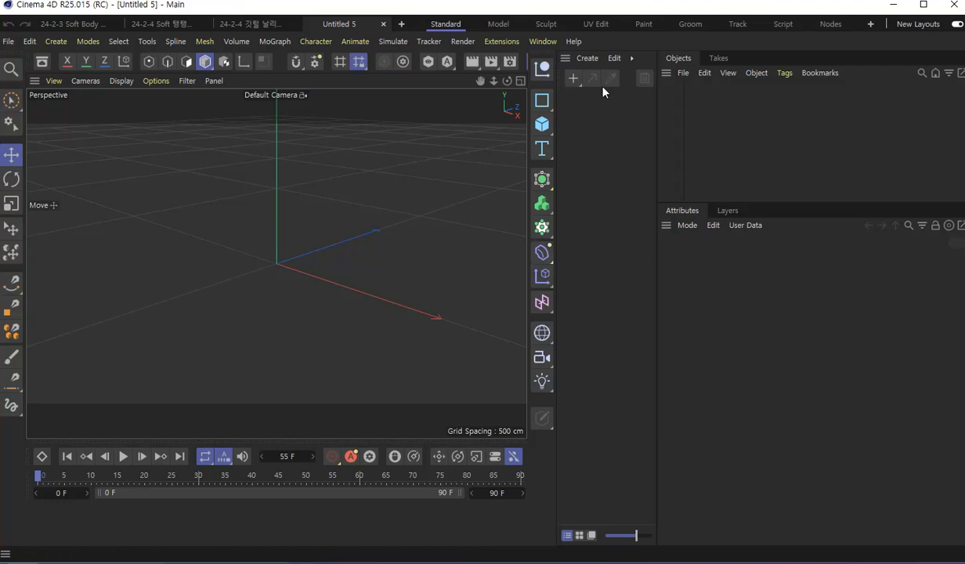
Close the empty material manager to enlarge the viewport.
{"action": "left_click", "coordinate": [565, 65]}
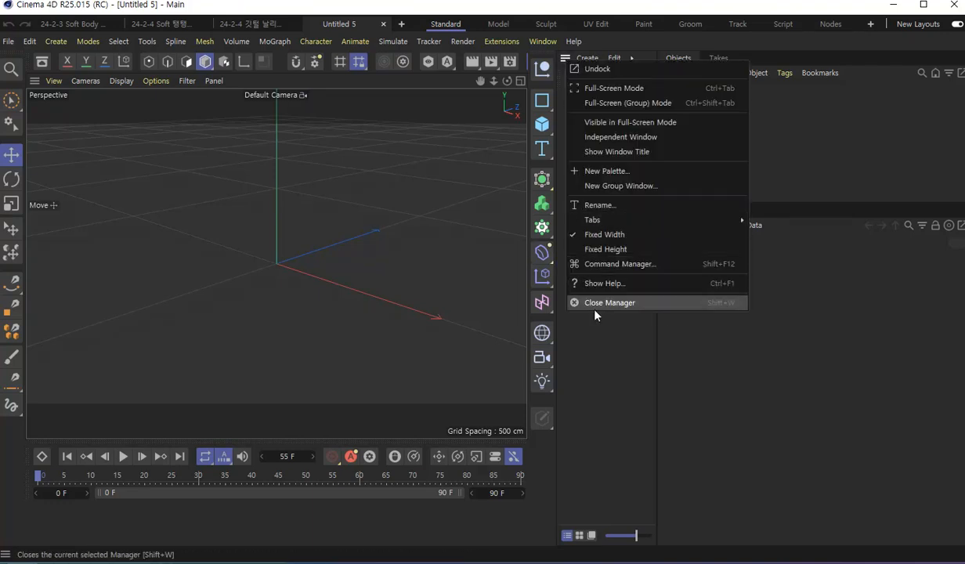
{"action": "left_click", "coordinate": [574, 296]}
{"action": "left_click_drag", "start_coordinate": [840, 302], "coordinate": [697, 285]}
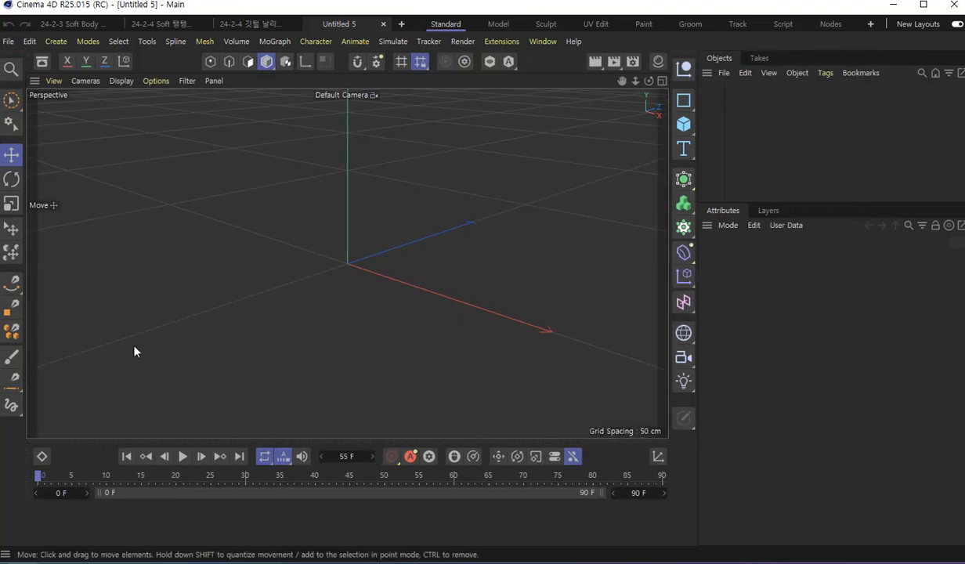
Add a sphere primitive with a radius of 50 cm and 24 segments.
{"action": "left_click_drag", "start_coordinate": [228, 306], "coordinate": [304, 325], "text": "alt"}
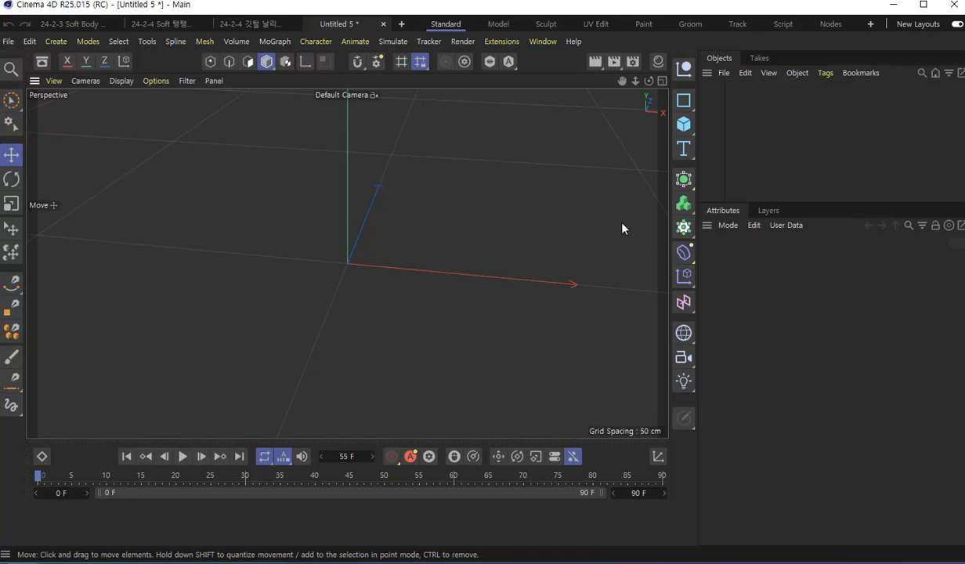
{"action": "left_click", "coordinate": [690, 130]}
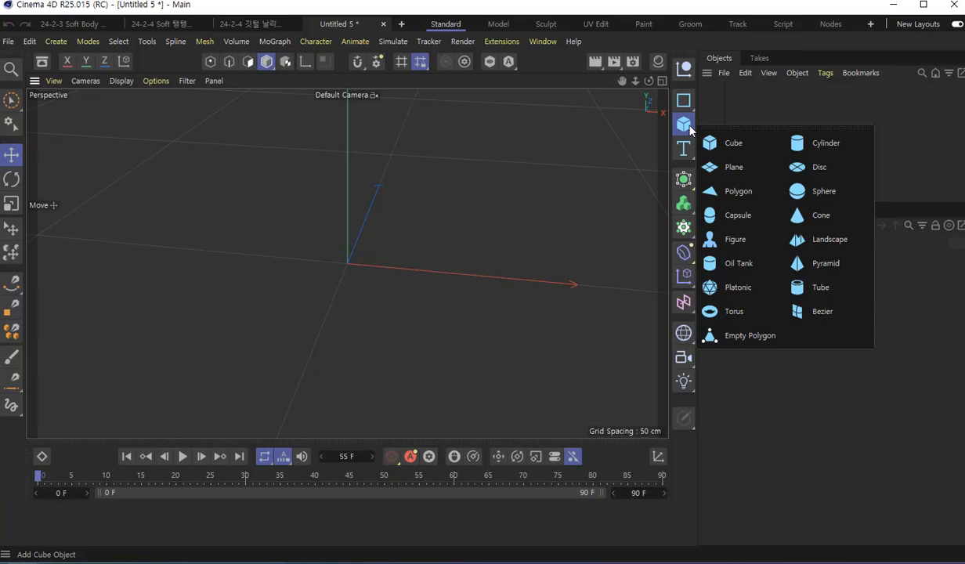
{"action": "left_click", "coordinate": [824, 192]}
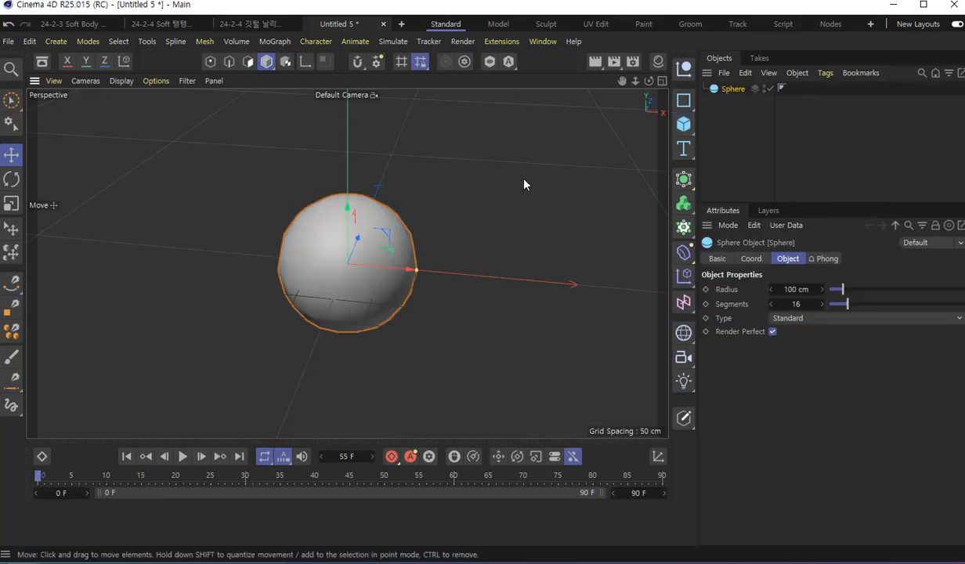
{"action": "left_click", "coordinate": [805, 290]}
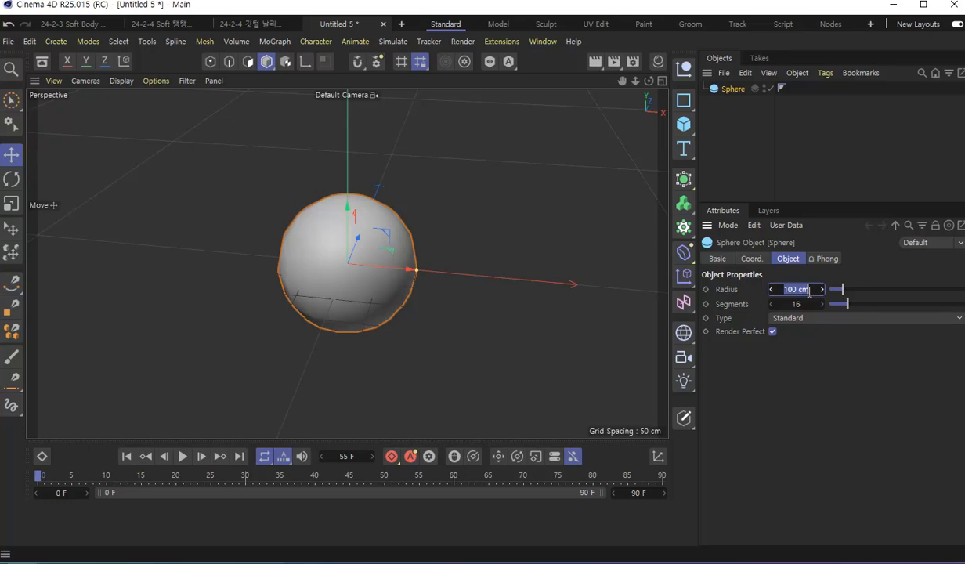
{"action": "type", "text": "50"}
{"action": "key", "text": "Return"}
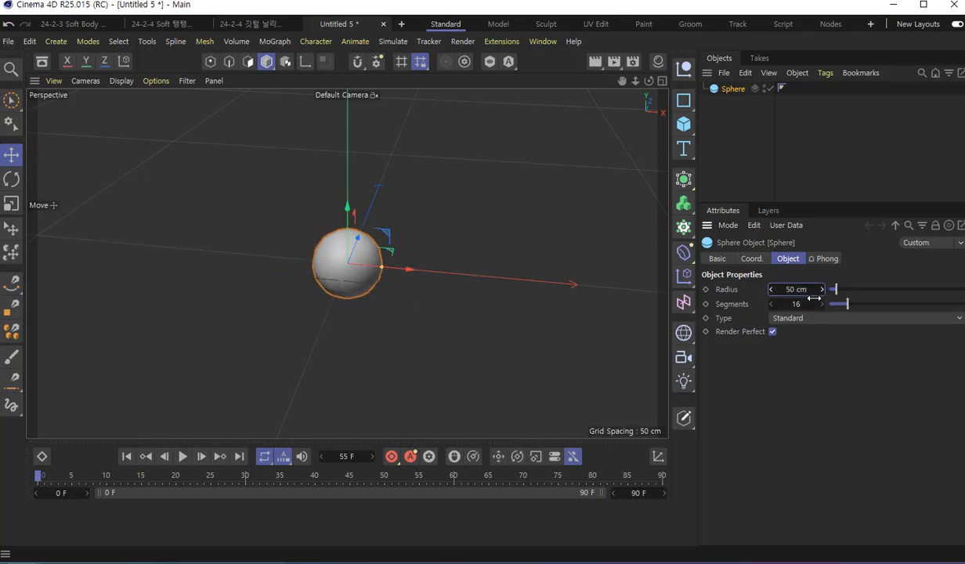
{"action": "left_click", "coordinate": [805, 304]}
{"action": "type", "text": "24"}
{"action": "key", "text": "Return"}
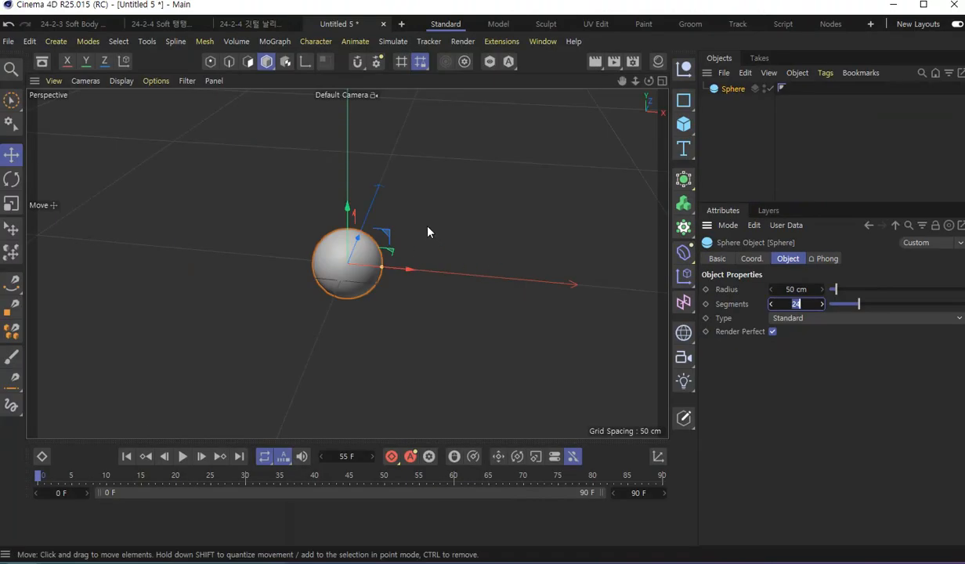
Duplicate the sphere upward along the Y axis, placing the copy above the original.
{"action": "key", "text": "F4"}
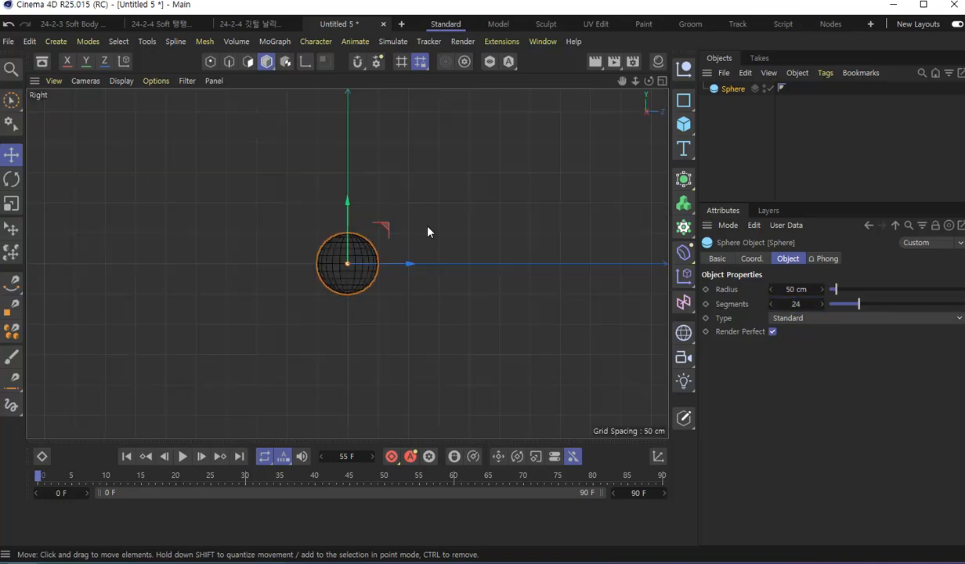
{"action": "key", "text": "F1"}
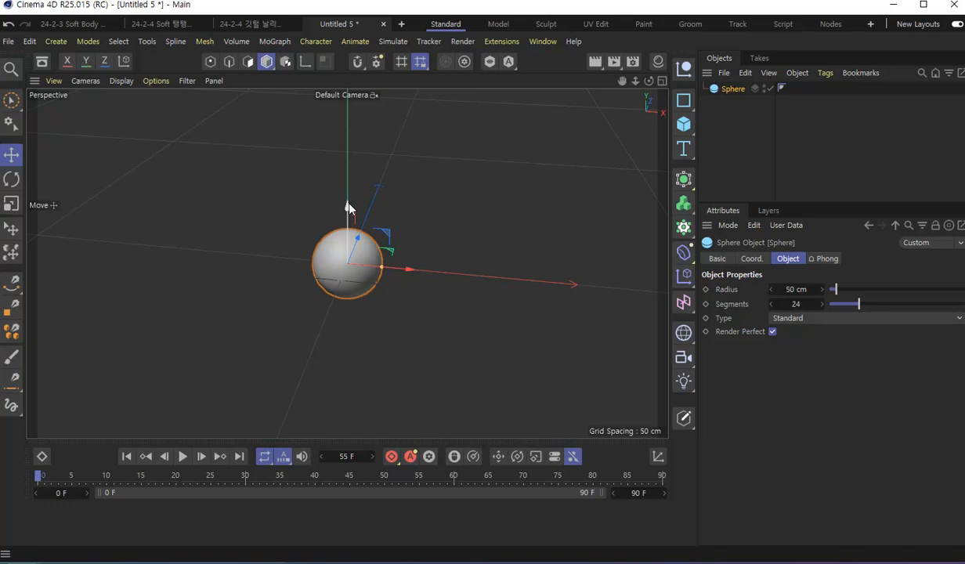
{"action": "left_click_drag", "start_coordinate": [352, 213], "coordinate": [349, 154], "text": "ctrl"}
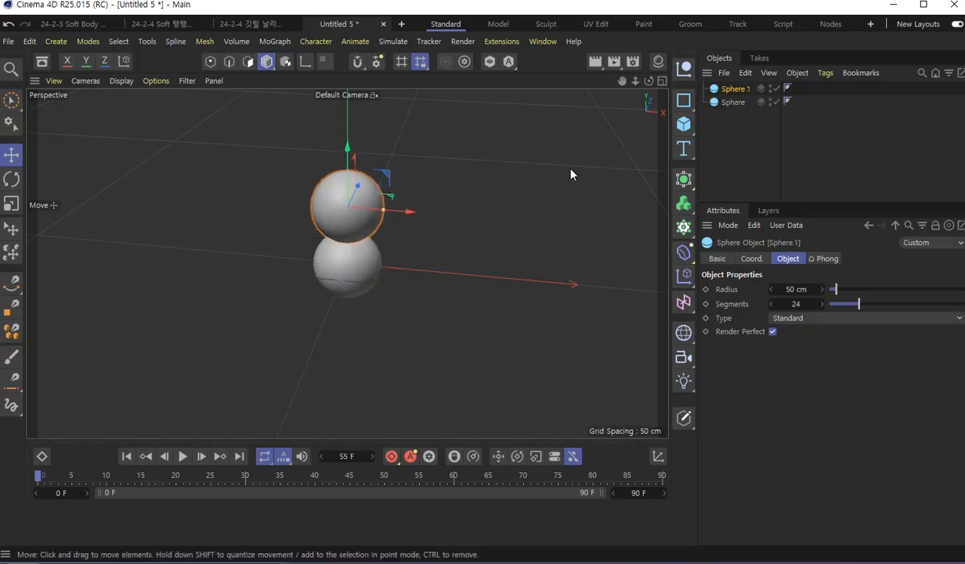
Try radii of 35 cm and 30 cm on the upper sphere.
{"action": "left_click", "coordinate": [796, 289]}
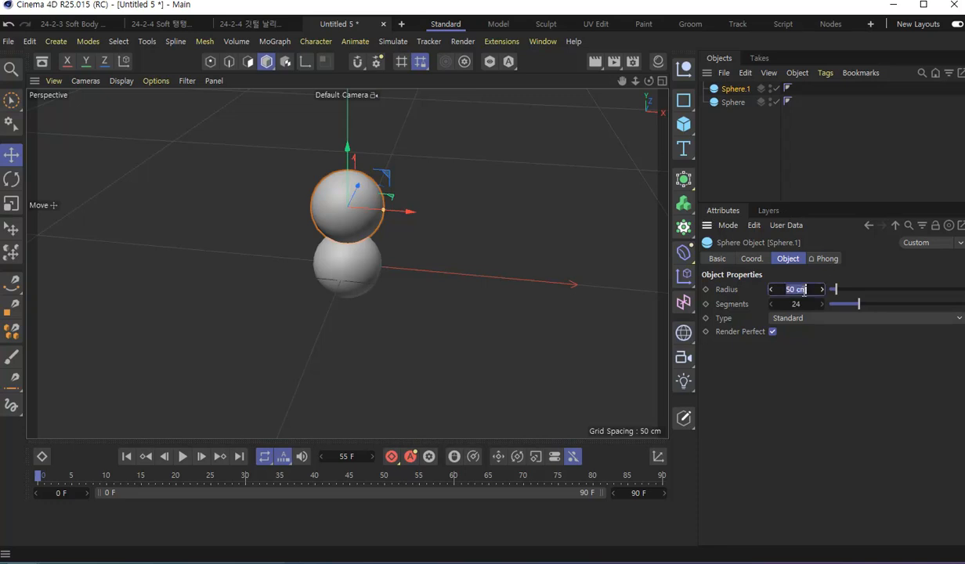
{"action": "type", "text": "35"}
{"action": "key", "text": "Return"}
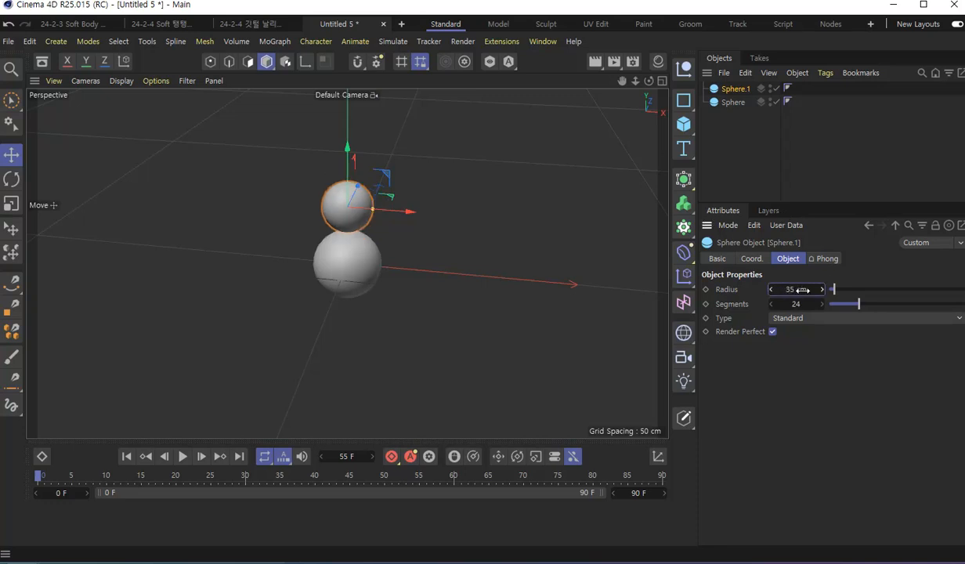
{"action": "left_click_drag", "start_coordinate": [424, 230], "coordinate": [449, 191], "text": "alt"}
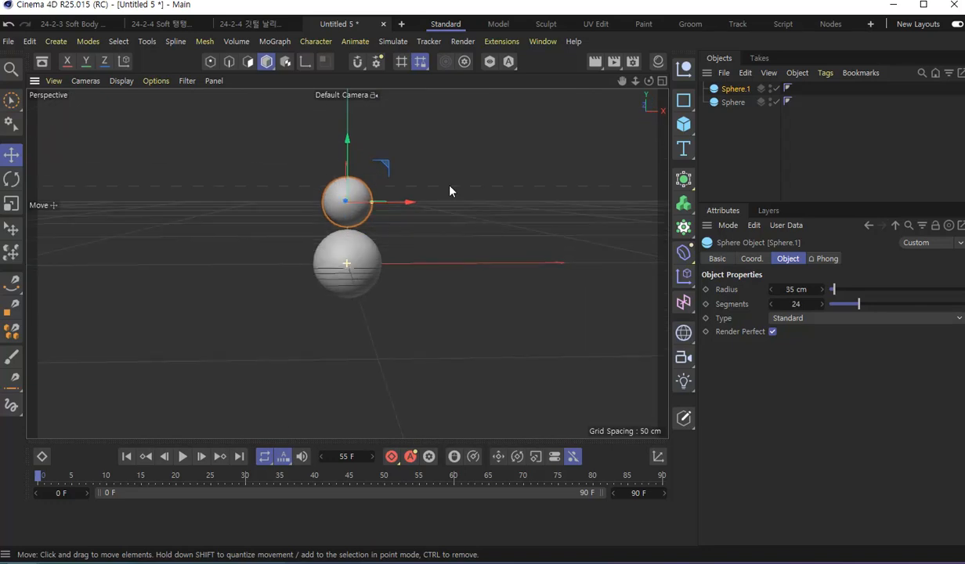
{"action": "double_click", "coordinate": [796, 289]}
{"action": "type", "text": "30"}
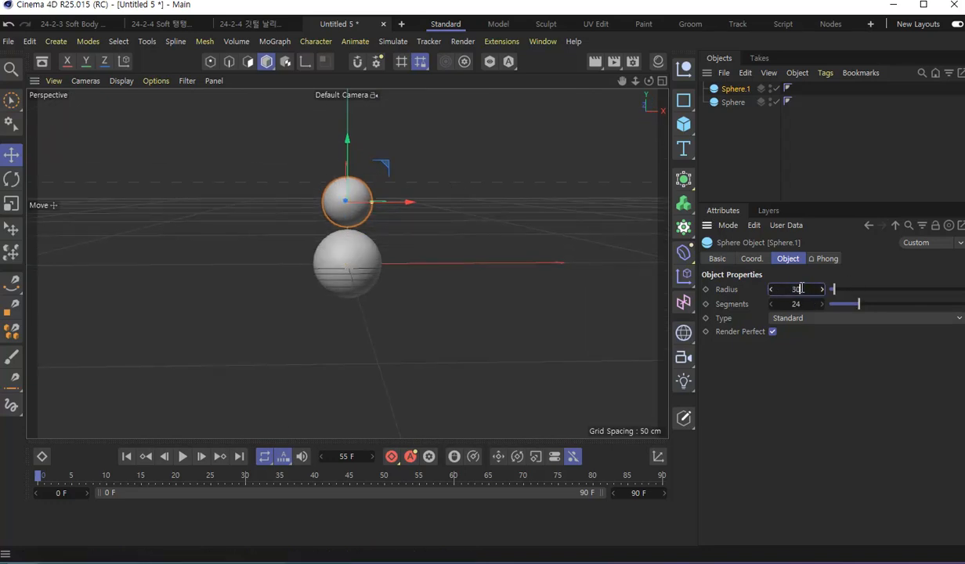
{"action": "key", "text": "Return"}
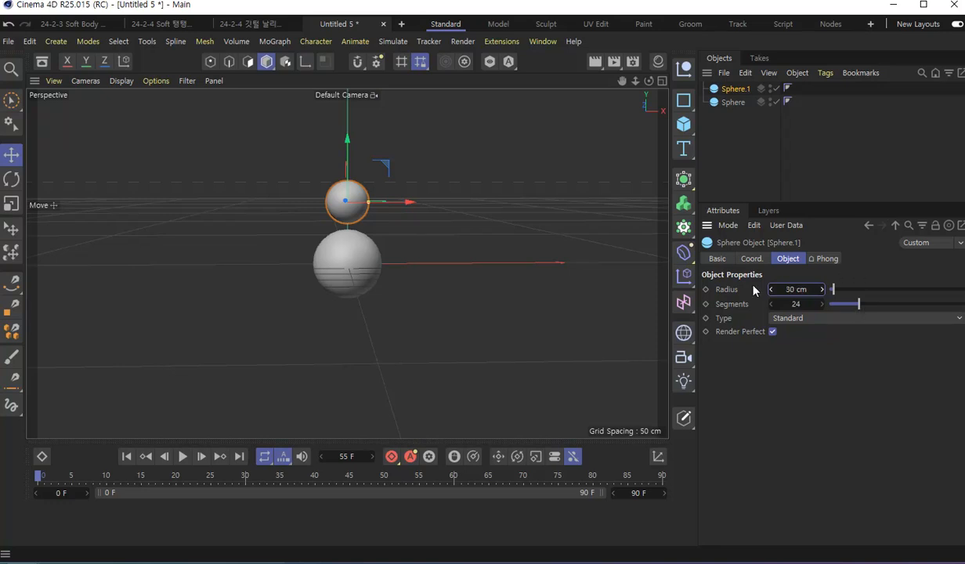
Set the upper sphere's radius to 32 cm.
{"action": "double_click", "coordinate": [792, 289]}
{"action": "type", "text": "32"}
{"action": "key", "text": "Return"}
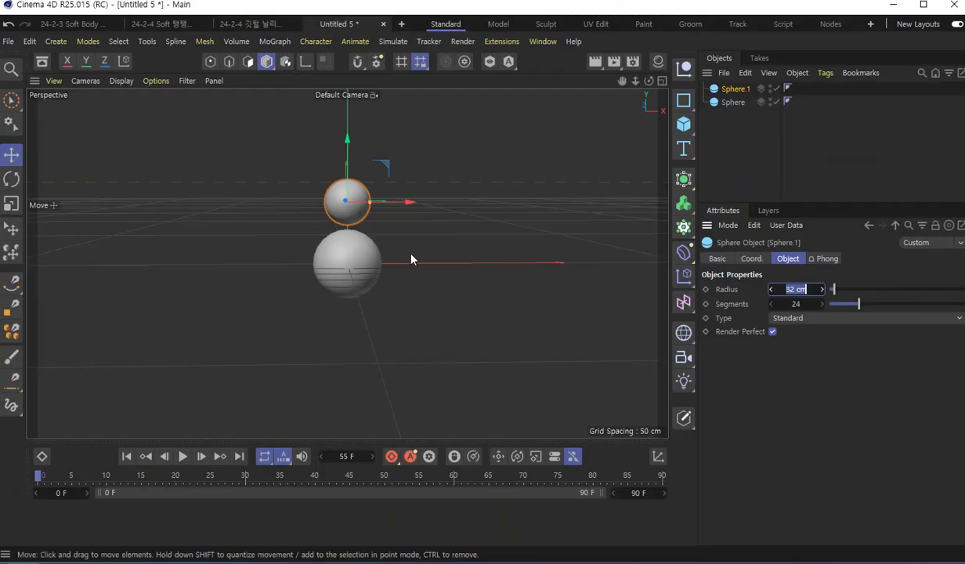
In the front view, lower the small sphere along Y until it touches the top of the large sphere.
{"action": "key", "text": "F2"}
{"action": "key", "text": "F3"}
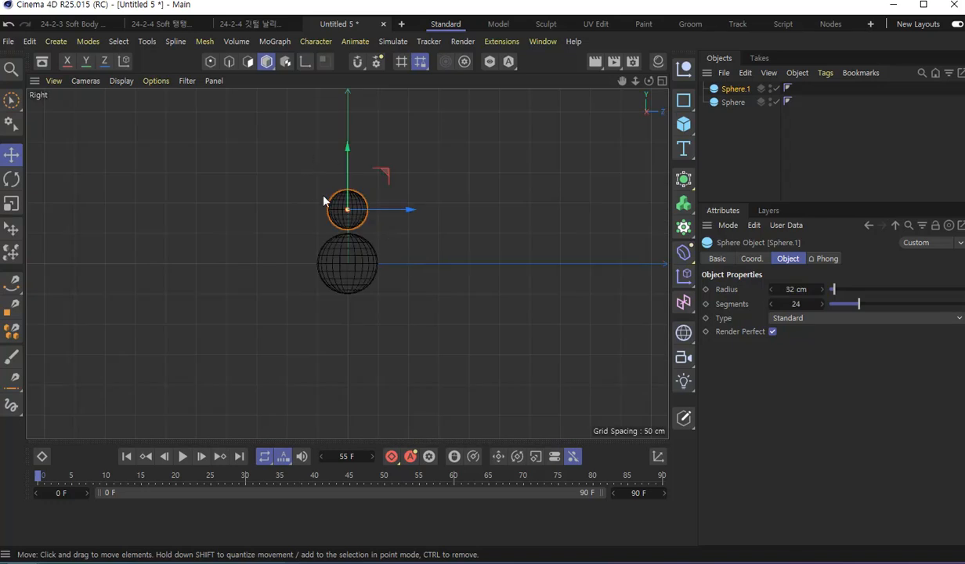
{"action": "key", "text": "F4"}
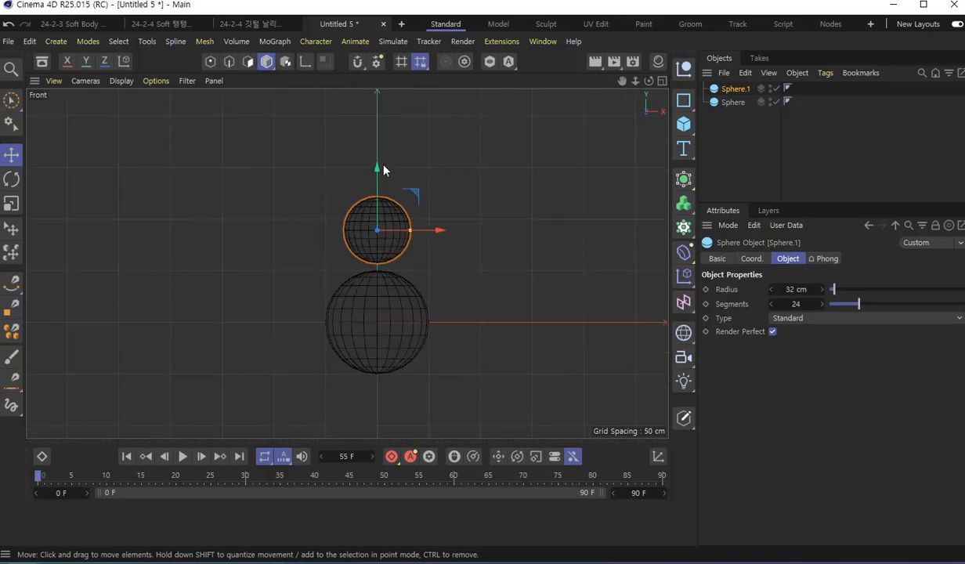
{"action": "left_click_drag", "start_coordinate": [381, 168], "coordinate": [392, 182]}
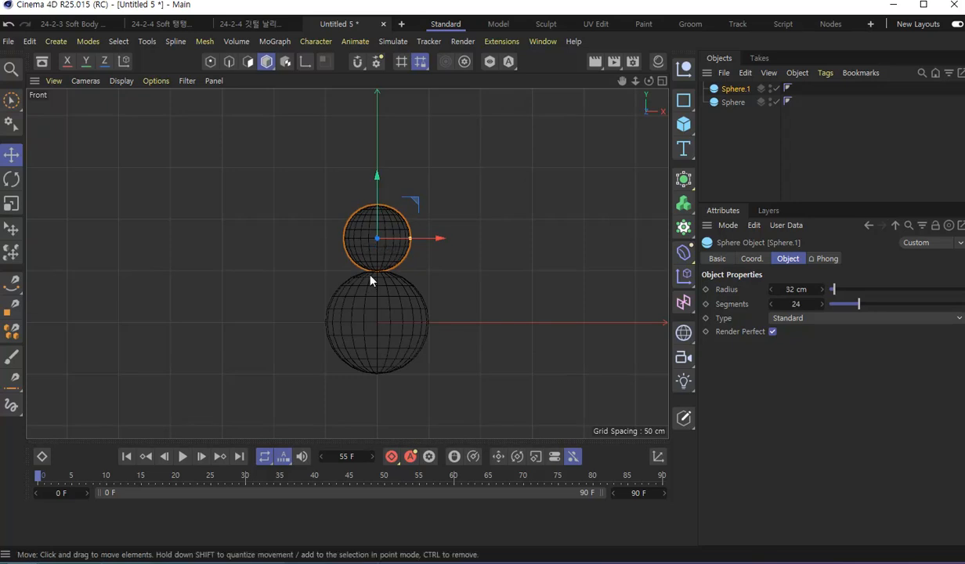
{"action": "scroll", "coordinate": [379, 275], "scroll_direction": "up", "scroll_amount": 2}
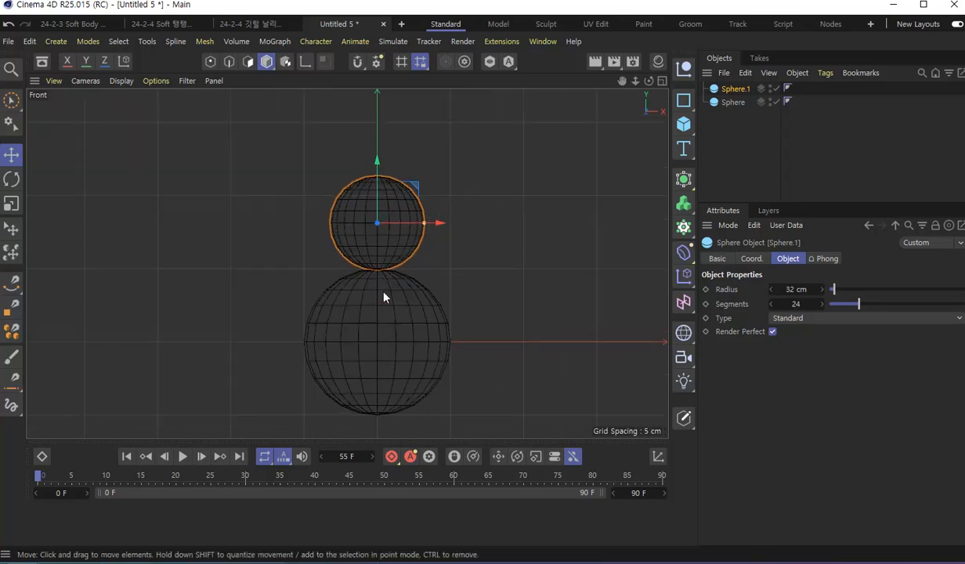
Rename the upper sphere as Head.
{"action": "double_click", "coordinate": [745, 91]}
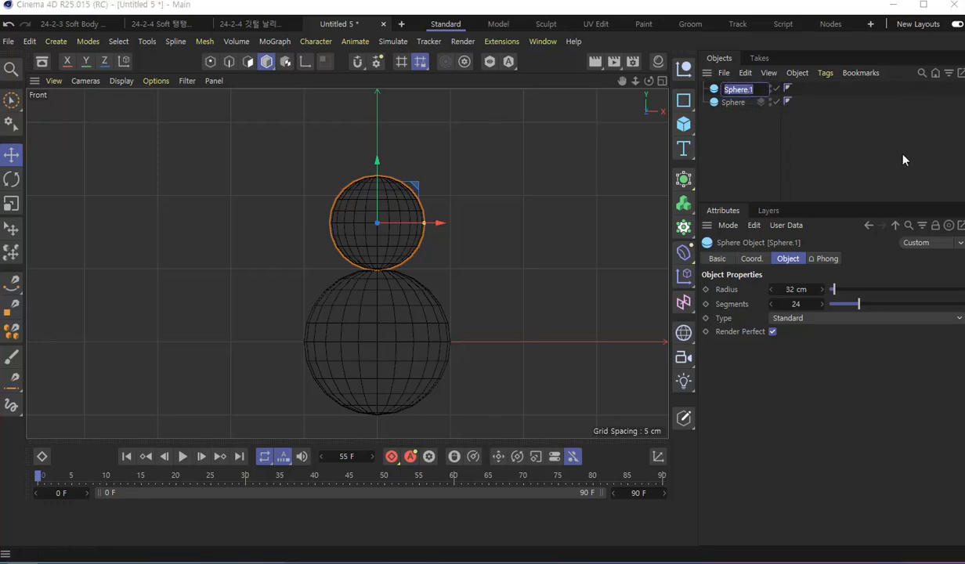
{"action": "type", "text": "a"}
{"action": "type", "text": "Head"}
{"action": "key", "text": "Return"}
Rename the lower sphere as Body and make Head its child.
{"action": "left_click", "coordinate": [736, 102]}
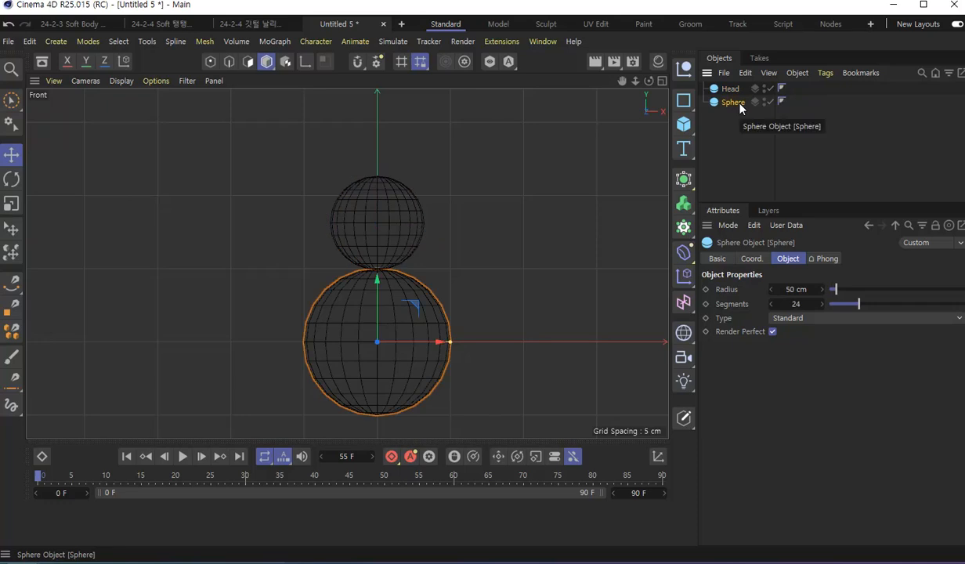
{"action": "double_click", "coordinate": [740, 102]}
{"action": "type", "text": "Body"}
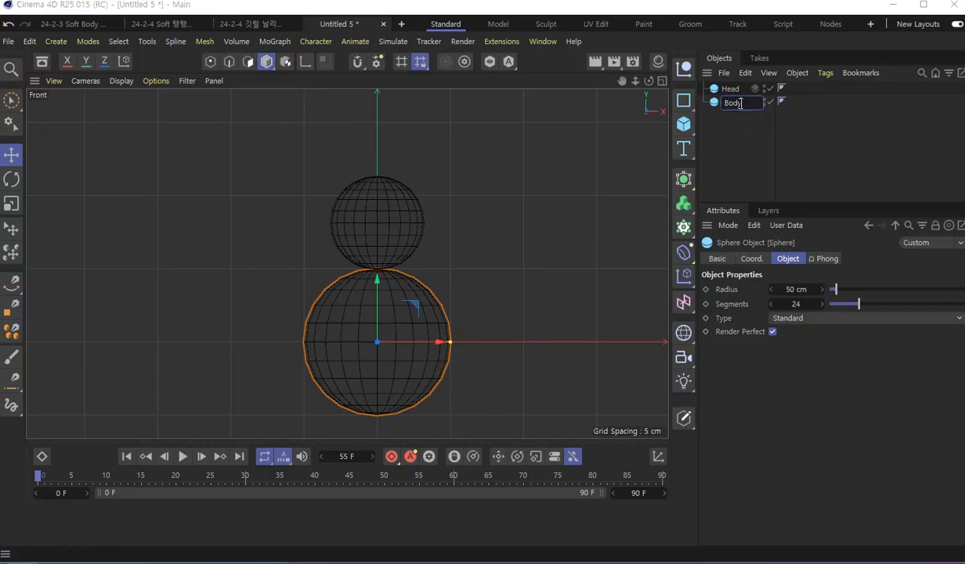
{"action": "key", "text": "Return"}
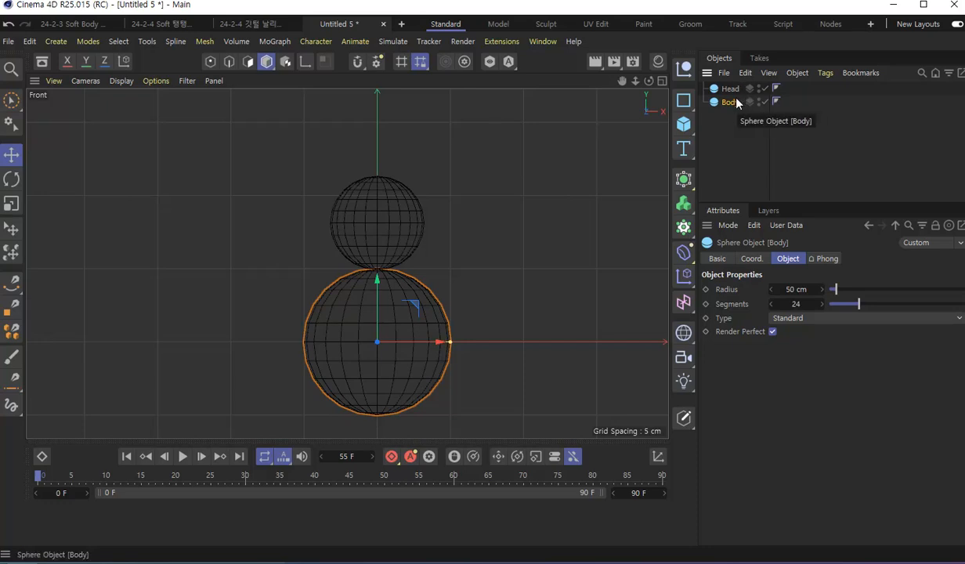
{"action": "left_click_drag", "start_coordinate": [734, 89], "coordinate": [733, 103]}
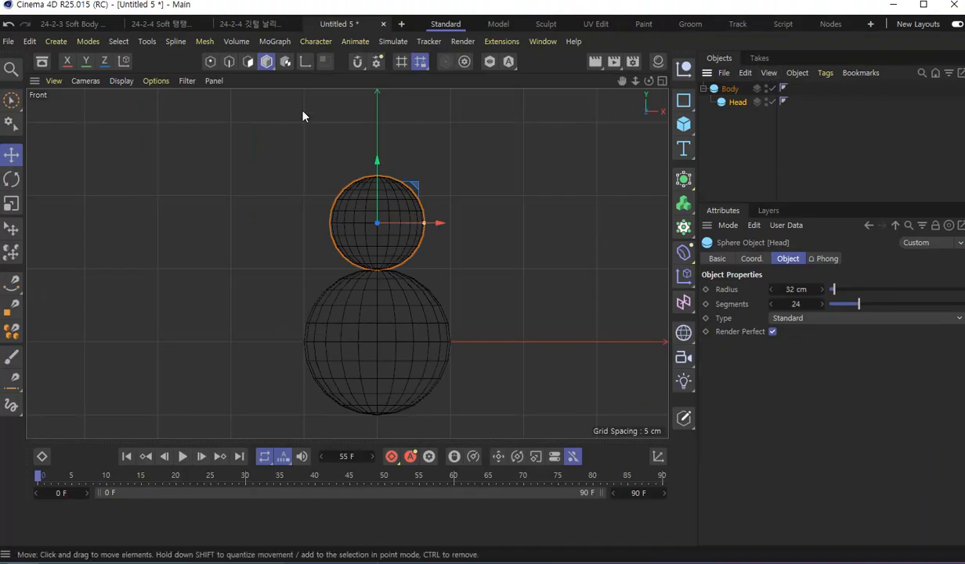
Add a plane primitive as the floor with a width and height of 800 cm.
{"action": "key", "text": "F1"}
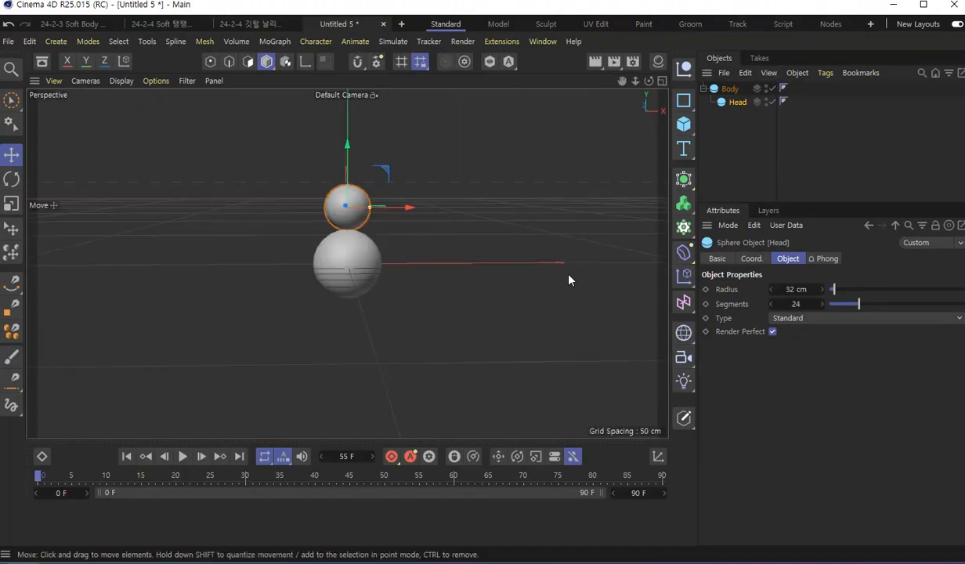
{"action": "left_click", "coordinate": [685, 130]}
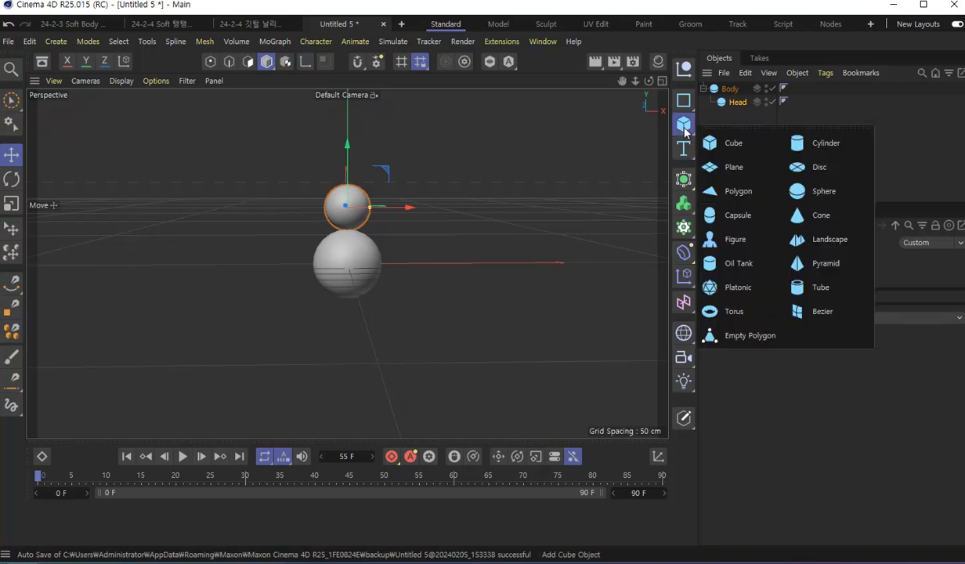
{"action": "left_click", "coordinate": [737, 174]}
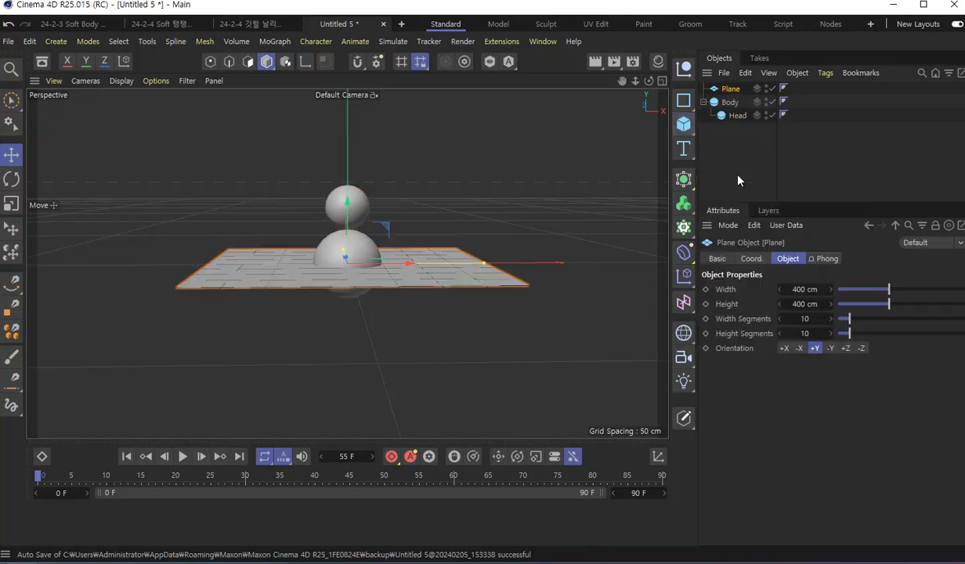
{"action": "double_click", "coordinate": [804, 289]}
{"action": "type", "text": "800"}
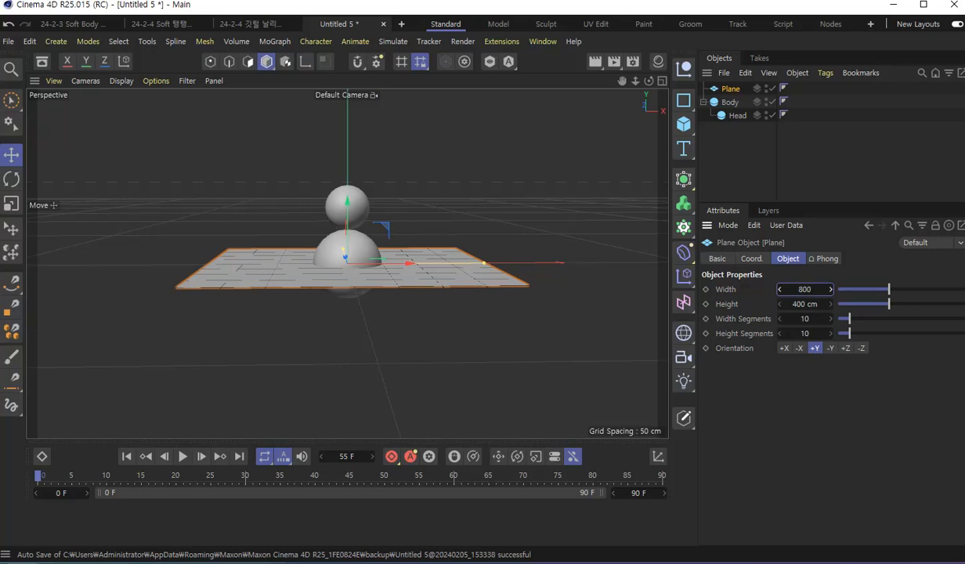
{"action": "key", "text": "Return"}
{"action": "double_click", "coordinate": [817, 303]}
{"action": "type", "text": "800"}
{"action": "key", "text": "Return"}
Raise Body together with its child Head about 58 cm along Y so the figure stands on the plane.
{"action": "scroll", "coordinate": [385, 271], "scroll_direction": "down", "scroll_amount": 2}
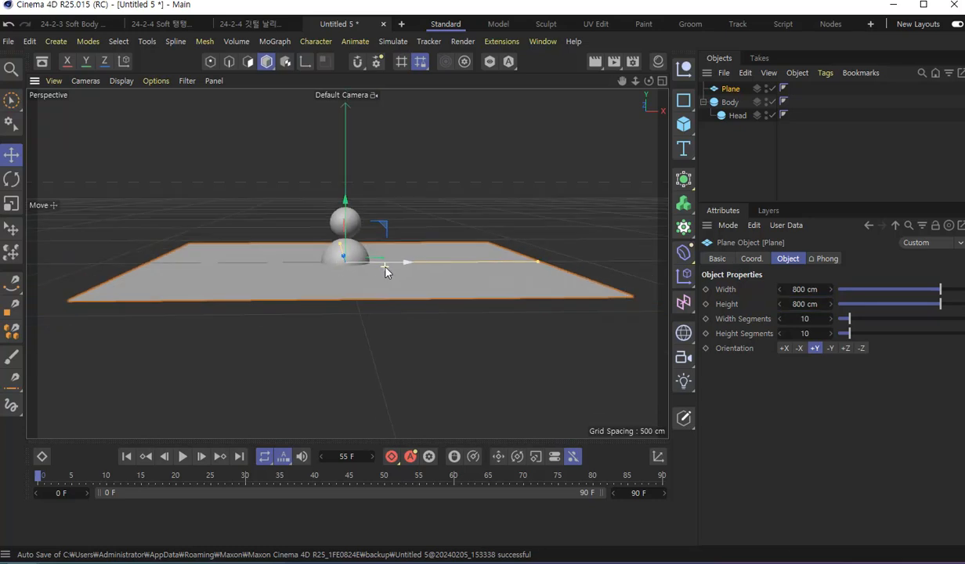
{"action": "left_click_drag", "start_coordinate": [349, 270], "coordinate": [360, 318], "text": "alt"}
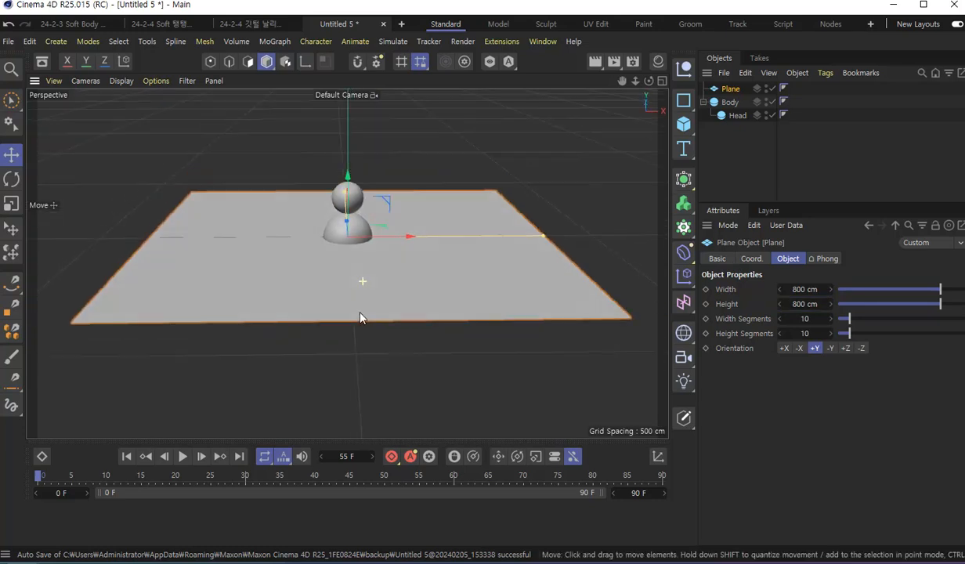
{"action": "left_click", "coordinate": [729, 101]}
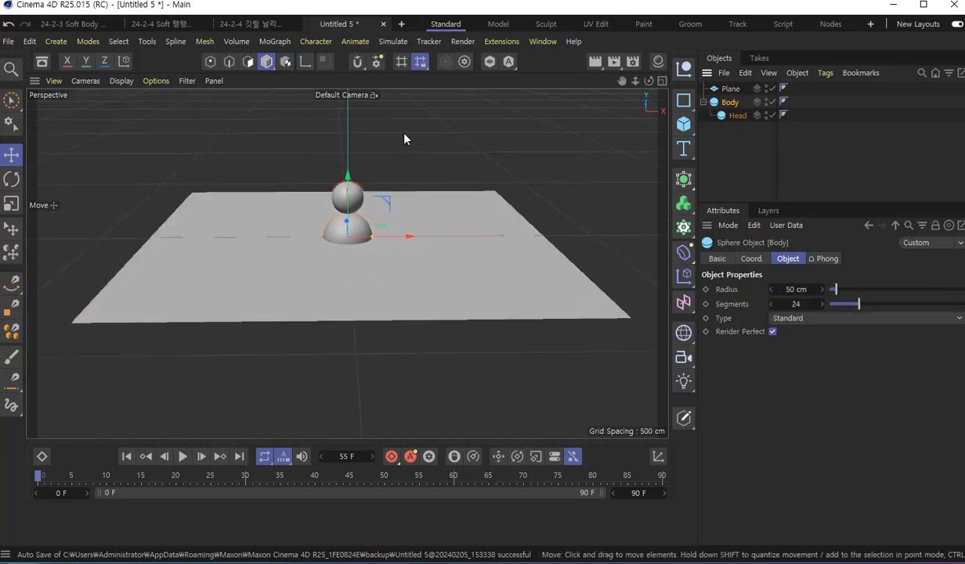
{"action": "left_click_drag", "start_coordinate": [347, 176], "coordinate": [349, 148]}
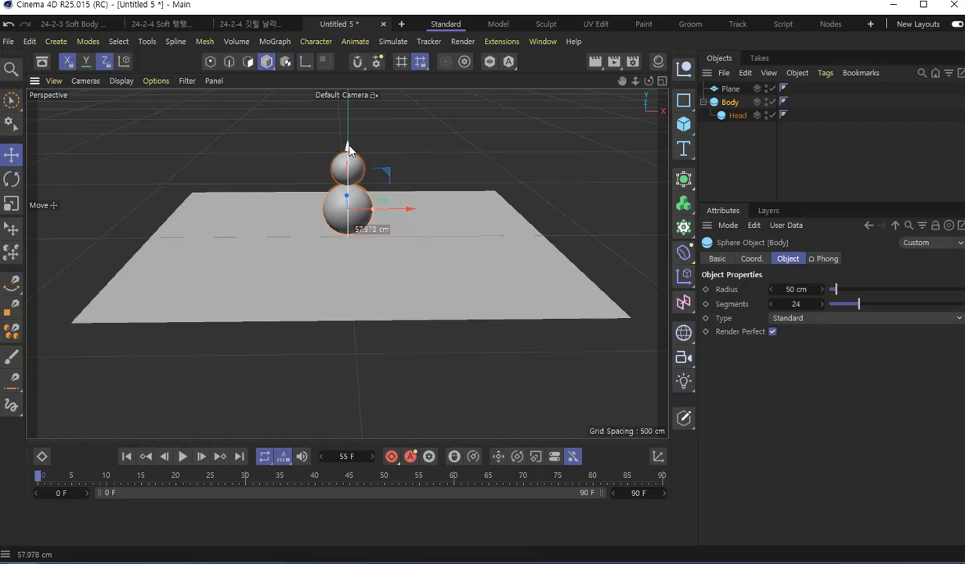
{"action": "scroll", "coordinate": [348, 149], "scroll_direction": "up", "scroll_amount": 2}
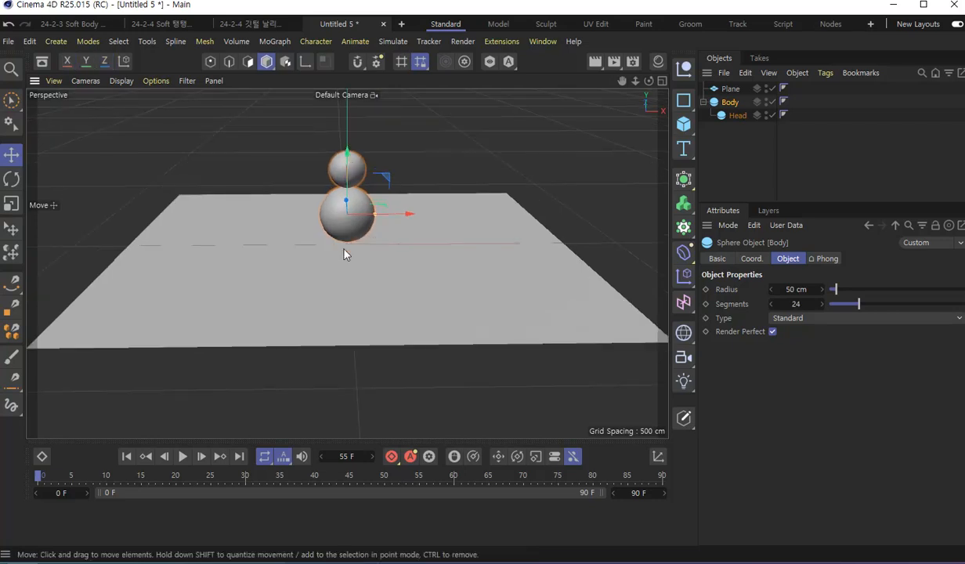
Lift Body with its child Head slightly above the plane and assign Body a Rigid Body simulation tag.
{"action": "left_click_drag", "start_coordinate": [347, 155], "coordinate": [347, 156]}
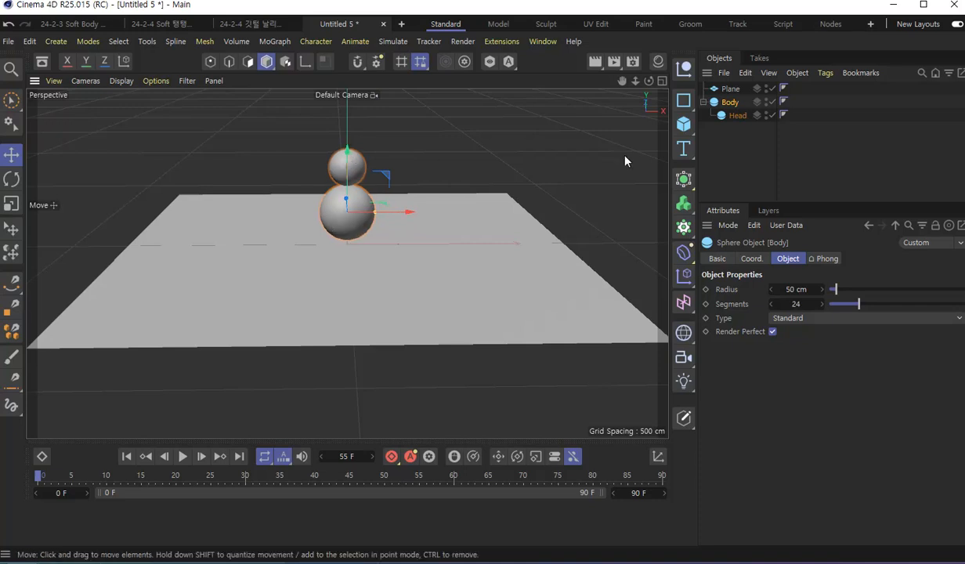
{"action": "right_click", "coordinate": [735, 108]}
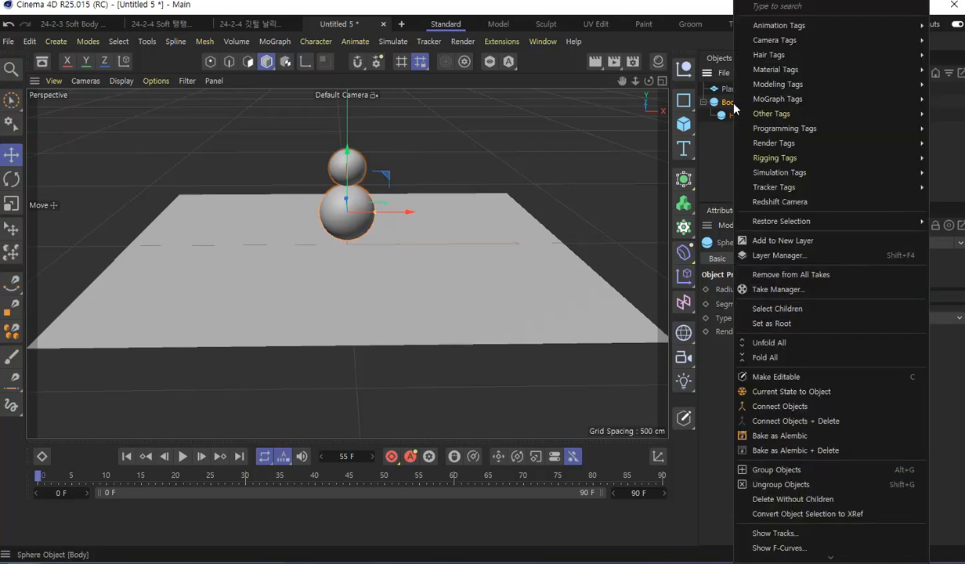
{"action": "key", "text": "Escape"}
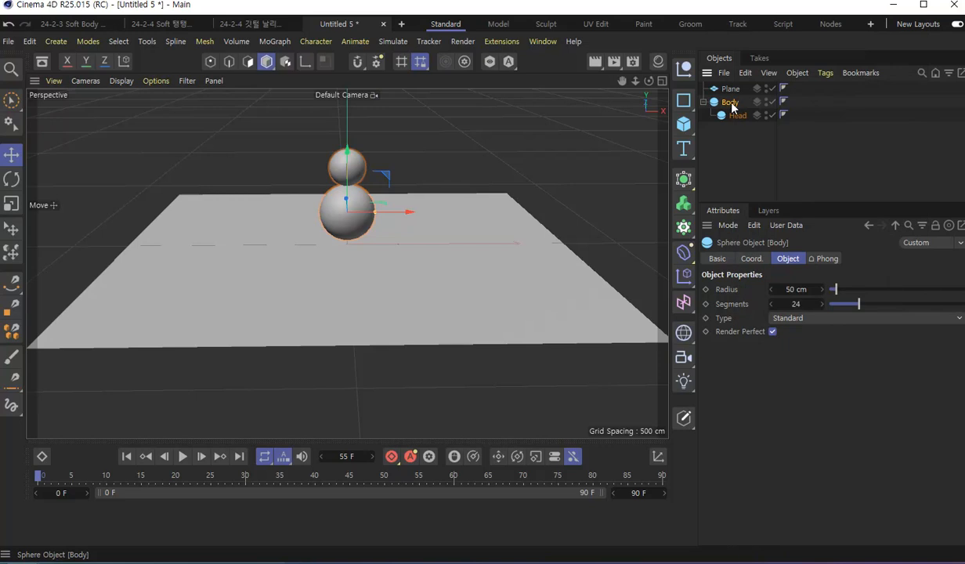
{"action": "right_click", "coordinate": [736, 107]}
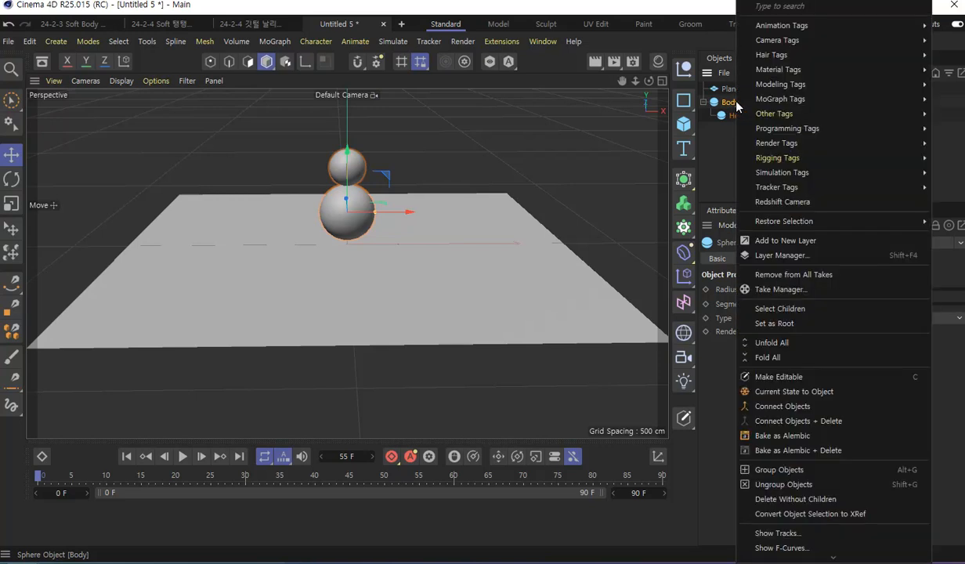
{"action": "mouse_move", "coordinate": [772, 172]}
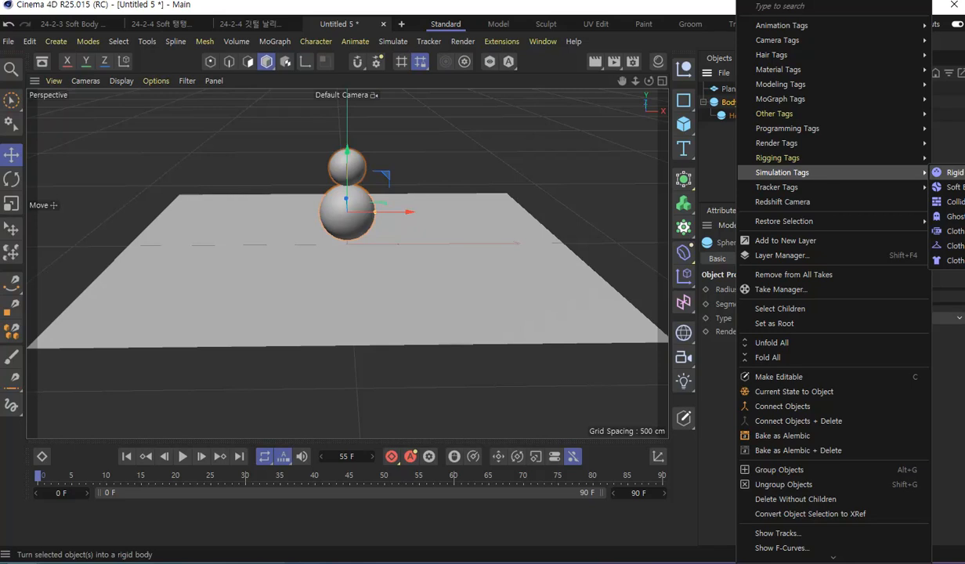
{"action": "left_click", "coordinate": [943, 173]}
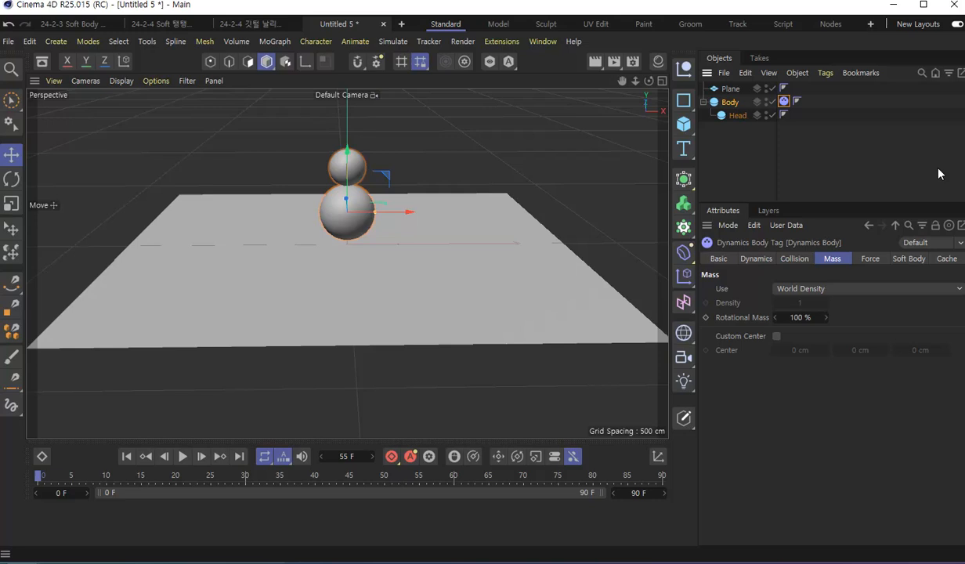
Assign the Plane a Collider Body simulation tag so it acts as the floor.
{"action": "right_click", "coordinate": [730, 93]}
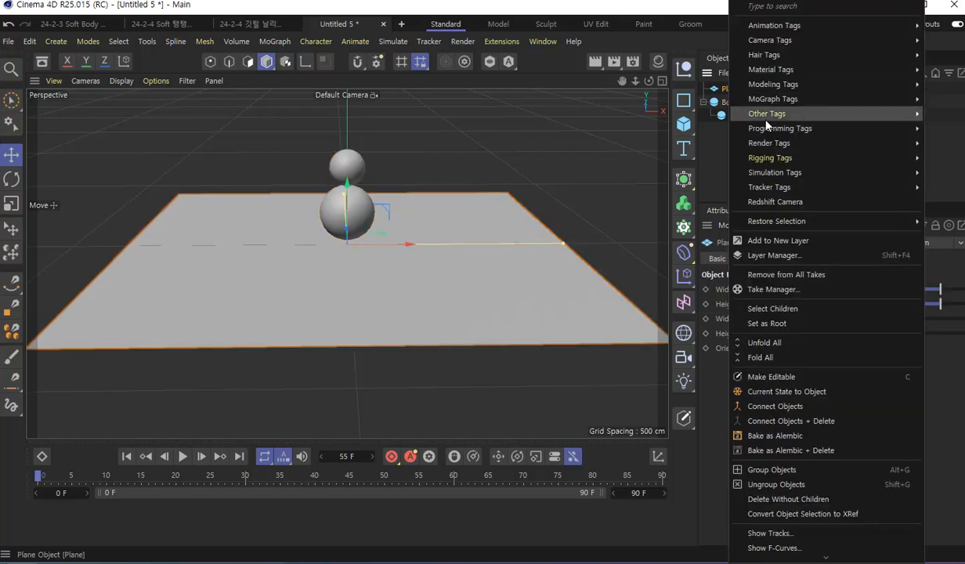
{"action": "mouse_move", "coordinate": [823, 176]}
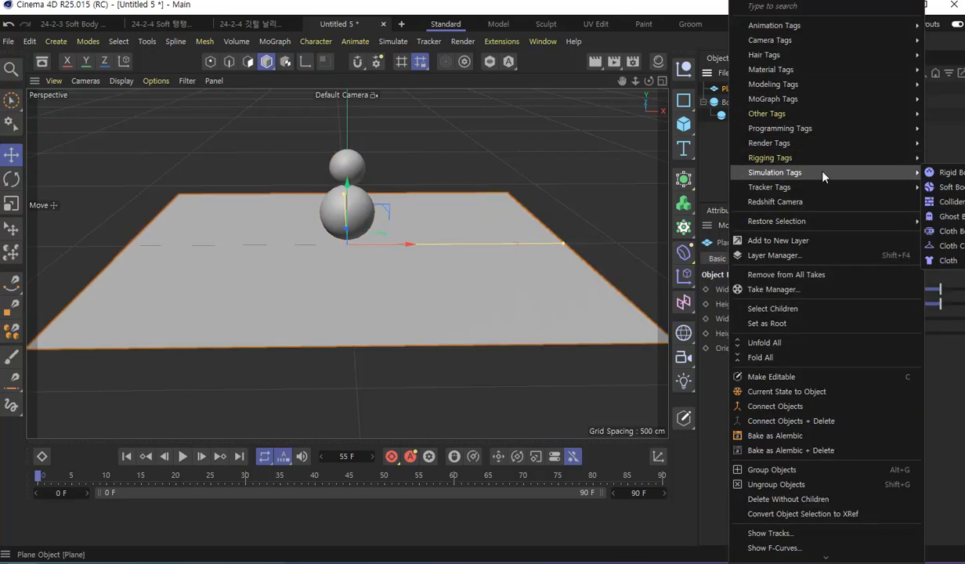
{"action": "left_click", "coordinate": [951, 202]}
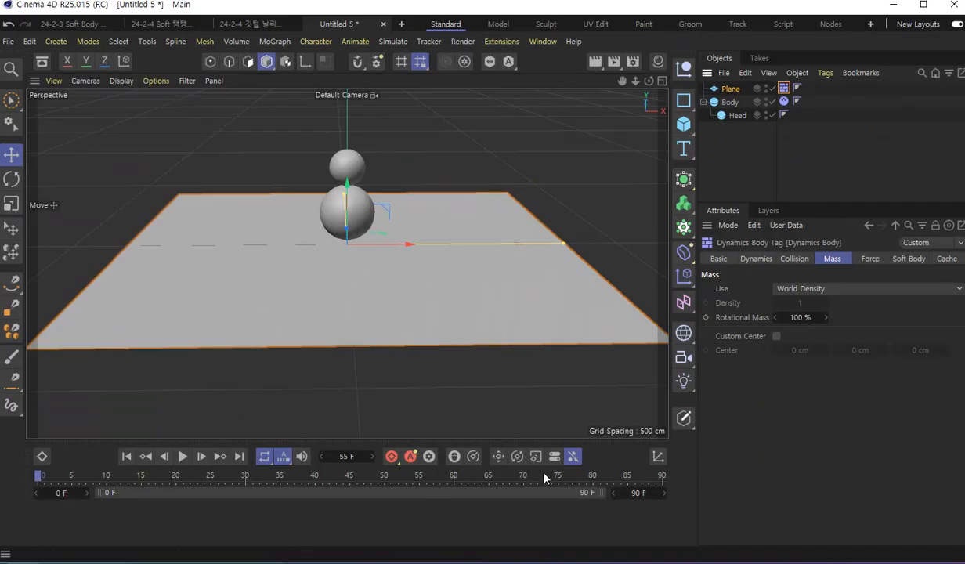
Set the timeline's end frame to 200 F and shorten it to 150 F.
{"action": "double_click", "coordinate": [640, 492]}
{"action": "type", "text": "200"}
{"action": "key", "text": "Return"}
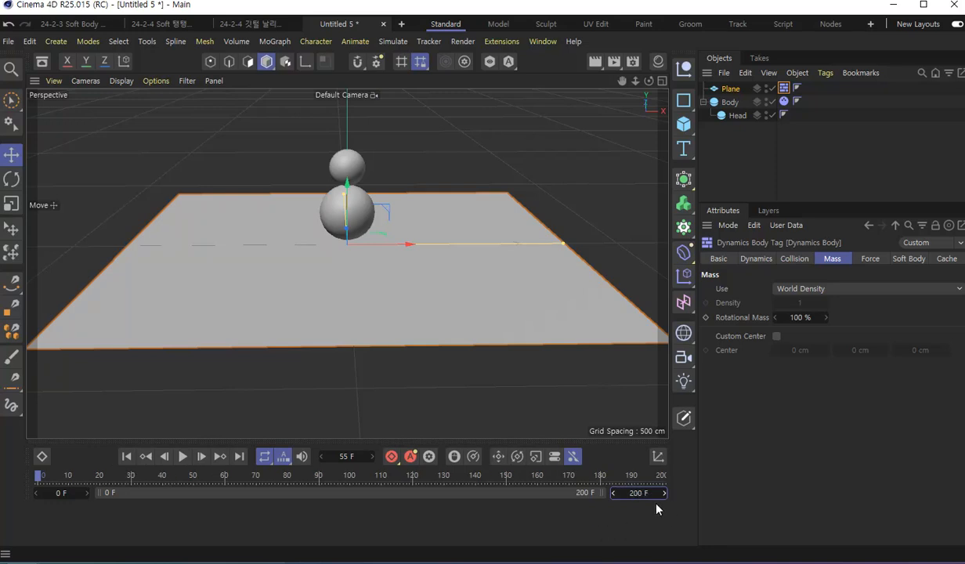
{"action": "double_click", "coordinate": [637, 493]}
{"action": "type", "text": "150"}
{"action": "key", "text": "Return"}
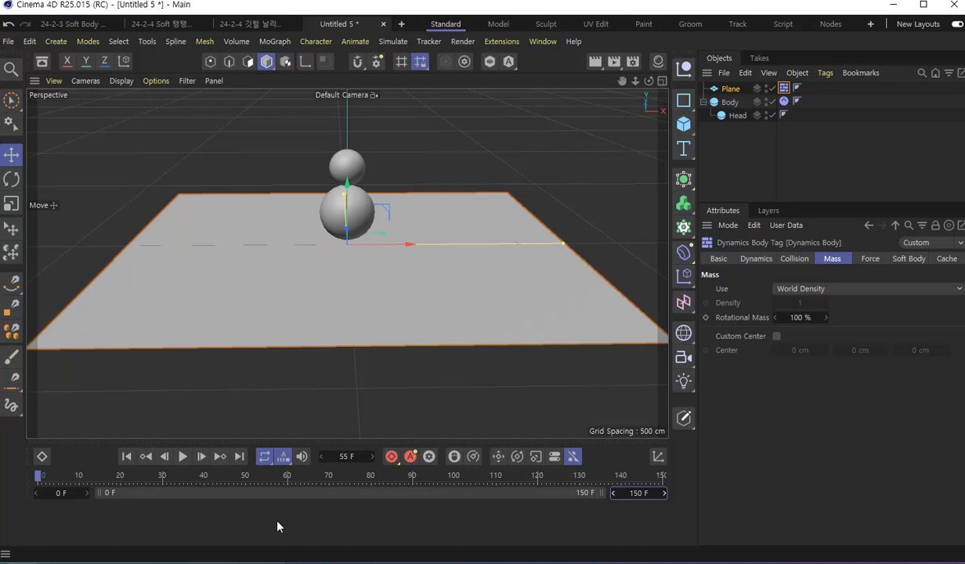
Extend the timeline's end to 200 F while the simulation plays, and rewind to the first frame.
{"action": "key", "text": "F8"}
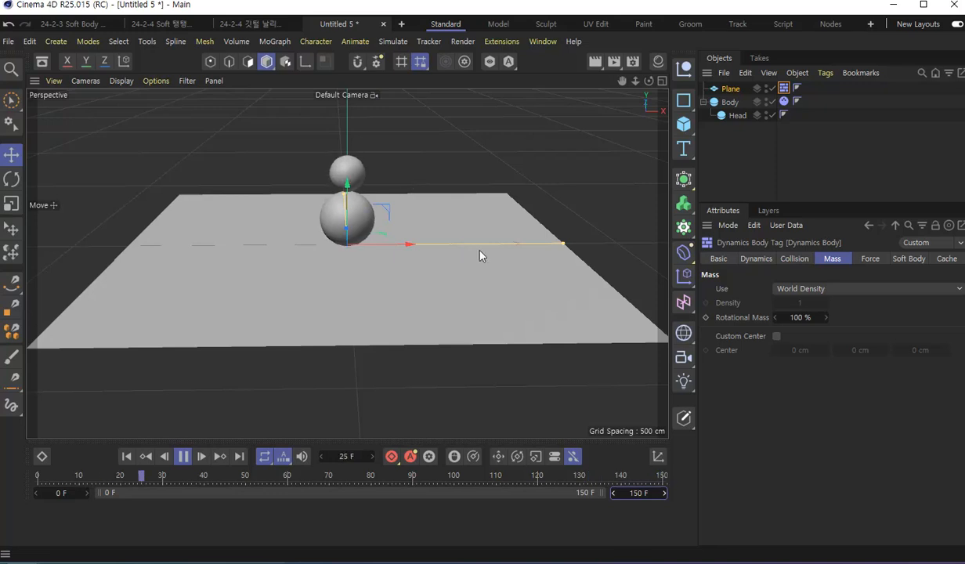
{"action": "double_click", "coordinate": [639, 493]}
{"action": "type", "text": "200"}
{"action": "key", "text": "Return"}
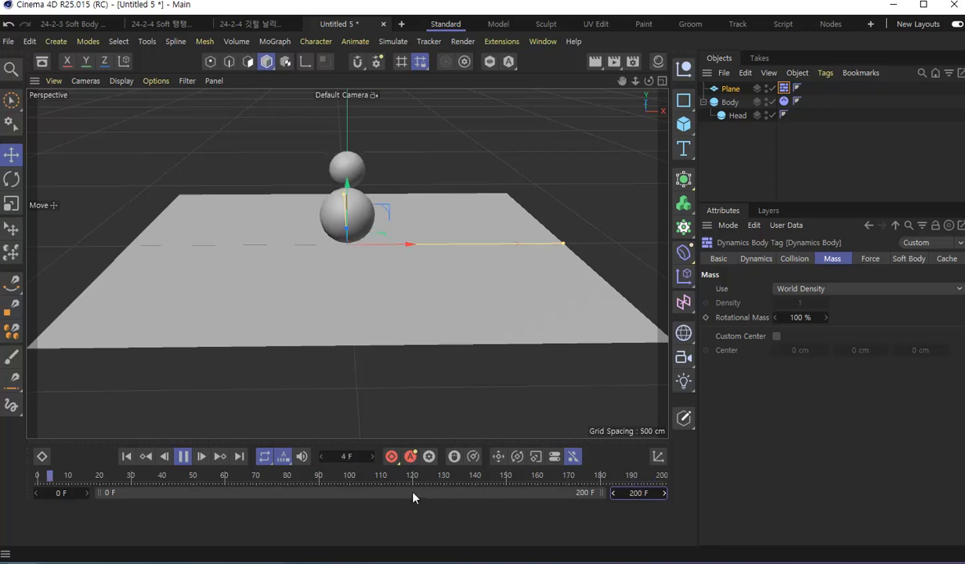
{"action": "left_click", "coordinate": [182, 456]}
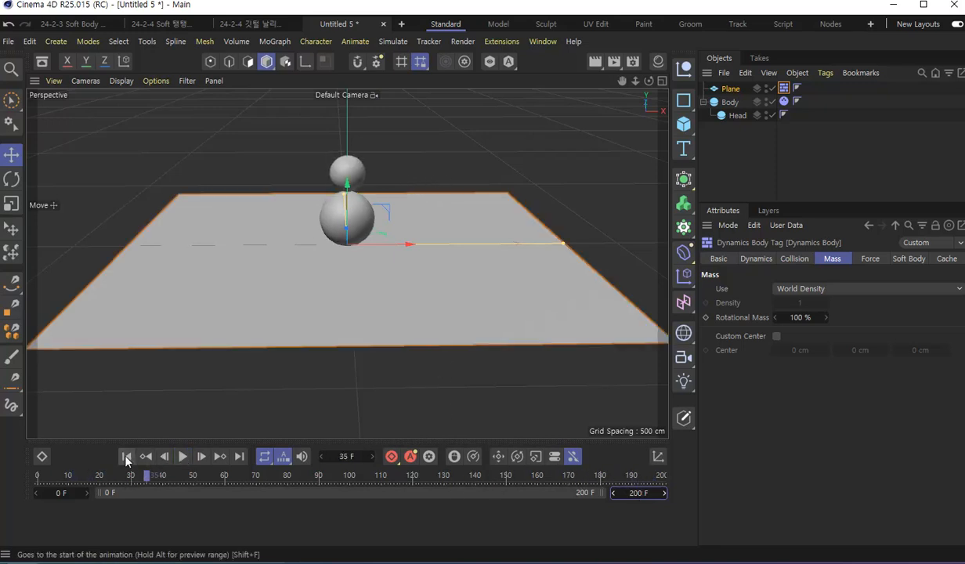
{"action": "left_click", "coordinate": [126, 456]}
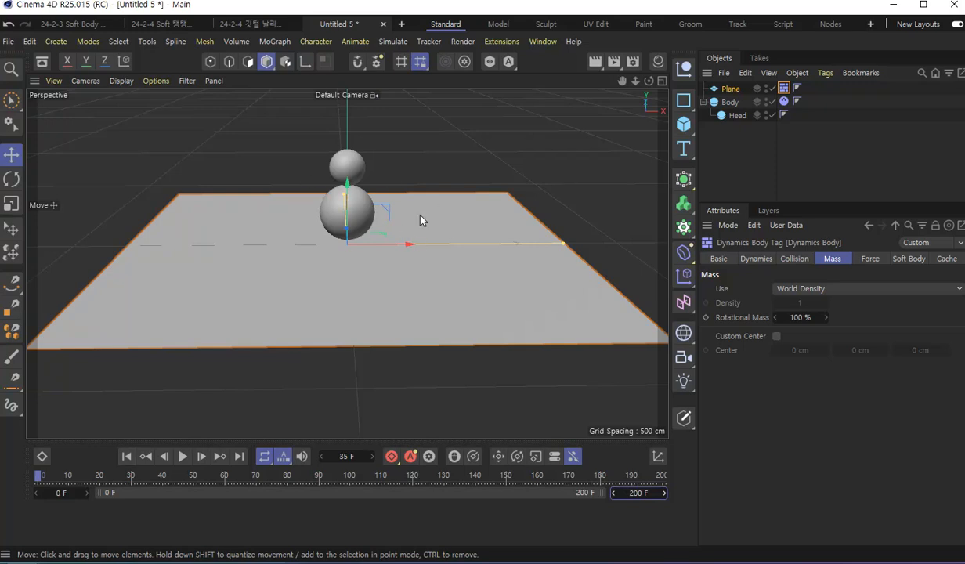
Set the collision Inherit Tag of Body's Dynamics Body tag to Compound Collision Shape.
{"action": "left_click", "coordinate": [728, 102]}
{"action": "left_click", "coordinate": [784, 101]}
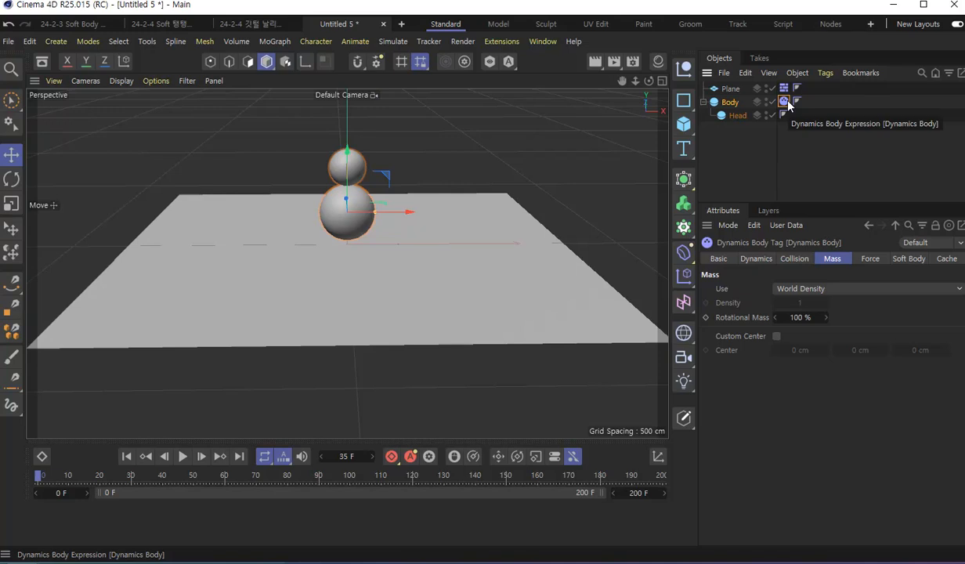
{"action": "left_click", "coordinate": [800, 259]}
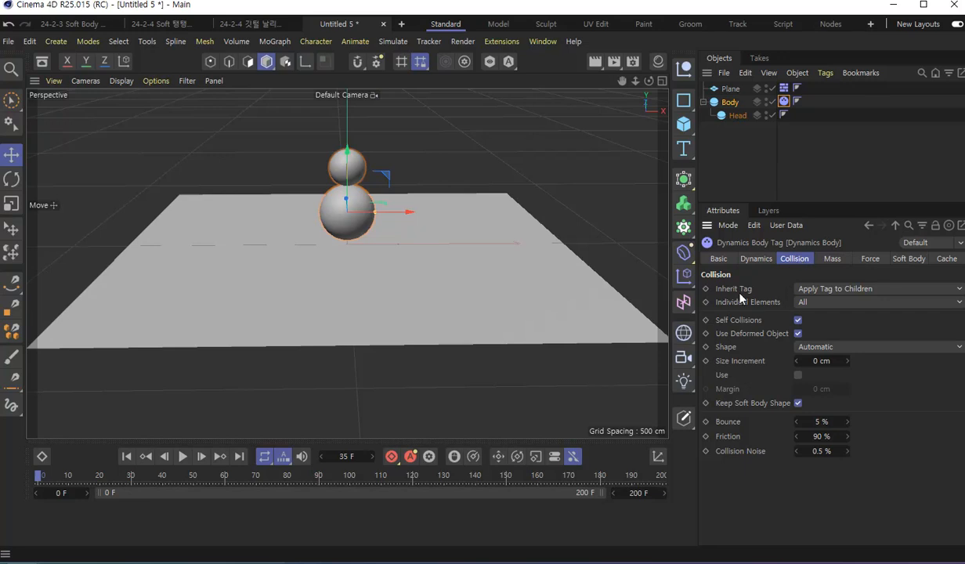
{"action": "left_click", "coordinate": [839, 288]}
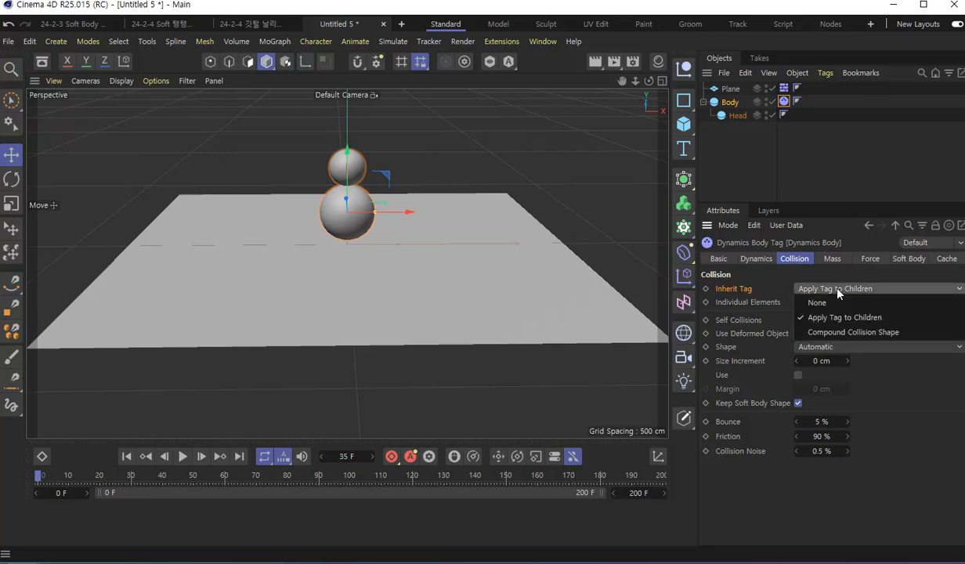
{"action": "left_click", "coordinate": [874, 333]}
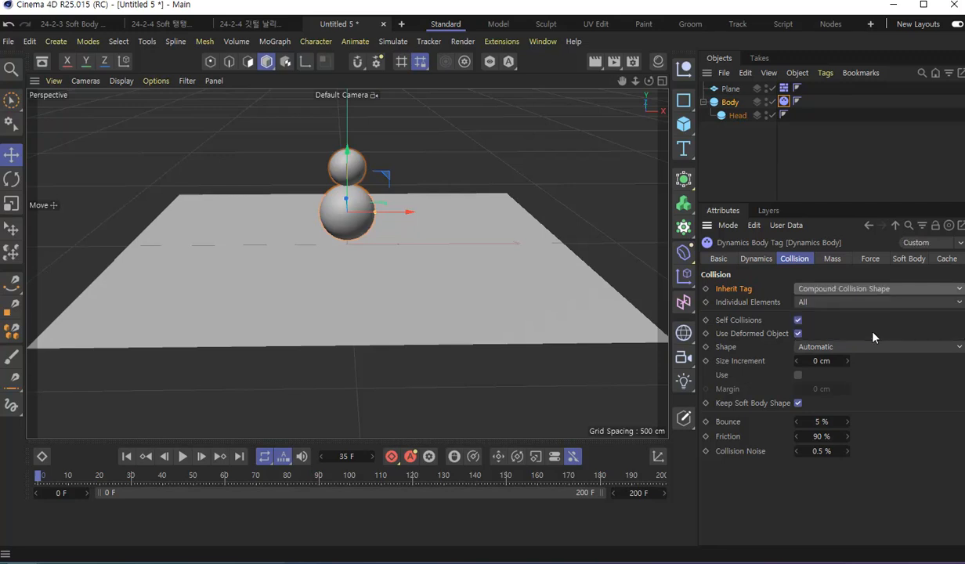
{"action": "left_click", "coordinate": [875, 288]}
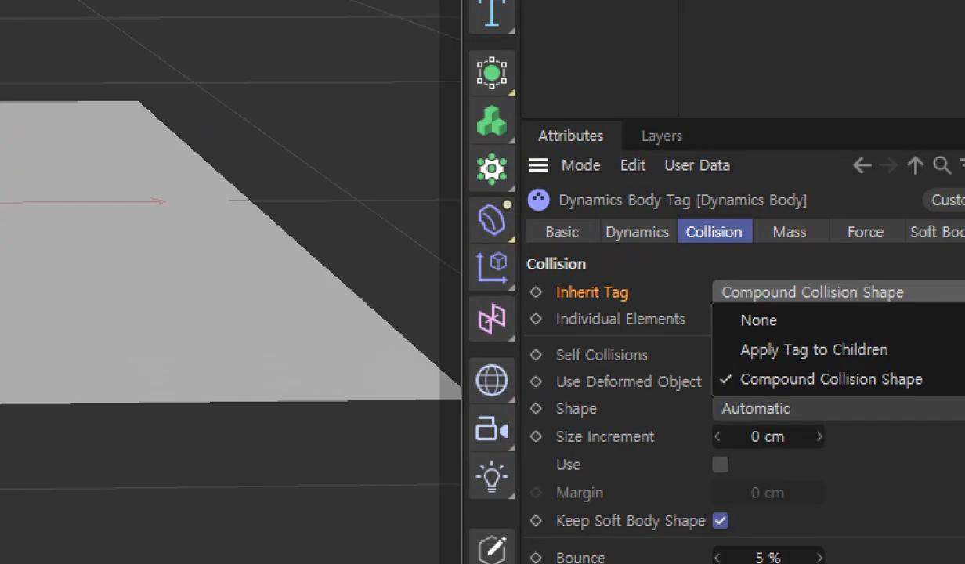
{"action": "left_click", "coordinate": [831, 379]}
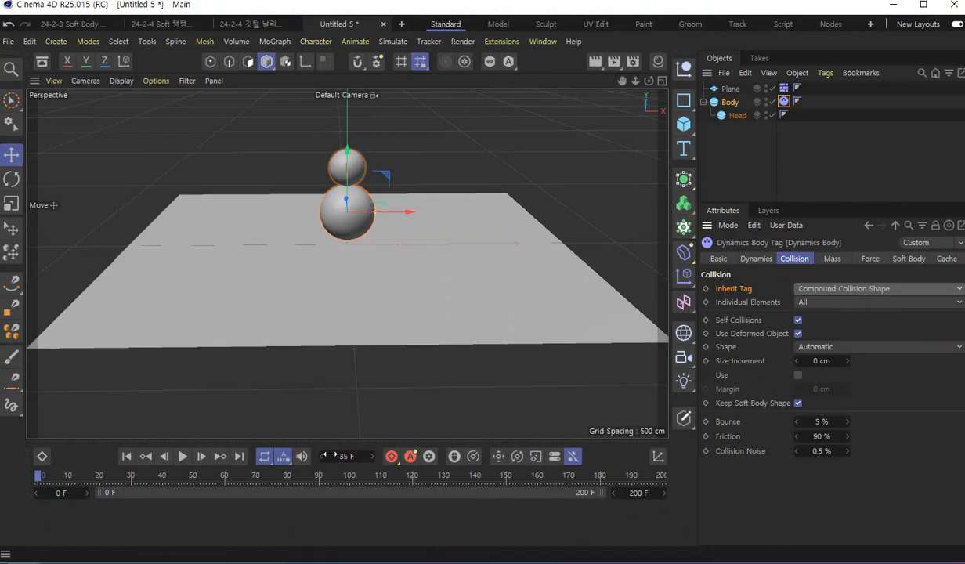
Play the simulation to check how the joined figure moves on the plane, and rewind to the first frame.
{"action": "left_click", "coordinate": [181, 456]}
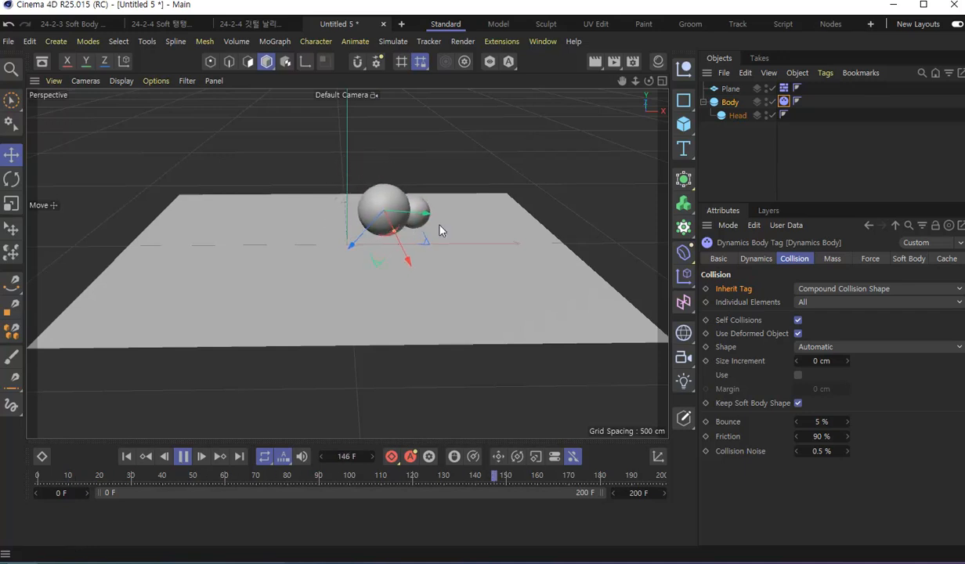
{"action": "left_click_drag", "start_coordinate": [441, 243], "coordinate": [414, 216], "text": "alt"}
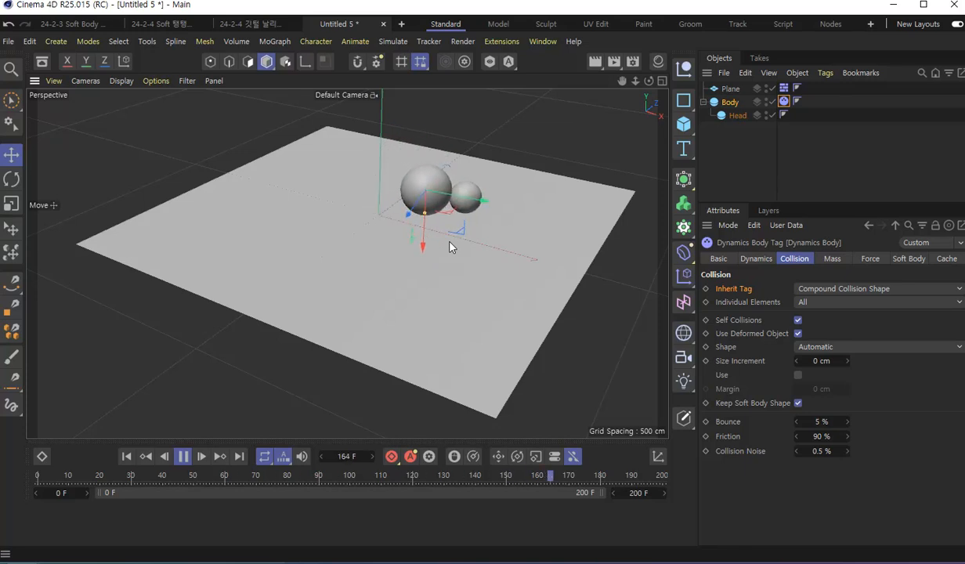
{"action": "left_click", "coordinate": [181, 456]}
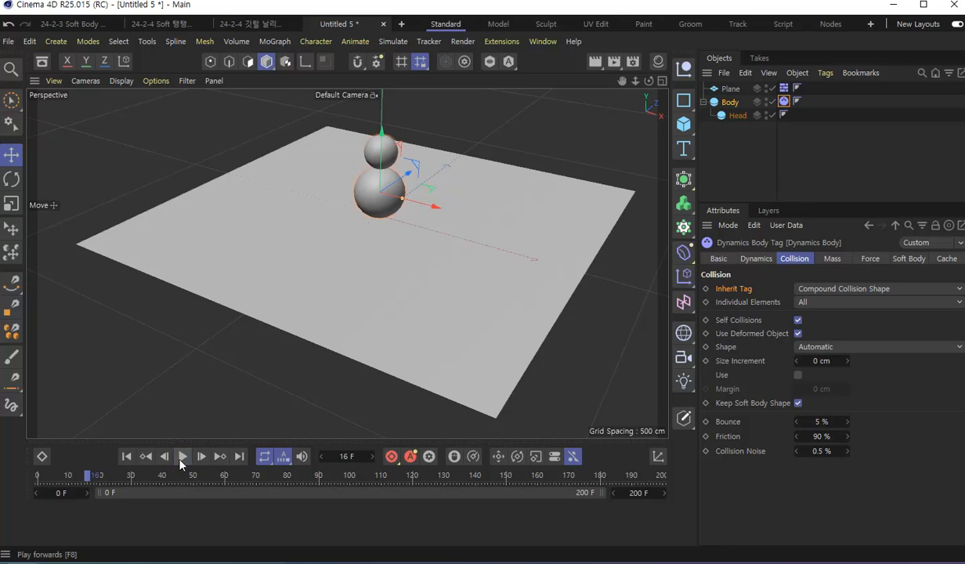
{"action": "left_click", "coordinate": [125, 457]}
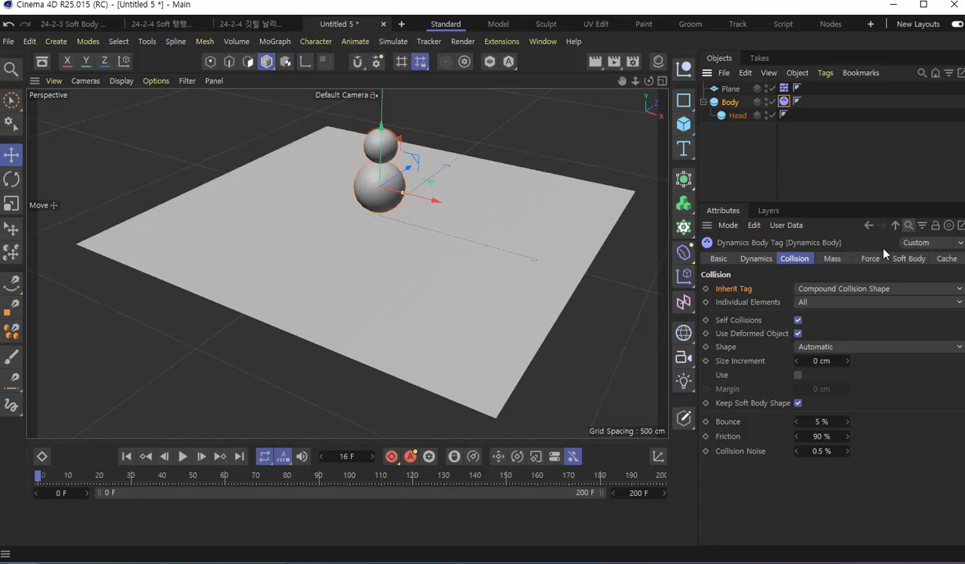
Try Custom Density and Custom Mass for the mass of Body's dynamics tag, and restore World Density.
{"action": "left_click", "coordinate": [833, 259]}
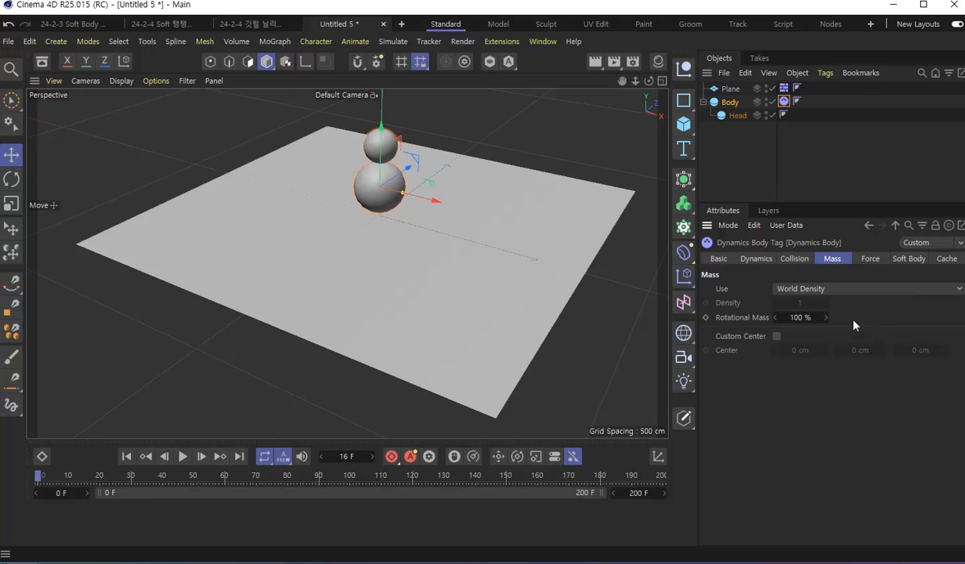
{"action": "left_click", "coordinate": [783, 289]}
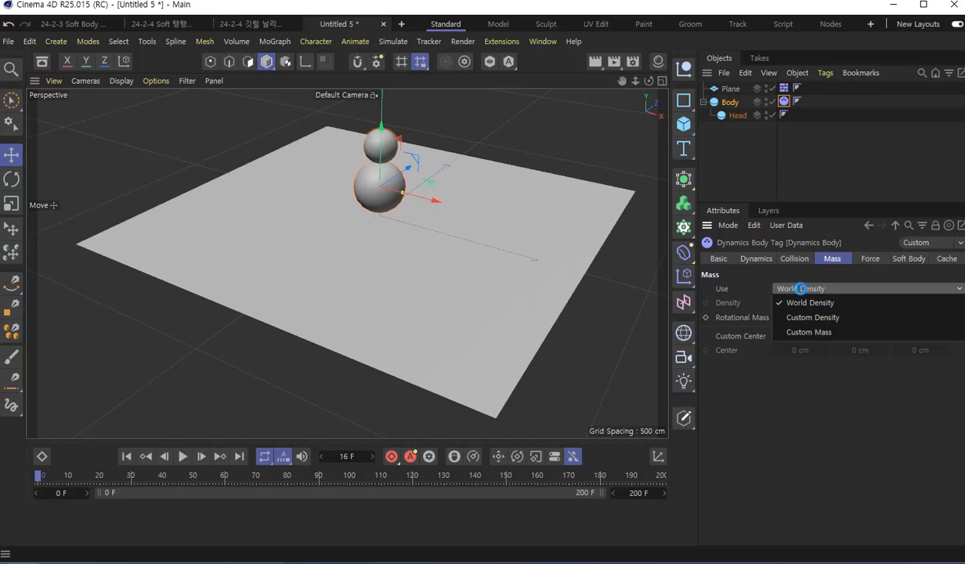
{"action": "left_click", "coordinate": [837, 318]}
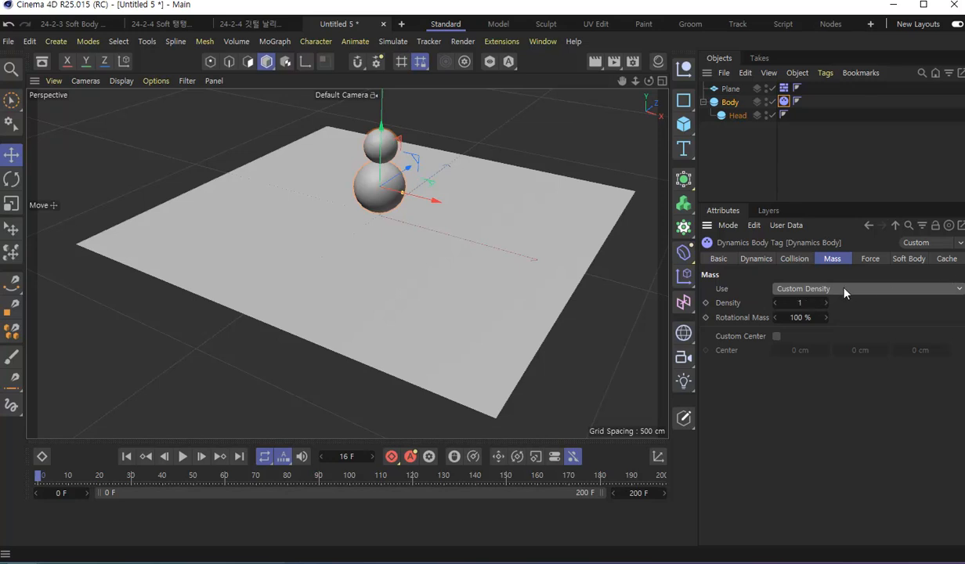
{"action": "left_click", "coordinate": [845, 290]}
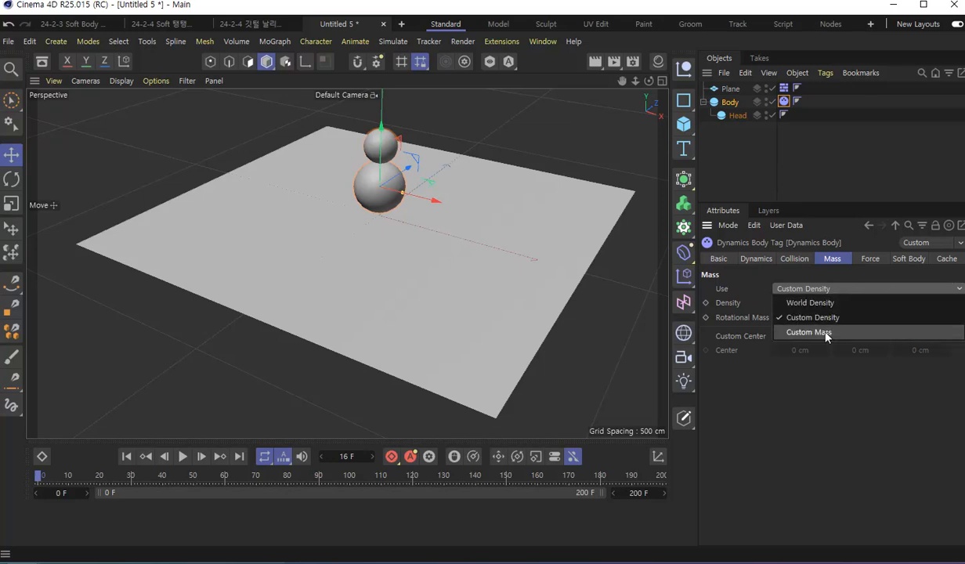
{"action": "left_click", "coordinate": [826, 334]}
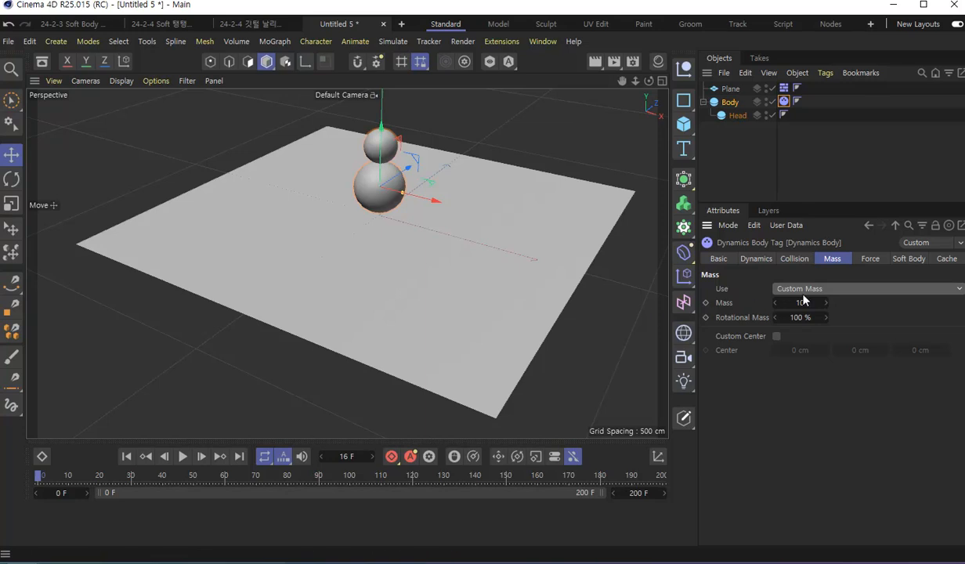
{"action": "left_click", "coordinate": [846, 290]}
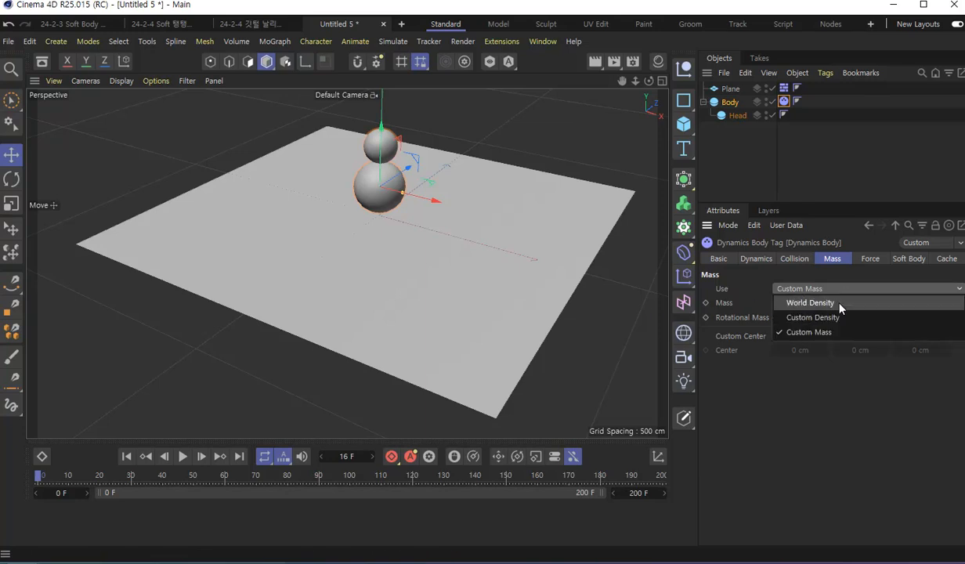
{"action": "left_click", "coordinate": [841, 305]}
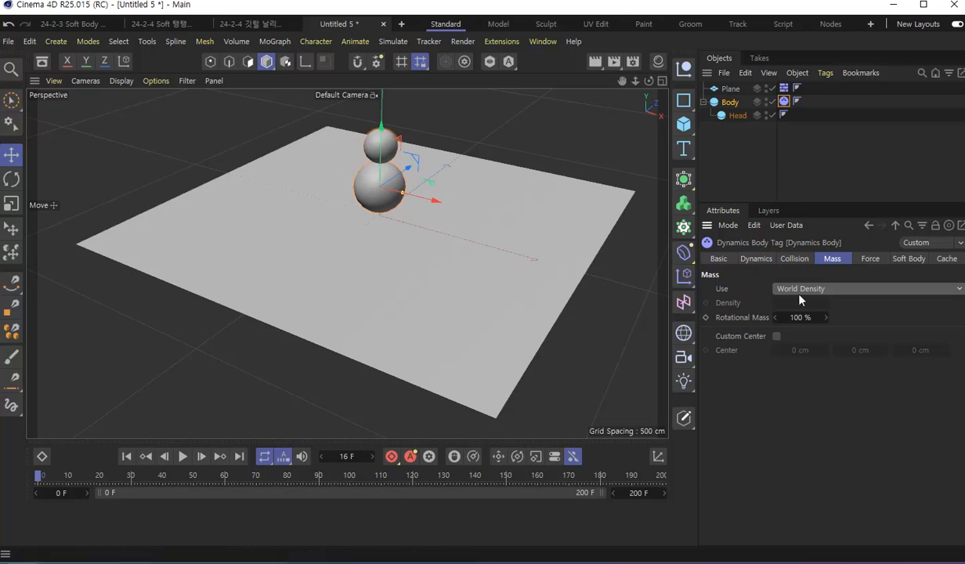
Enable Custom Center in the mass settings of Body's Dynamics Body tag and set the center's Y to -25 cm.
{"action": "left_click", "coordinate": [776, 336]}
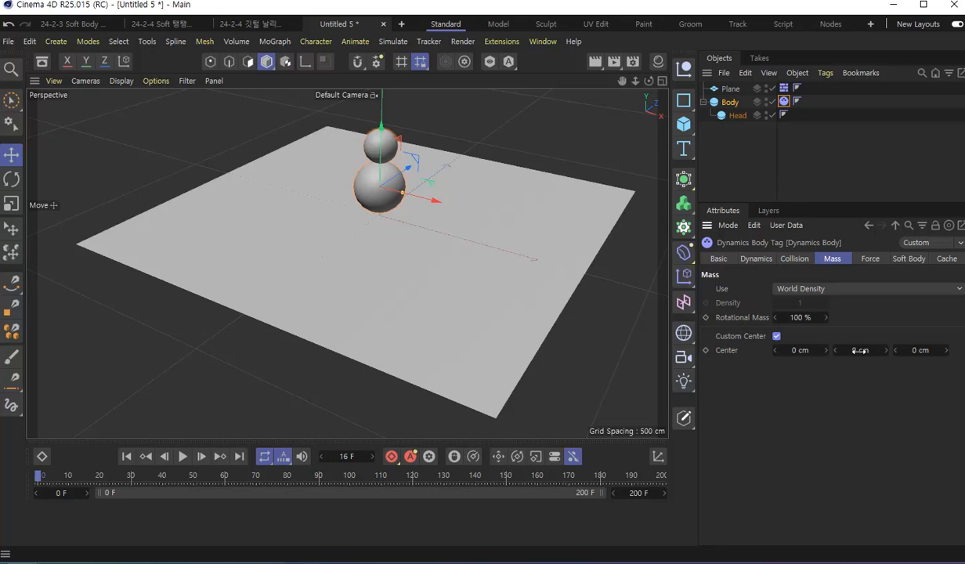
{"action": "left_click", "coordinate": [720, 102]}
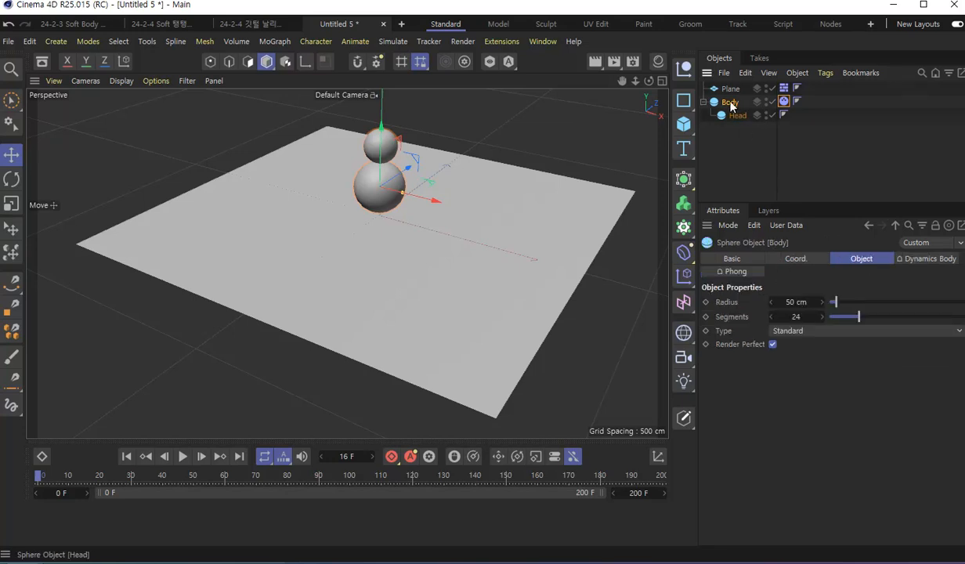
{"action": "left_click", "coordinate": [783, 102]}
{"action": "double_click", "coordinate": [860, 350]}
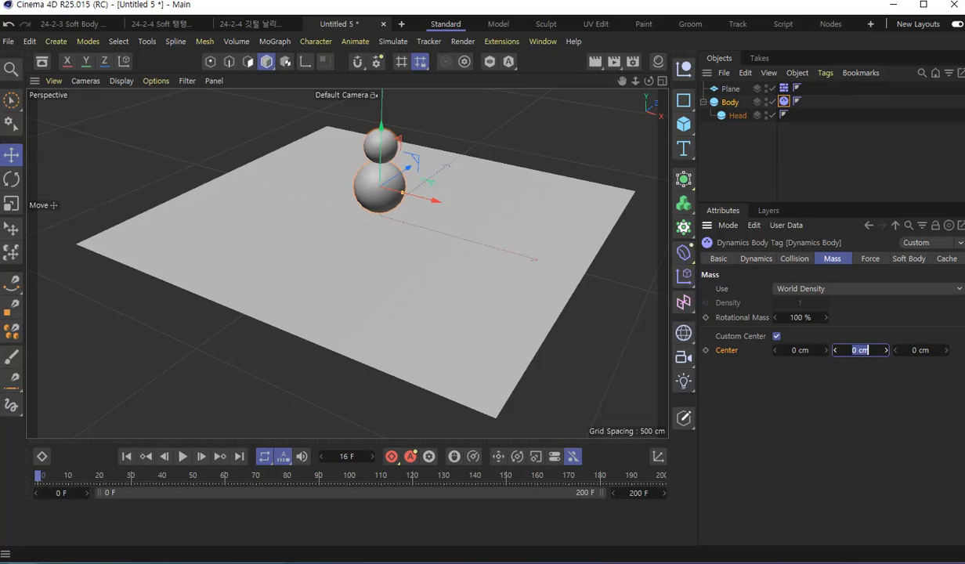
{"action": "key", "text": "BackSpace"}
{"action": "type", "text": "-25"}
{"action": "key", "text": "Return"}
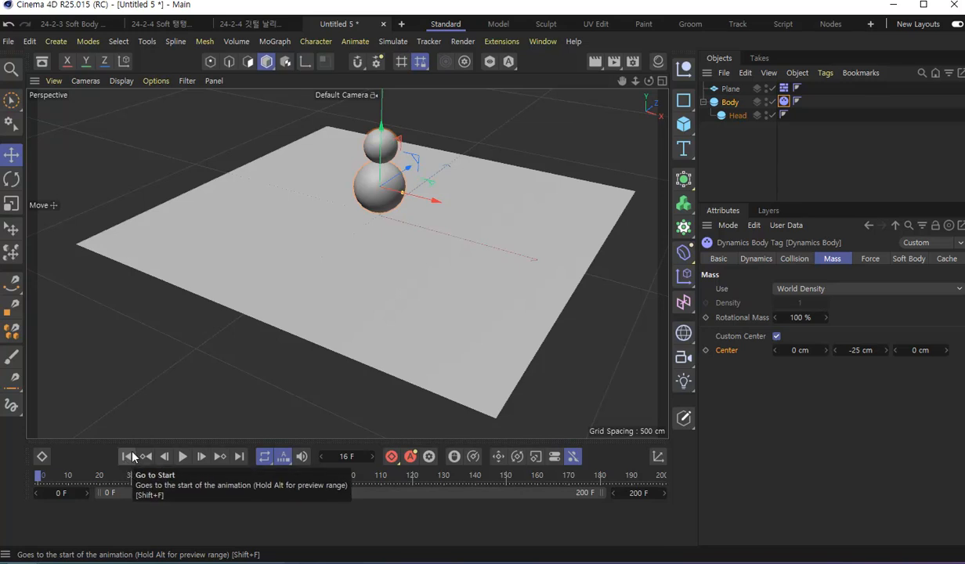
Play the simulation to check the figure's stability, set the mass center's Y to -30 cm, and rewind to the first frame.
{"action": "key", "text": "F8"}
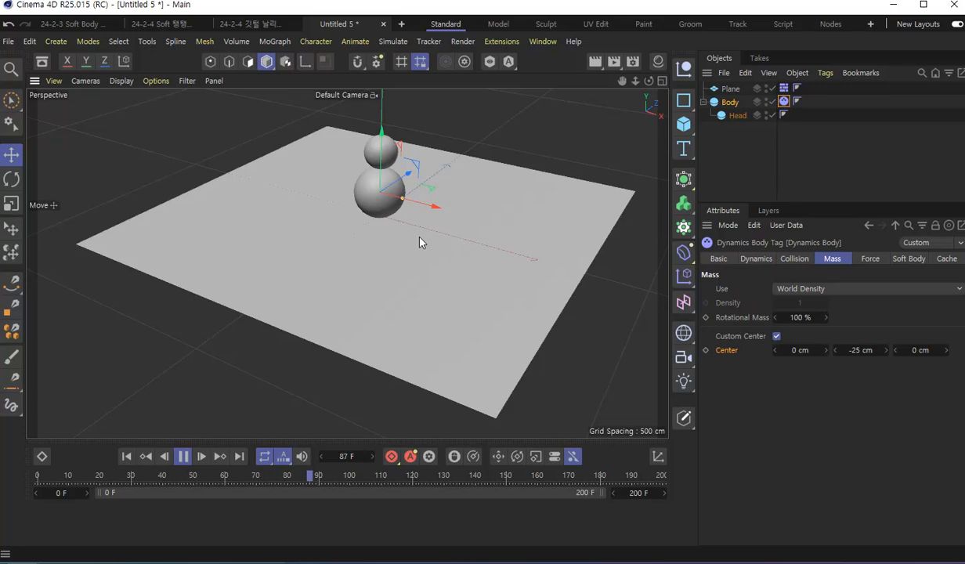
{"action": "key", "text": "F8"}
{"action": "double_click", "coordinate": [853, 349]}
{"action": "type", "text": "-30"}
{"action": "key", "text": "Return"}
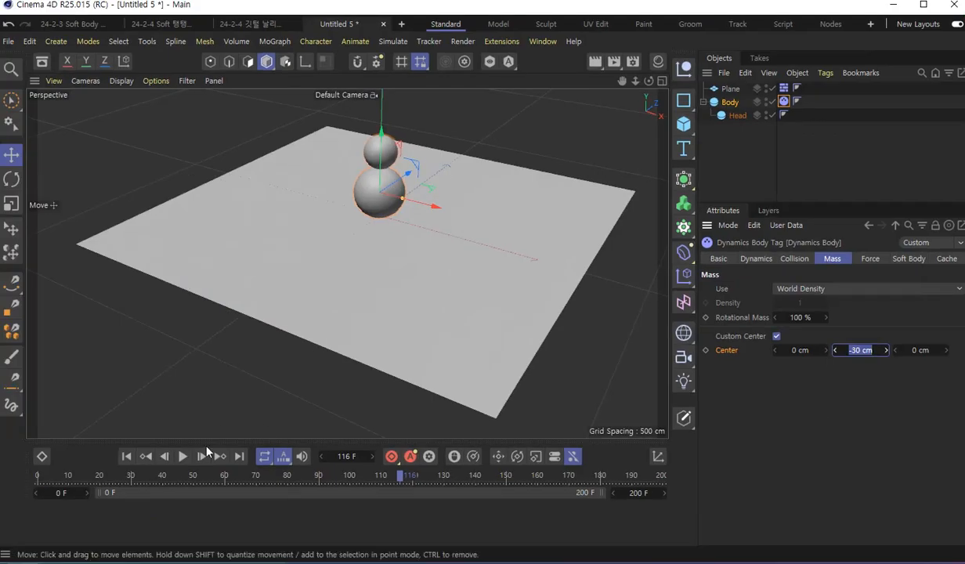
{"action": "left_click", "coordinate": [127, 457]}
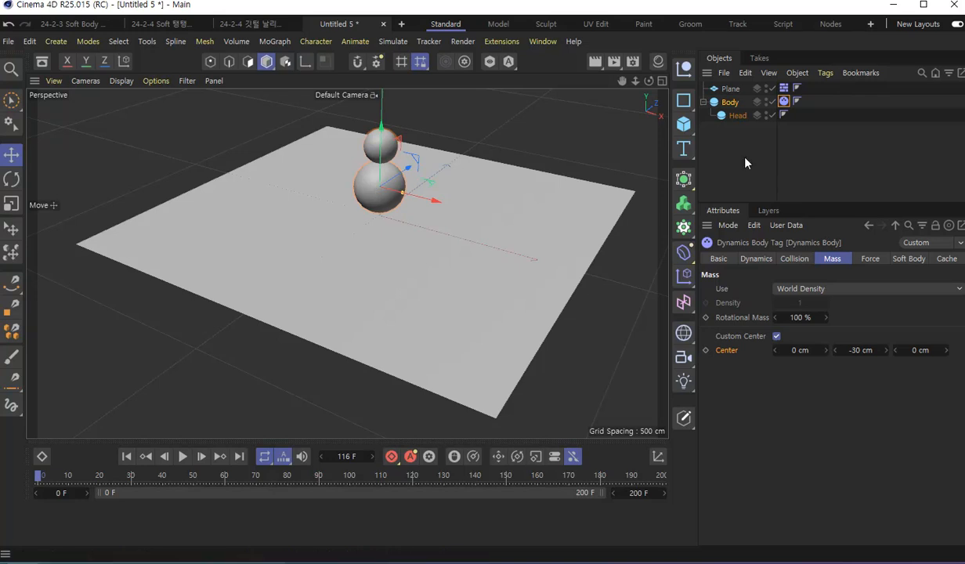
Enable Custom Initial Velocity in the dynamics settings of Body's tag and set the initial linear velocity's X to 50 cm.
{"action": "left_click", "coordinate": [800, 262]}
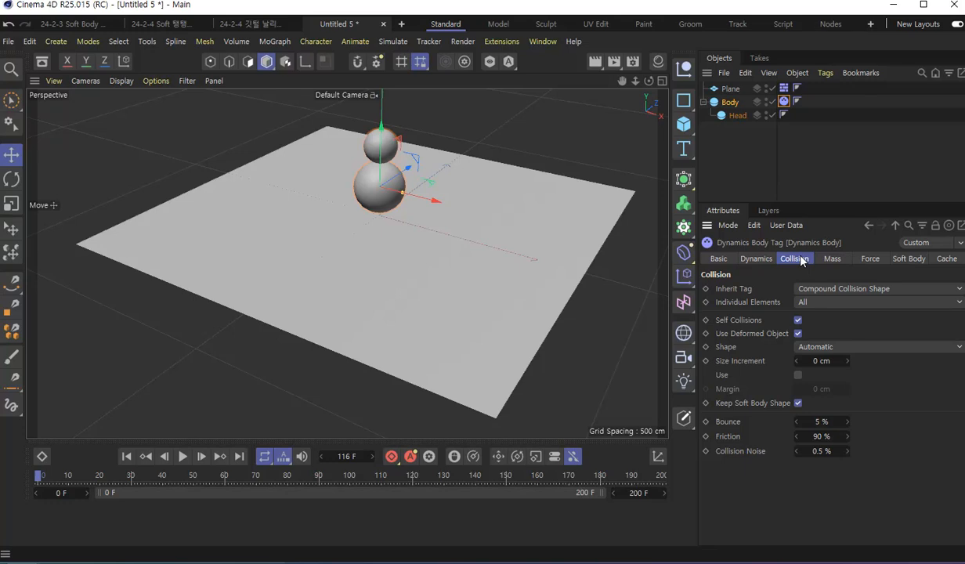
{"action": "left_click", "coordinate": [755, 260]}
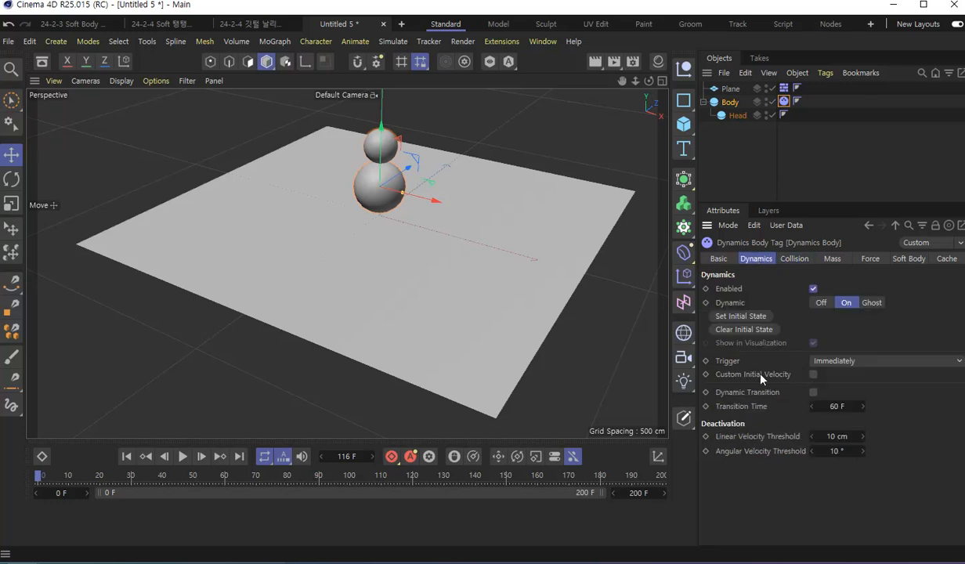
{"action": "left_click", "coordinate": [813, 375]}
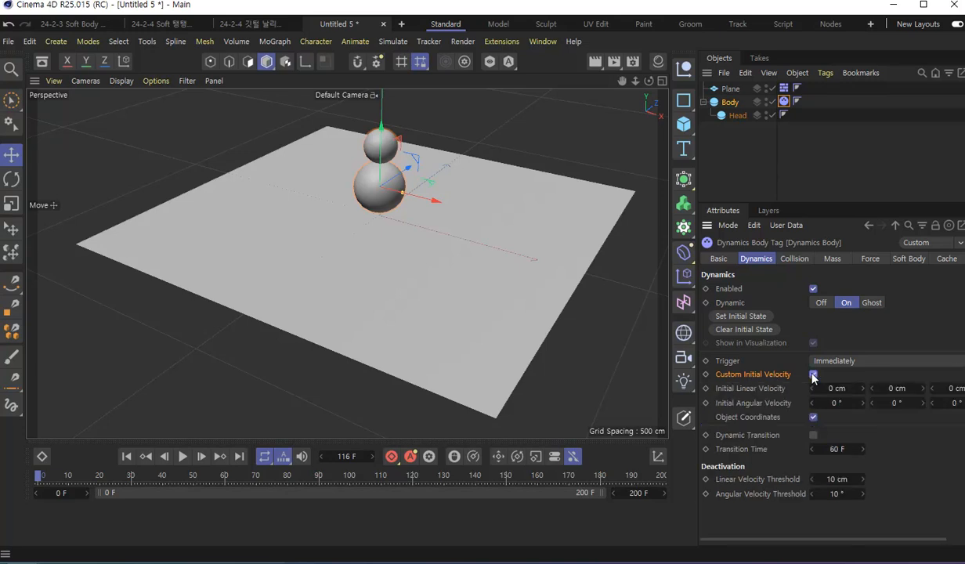
{"action": "left_click_drag", "start_coordinate": [697, 194], "coordinate": [655, 194]}
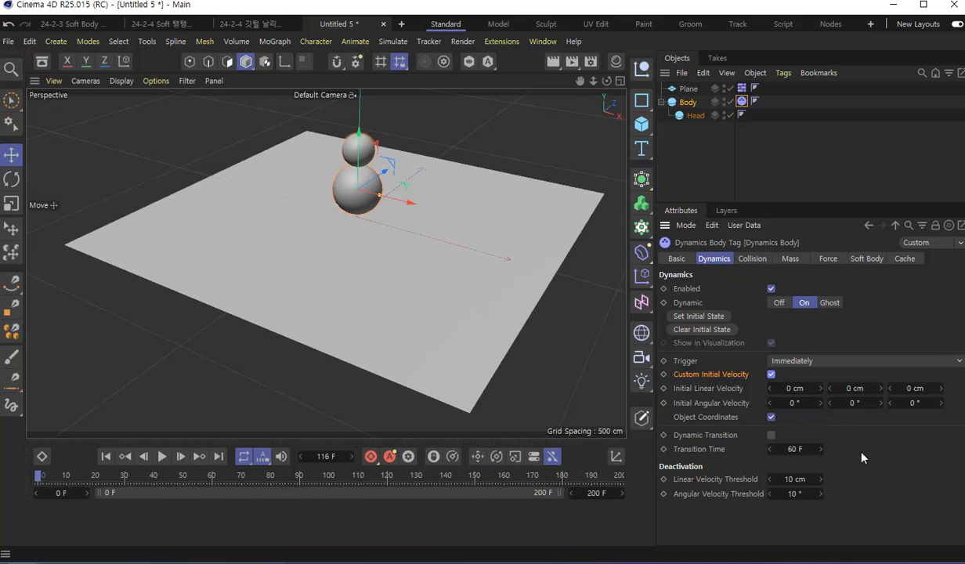
{"action": "left_click", "coordinate": [797, 387]}
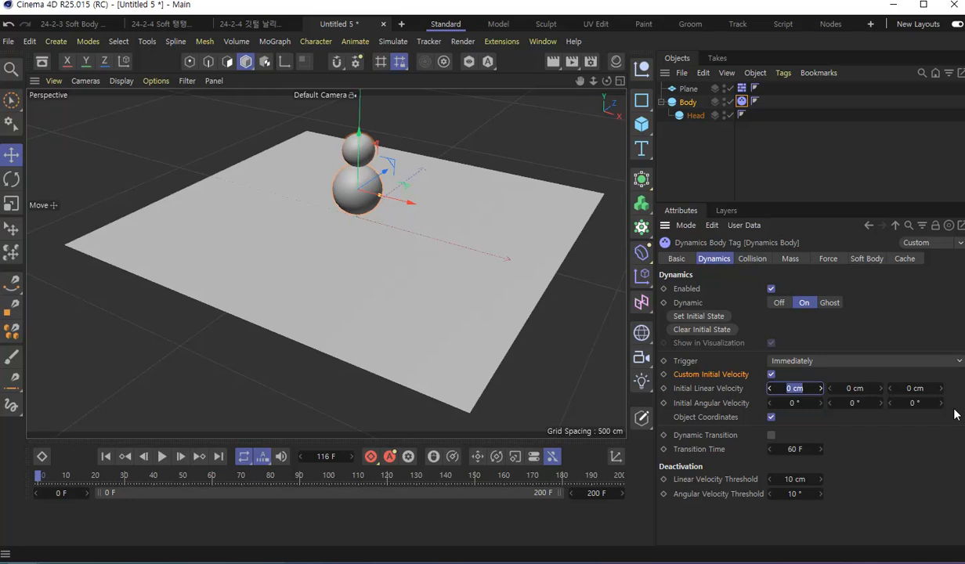
{"action": "type", "text": "5"}
Play the simulation from the first frame to check the figure's motion with the initial velocity, and rewind.
{"action": "left_click", "coordinate": [106, 457]}
{"action": "key", "text": "F8"}
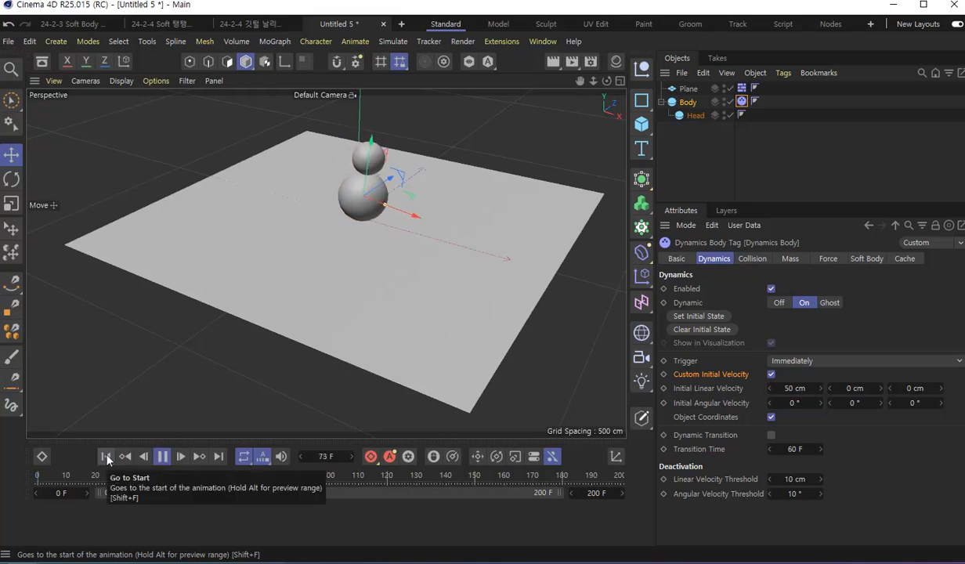
{"action": "key", "text": "F8"}
{"action": "left_click", "coordinate": [106, 456]}
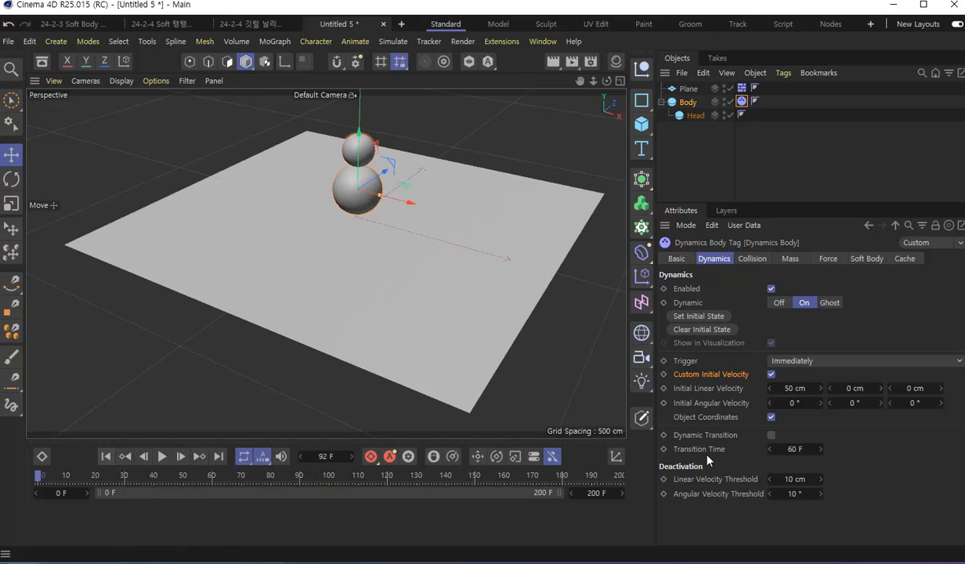
Set Body's initial linear velocity in X to 150 cm and play the simulation.
{"action": "left_click", "coordinate": [799, 388]}
{"action": "type", "text": "15"}
{"action": "key", "text": "F8"}
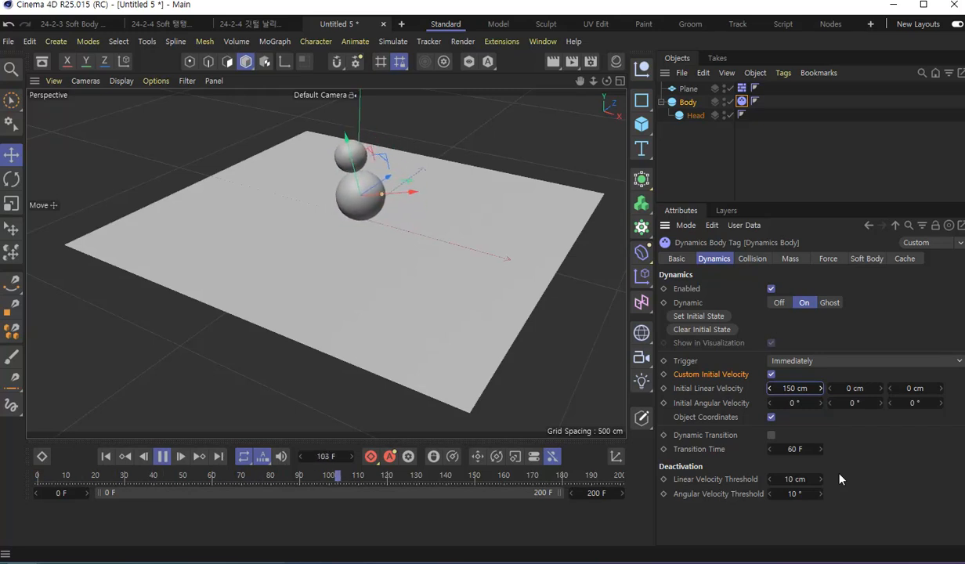
Set Body's initial linear velocity in X to 250 cm, replay the simulation from the start, and rewind to the first frame.
{"action": "left_click", "coordinate": [795, 388]}
{"action": "type", "text": "250"}
{"action": "key", "text": "Return"}
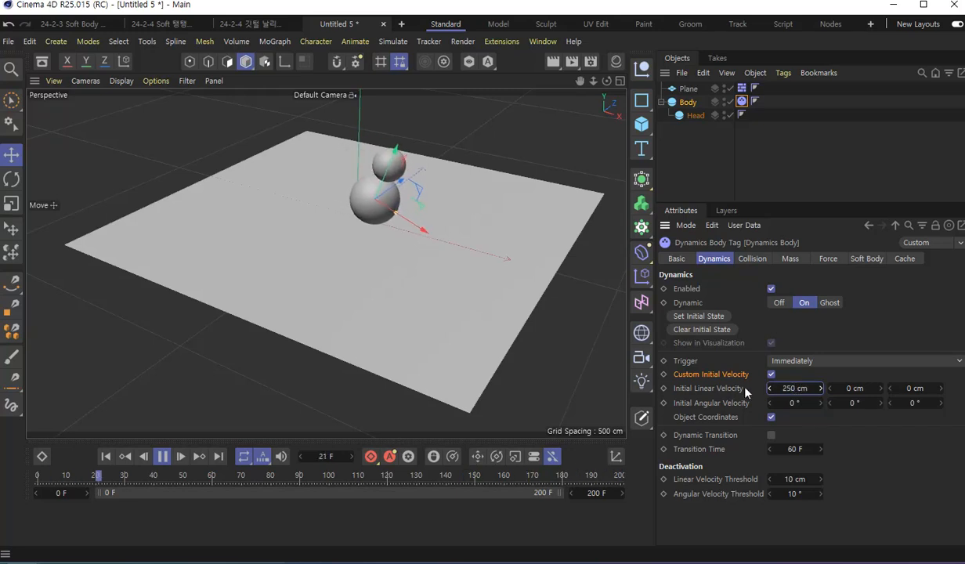
{"action": "left_click", "coordinate": [165, 458]}
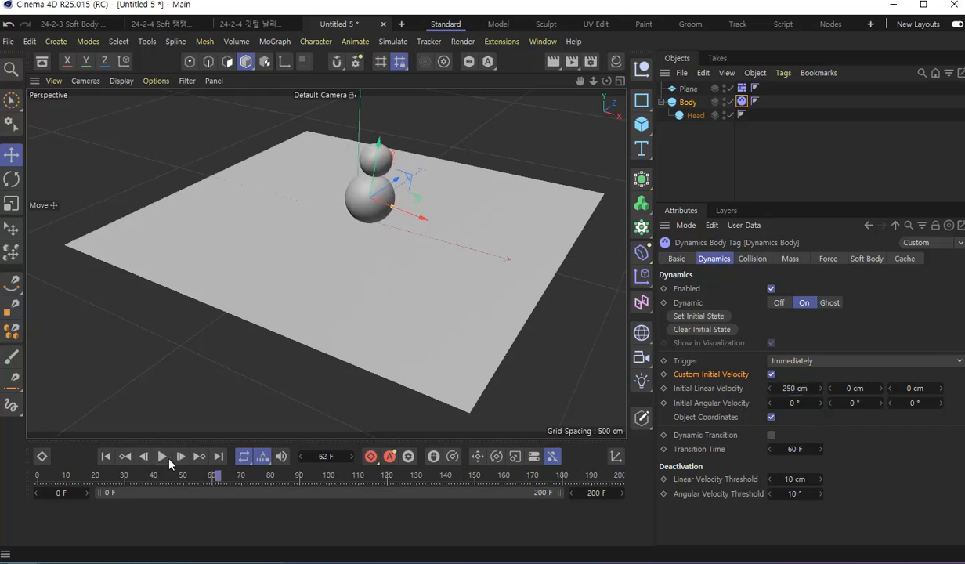
{"action": "left_click", "coordinate": [107, 457]}
{"action": "key", "text": "F8"}
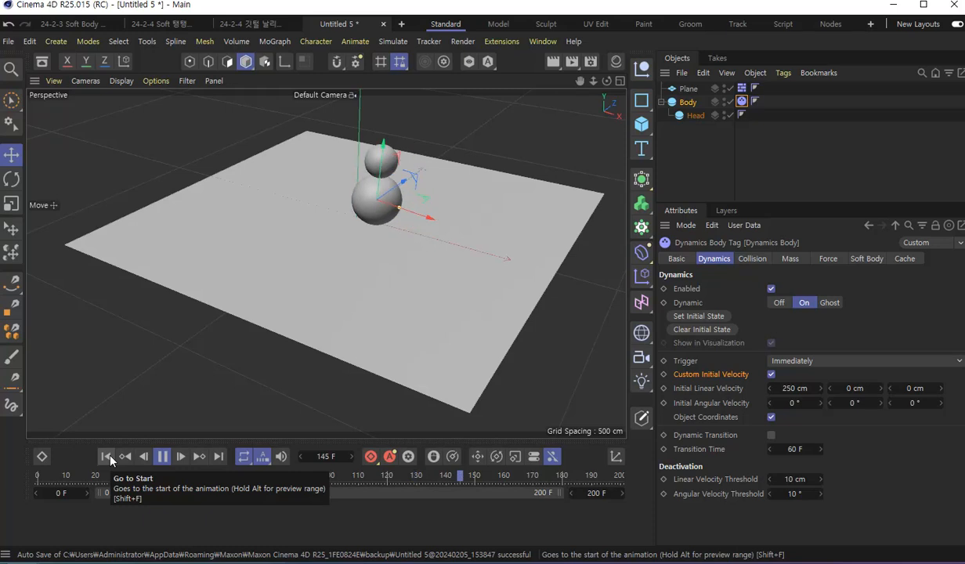
{"action": "left_click", "coordinate": [162, 458]}
{"action": "left_click", "coordinate": [106, 456]}
Set Body's initial linear velocity in X to 350 cm and play the simulation to check the rocking, stopping it partway.
{"action": "double_click", "coordinate": [796, 389]}
{"action": "type", "text": "3"}
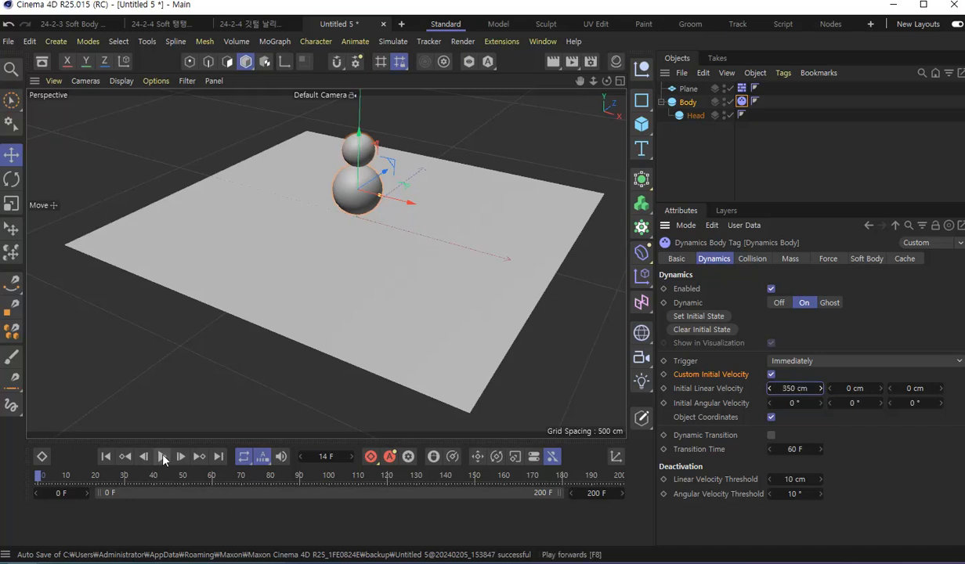
{"action": "left_click", "coordinate": [163, 457]}
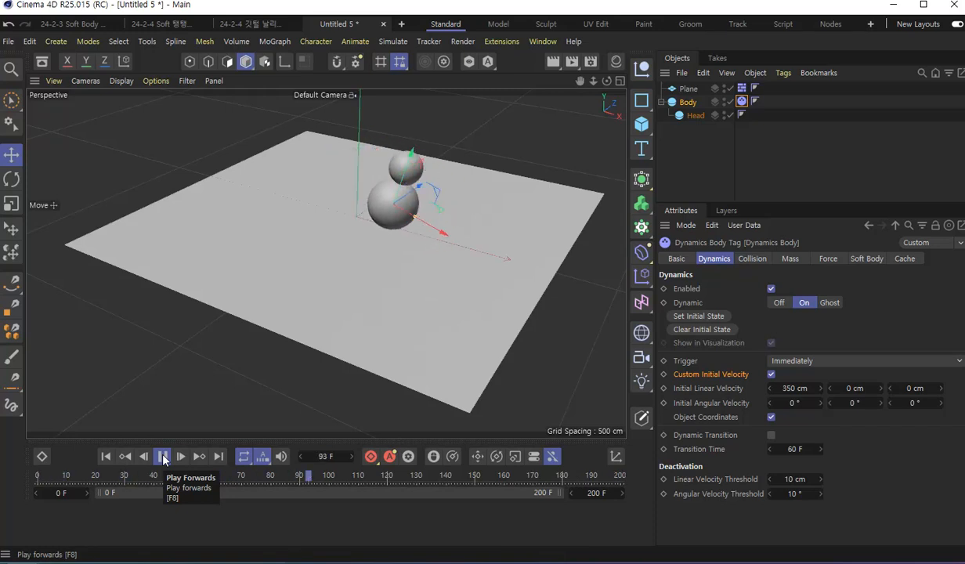
{"action": "left_click", "coordinate": [163, 458]}
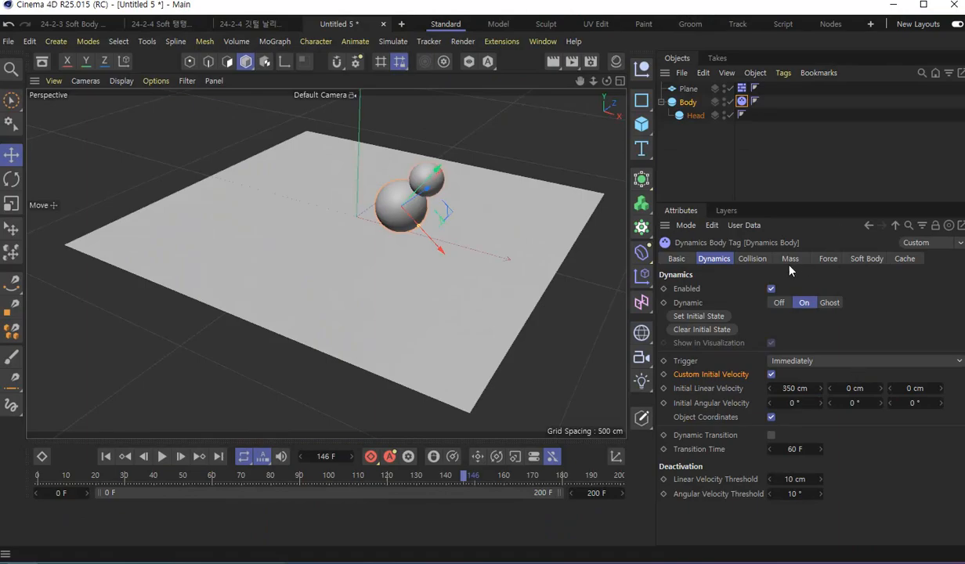
Rewind to the first frame and compare Body's sphere radius with its custom mass center in a close front view.
{"action": "left_click", "coordinate": [789, 259]}
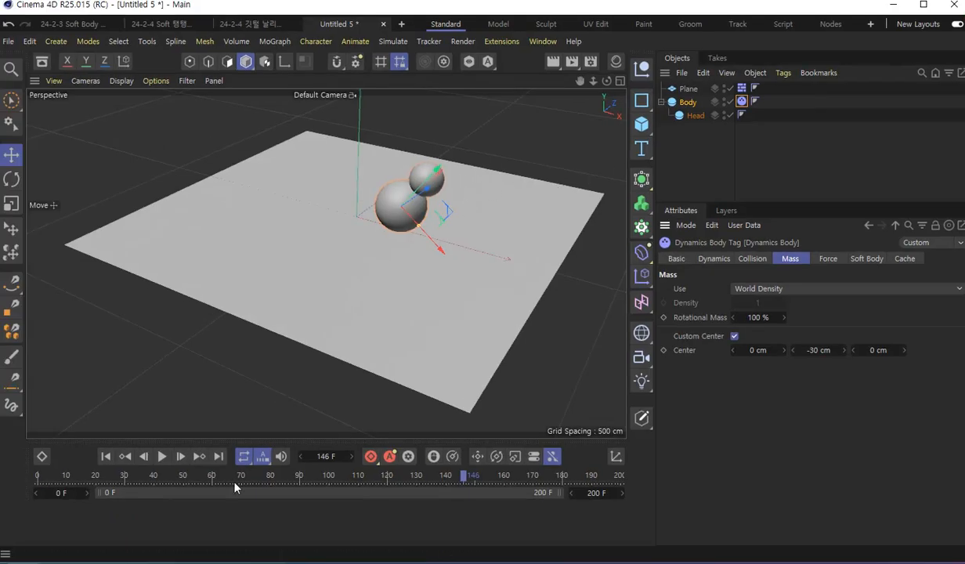
{"action": "left_click", "coordinate": [105, 456]}
{"action": "scroll", "coordinate": [347, 218], "scroll_direction": "up", "scroll_amount": 5}
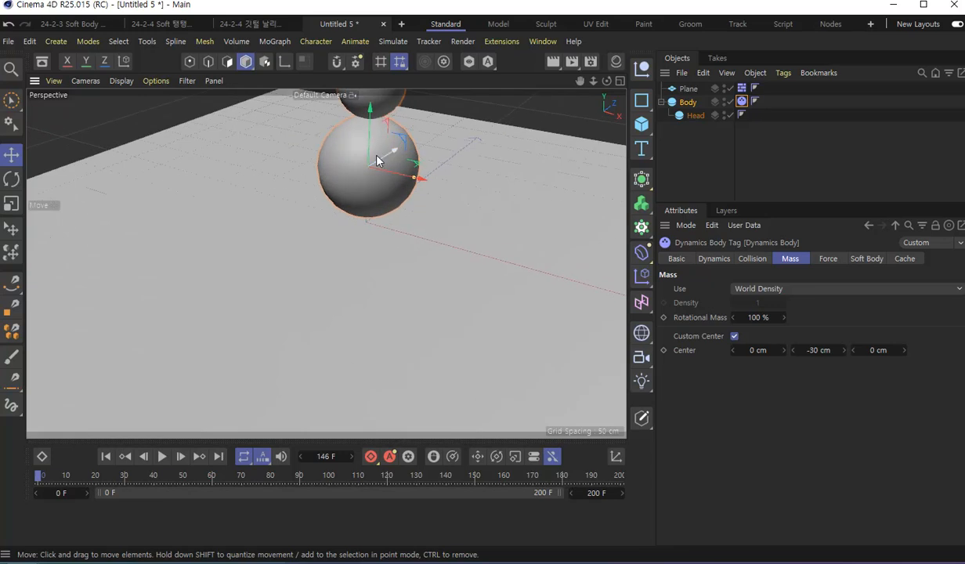
{"action": "middle_click_drag", "start_coordinate": [388, 128], "coordinate": [407, 233], "text": "alt"}
{"action": "left_click_drag", "start_coordinate": [409, 234], "coordinate": [383, 209], "text": "alt"}
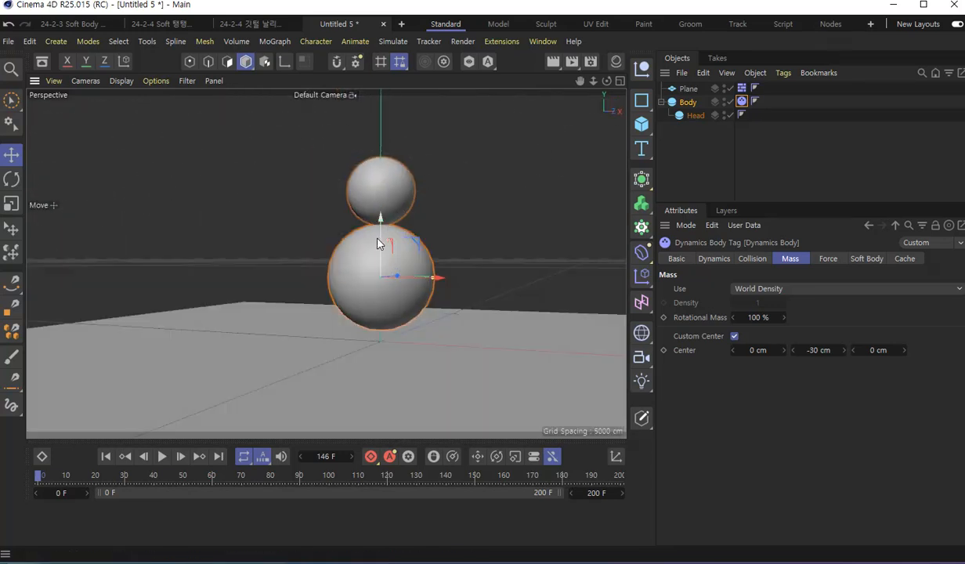
{"action": "left_click", "coordinate": [687, 102]}
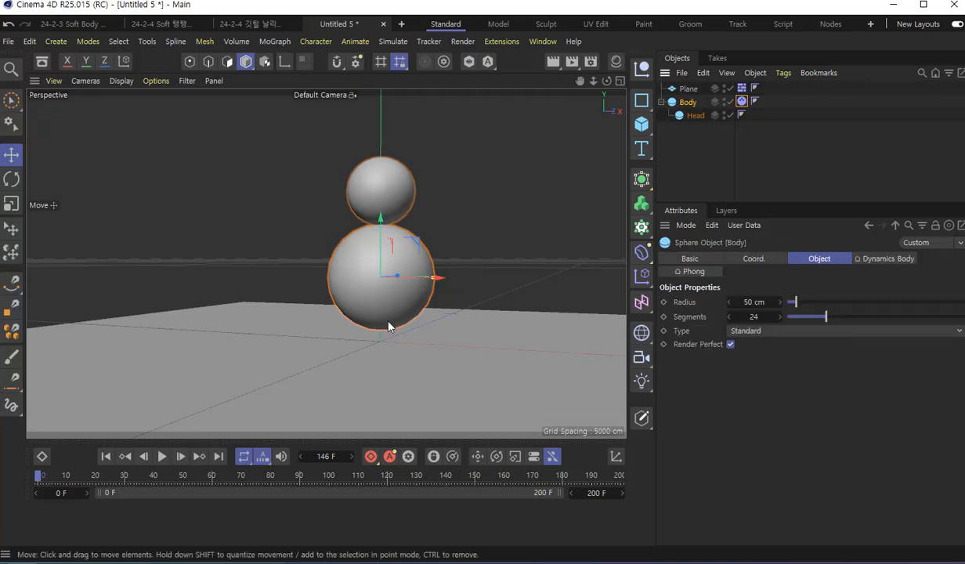
{"action": "left_click", "coordinate": [742, 102]}
{"action": "left_click", "coordinate": [815, 350]}
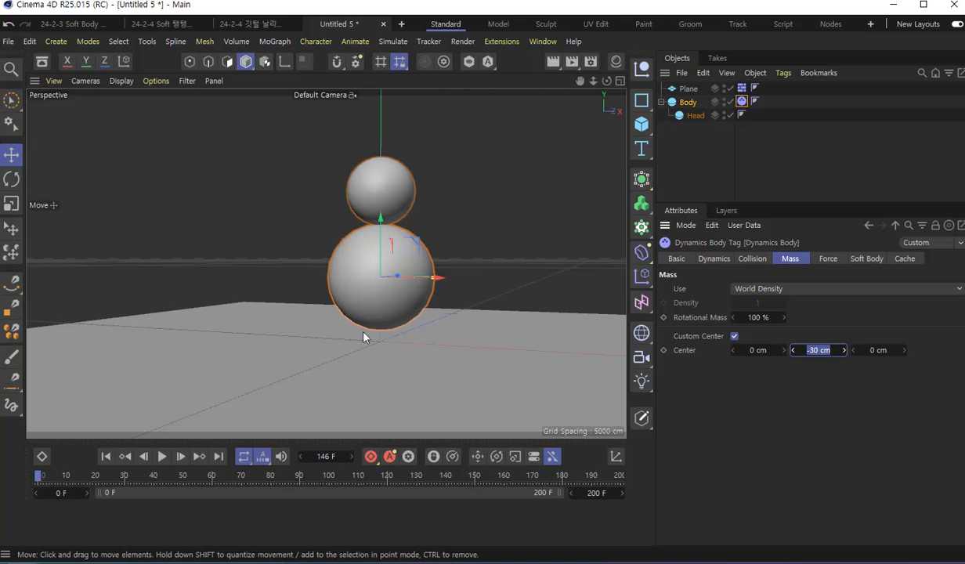
Play the simulation and set the mass center's Y to -20 cm while it runs.
{"action": "left_click", "coordinate": [162, 455]}
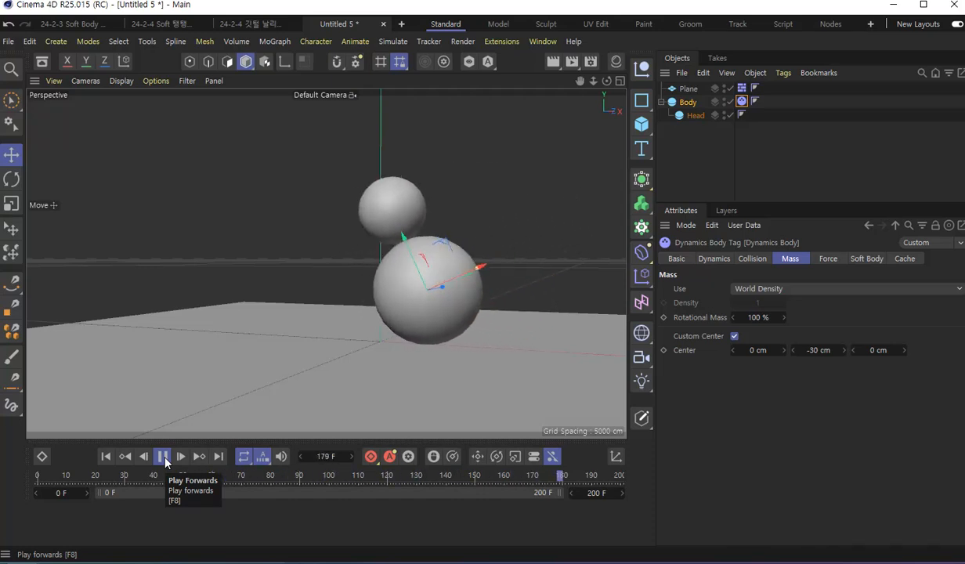
{"action": "left_click", "coordinate": [831, 351]}
{"action": "type", "text": "-20"}
{"action": "key", "text": "Return"}
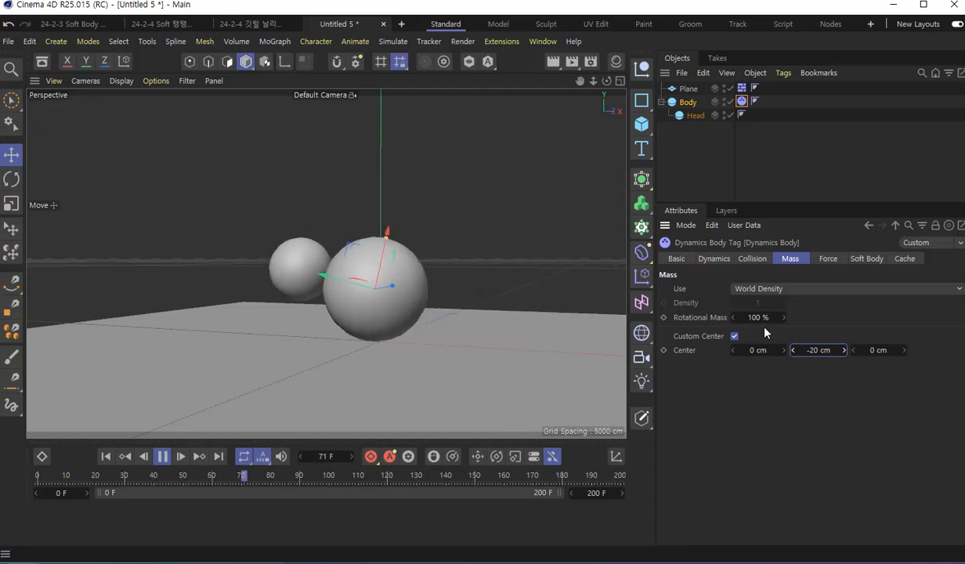
Set the mass center's Y to -23 cm, watch the figure rock, and rewind to the first frame.
{"action": "left_click", "coordinate": [817, 350]}
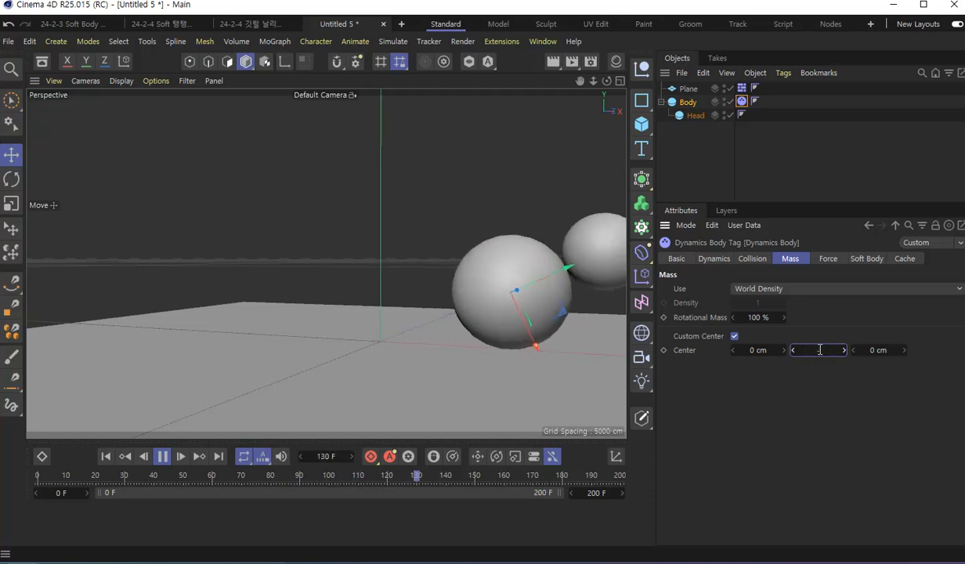
{"action": "type", "text": "-23"}
{"action": "key", "text": "Return"}
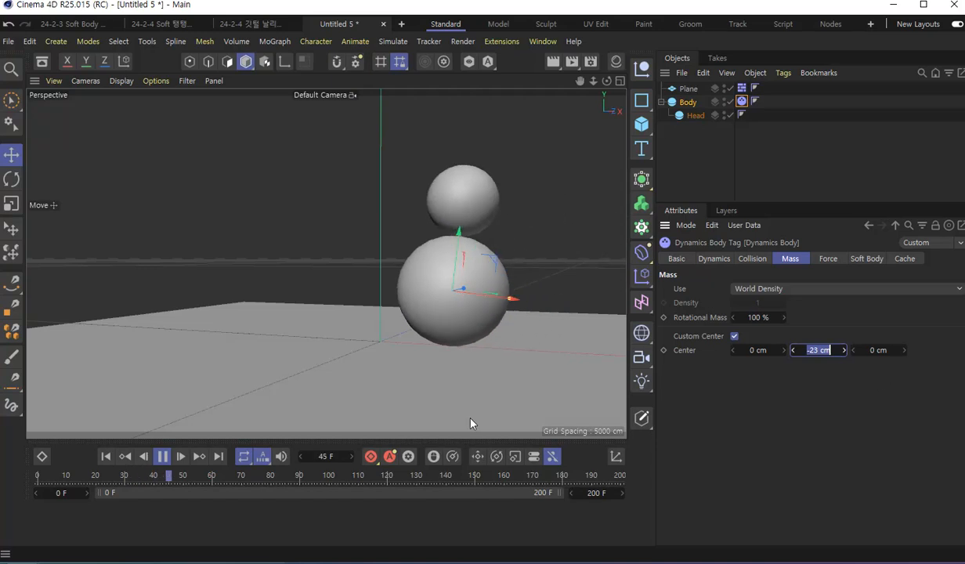
{"action": "left_click", "coordinate": [162, 457]}
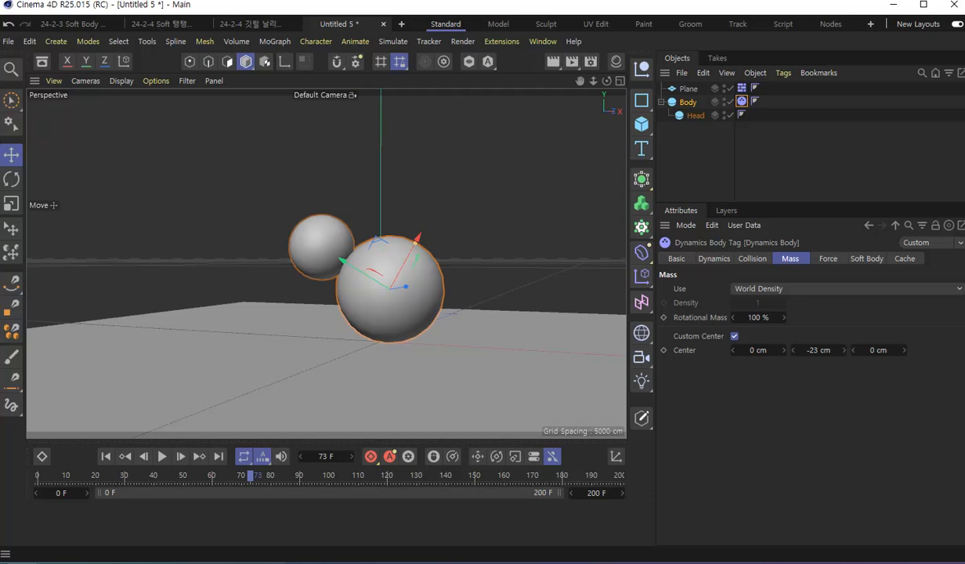
{"action": "left_click", "coordinate": [105, 455]}
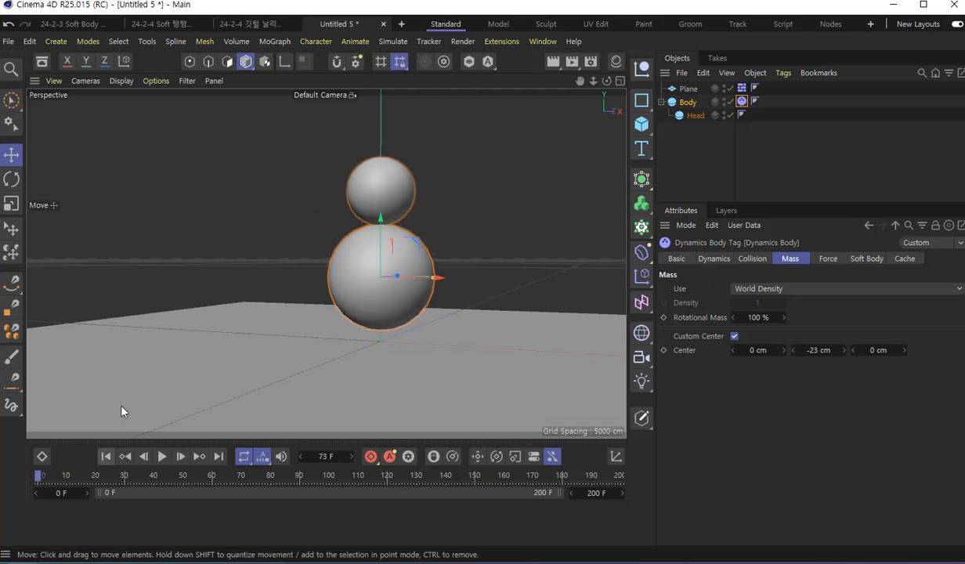
Save the project in the 연습 예제 folder under the file name "2-5 오뚜기 중심".
{"action": "left_click", "coordinate": [9, 43]}
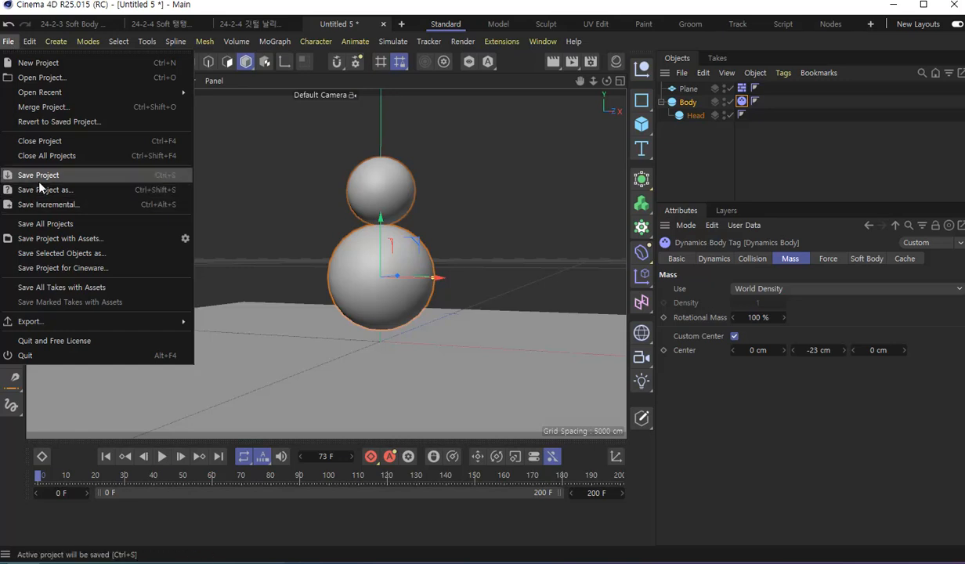
{"action": "left_click", "coordinate": [36, 174]}
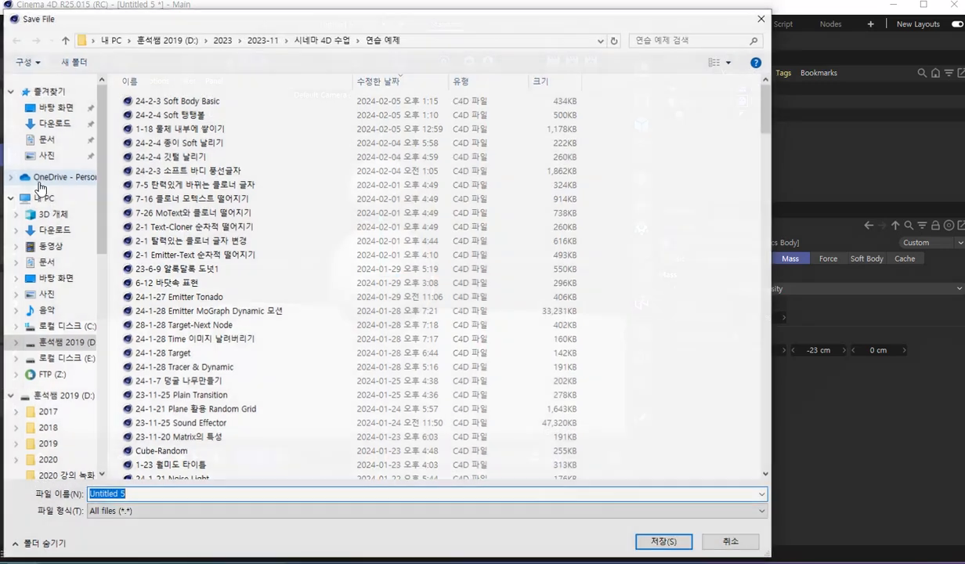
{"action": "left_click_drag", "start_coordinate": [279, 20], "coordinate": [270, 8]}
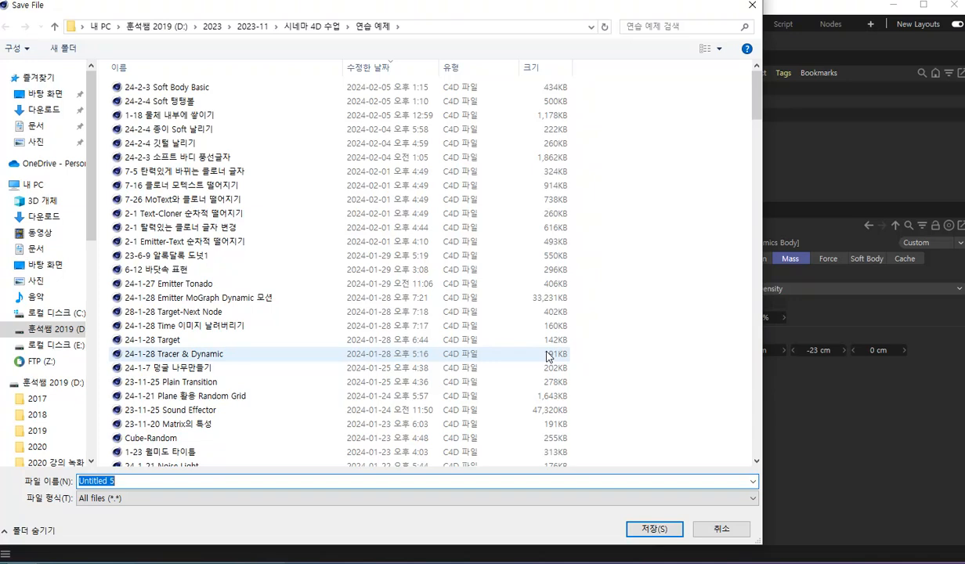
{"action": "type", "text": "2"}
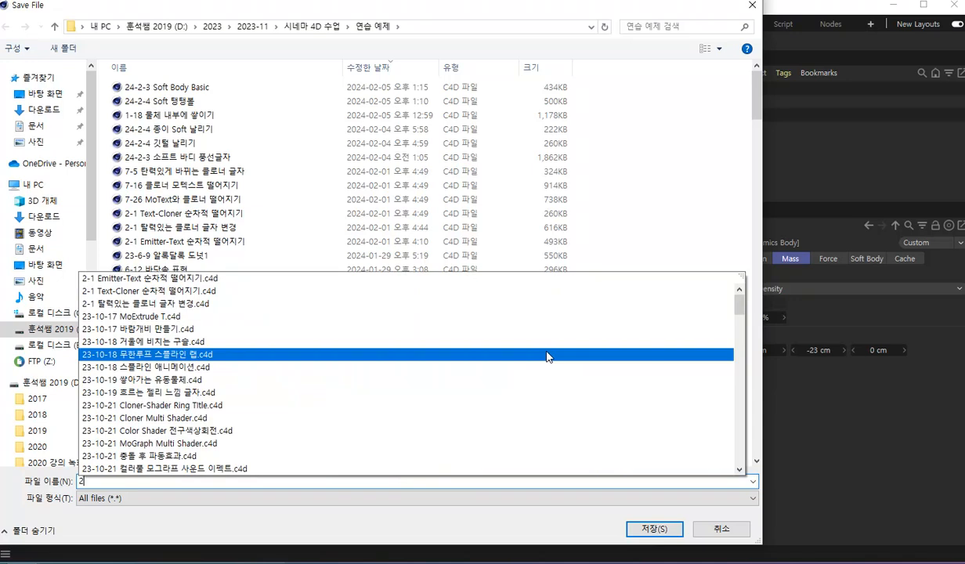
{"action": "type", "text": "-5 "}
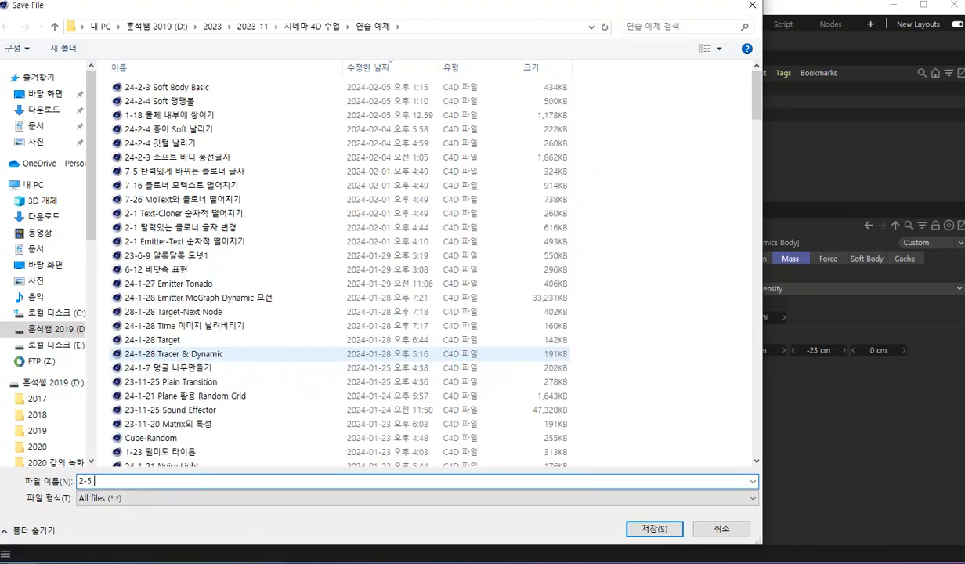
{"action": "type", "text": "ㅇ오뚜기 중심"}
{"action": "key", "text": "Return"}
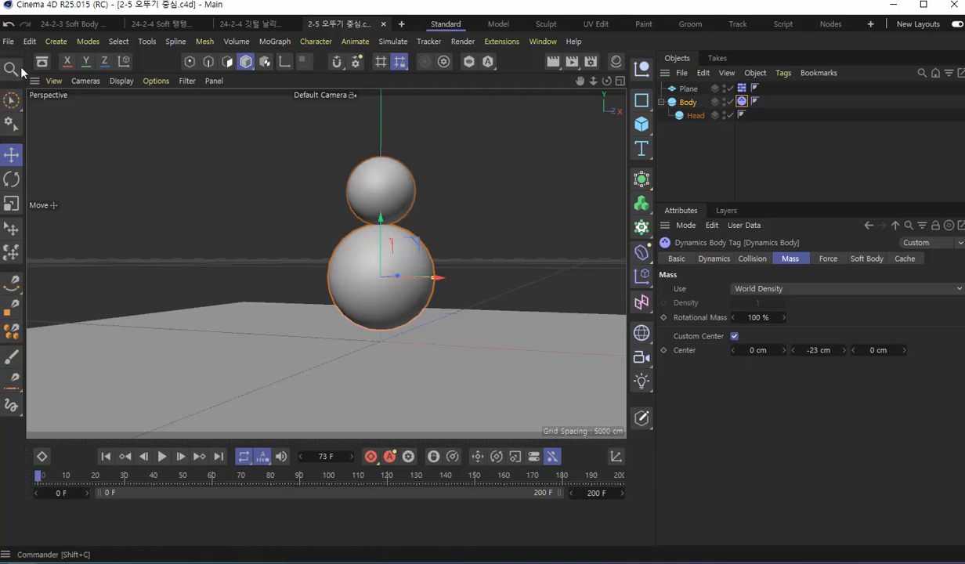
Bring up the 24-2-4 깃털 날리기 project and create a new empty project.
{"action": "left_click", "coordinate": [756, 350]}
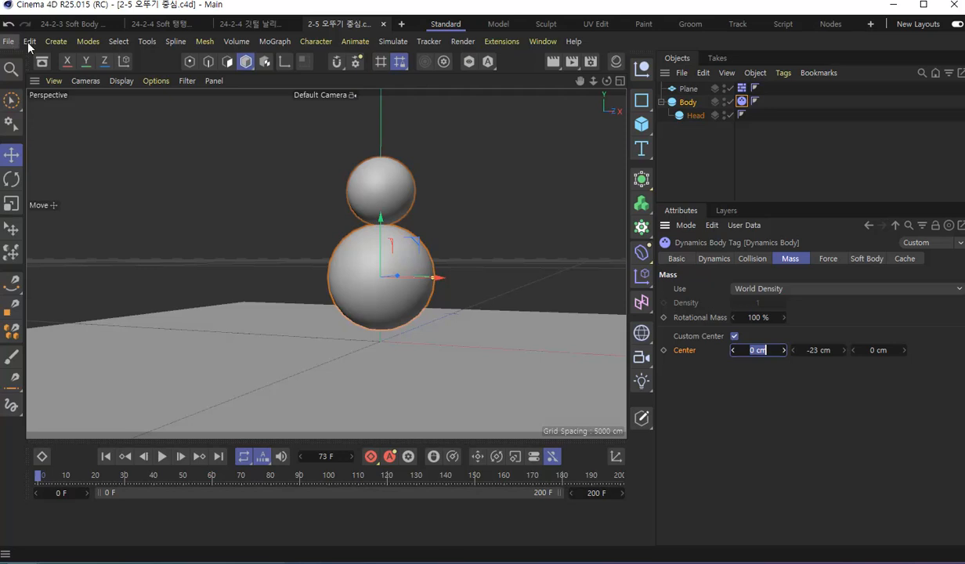
{"action": "left_click", "coordinate": [259, 25]}
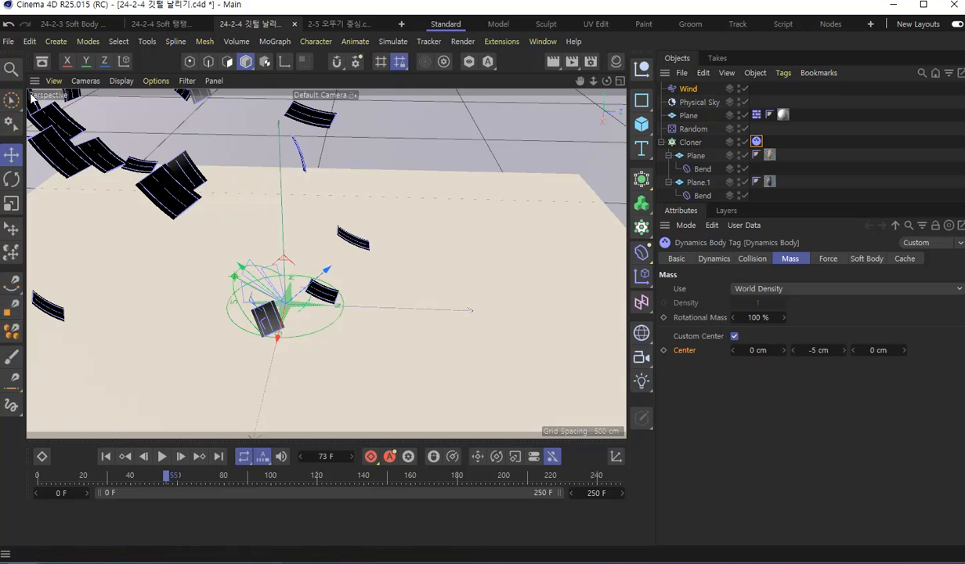
{"action": "left_click", "coordinate": [10, 42]}
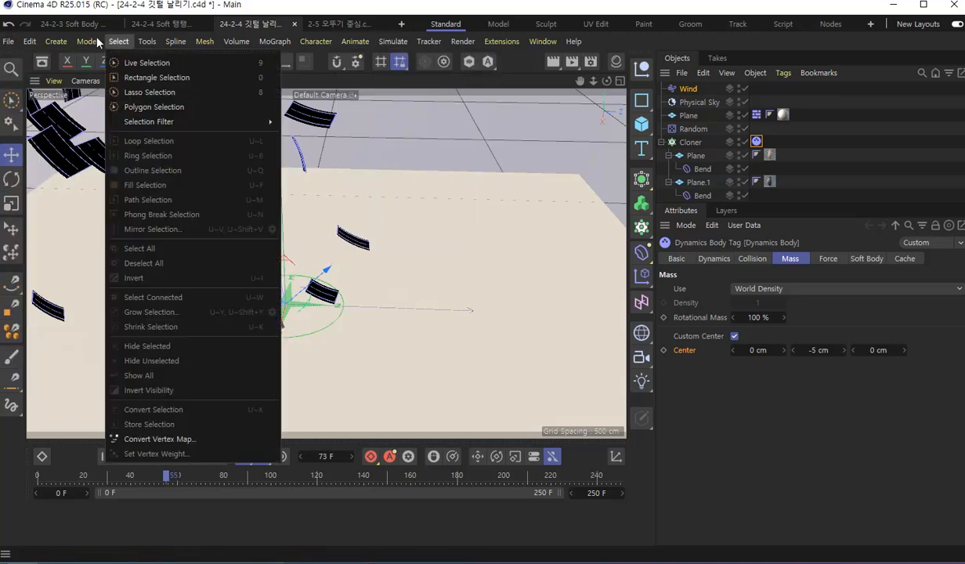
{"action": "mouse_move", "coordinate": [29, 41]}
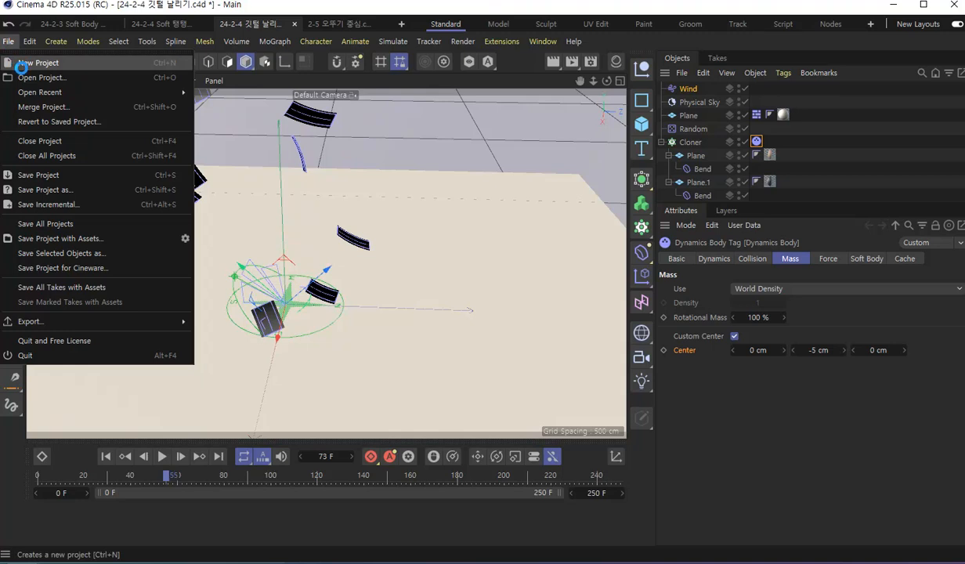
{"action": "left_click", "coordinate": [31, 63]}
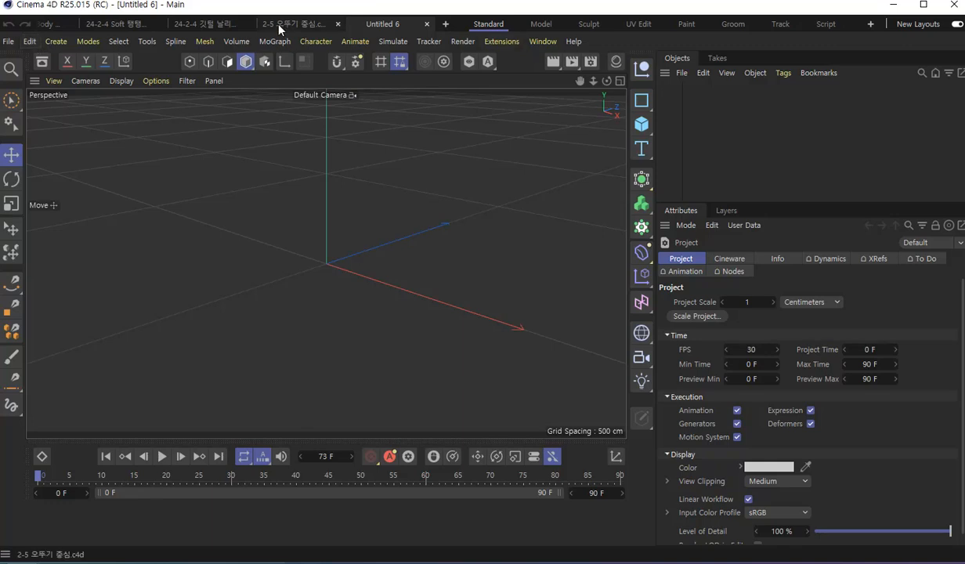
Play the feather animation in the 24-2-4 깃털 날리기 project for reference, stop it partway, and return to Untitled 6.
{"action": "left_click", "coordinate": [224, 24]}
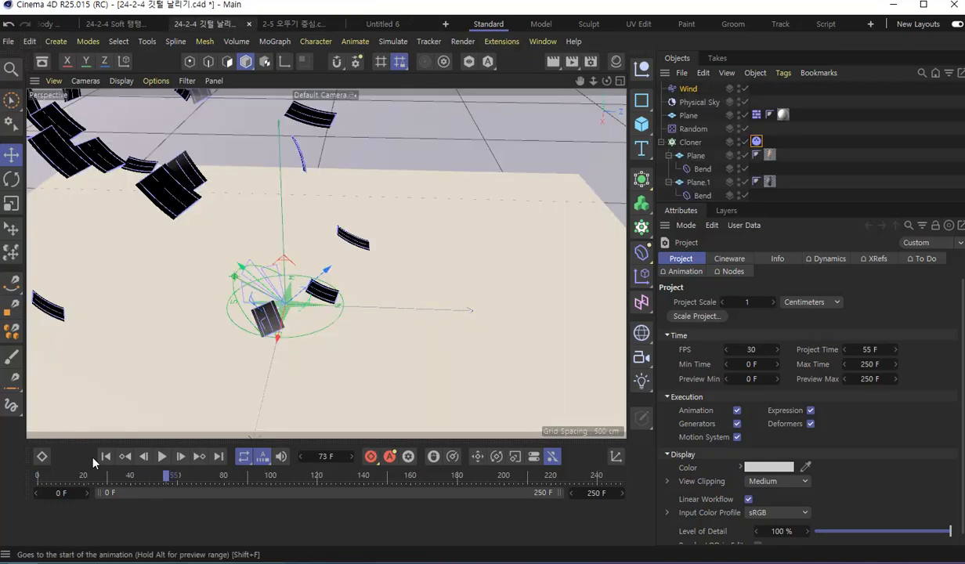
{"action": "left_click", "coordinate": [106, 458]}
{"action": "left_click", "coordinate": [161, 456]}
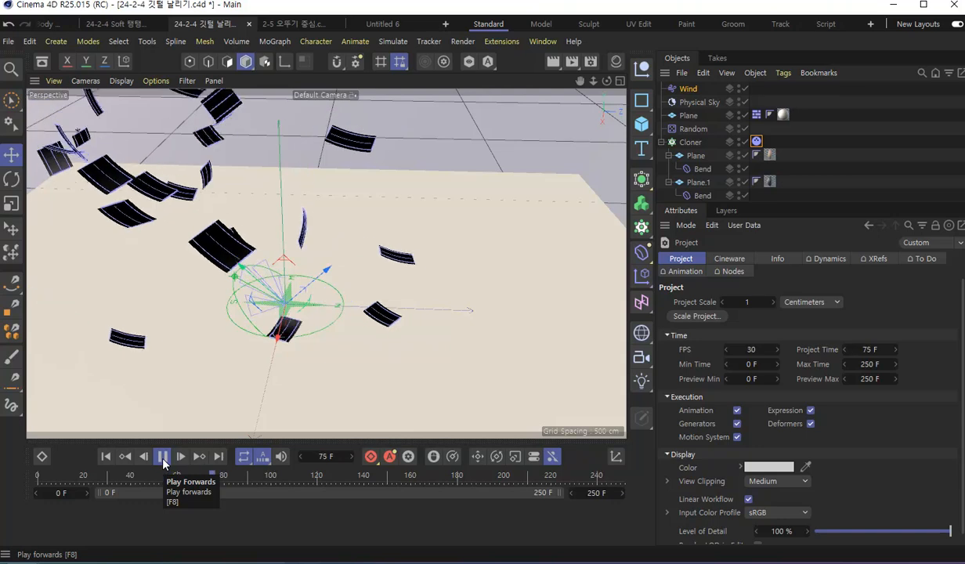
{"action": "left_click", "coordinate": [163, 460]}
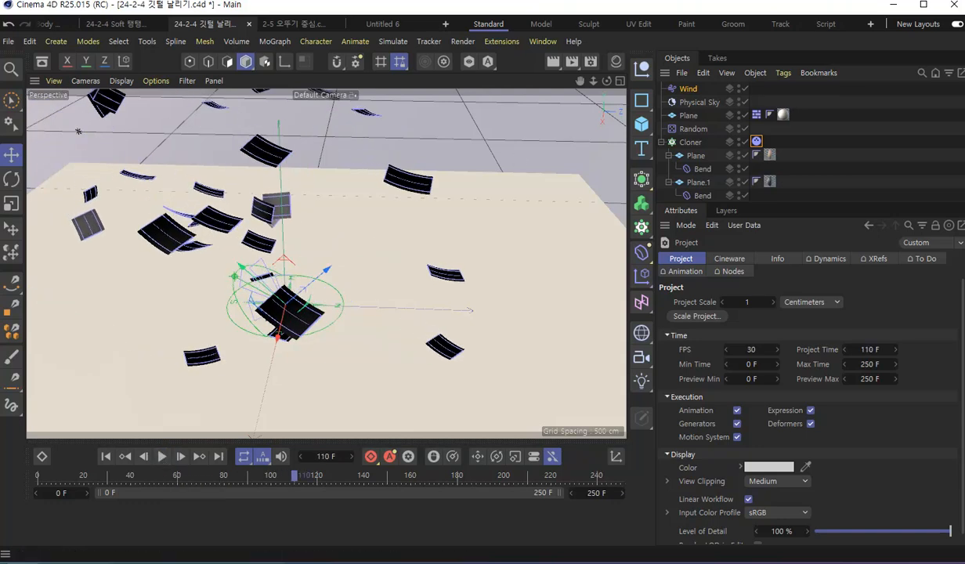
{"action": "left_click", "coordinate": [388, 27]}
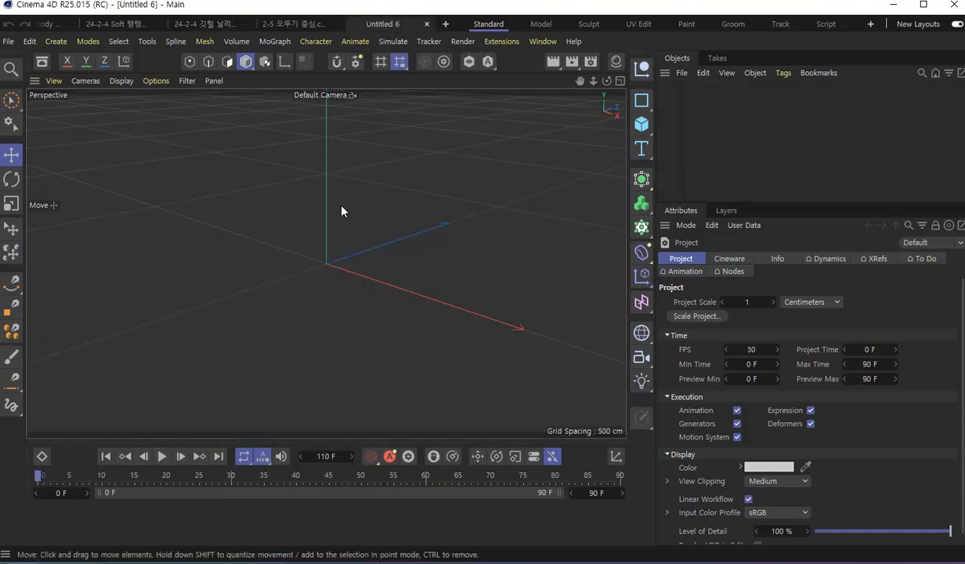
Add a plane to the empty scene and set its width to 40 cm and height to 50 cm.
{"action": "mouse_move", "coordinate": [356, 272]}
{"action": "left_mouse_down", "text": "alt"}
{"action": "mouse_move", "coordinate": [350, 290]}
{"action": "mouse_move", "coordinate": [382, 282]}
{"action": "mouse_move", "coordinate": [346, 270]}
{"action": "left_mouse_up", "text": "alt"}
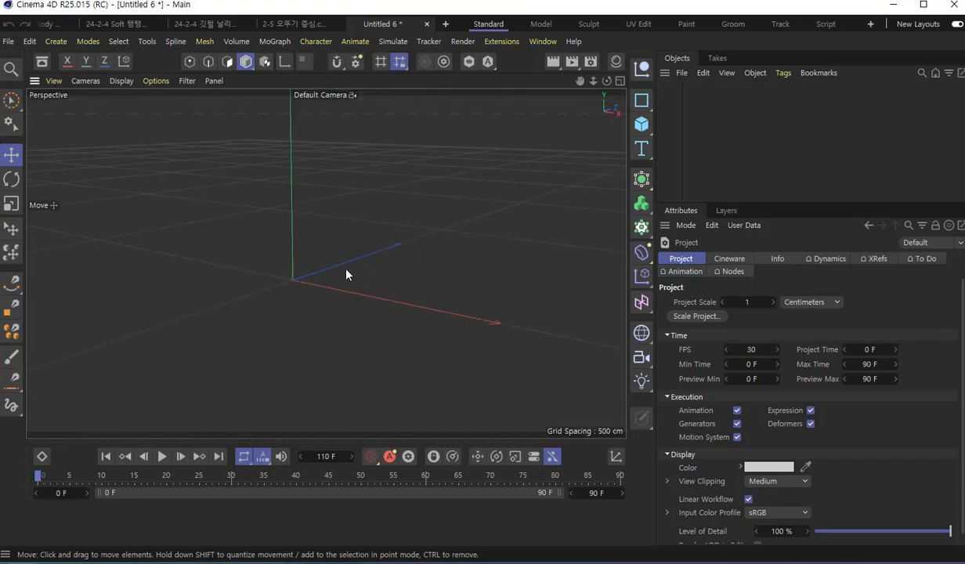
{"action": "left_click", "coordinate": [643, 126]}
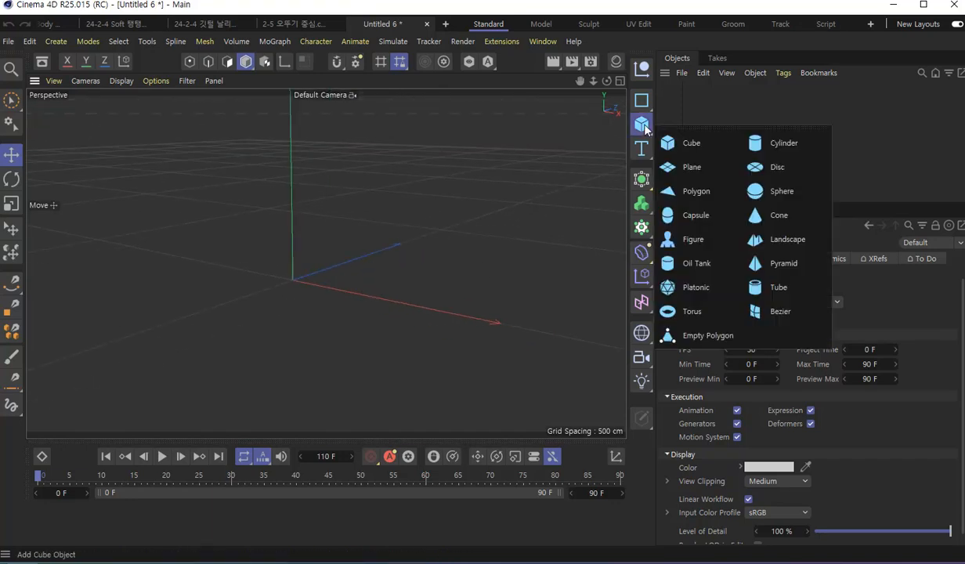
{"action": "left_click", "coordinate": [693, 174]}
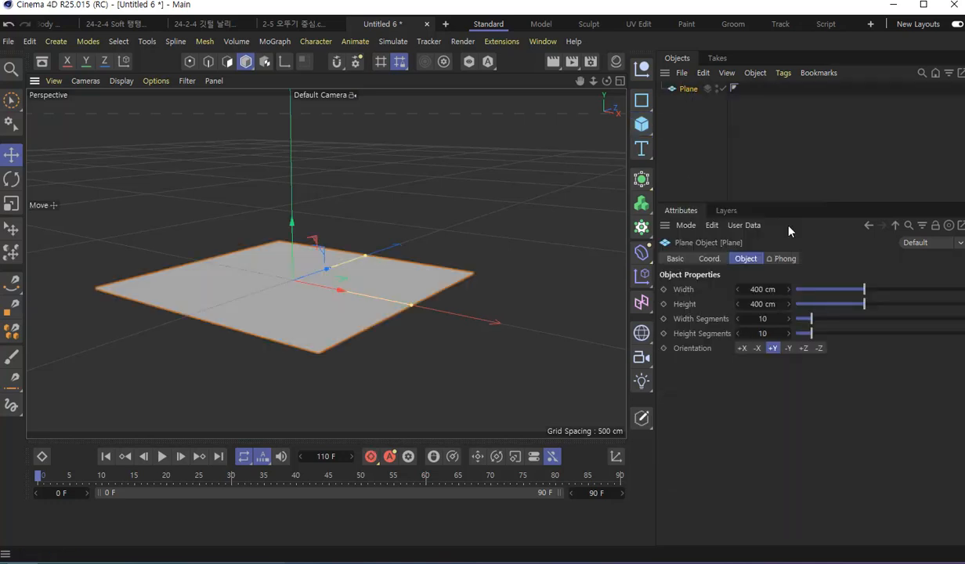
{"action": "left_click_drag", "start_coordinate": [285, 297], "coordinate": [315, 365], "text": "alt"}
{"action": "left_click", "coordinate": [763, 289]}
{"action": "type", "text": "40"}
{"action": "key", "text": "Return"}
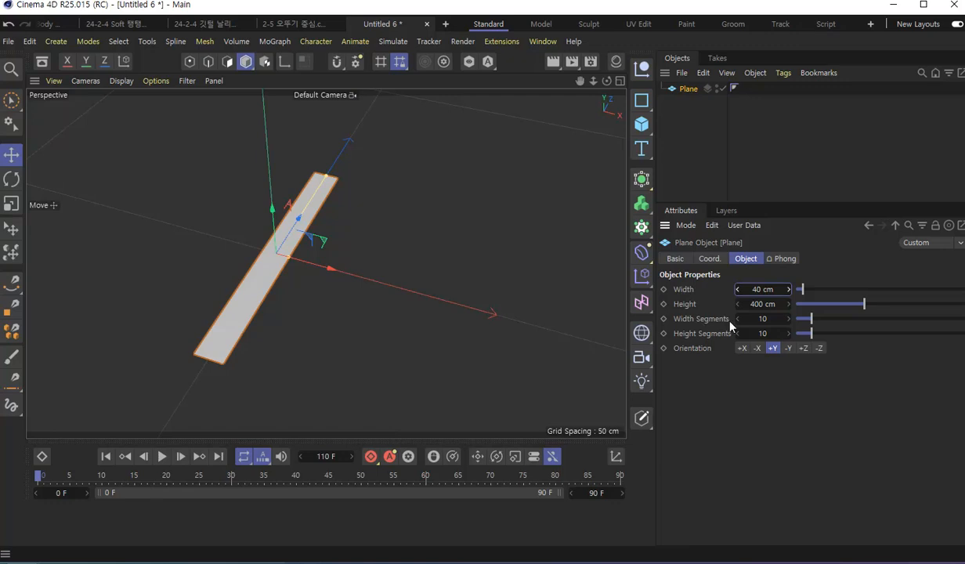
{"action": "left_click", "coordinate": [756, 304]}
{"action": "type", "text": "40"}
{"action": "key", "text": "Return"}
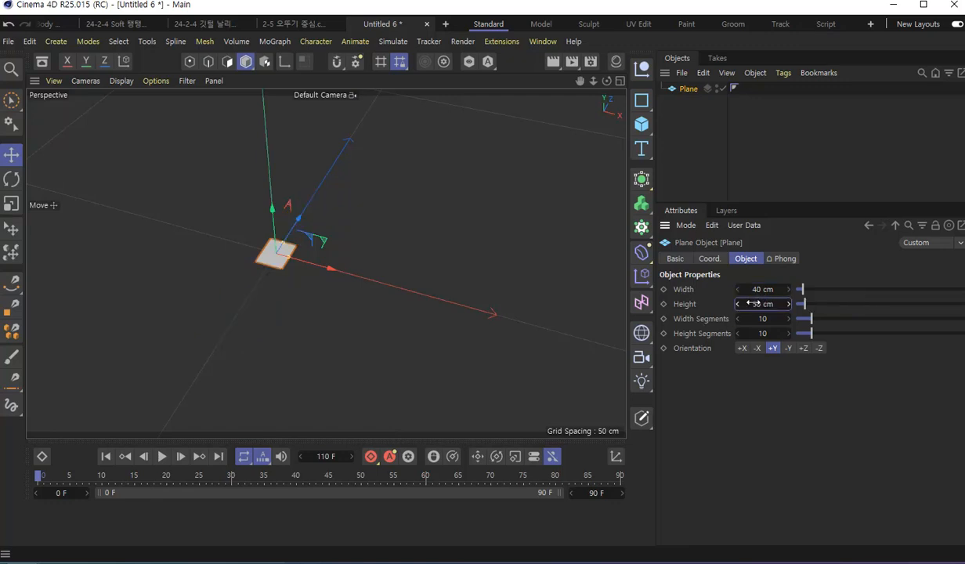
Stand the plane upright by setting its orientation to -Z.
{"action": "scroll", "coordinate": [272, 259], "scroll_direction": "up", "scroll_amount": 6}
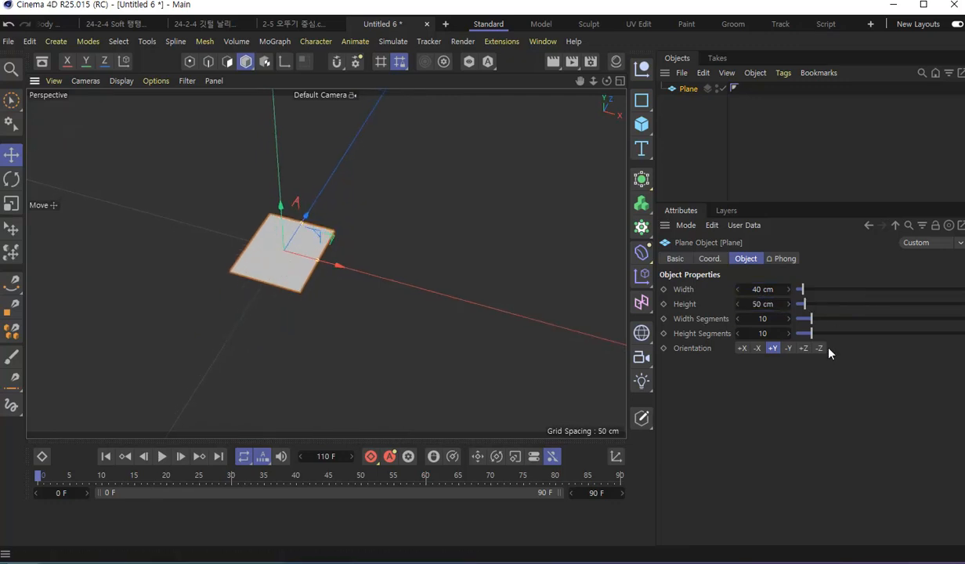
{"action": "left_click", "coordinate": [805, 349]}
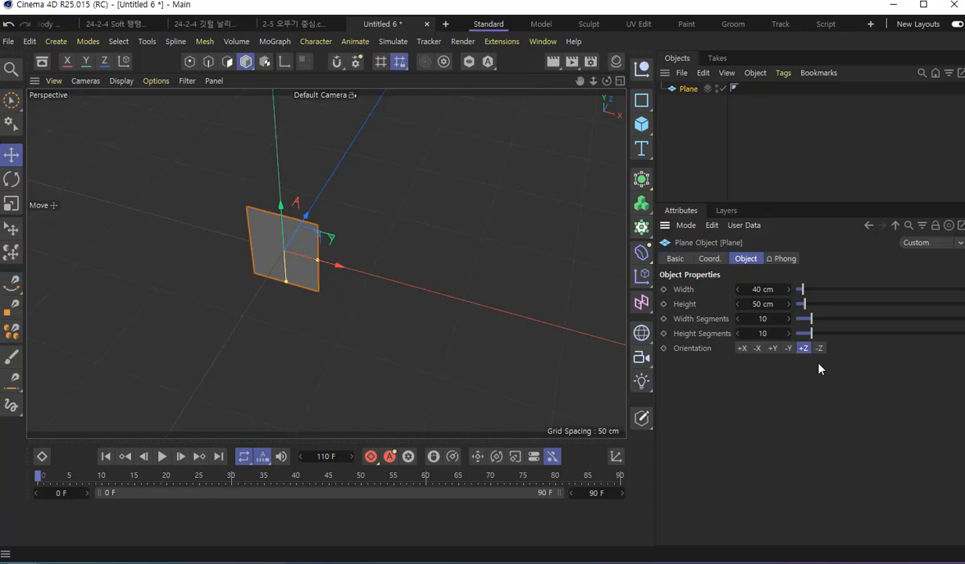
{"action": "scroll", "coordinate": [275, 273], "scroll_direction": "up", "scroll_amount": 5}
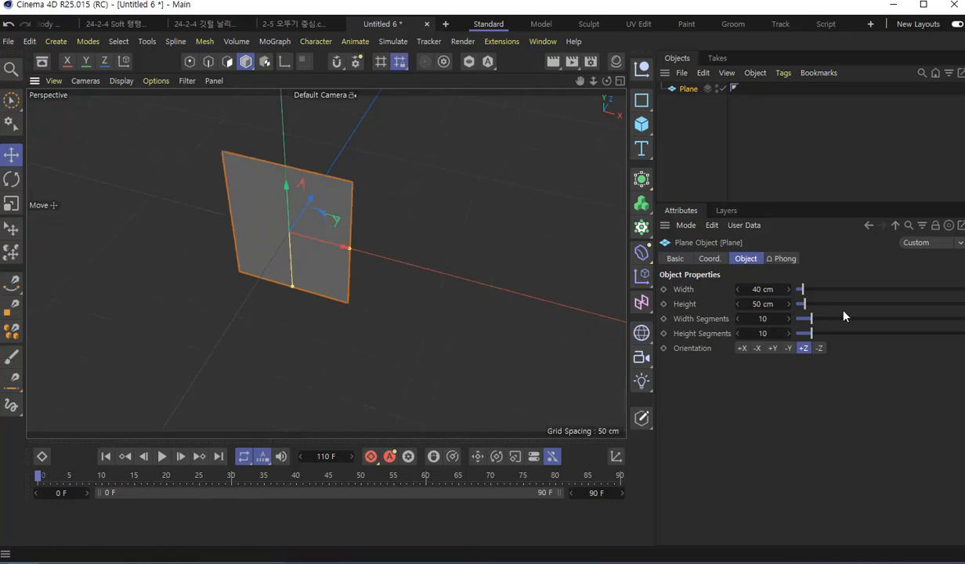
{"action": "left_click", "coordinate": [819, 348]}
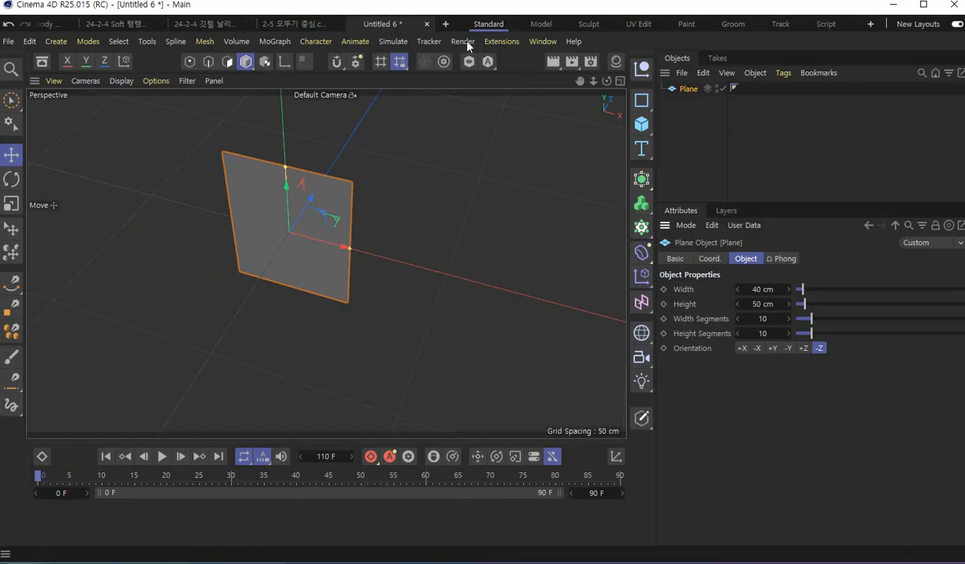
Create a new default material in the Material Manager and open it in the Material Editor.
{"action": "left_click", "coordinate": [542, 42]}
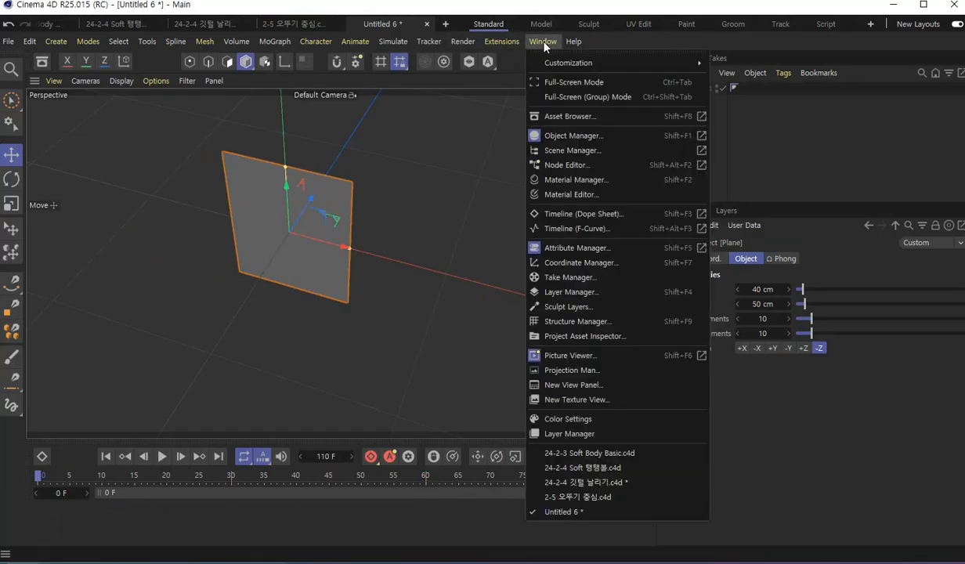
{"action": "left_click", "coordinate": [557, 181]}
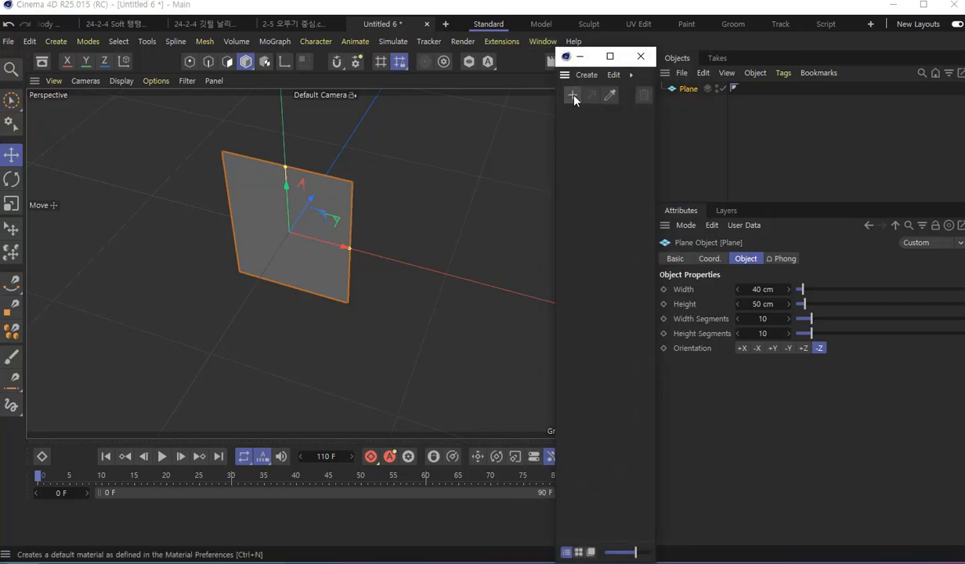
{"action": "left_click", "coordinate": [573, 95]}
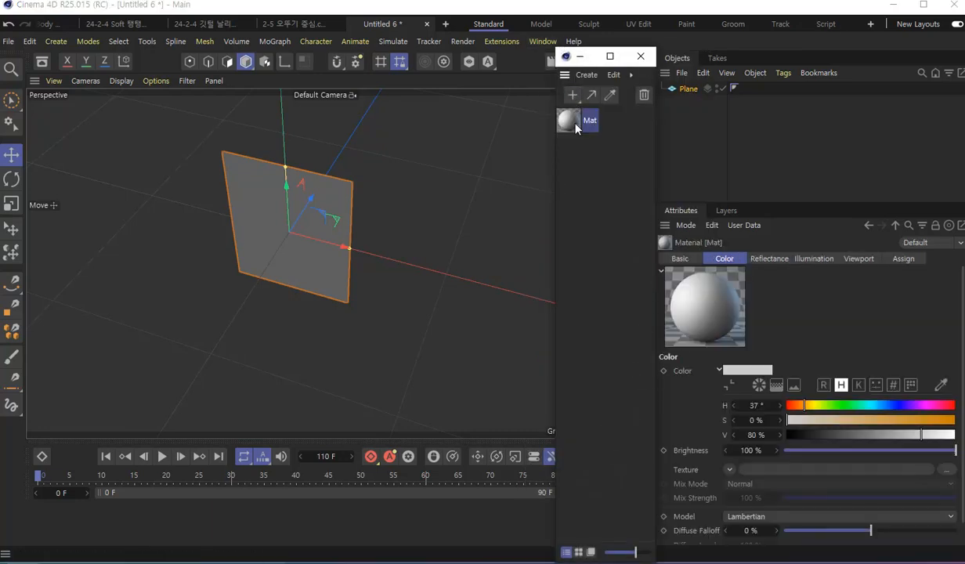
{"action": "double_click", "coordinate": [576, 128]}
{"action": "left_click_drag", "start_coordinate": [730, 17], "coordinate": [612, 40]}
{"action": "key", "text": "Return"}
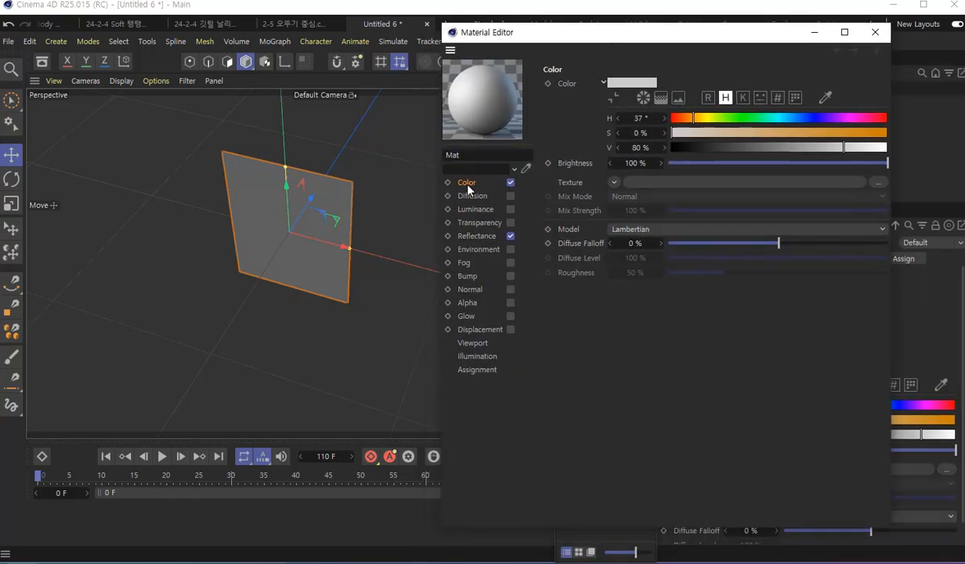
Load feather image 1 from the 깃털 folder as the material's Color texture, without copying it to the project location.
{"action": "left_click", "coordinate": [615, 184]}
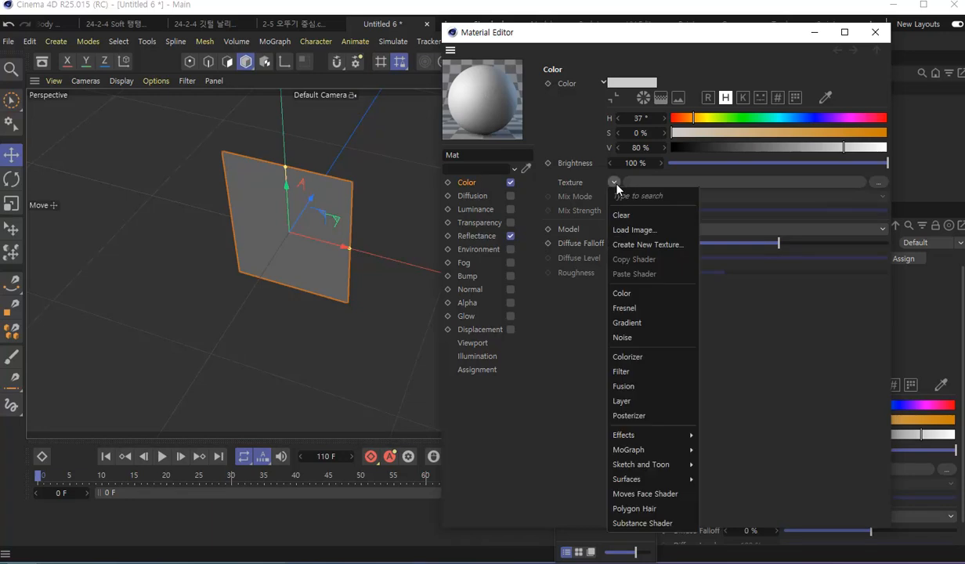
{"action": "left_click", "coordinate": [644, 235]}
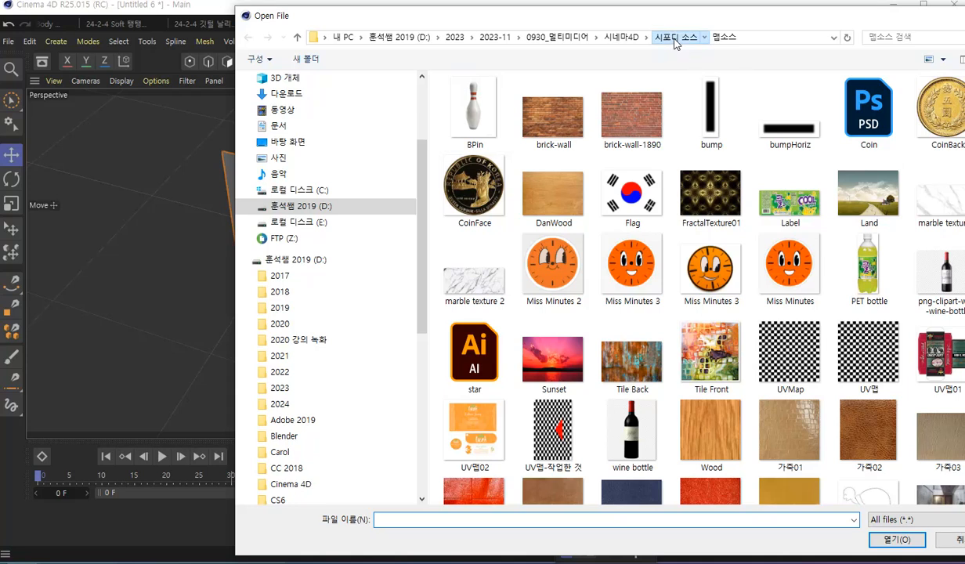
{"action": "left_click", "coordinate": [672, 37]}
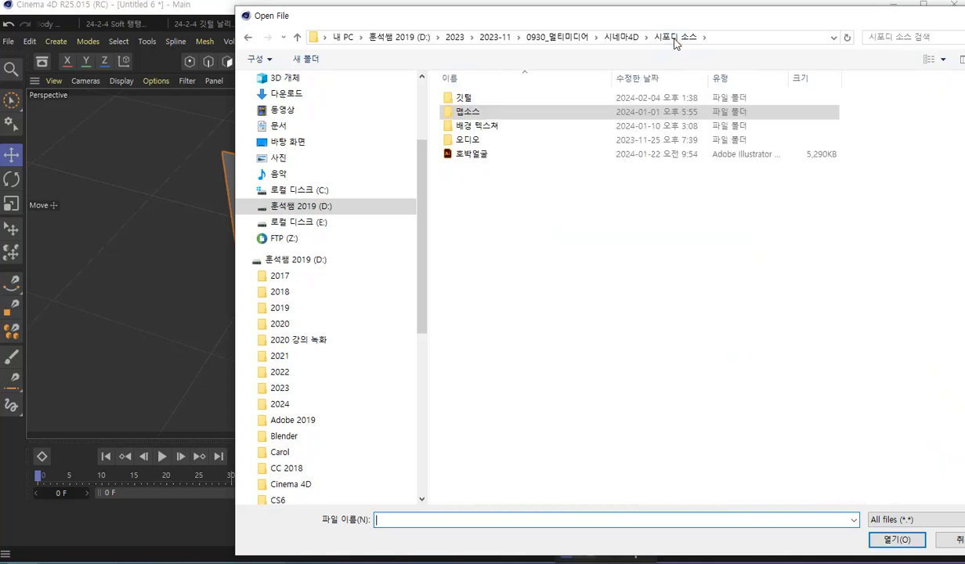
{"action": "double_click", "coordinate": [464, 97]}
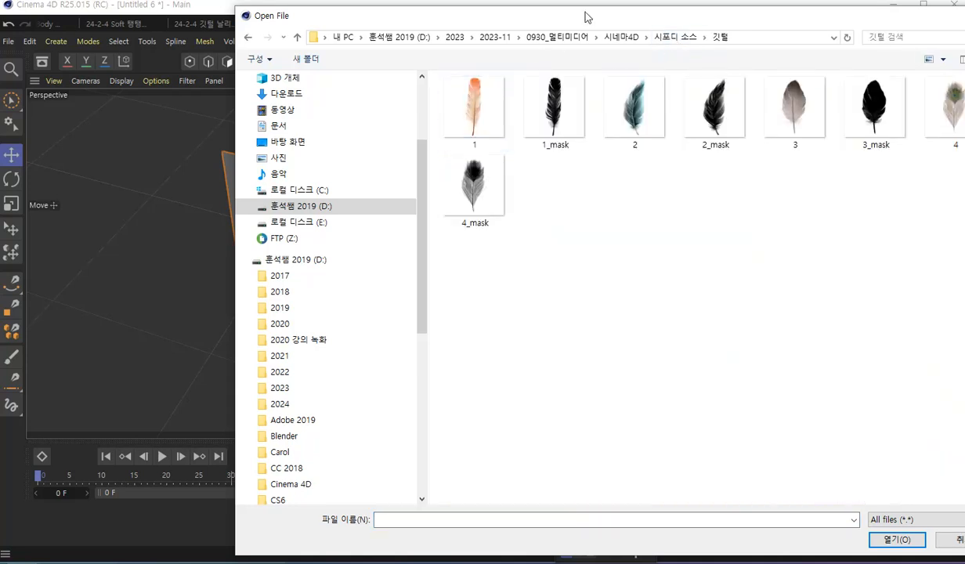
{"action": "left_click_drag", "start_coordinate": [565, 14], "coordinate": [540, 64]}
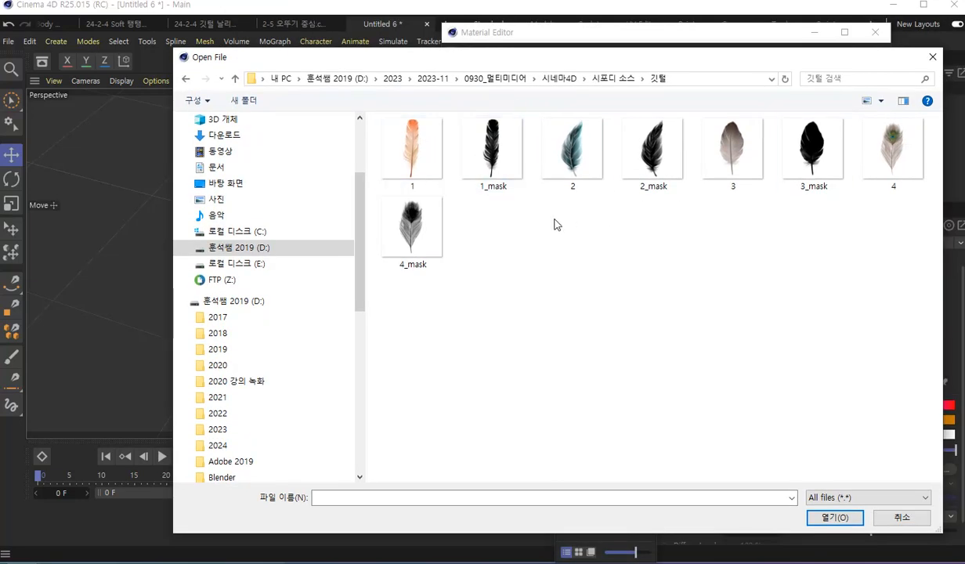
{"action": "left_click", "coordinate": [413, 153]}
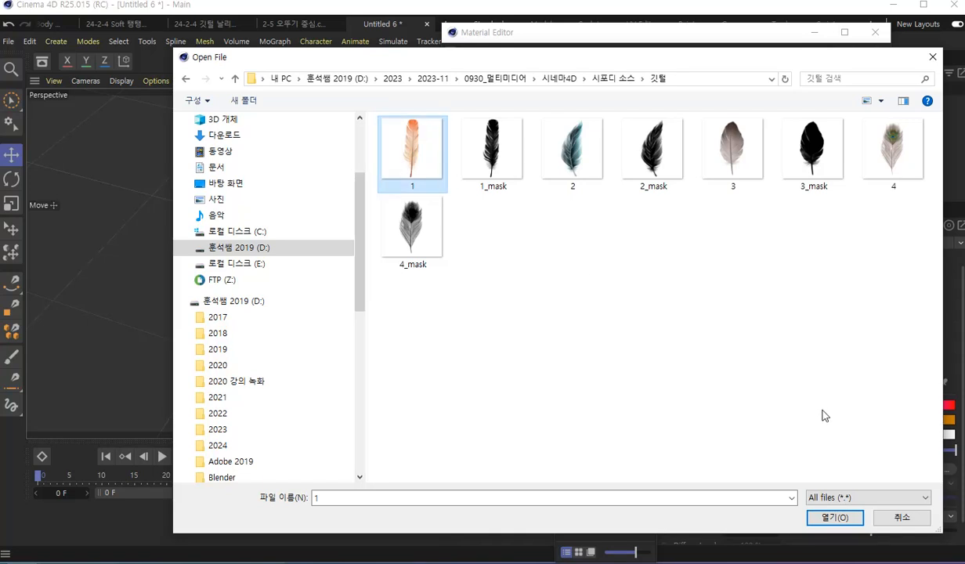
{"action": "left_click", "coordinate": [831, 521]}
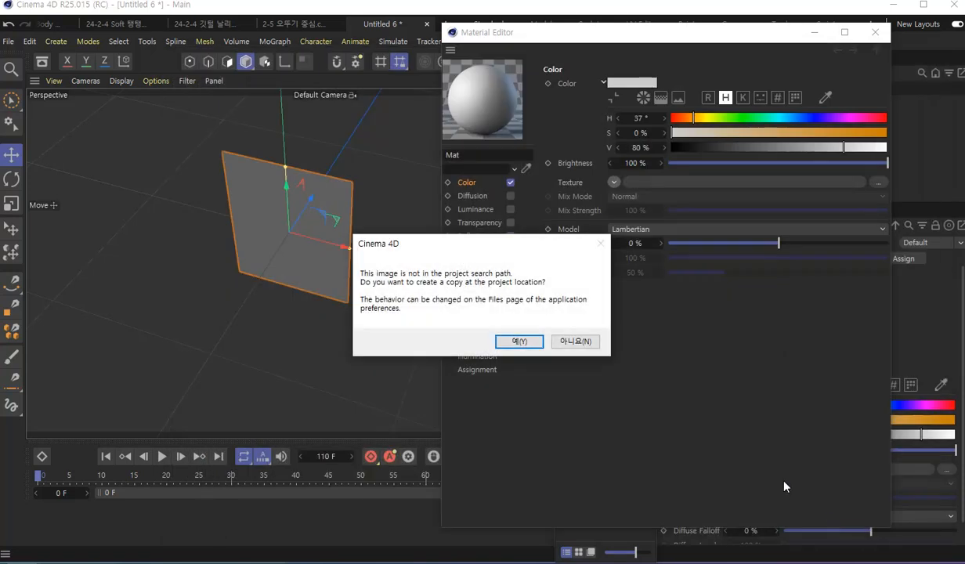
{"action": "left_click", "coordinate": [576, 342]}
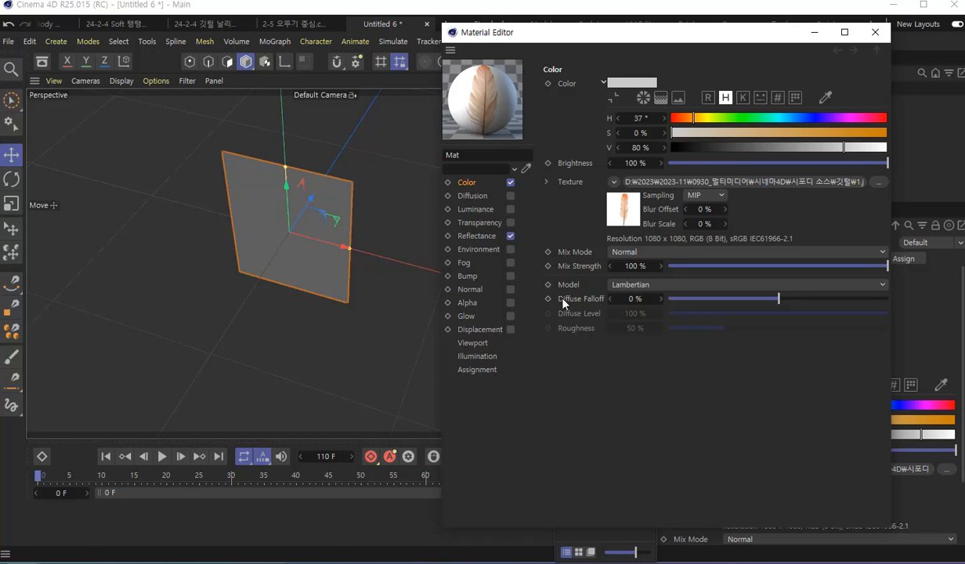
Apply the feather material to the plane and render the view with the plane facing the camera.
{"action": "left_click_drag", "start_coordinate": [618, 37], "coordinate": [612, 240]}
{"action": "left_click_drag", "start_coordinate": [568, 119], "coordinate": [688, 88]}
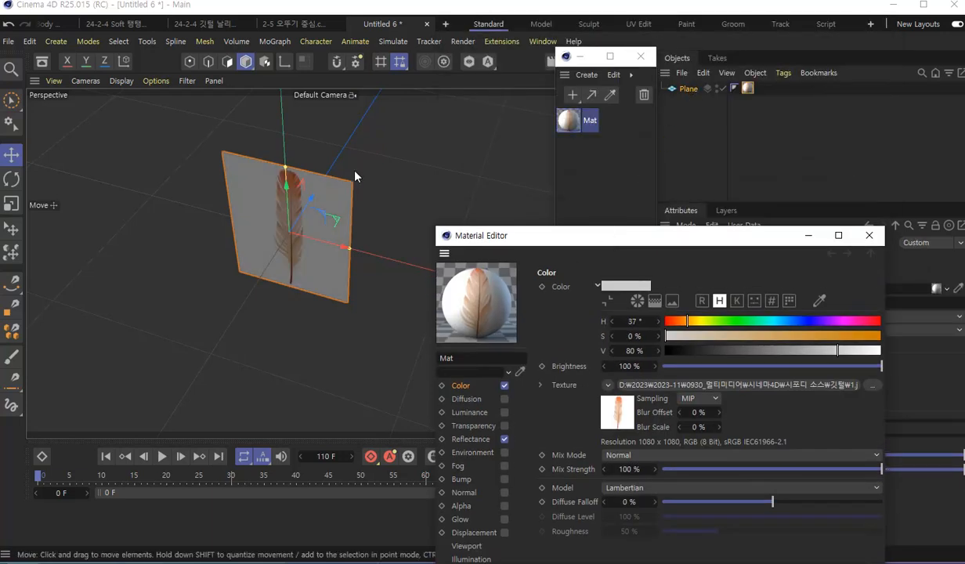
{"action": "left_click_drag", "start_coordinate": [327, 159], "coordinate": [411, 190], "text": "alt"}
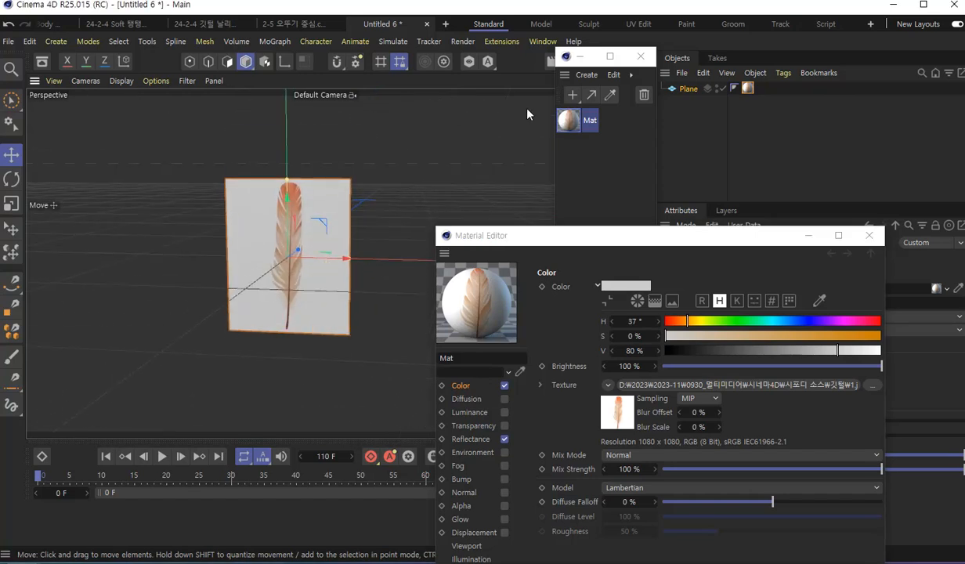
{"action": "left_click_drag", "start_coordinate": [560, 65], "coordinate": [613, 146]}
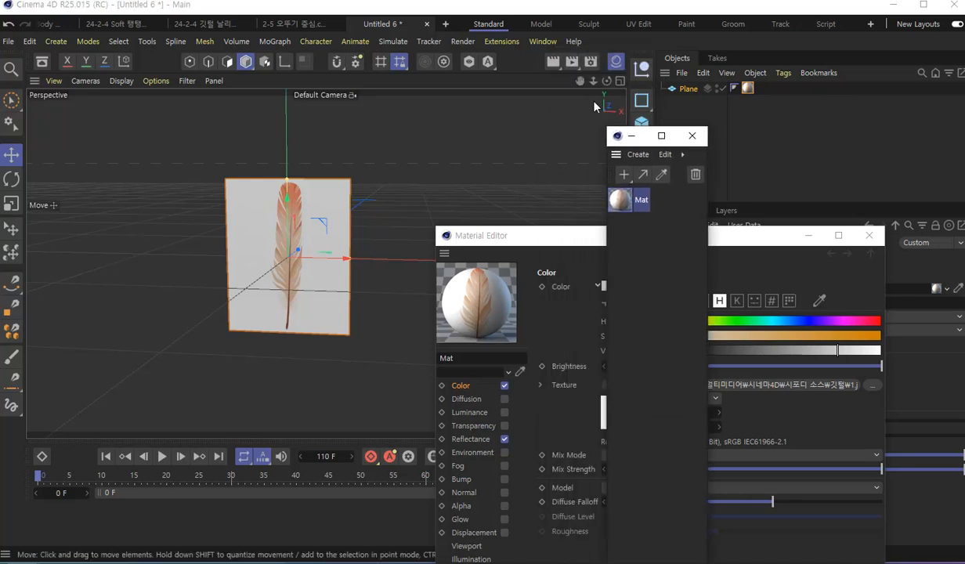
{"action": "left_click", "coordinate": [553, 68]}
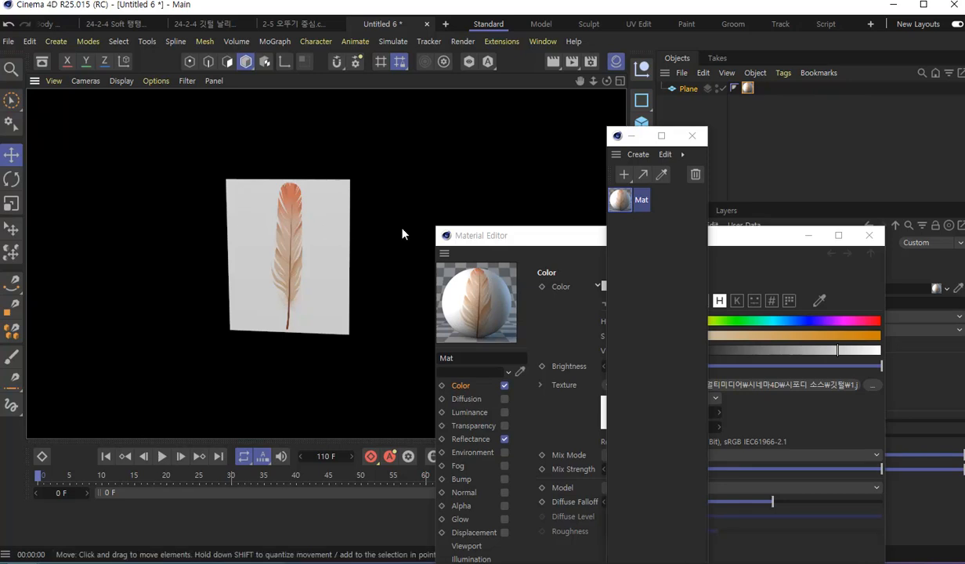
Enable the material's Alpha channel and load 1_mask as its texture, without copying it to the project location.
{"action": "left_click_drag", "start_coordinate": [545, 238], "coordinate": [553, 100]}
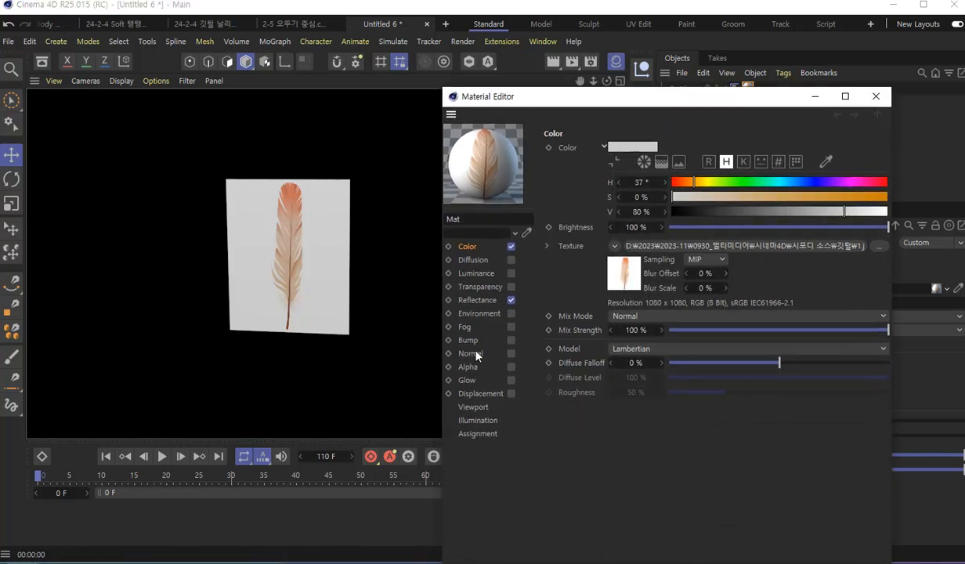
{"action": "left_click", "coordinate": [468, 366]}
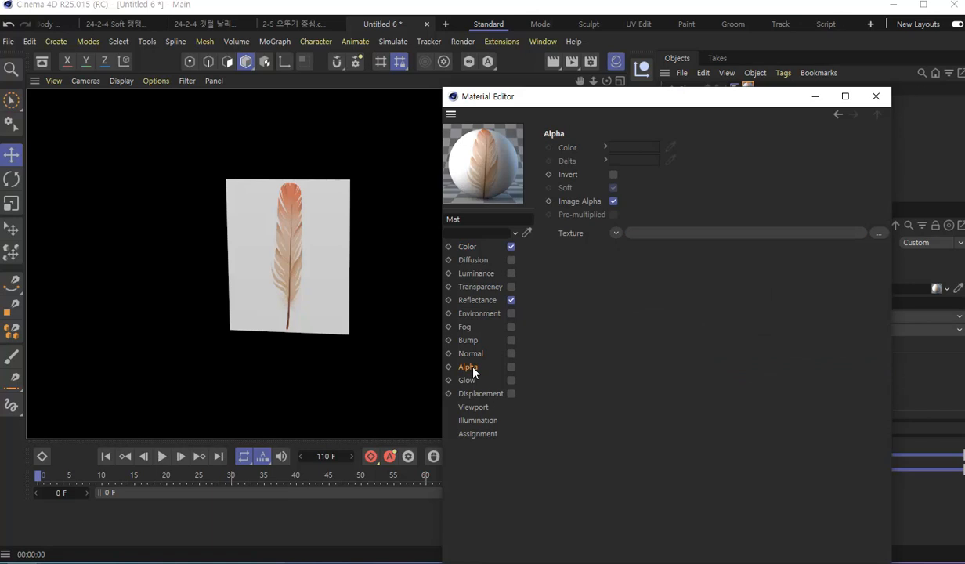
{"action": "left_click", "coordinate": [512, 367]}
{"action": "left_click", "coordinate": [622, 233]}
{"action": "left_click", "coordinate": [650, 243]}
{"action": "left_click", "coordinate": [556, 173]}
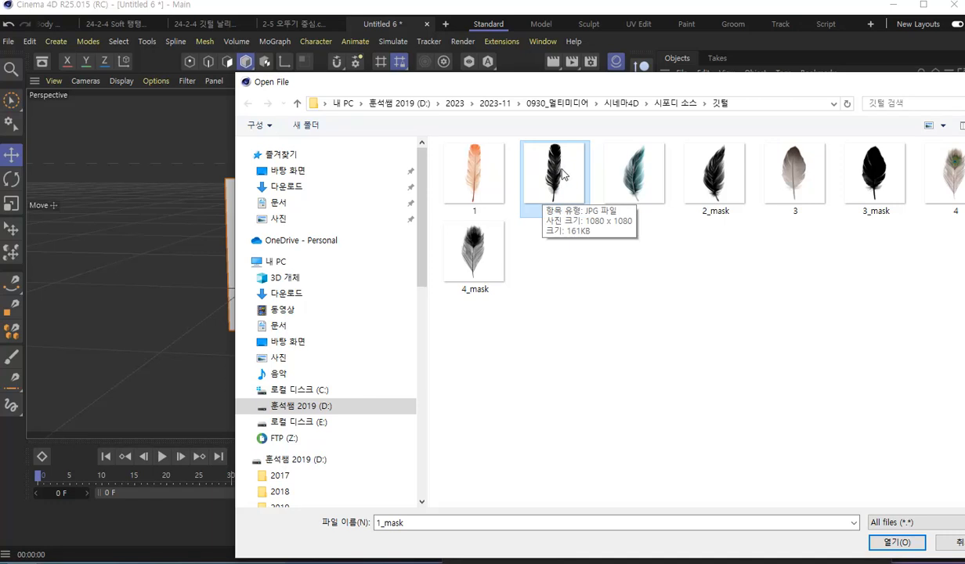
{"action": "left_click", "coordinate": [893, 542]}
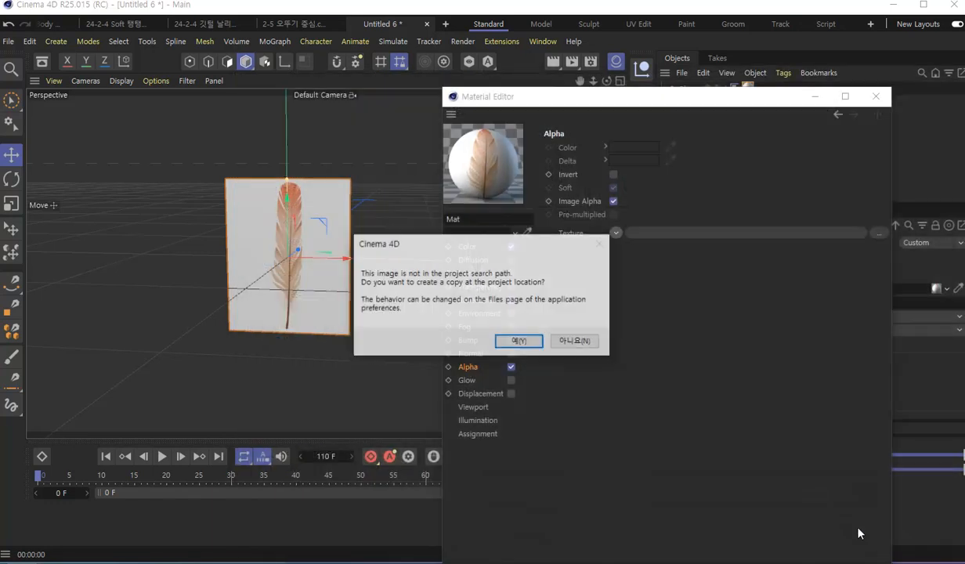
{"action": "left_click", "coordinate": [576, 341]}
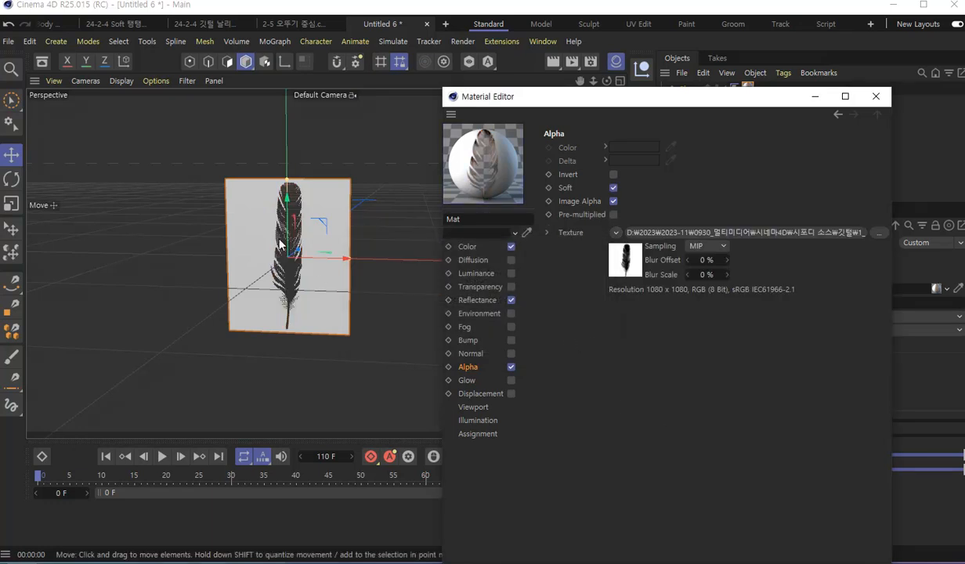
Invert the Alpha mask, check the cut-out feather in a viewport render, and close the Material Editor.
{"action": "left_click_drag", "start_coordinate": [579, 82], "coordinate": [579, 84]}
{"action": "left_click", "coordinate": [553, 61]}
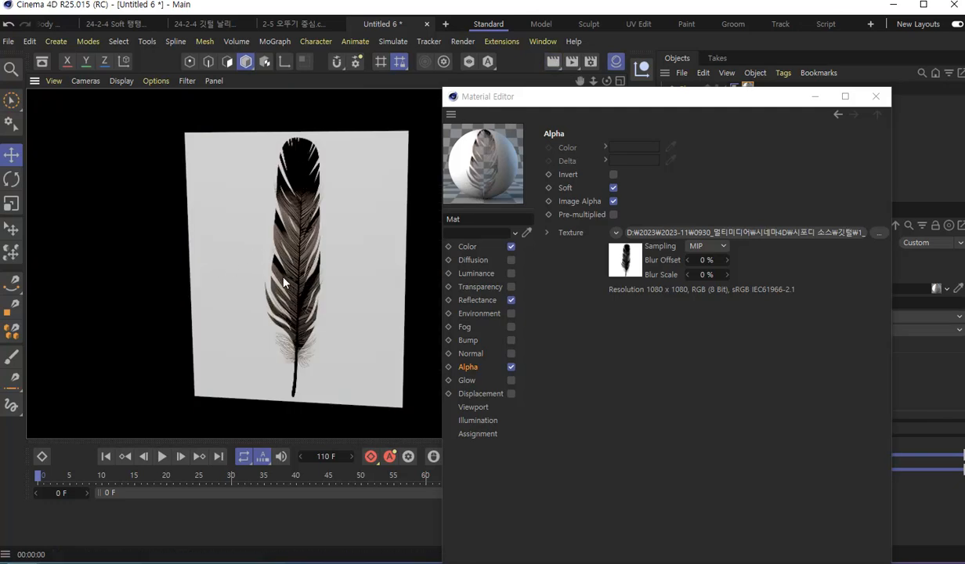
{"action": "left_click", "coordinate": [613, 175]}
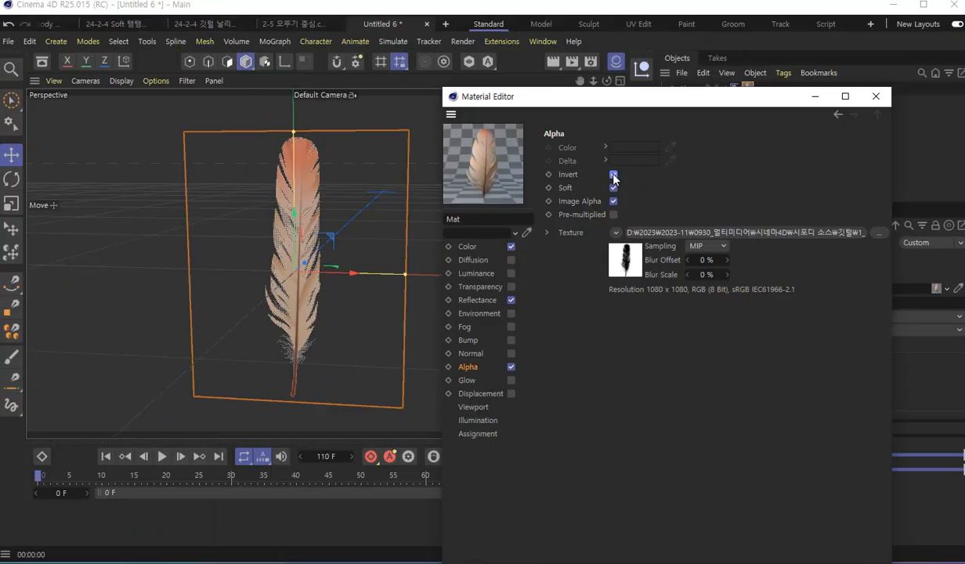
{"action": "left_click", "coordinate": [552, 61]}
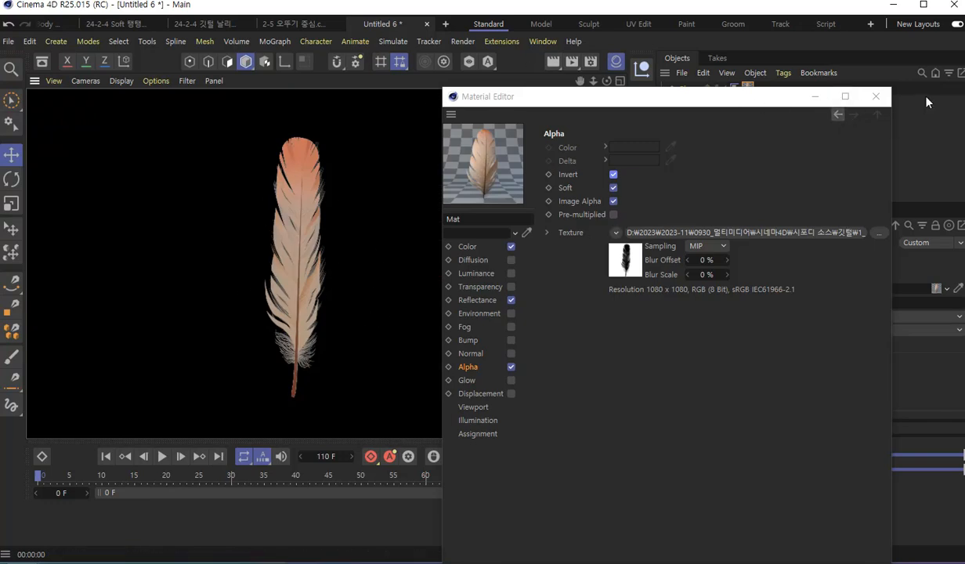
{"action": "left_click", "coordinate": [883, 100]}
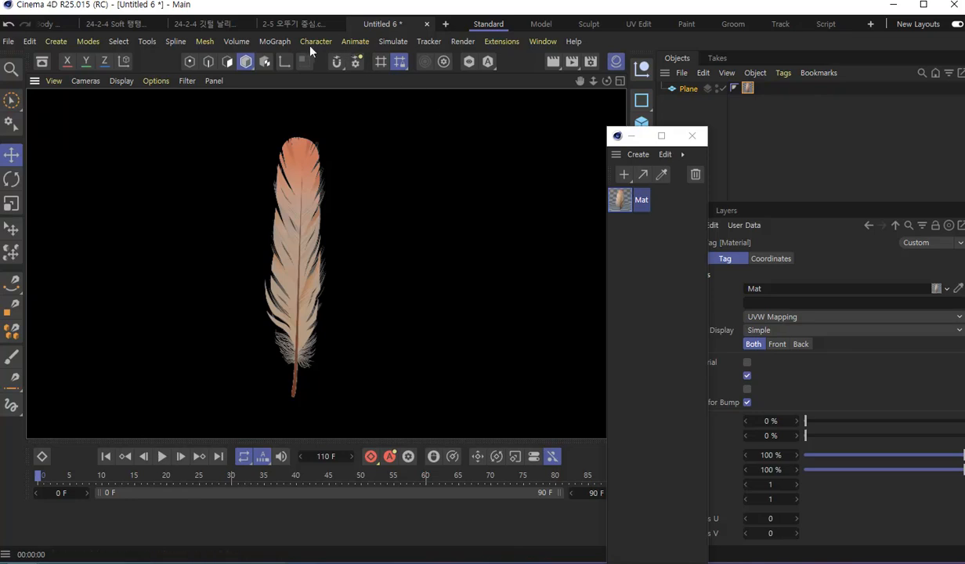
{"action": "left_click", "coordinate": [392, 42]}
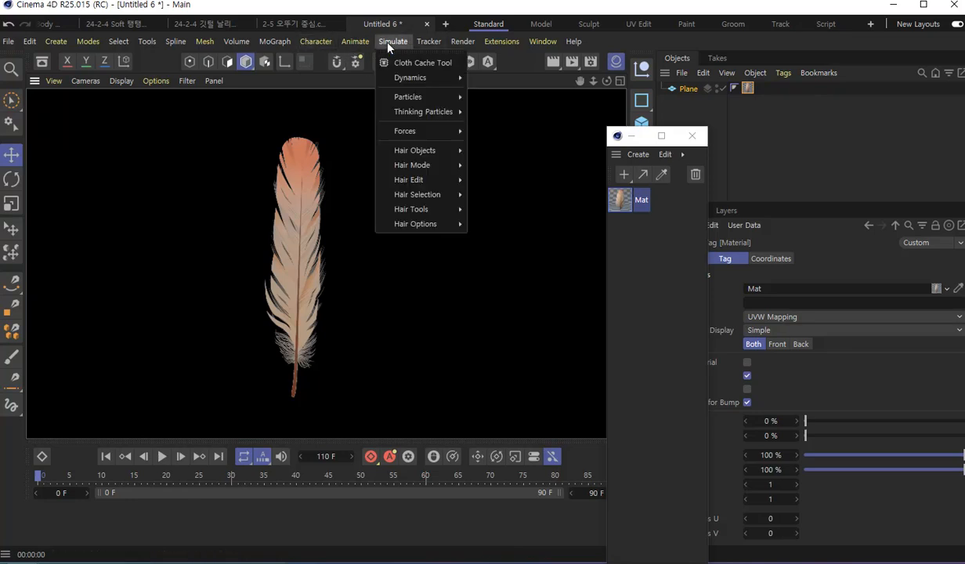
{"action": "mouse_move", "coordinate": [437, 99]}
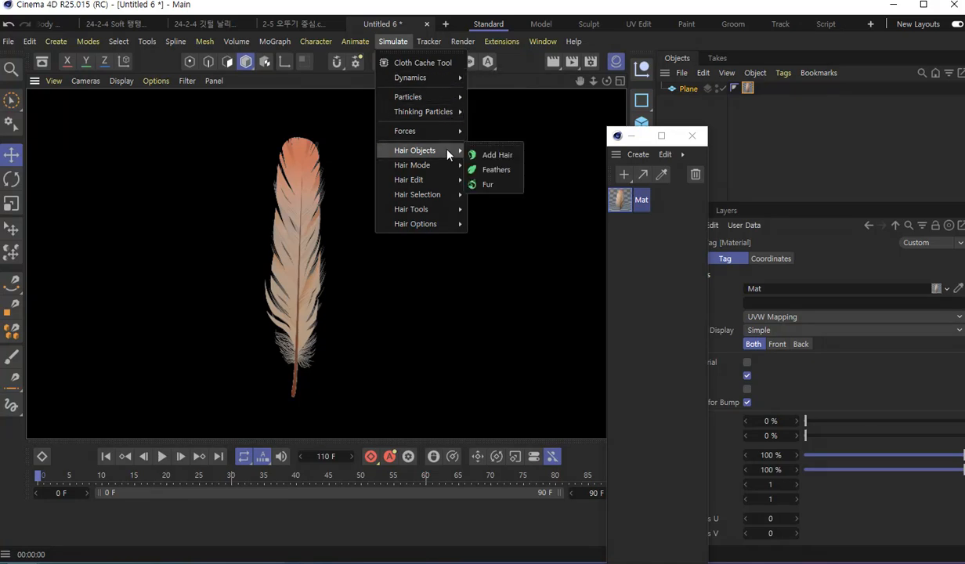
{"action": "mouse_move", "coordinate": [442, 210]}
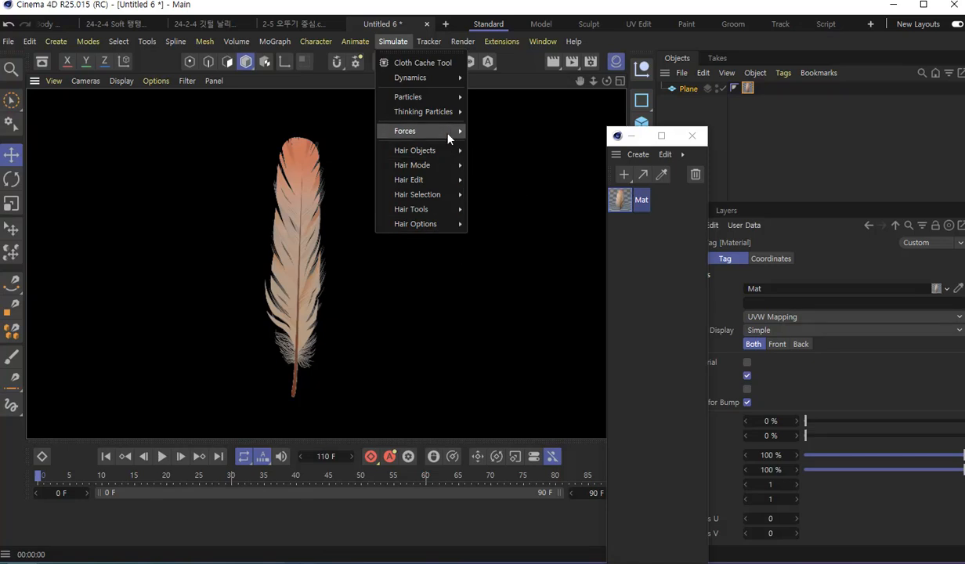
{"action": "mouse_move", "coordinate": [448, 151]}
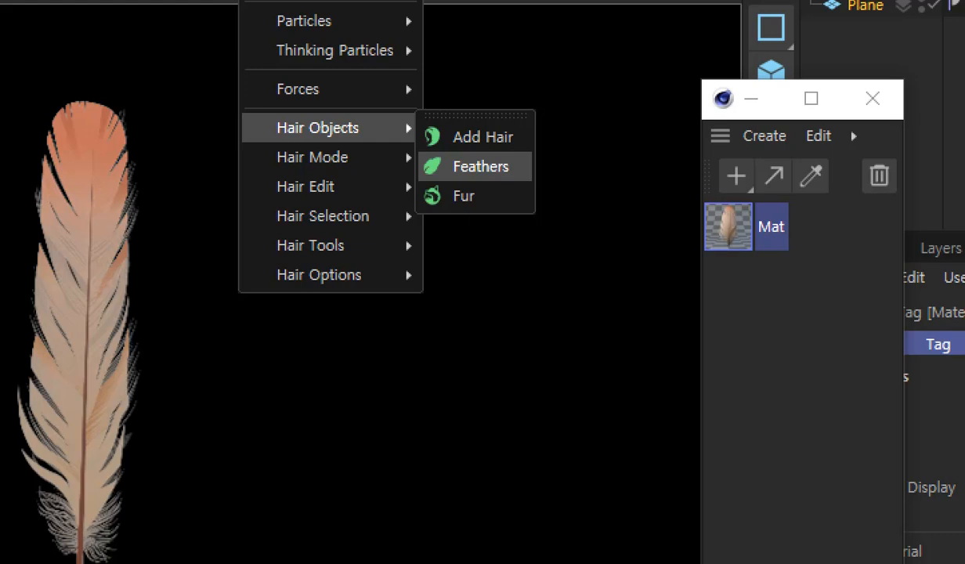
{"action": "key", "text": "Escape"}
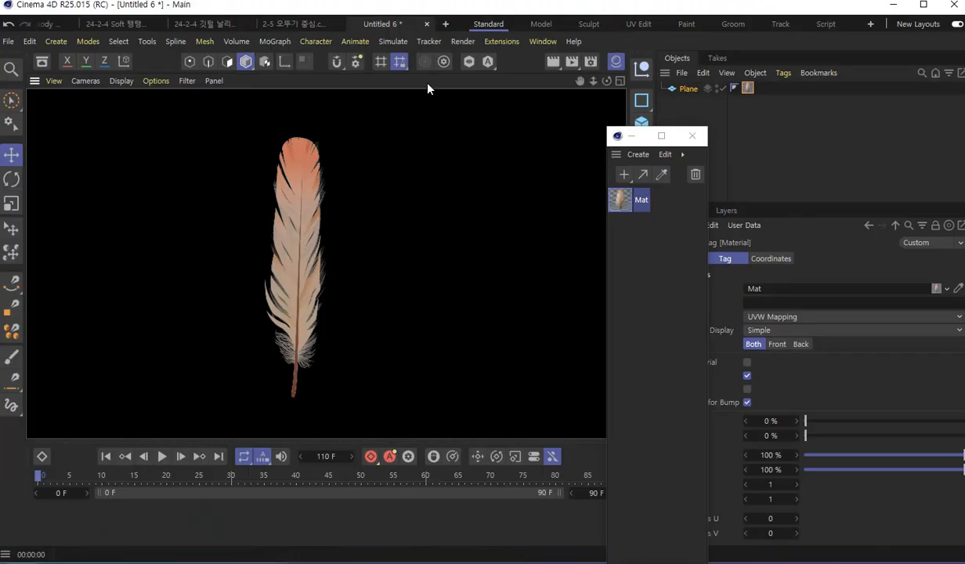
{"action": "left_click", "coordinate": [618, 138]}
{"action": "left_click", "coordinate": [610, 198]}
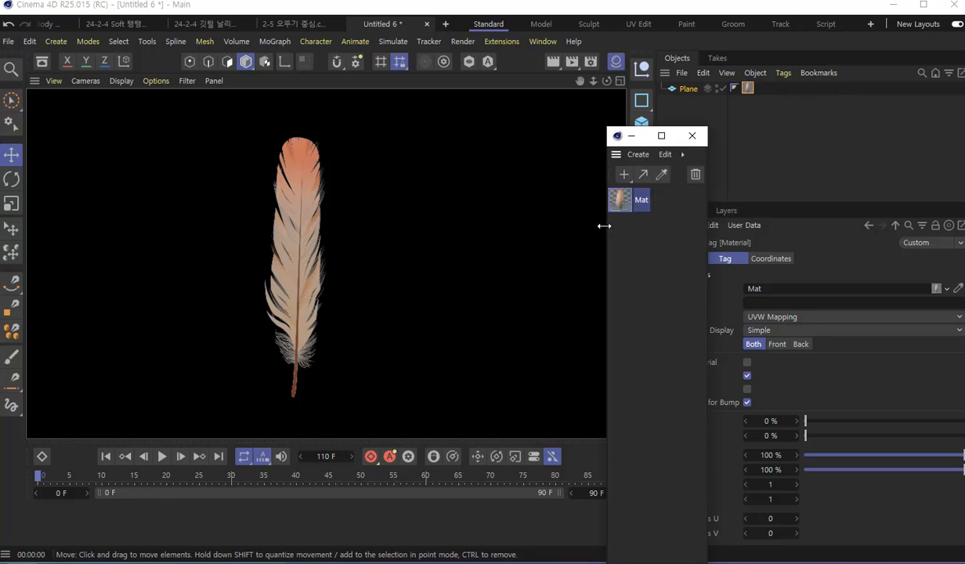
{"action": "left_click", "coordinate": [640, 271]}
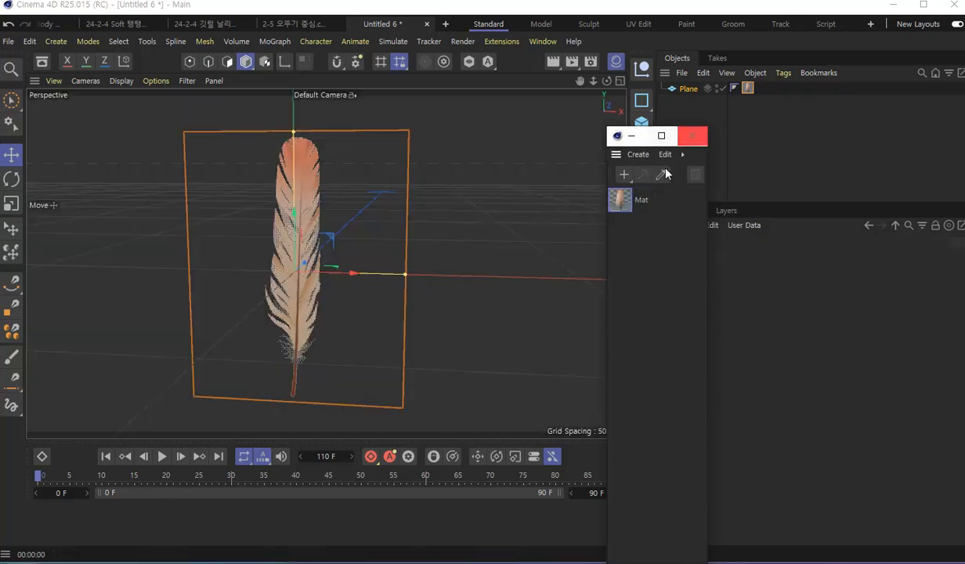
Duplicate the feather plane in the Object Manager.
{"action": "left_click_drag", "start_coordinate": [610, 136], "coordinate": [520, 142]}
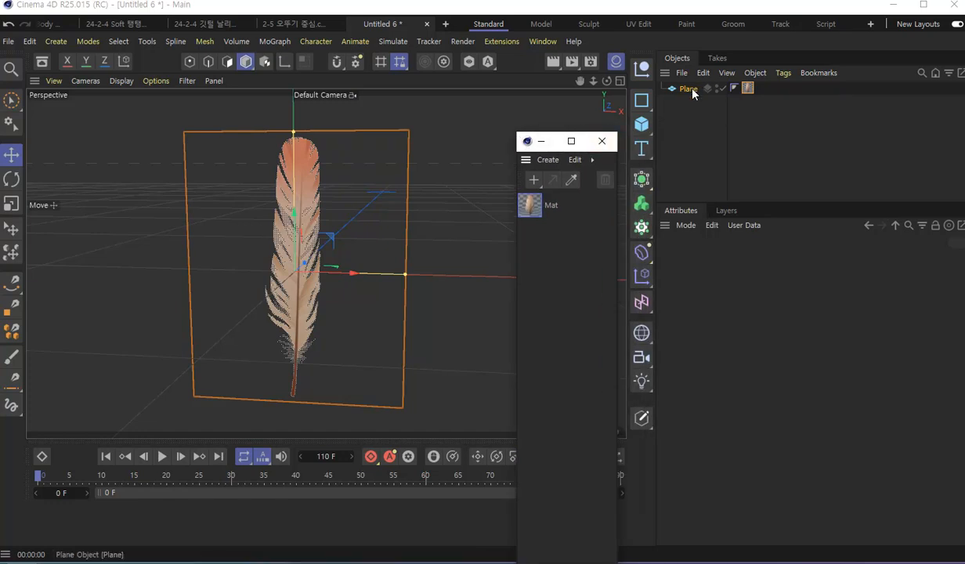
{"action": "scroll", "coordinate": [364, 218], "scroll_direction": "down", "scroll_amount": 5}
{"action": "middle_click_drag", "start_coordinate": [376, 255], "coordinate": [242, 256], "text": "alt"}
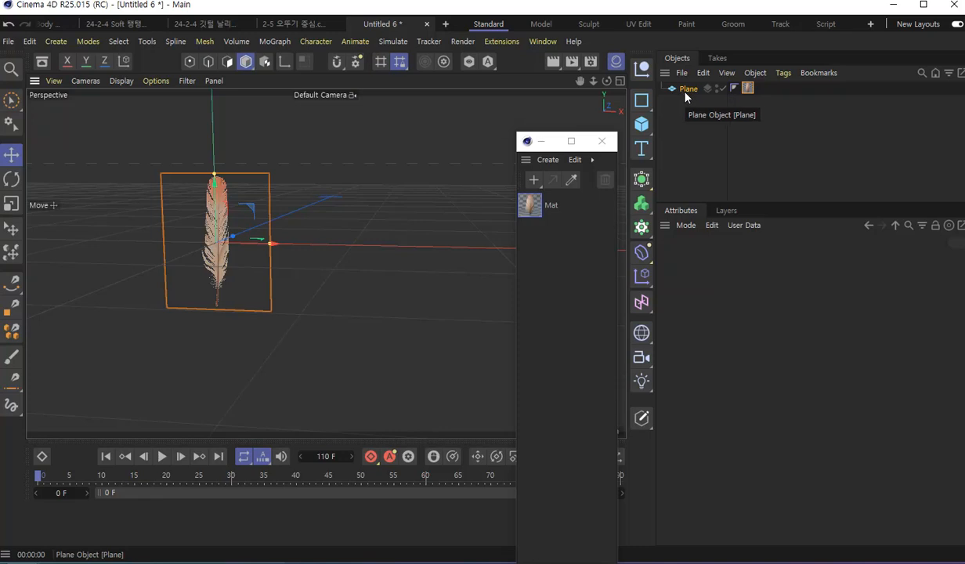
{"action": "left_click_drag", "start_coordinate": [685, 95], "coordinate": [693, 117]}
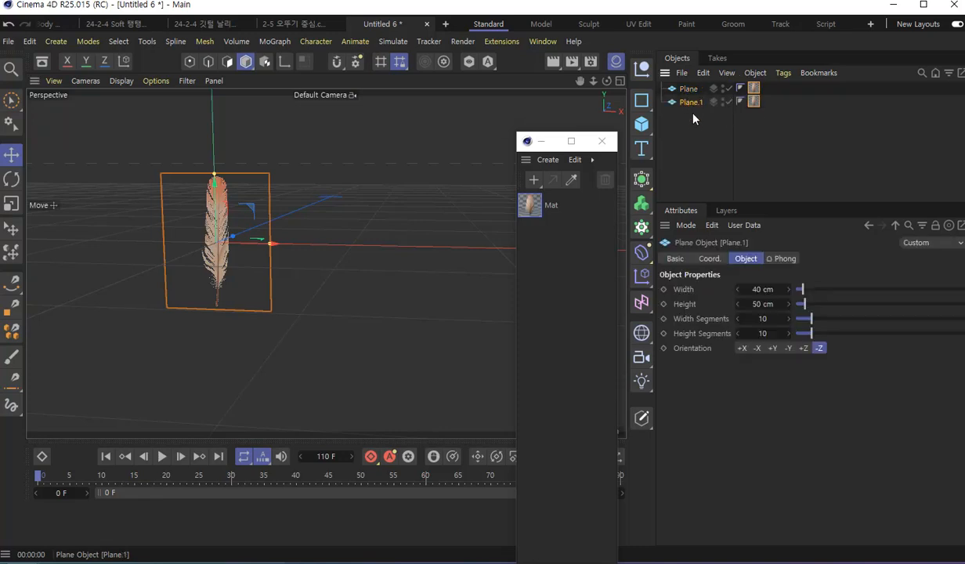
Duplicate the feather material in the Material Manager and open the copy in the Material Editor.
{"action": "left_click", "coordinate": [533, 180]}
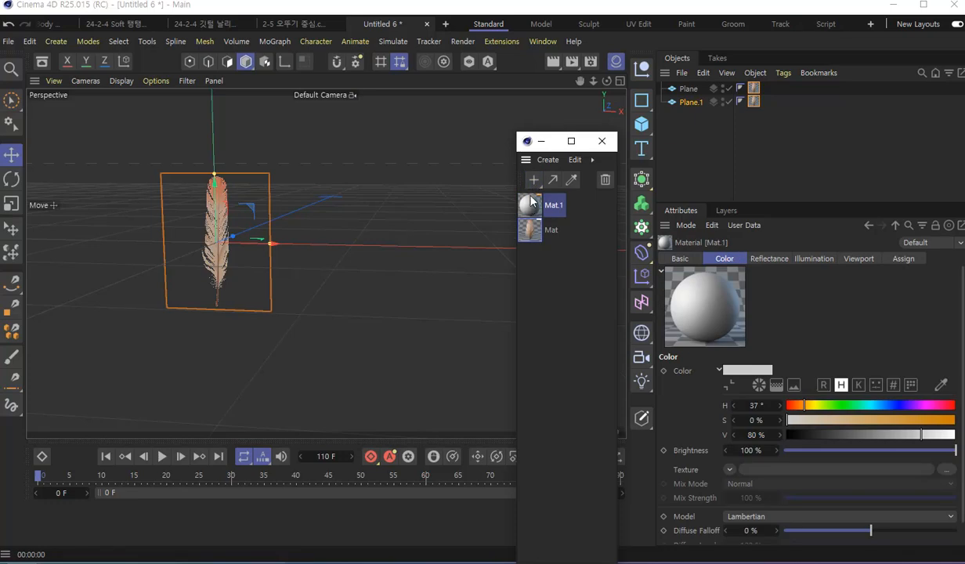
{"action": "key", "text": "Delete"}
{"action": "left_click_drag", "start_coordinate": [528, 207], "coordinate": [535, 229], "text": "ctrl"}
{"action": "double_click", "coordinate": [535, 231]}
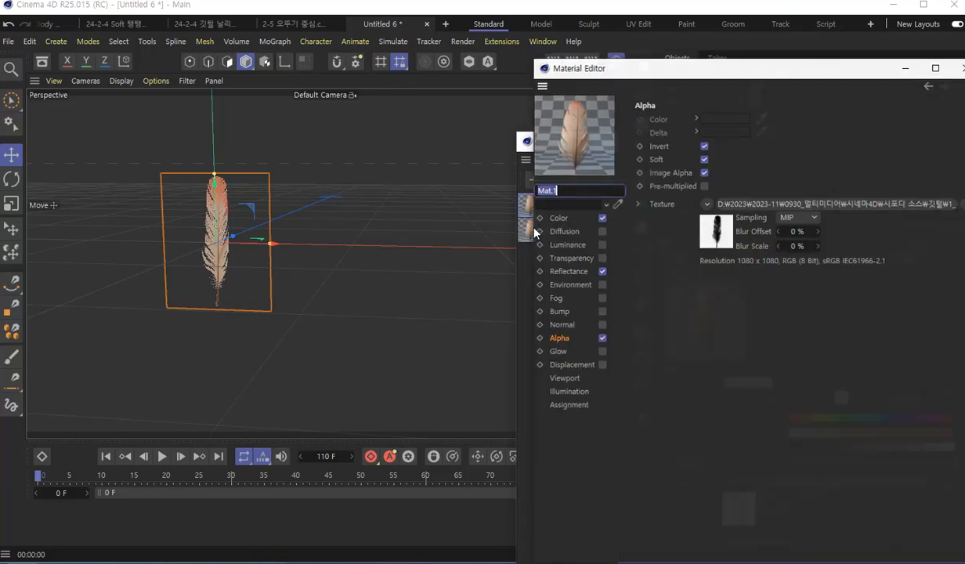
Load feather image 3 as the Color texture of the copied material Mat.1, without copying it to the project location.
{"action": "left_click_drag", "start_coordinate": [666, 70], "coordinate": [508, 53]}
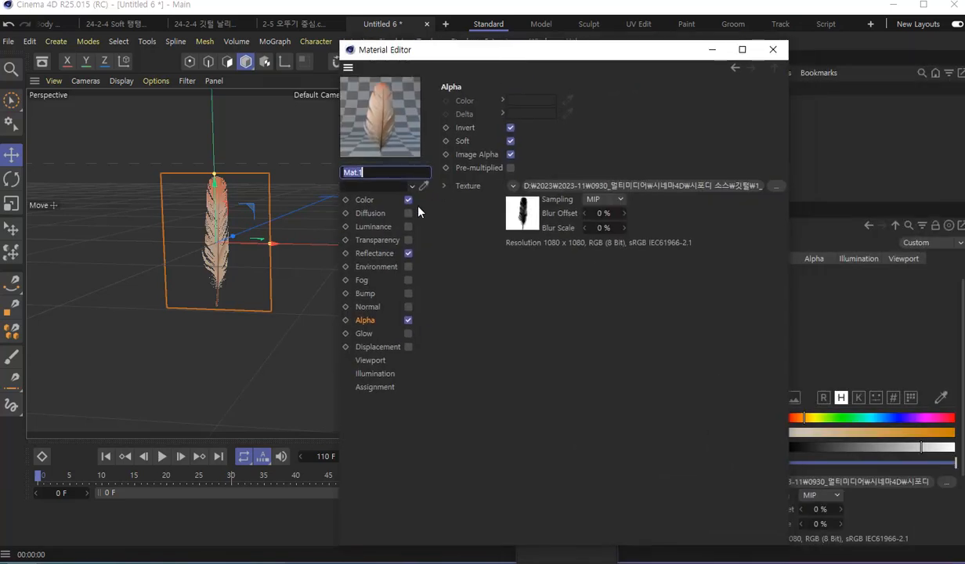
{"action": "left_click", "coordinate": [364, 198]}
{"action": "left_click", "coordinate": [512, 200]}
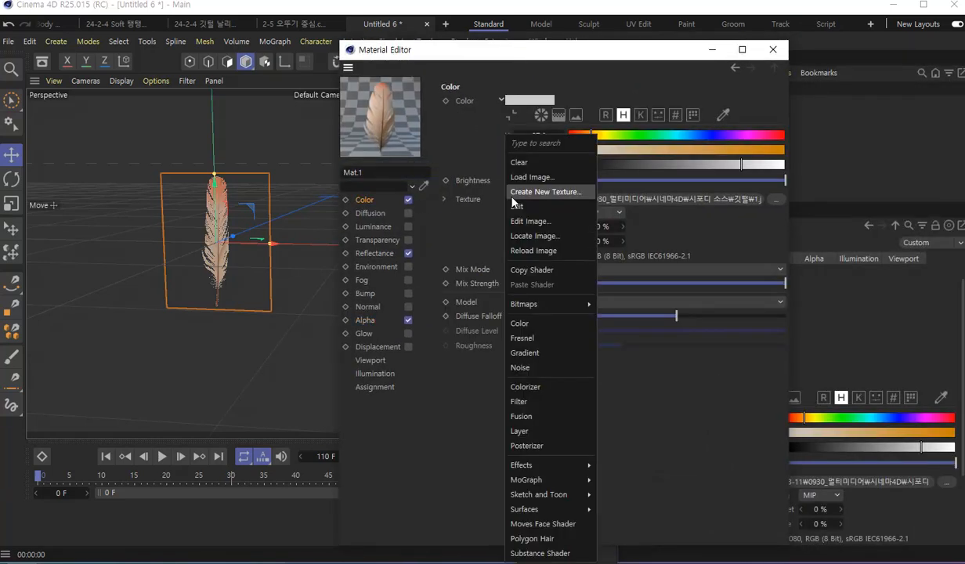
{"action": "left_click", "coordinate": [522, 178]}
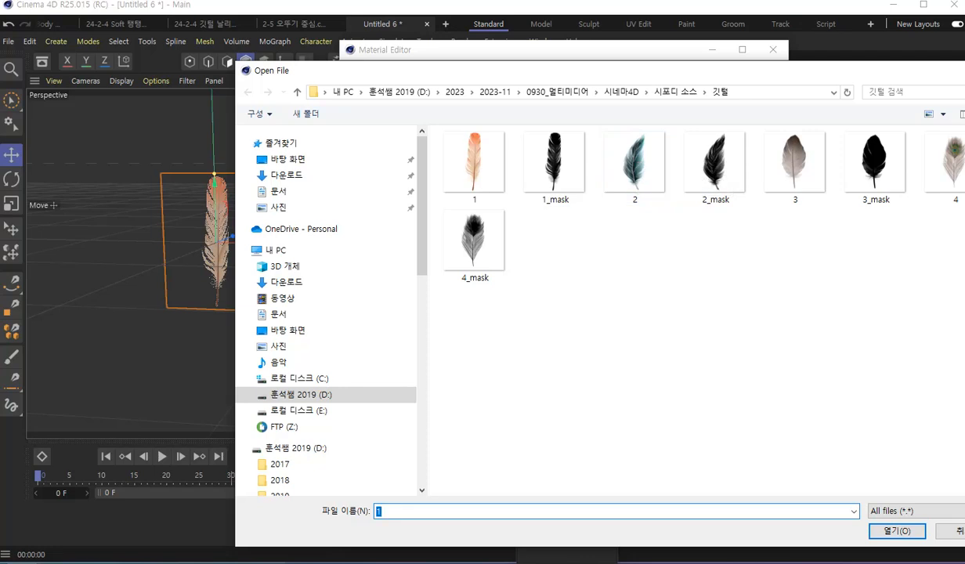
{"action": "left_click", "coordinate": [793, 161]}
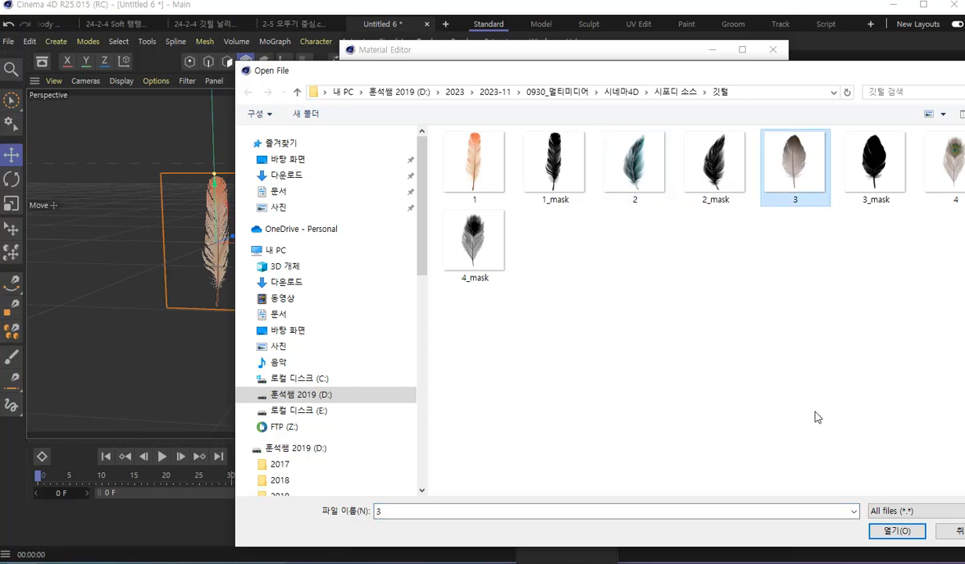
{"action": "left_click", "coordinate": [894, 530]}
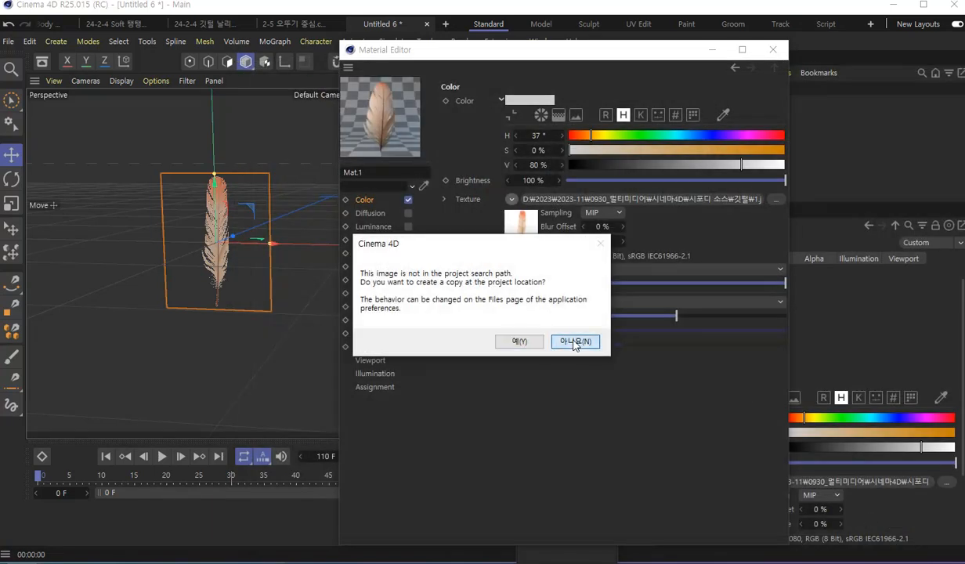
{"action": "left_click", "coordinate": [573, 339]}
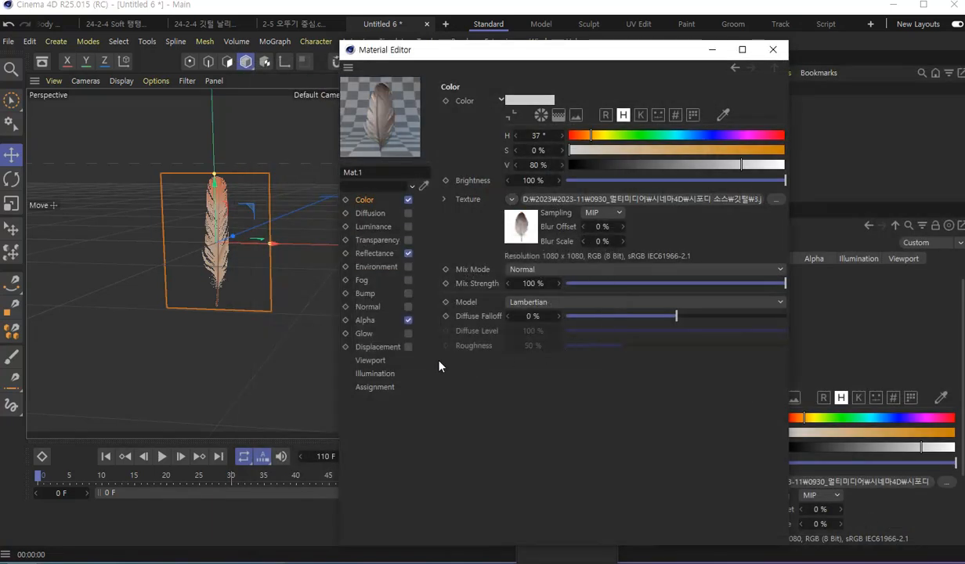
Replace Mat.1's Alpha texture with 3_mask, without copying the image to the project location.
{"action": "left_click", "coordinate": [365, 323]}
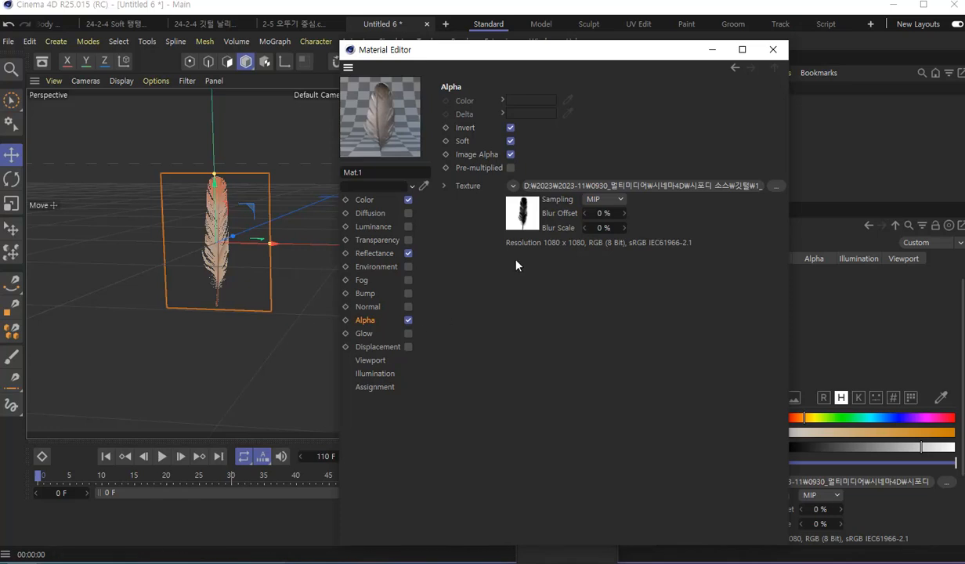
{"action": "left_click", "coordinate": [512, 186]}
{"action": "left_click", "coordinate": [521, 173]}
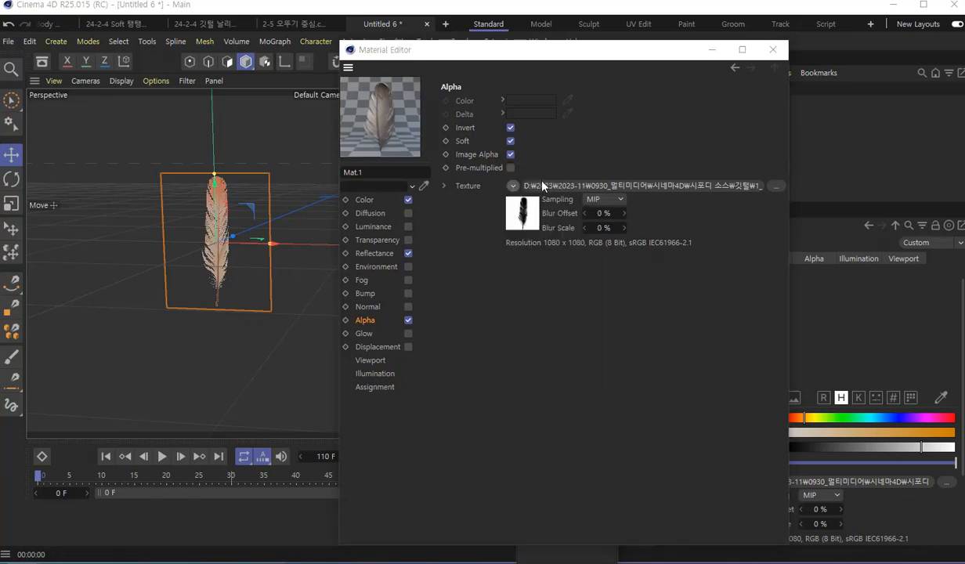
{"action": "left_click", "coordinate": [869, 179]}
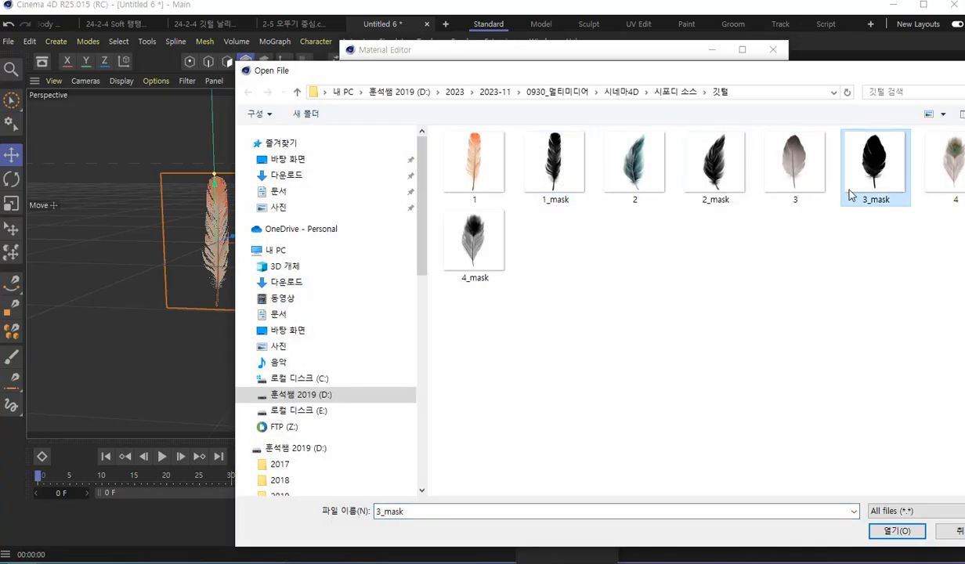
{"action": "left_click", "coordinate": [893, 530]}
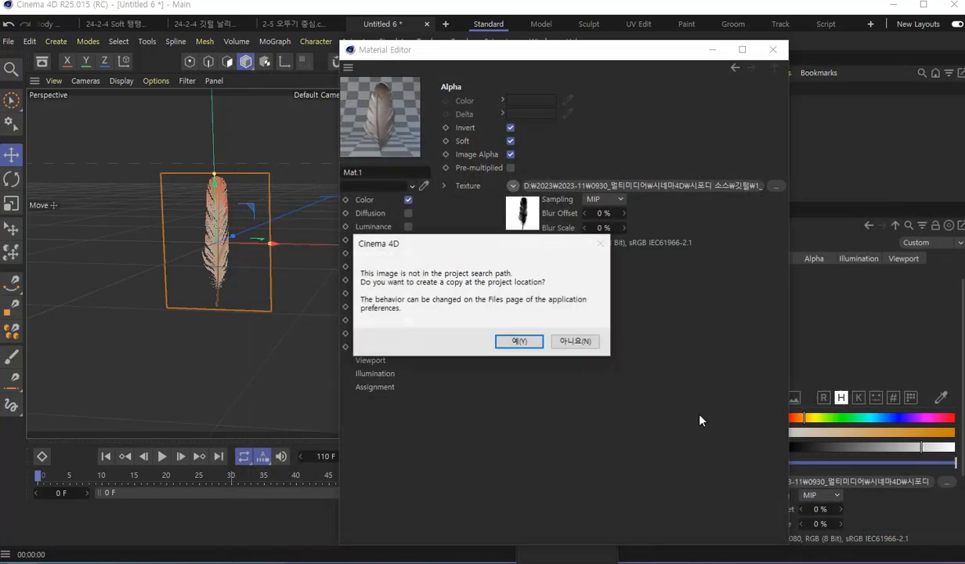
{"action": "left_click", "coordinate": [558, 348]}
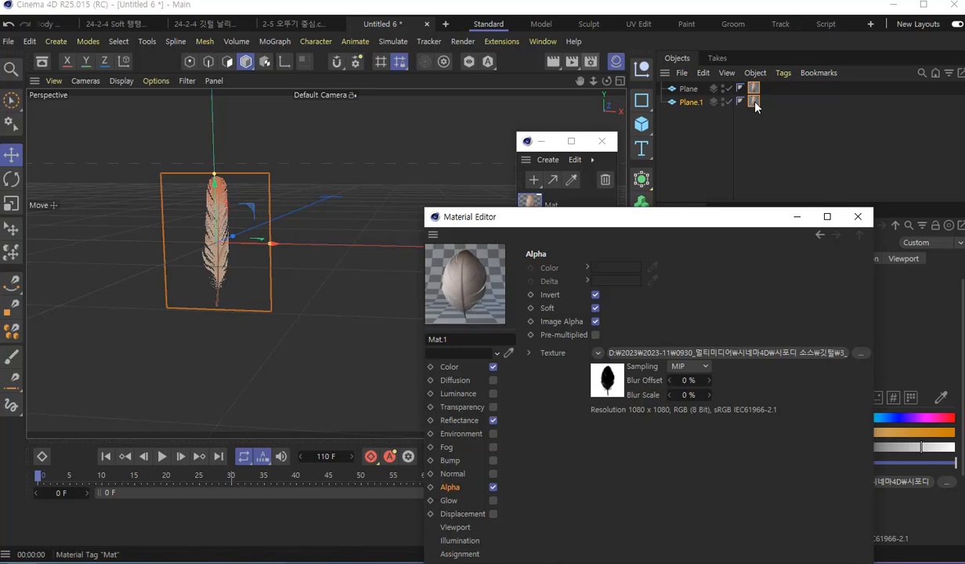
Delete the old material tag from Plane.1 and assign Mat.1 to that plane instead.
{"action": "left_click", "coordinate": [755, 102]}
{"action": "key", "text": "Delete"}
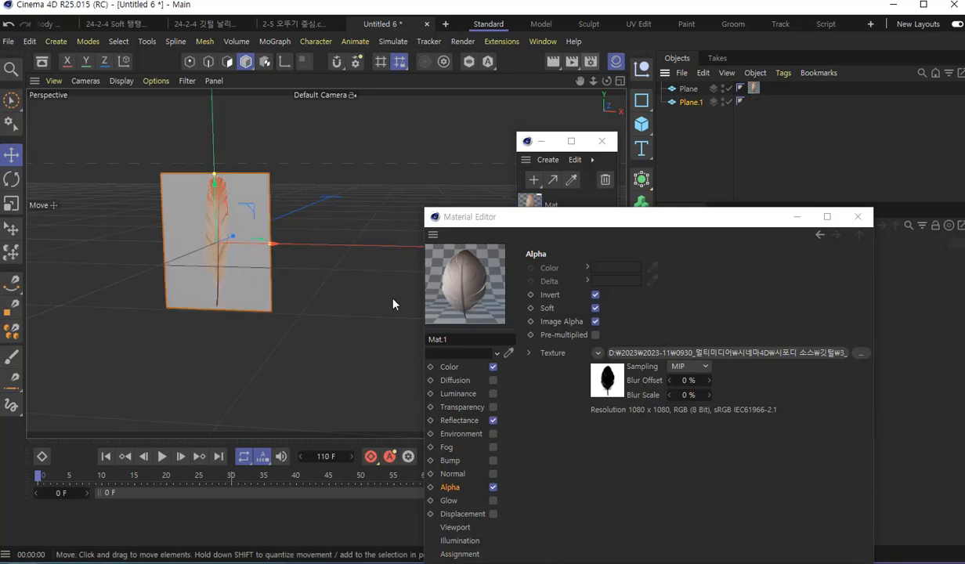
{"action": "left_click_drag", "start_coordinate": [462, 278], "coordinate": [697, 109]}
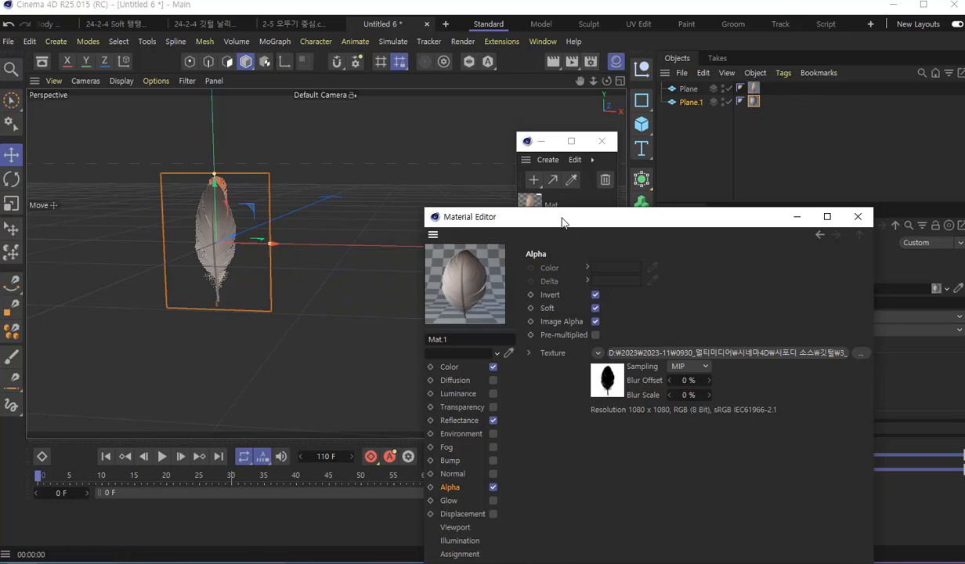
Duplicate Plane.1 in the Object Manager and duplicate Mat.1 in the Material Manager for a third feather.
{"action": "left_click_drag", "start_coordinate": [561, 222], "coordinate": [536, 296]}
{"action": "left_click_drag", "start_coordinate": [693, 103], "coordinate": [693, 115], "text": "ctrl"}
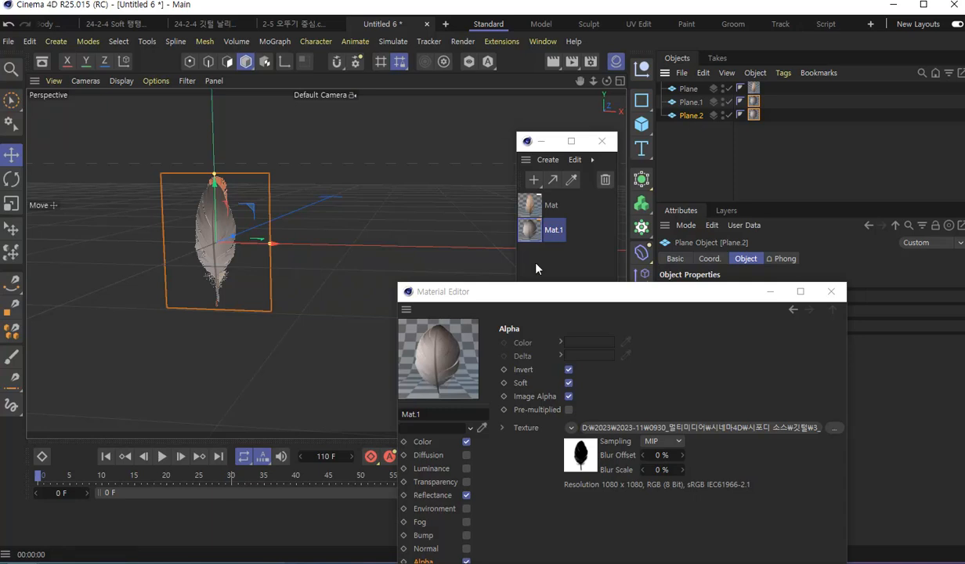
{"action": "left_click_drag", "start_coordinate": [535, 235], "coordinate": [531, 255], "text": "ctrl"}
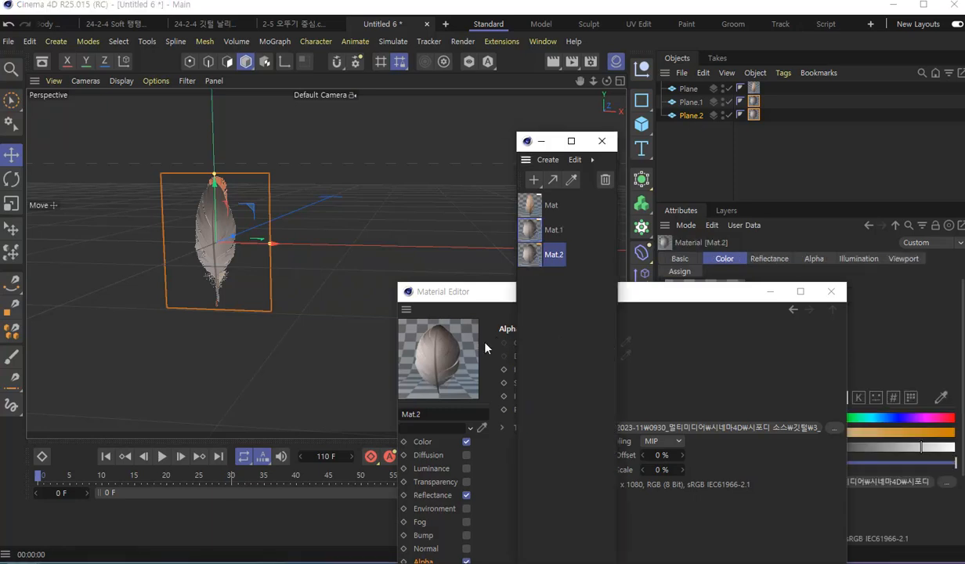
Load feather image 4 as the Color texture of Mat.2, without copying it to the project location.
{"action": "left_click_drag", "start_coordinate": [480, 303], "coordinate": [410, 220]}
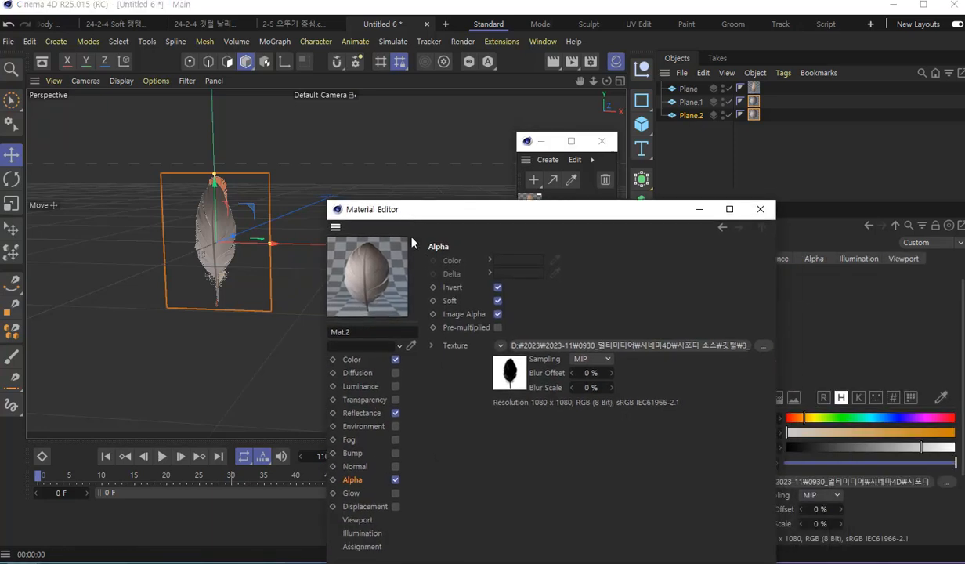
{"action": "left_click", "coordinate": [352, 359]}
{"action": "left_click", "coordinate": [500, 359]}
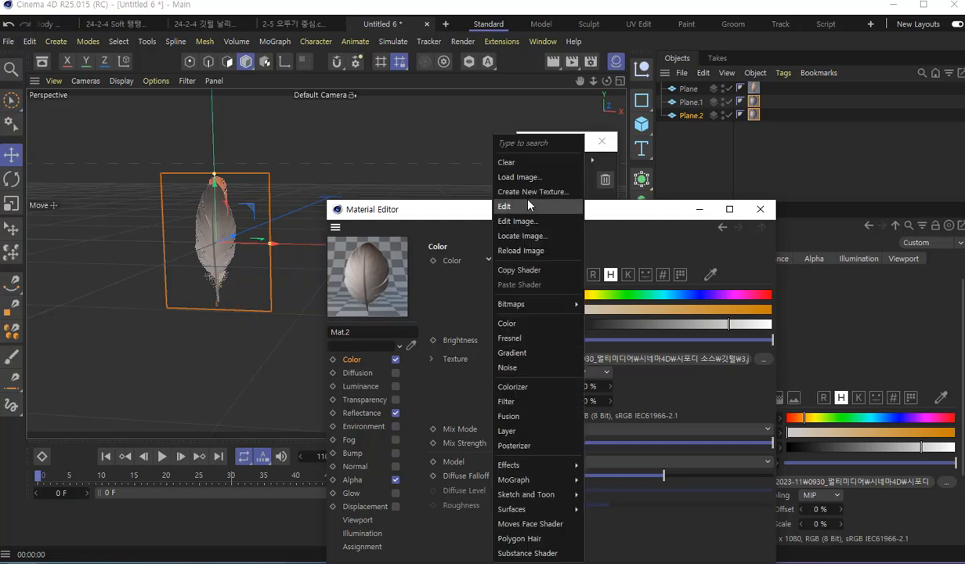
{"action": "left_click", "coordinate": [521, 177]}
{"action": "left_click", "coordinate": [943, 169]}
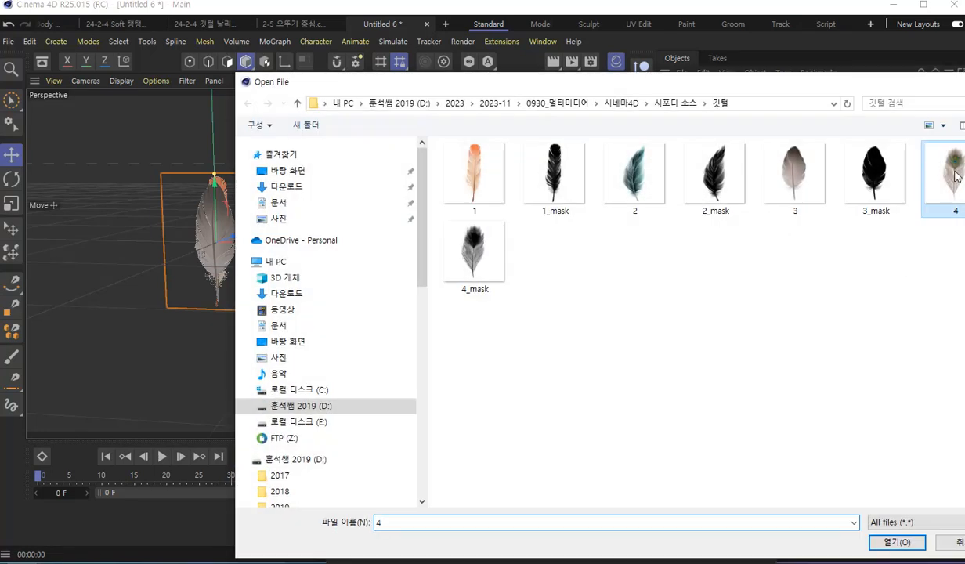
{"action": "left_click", "coordinate": [895, 543]}
{"action": "left_click", "coordinate": [568, 342]}
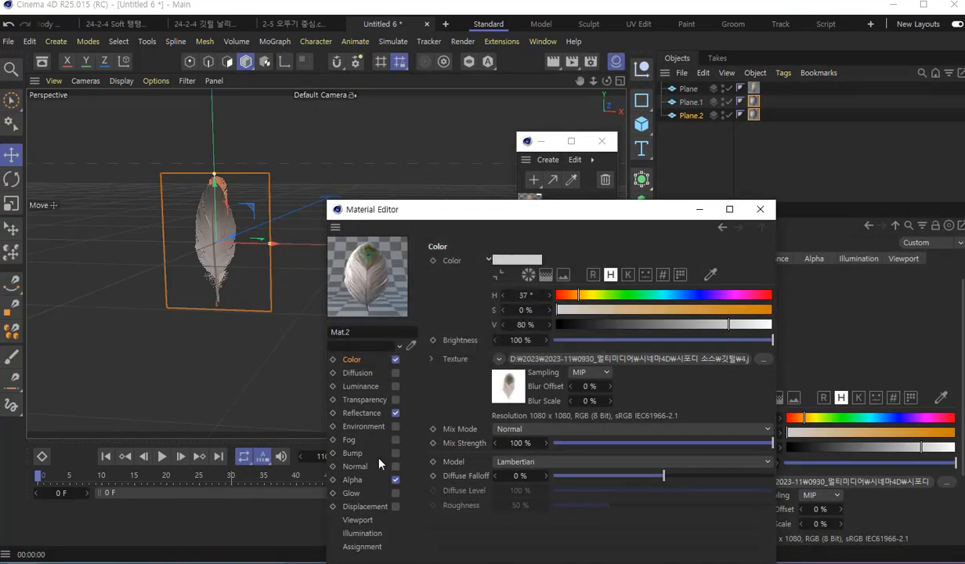
Replace Mat.2's Alpha texture with 4_mask, without copying the image to the project location.
{"action": "left_click", "coordinate": [353, 479]}
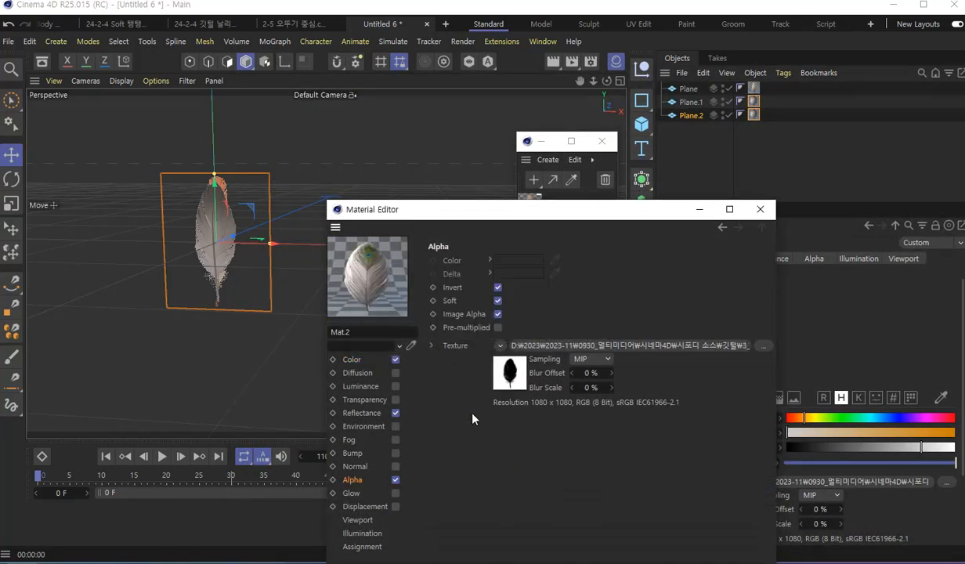
{"action": "left_click", "coordinate": [498, 346]}
{"action": "left_click", "coordinate": [503, 177]}
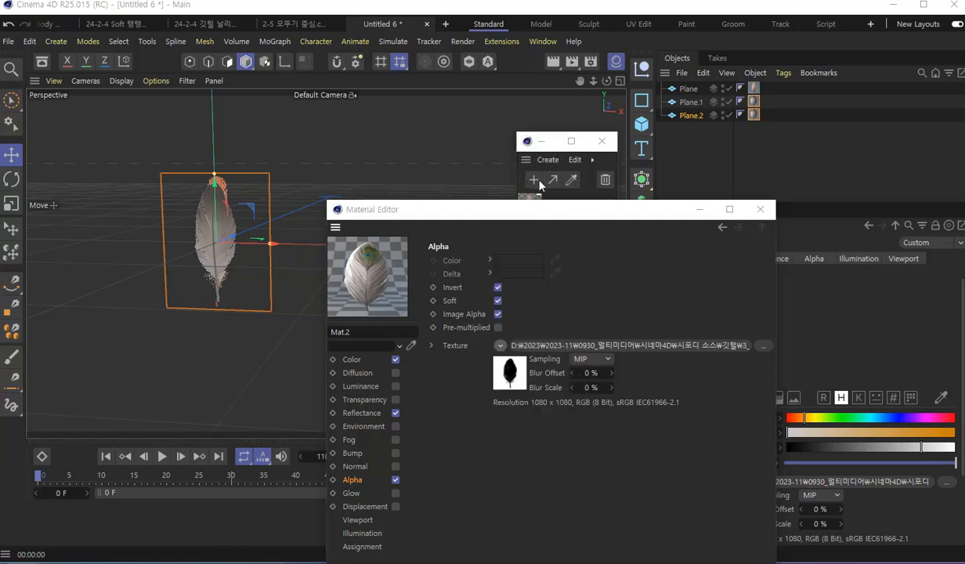
{"action": "left_click", "coordinate": [476, 252]}
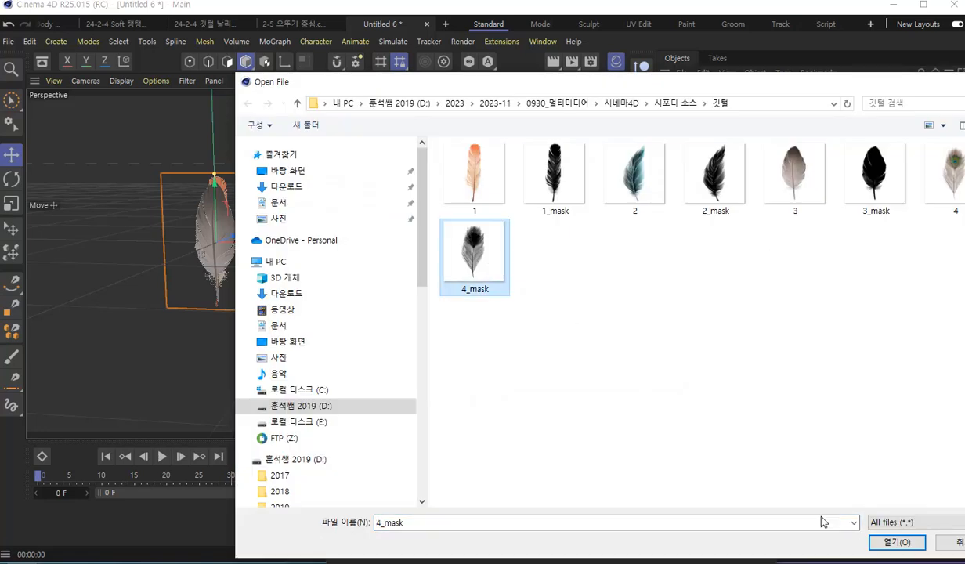
{"action": "left_click", "coordinate": [896, 542]}
{"action": "left_click", "coordinate": [564, 339]}
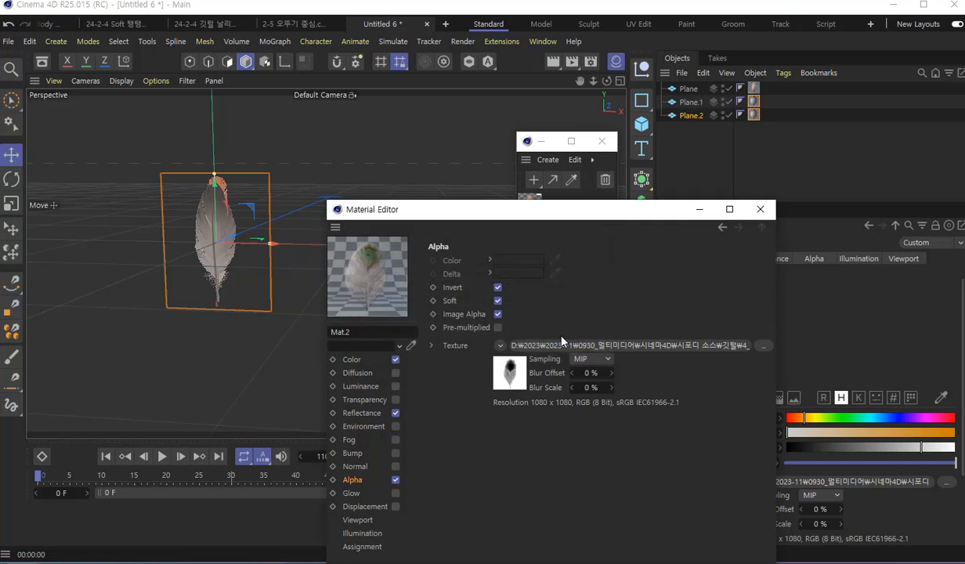
Delete the old material tag from Plane.2 and assign Mat.2 to that plane instead.
{"action": "left_click", "coordinate": [754, 115]}
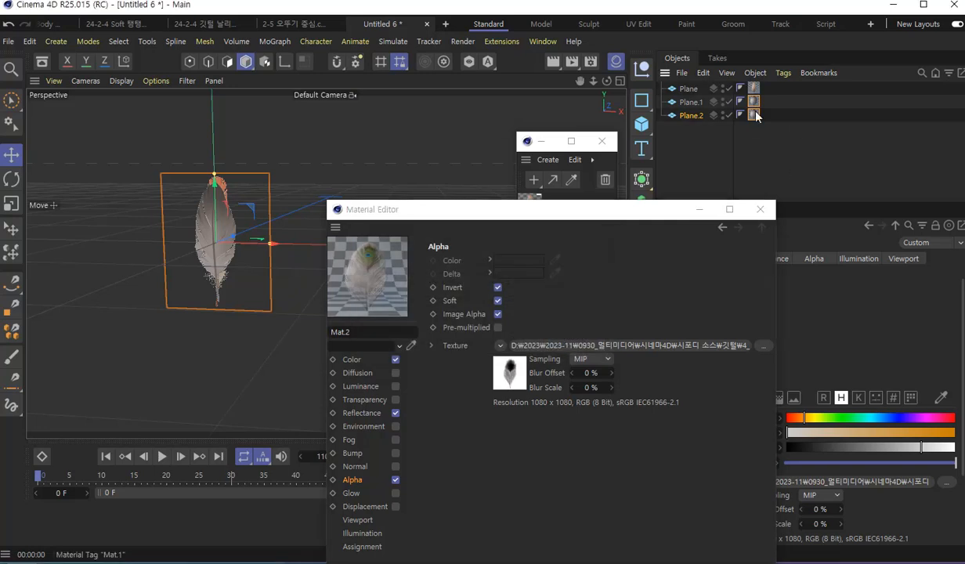
{"action": "key", "text": "Delete"}
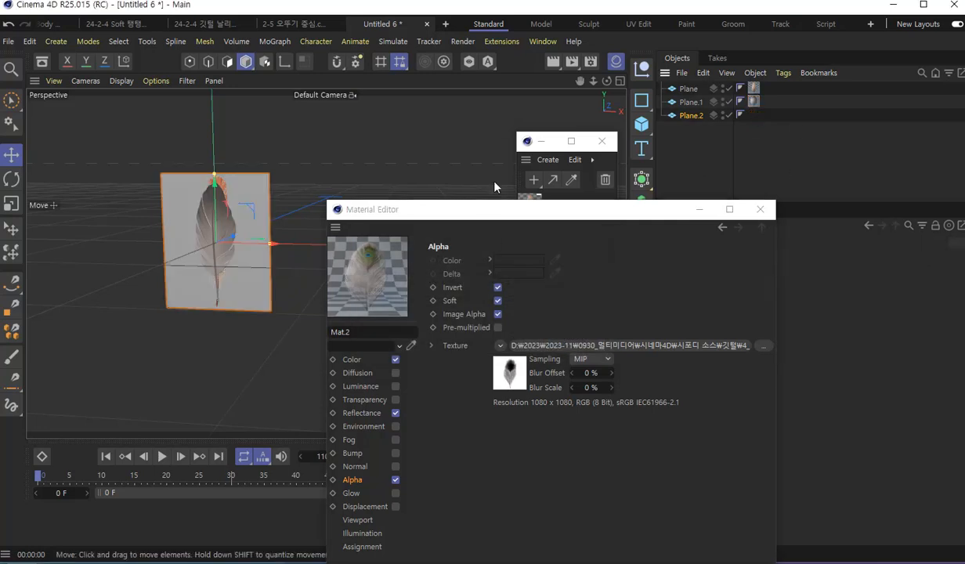
{"action": "left_click_drag", "start_coordinate": [577, 210], "coordinate": [648, 296]}
{"action": "left_click_drag", "start_coordinate": [540, 255], "coordinate": [705, 116]}
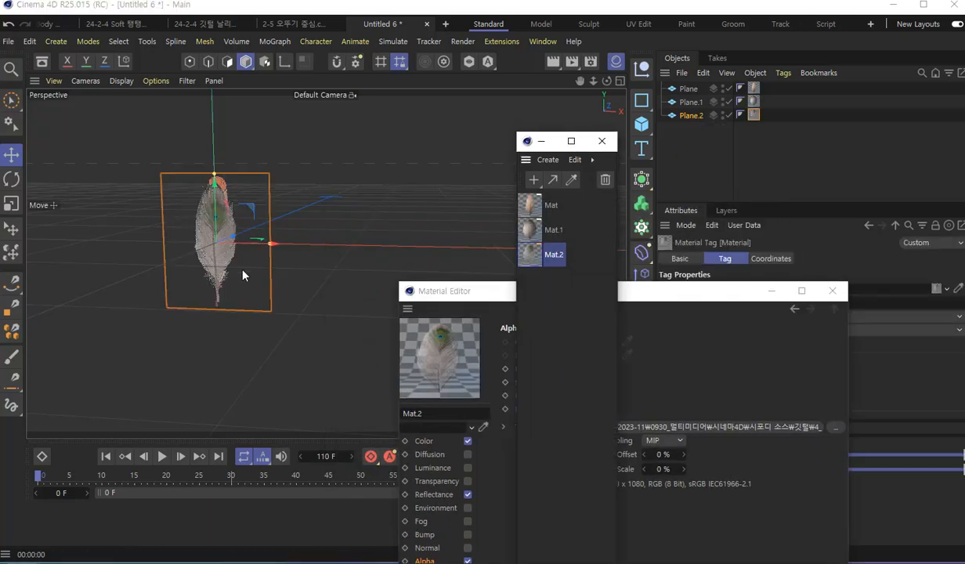
Close the Material Editor, deselect the material, and close the Material Manager.
{"action": "left_click", "coordinate": [832, 291]}
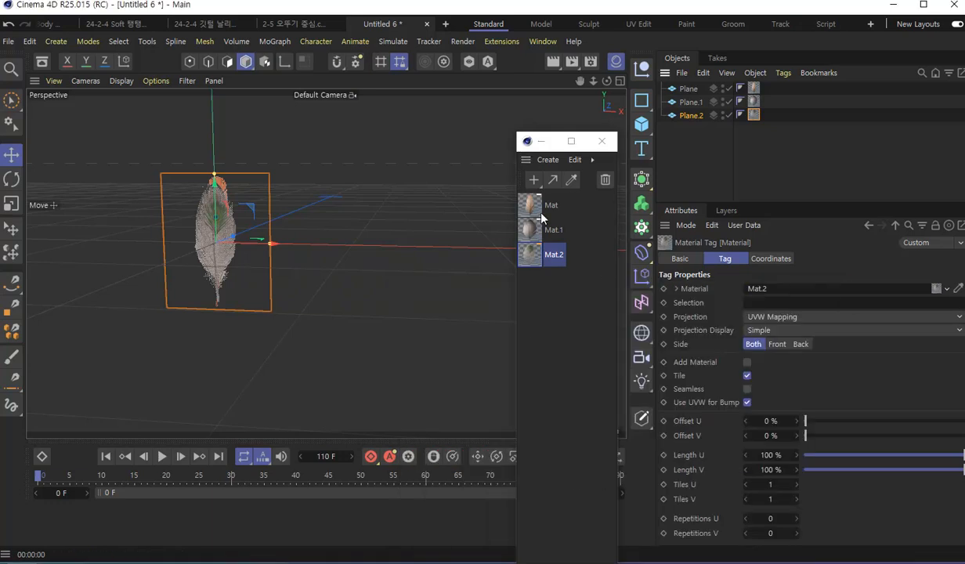
{"action": "left_click", "coordinate": [572, 332]}
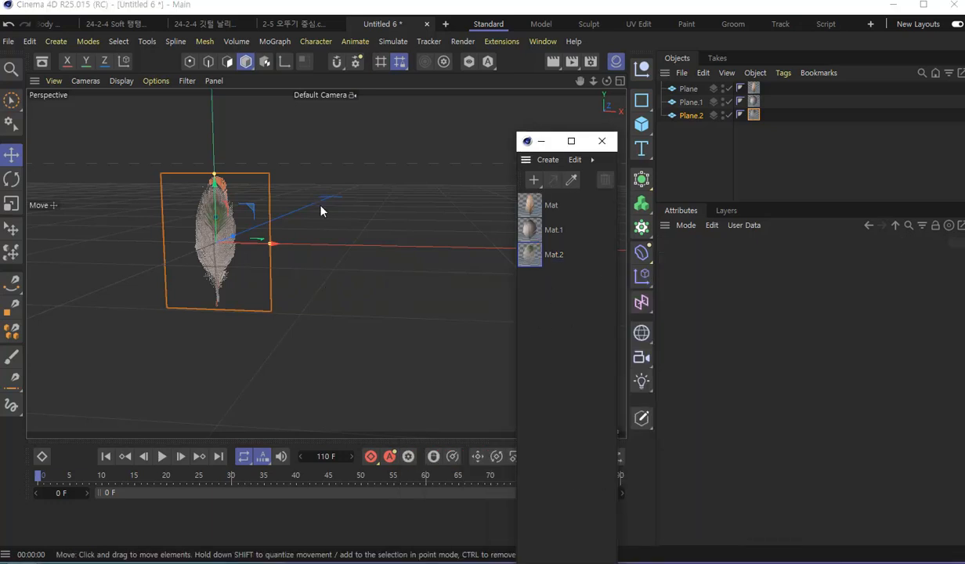
{"action": "scroll", "coordinate": [338, 288], "scroll_direction": "down", "scroll_amount": 5}
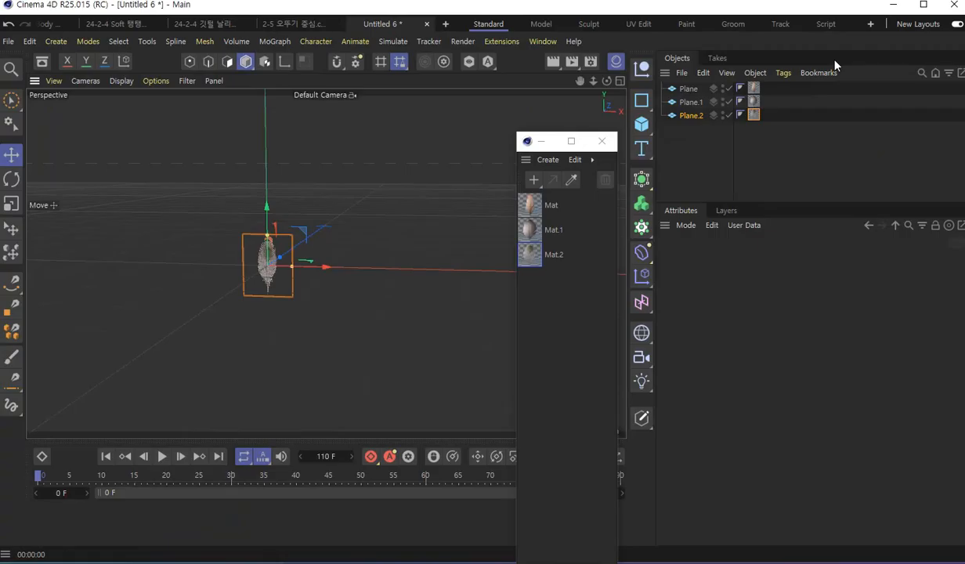
{"action": "left_click", "coordinate": [601, 142]}
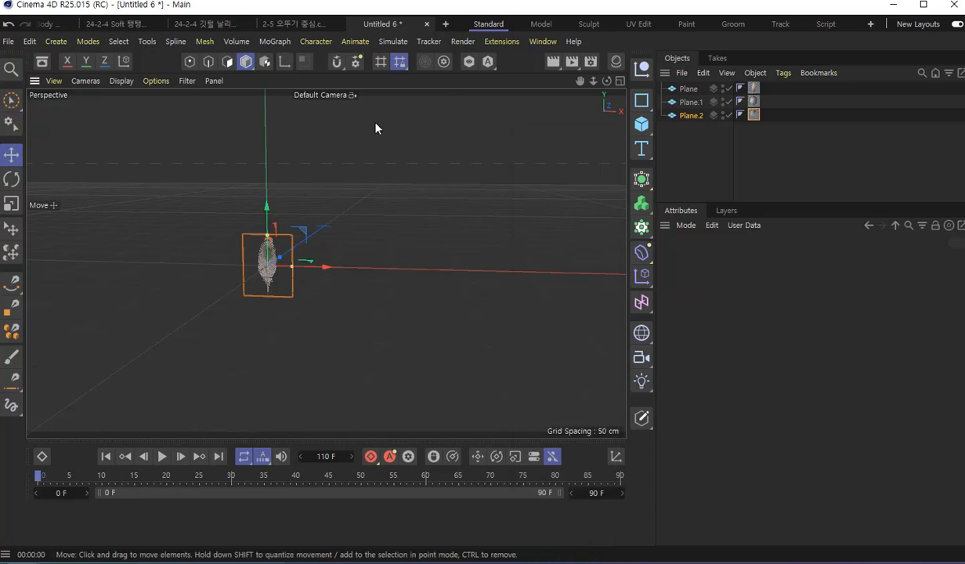
Add a Cloner and make all three feather planes its children.
{"action": "left_click", "coordinate": [643, 227]}
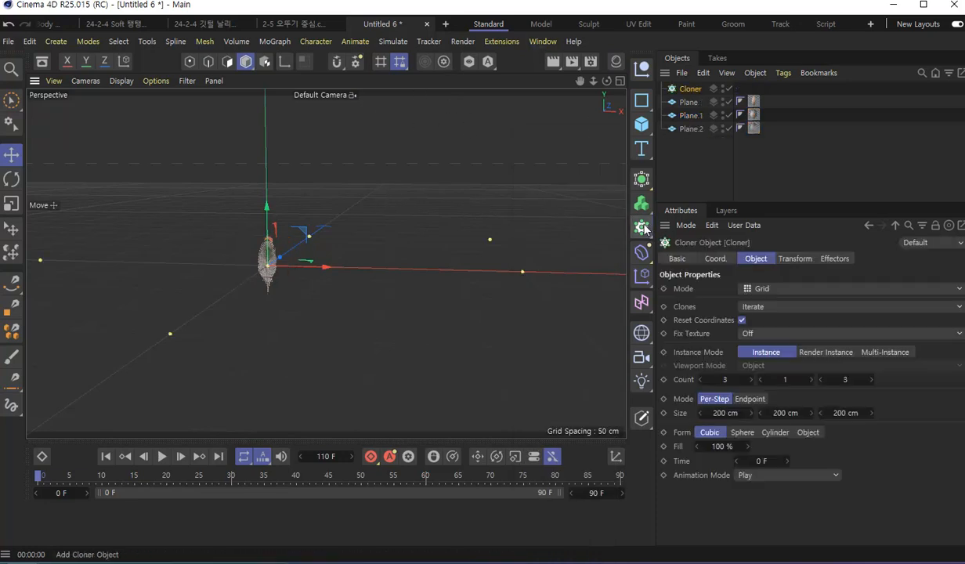
{"action": "left_click", "coordinate": [689, 103]}
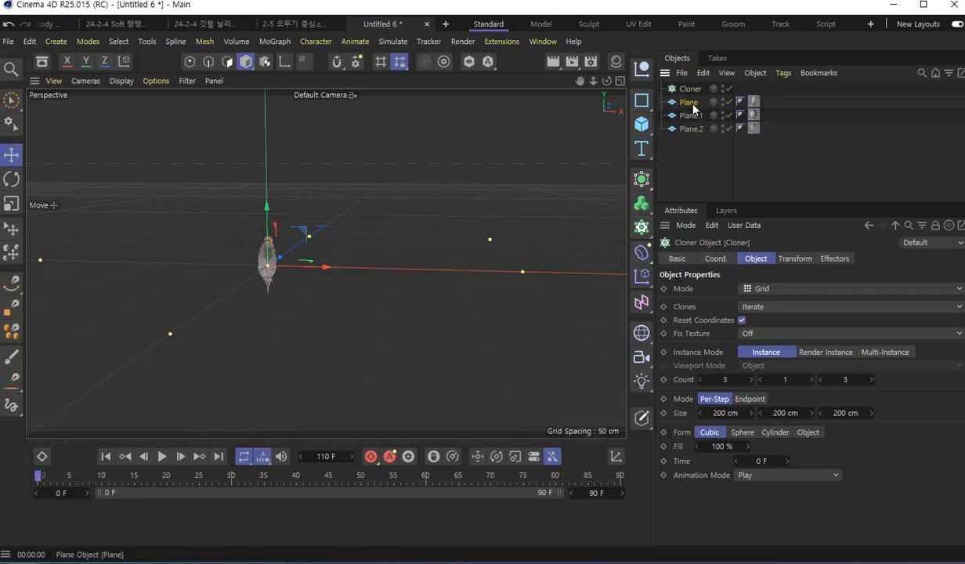
{"action": "left_click", "coordinate": [696, 130], "text": "shift"}
{"action": "left_click_drag", "start_coordinate": [696, 130], "coordinate": [695, 91]}
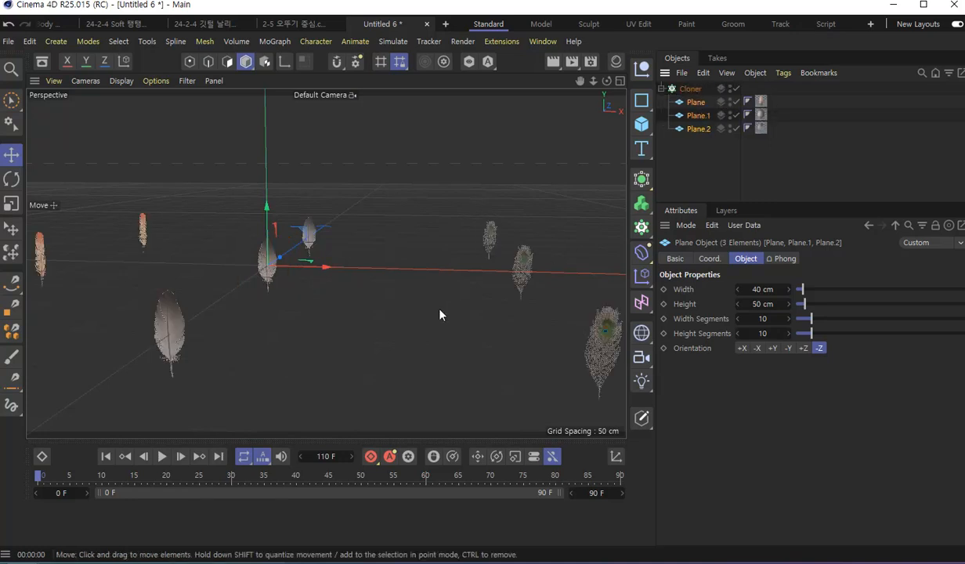
{"action": "scroll", "coordinate": [365, 315], "scroll_direction": "down", "scroll_amount": 4}
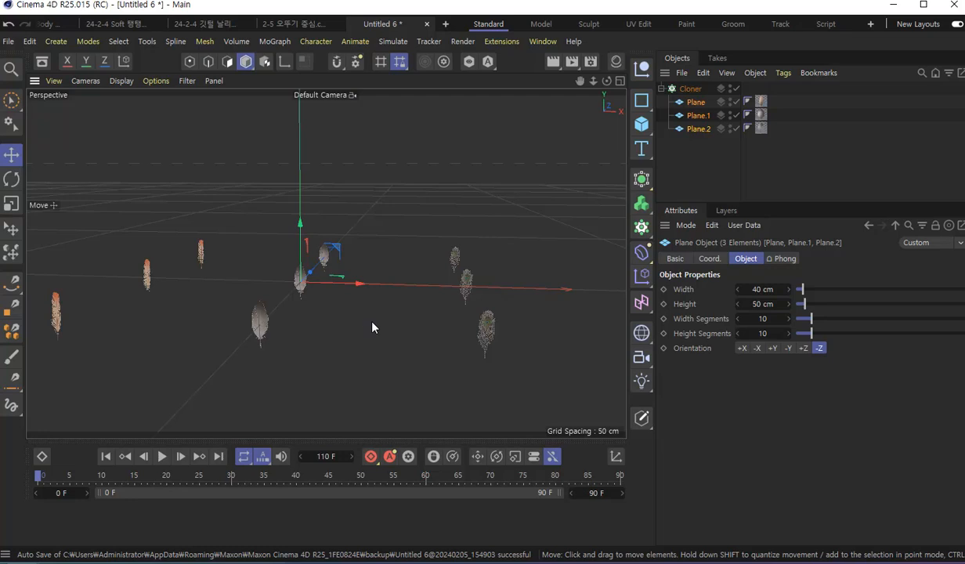
{"action": "scroll", "coordinate": [376, 302], "scroll_direction": "down", "scroll_amount": 2}
{"action": "scroll", "coordinate": [463, 288], "scroll_direction": "up", "scroll_amount": 1}
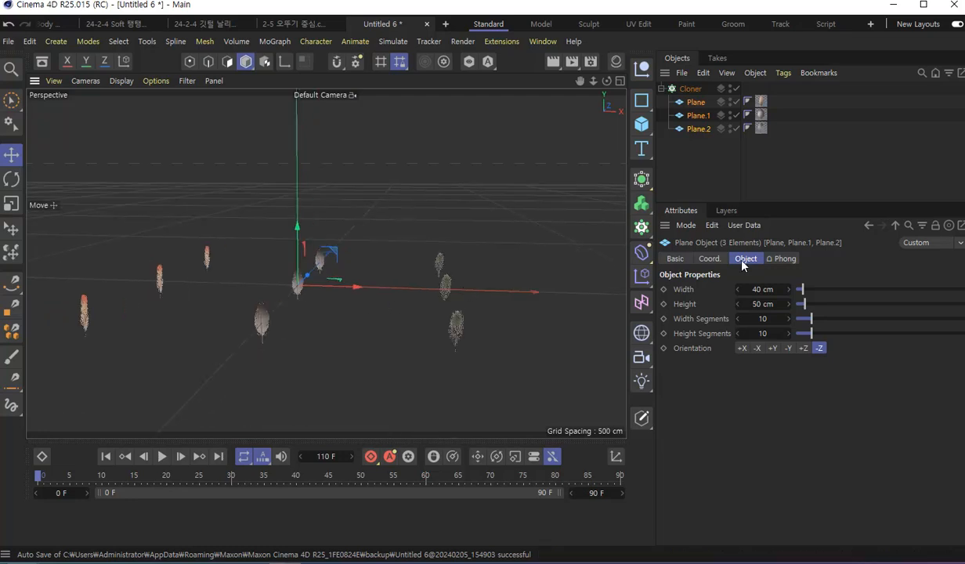
Set the Cloner's grid count to 4 clones along X and 4 along Z.
{"action": "left_click", "coordinate": [686, 89]}
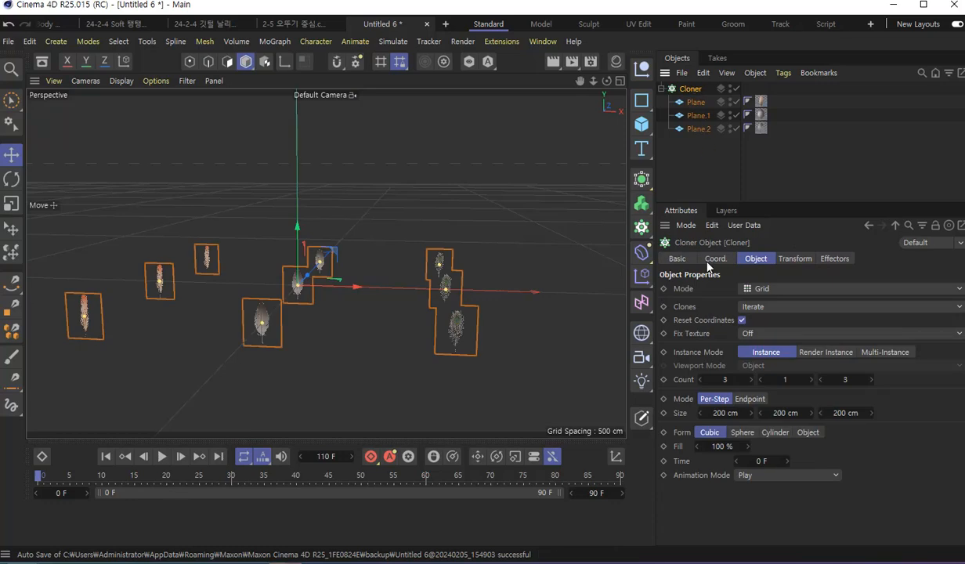
{"action": "left_click_drag", "start_coordinate": [783, 204], "coordinate": [783, 163]}
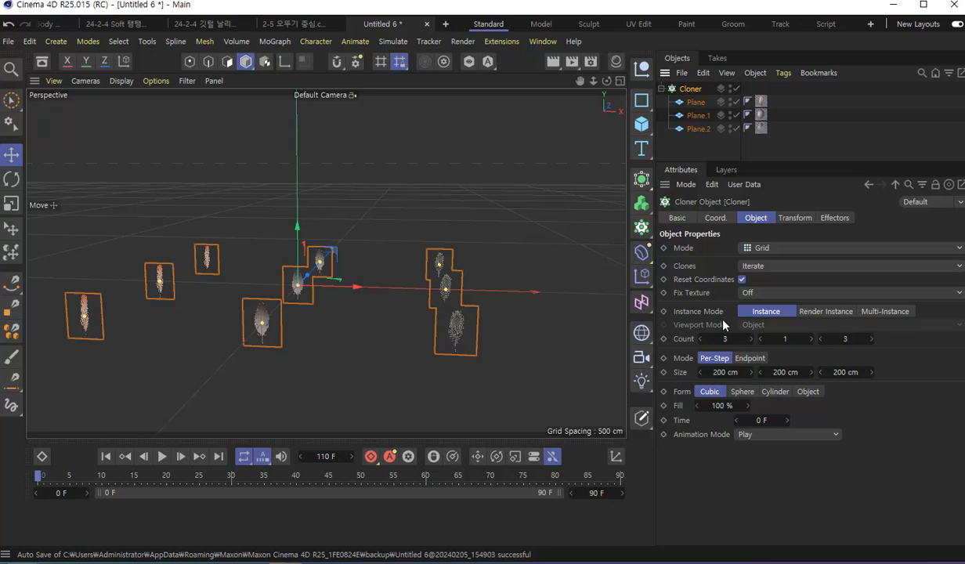
{"action": "left_click", "coordinate": [724, 339]}
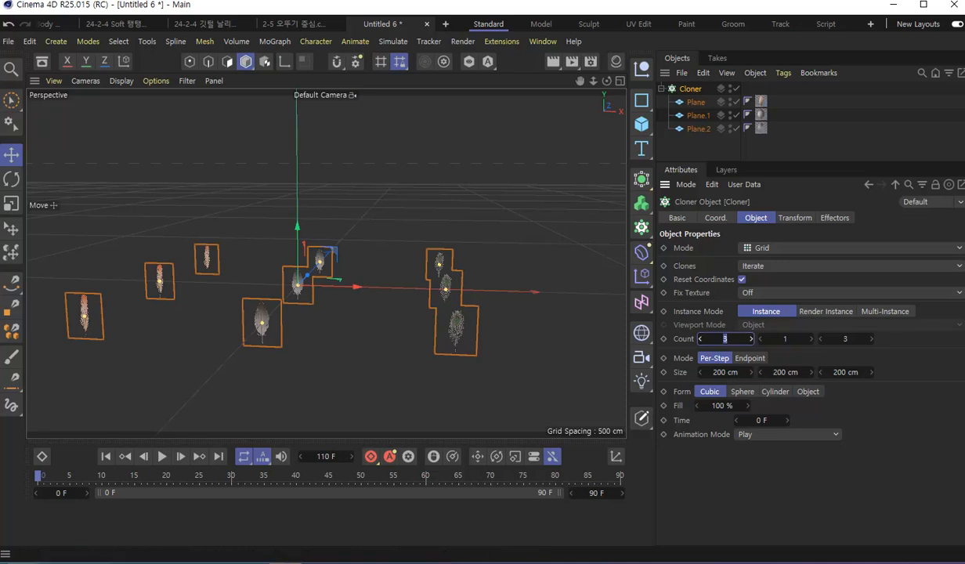
{"action": "type", "text": "4"}
{"action": "left_click", "coordinate": [854, 339]}
{"action": "type", "text": "4"}
{"action": "key", "text": "Return"}
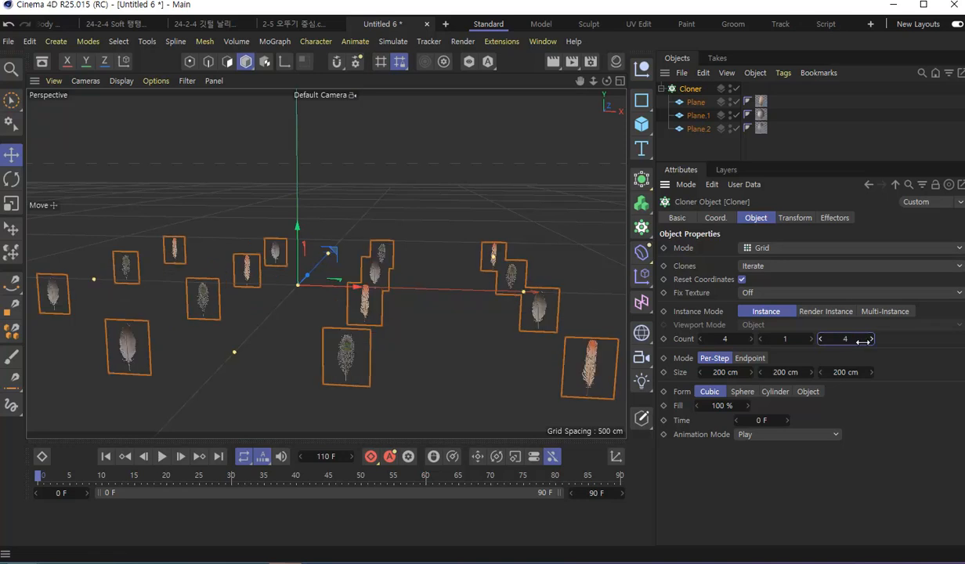
Tighten the Cloner's grid spacing to 109 cm along X and 133 cm along Z.
{"action": "scroll", "coordinate": [337, 295], "scroll_direction": "down", "scroll_amount": 3}
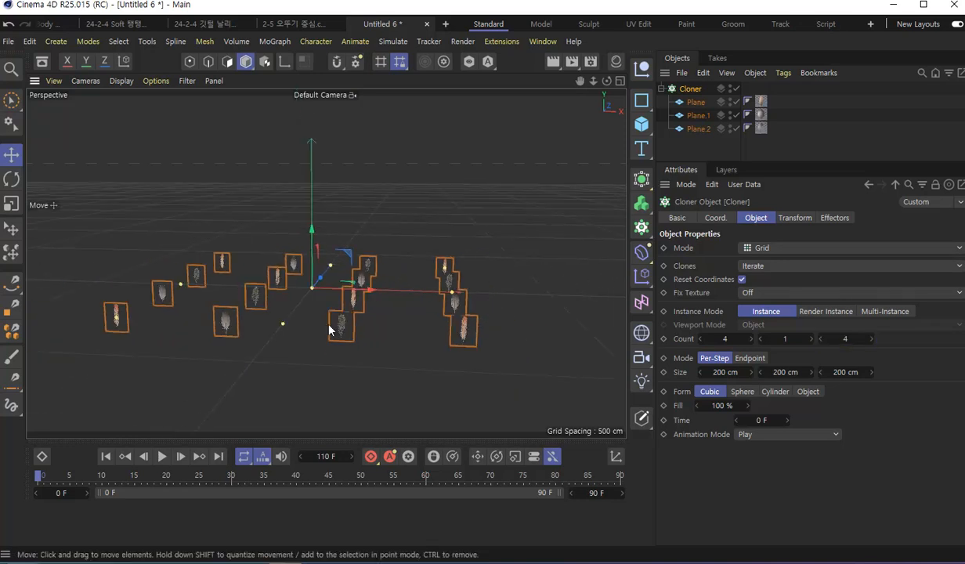
{"action": "left_click_drag", "start_coordinate": [300, 324], "coordinate": [296, 354], "text": "alt"}
{"action": "middle_click_drag", "start_coordinate": [300, 325], "coordinate": [377, 256], "text": "alt"}
{"action": "scroll", "coordinate": [349, 226], "scroll_direction": "down", "scroll_amount": 3}
{"action": "double_click", "coordinate": [722, 372]}
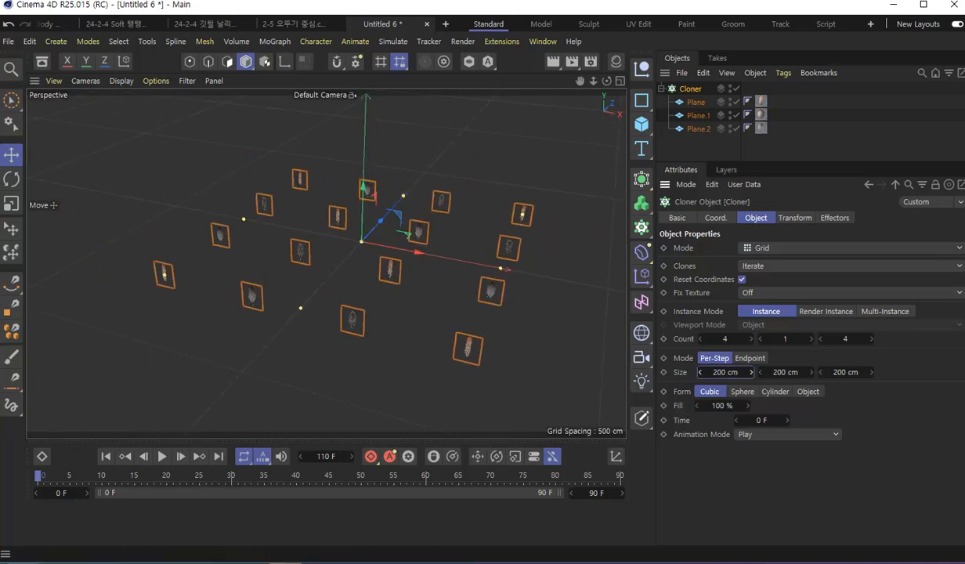
{"action": "type", "text": "109"}
{"action": "key", "text": "Return"}
{"action": "mouse_move", "coordinate": [843, 373]}
{"action": "left_mouse_down"}
{"action": "mouse_move", "coordinate": [806, 373]}
{"action": "mouse_move", "coordinate": [818, 374]}
{"action": "left_mouse_up"}
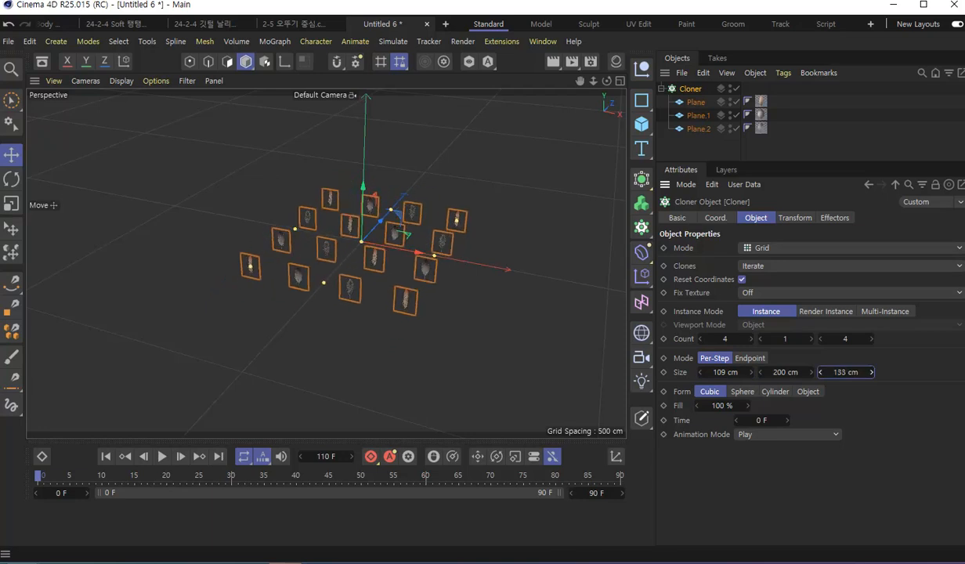
Set the Cloner's per-step size to 100 cm along both X and Z.
{"action": "double_click", "coordinate": [722, 372]}
{"action": "type", "text": "100"}
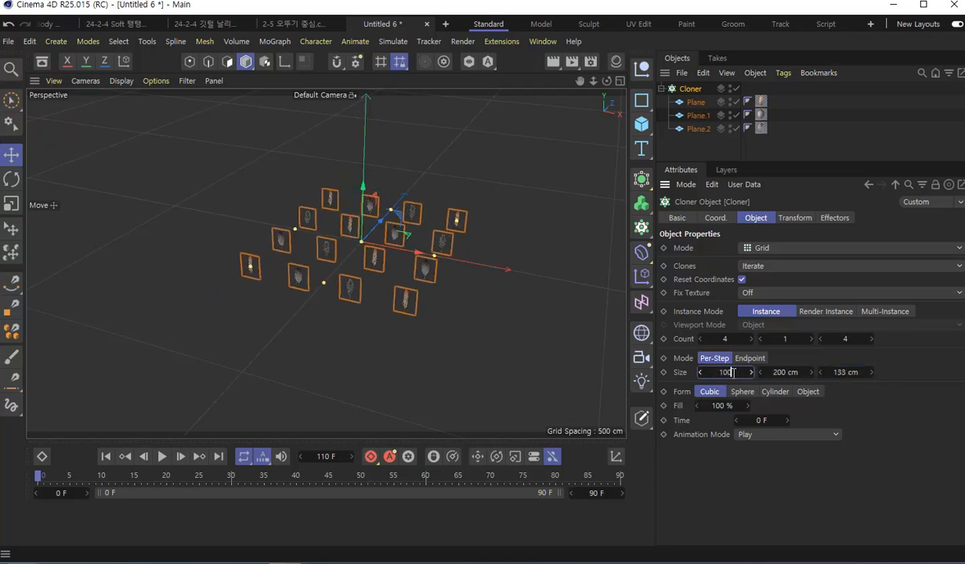
{"action": "key", "text": "Return"}
{"action": "double_click", "coordinate": [844, 372]}
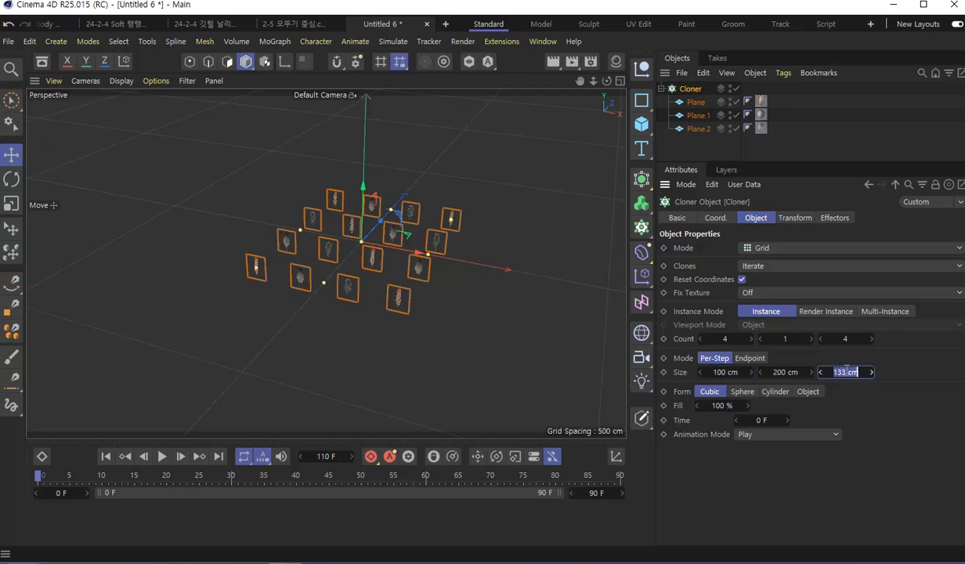
{"action": "type", "text": "100"}
{"action": "key", "text": "Return"}
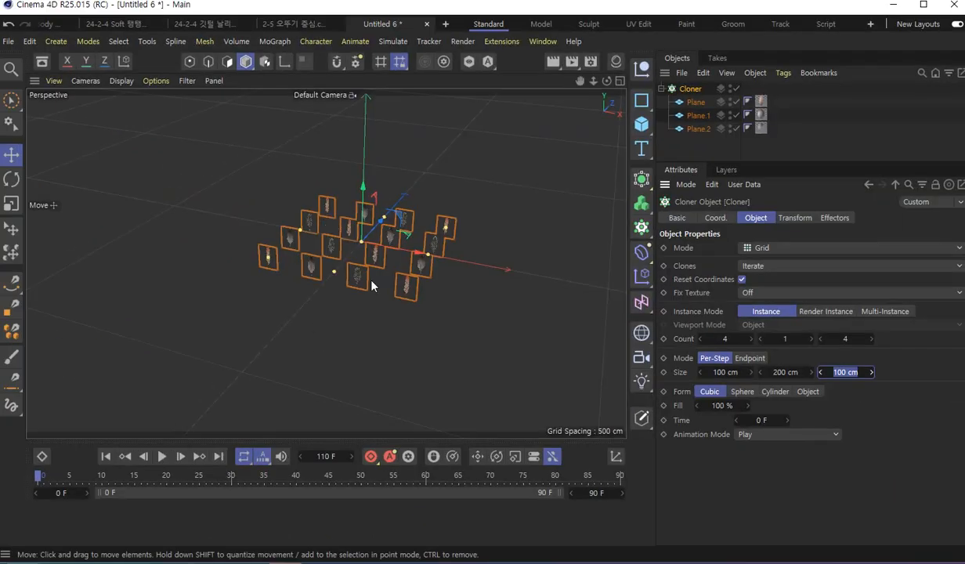
Add a Random effector to the feather Cloner.
{"action": "scroll", "coordinate": [386, 259], "scroll_direction": "up", "scroll_amount": 5}
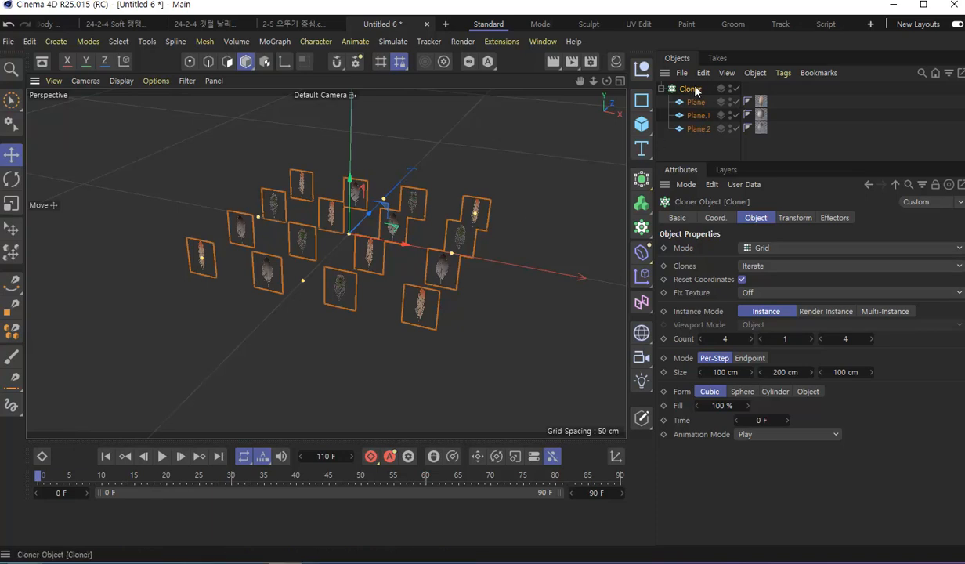
{"action": "left_click", "coordinate": [643, 276]}
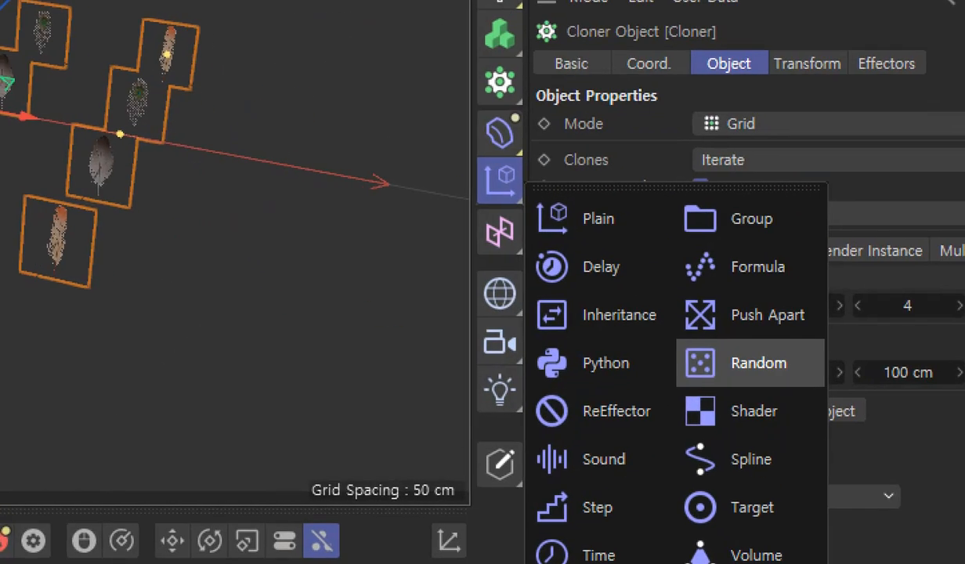
{"action": "left_click", "coordinate": [774, 367]}
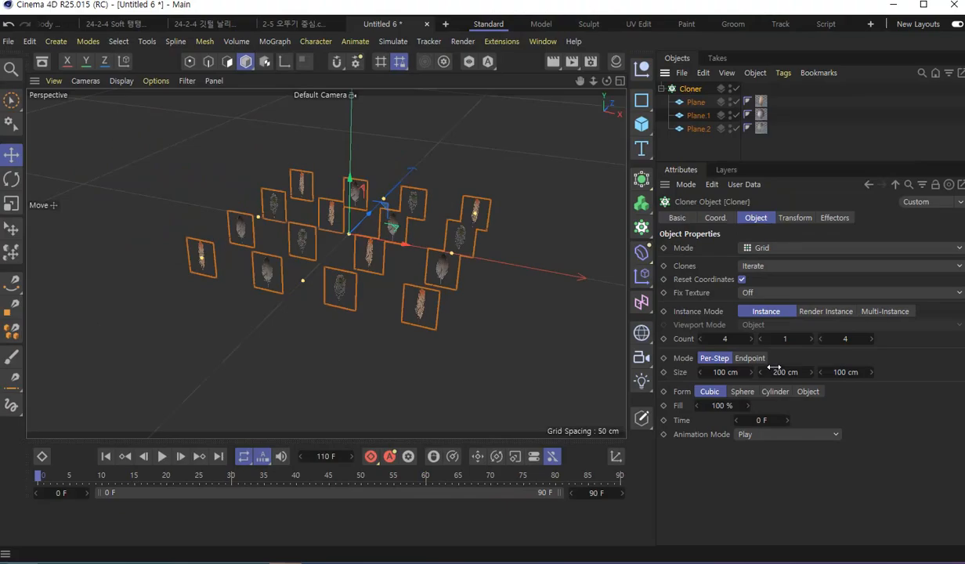
{"action": "left_click", "coordinate": [642, 276]}
{"action": "left_click", "coordinate": [777, 376]}
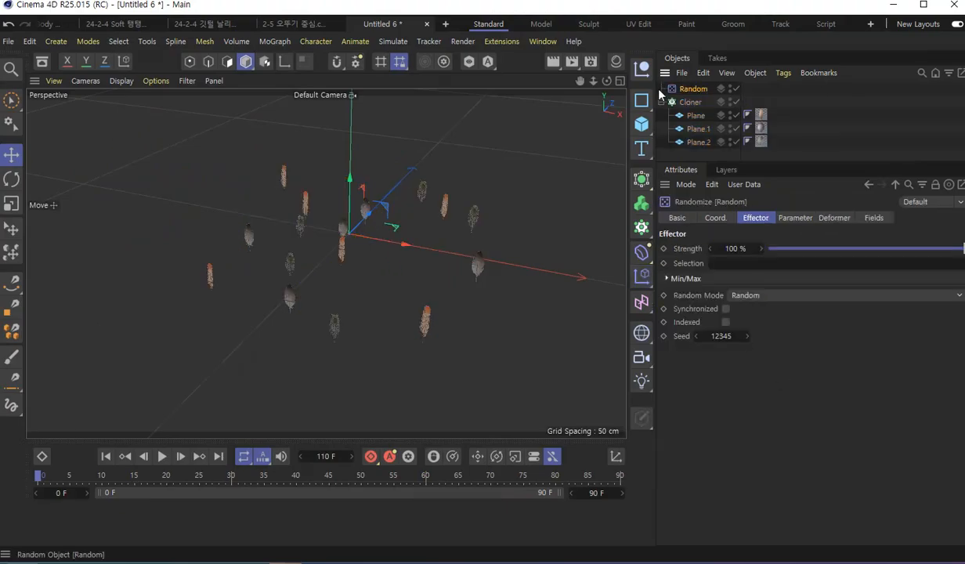
{"action": "left_click_drag", "start_coordinate": [702, 164], "coordinate": [705, 208]}
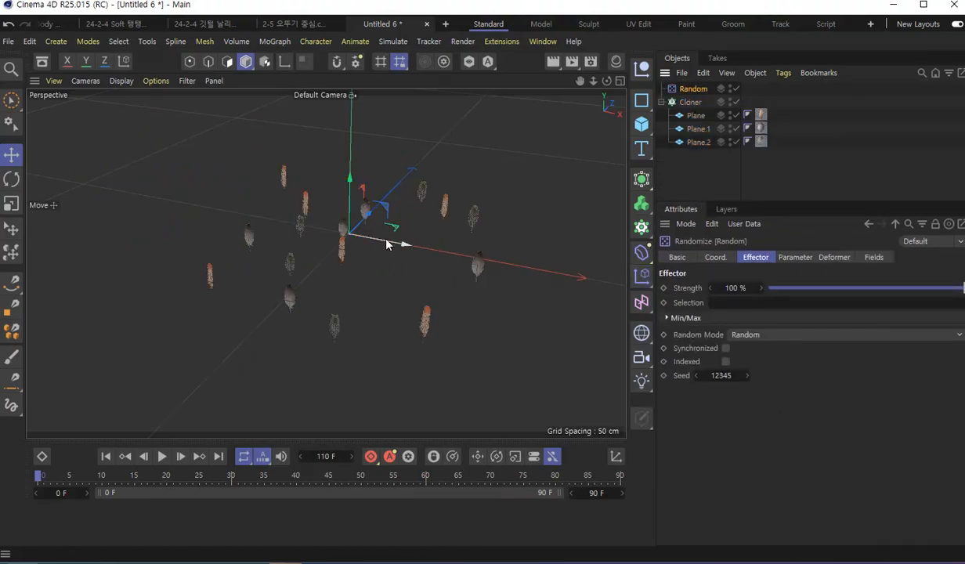
{"action": "scroll", "coordinate": [386, 264], "scroll_direction": "up", "scroll_amount": 4}
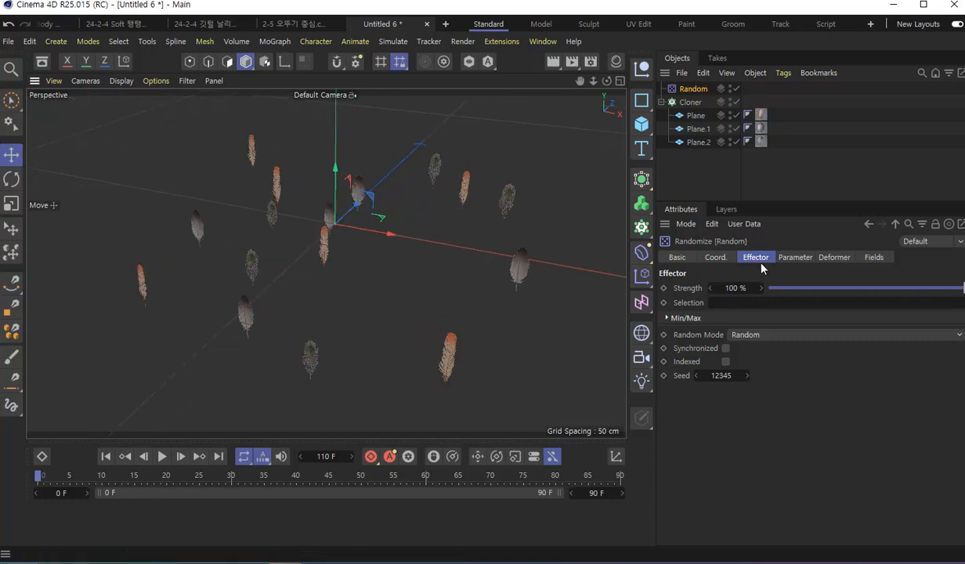
Enable rotation in the Random effector's parameters and set its heading (R.H) to 90°.
{"action": "left_click", "coordinate": [799, 259]}
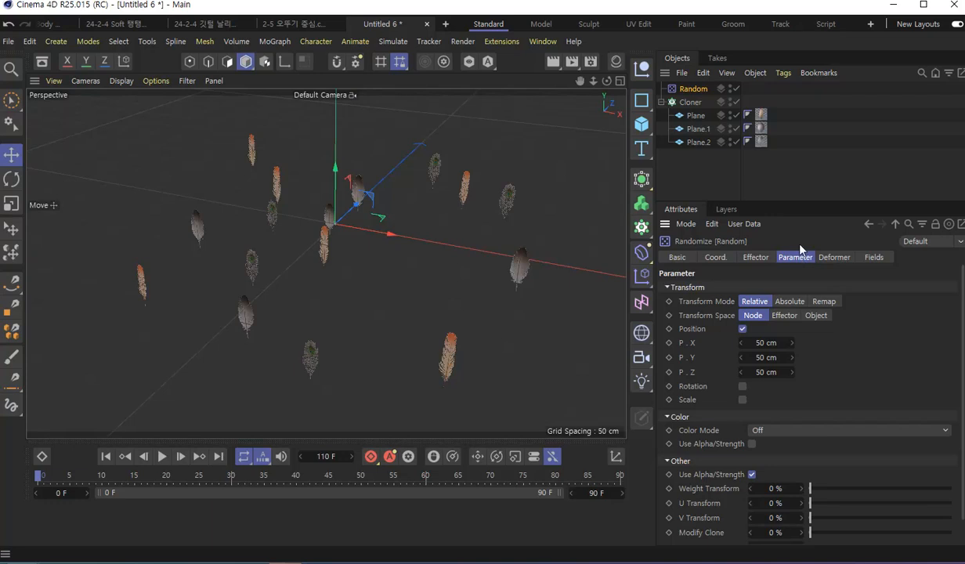
{"action": "left_click_drag", "start_coordinate": [826, 200], "coordinate": [833, 154]}
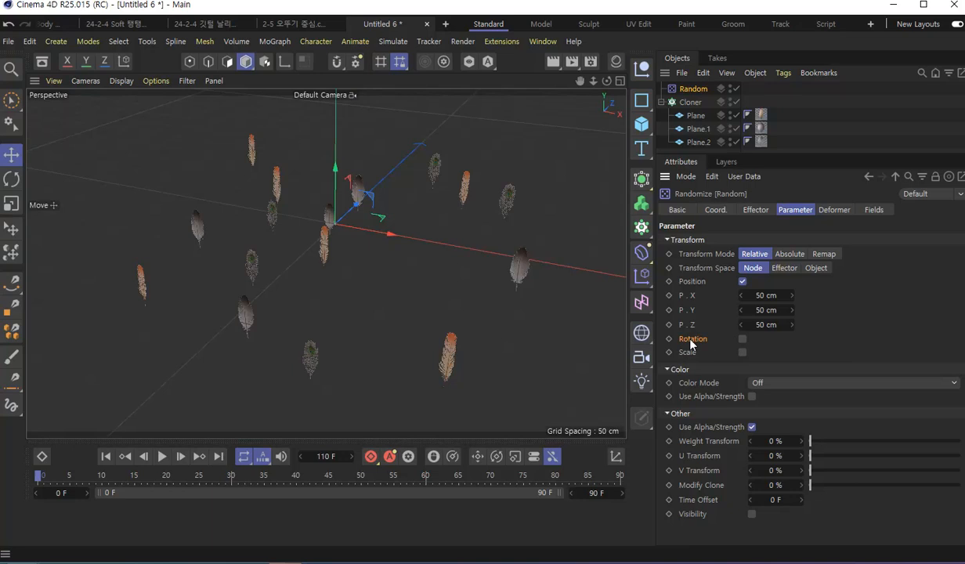
{"action": "left_click", "coordinate": [743, 338]}
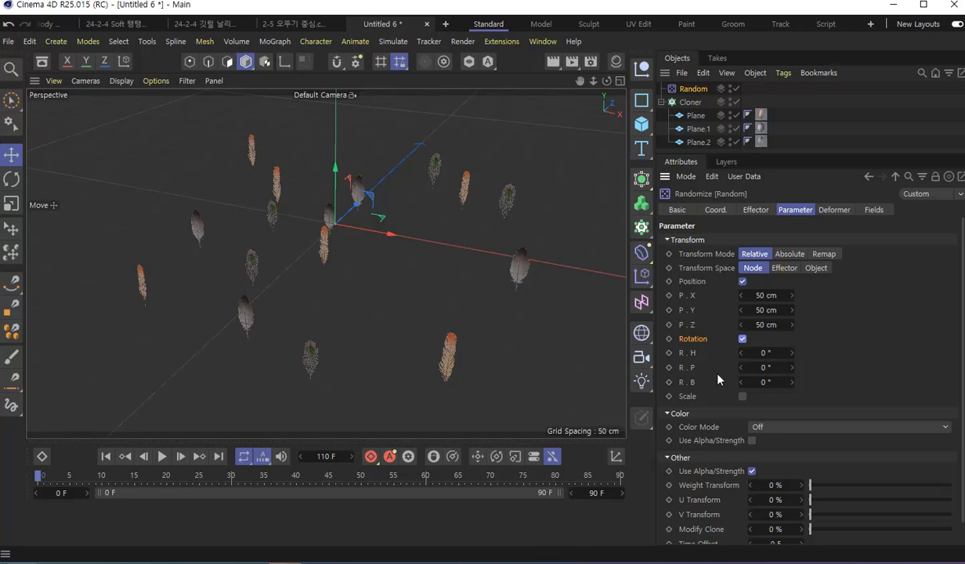
{"action": "left_click", "coordinate": [780, 354]}
{"action": "type", "text": "90"}
{"action": "key", "text": "Return"}
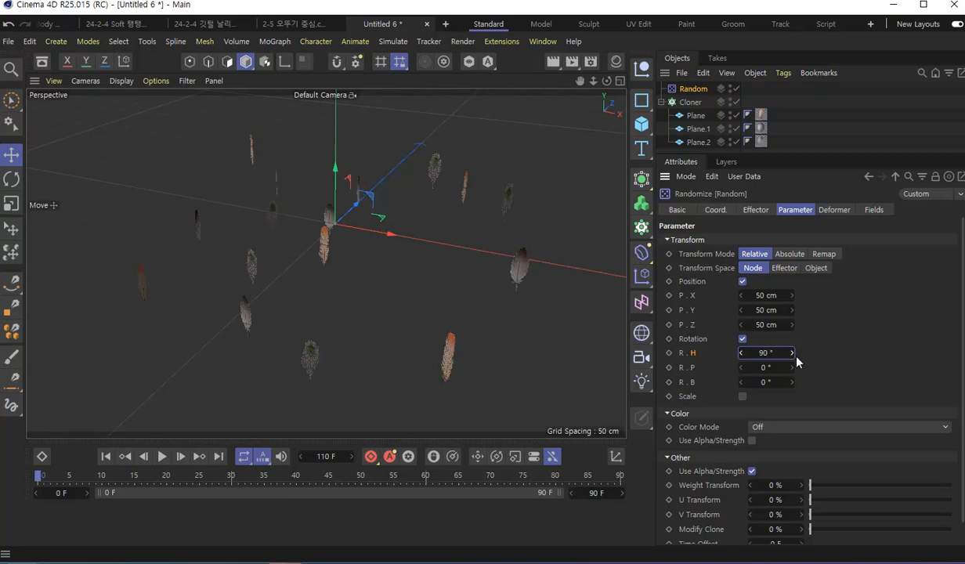
Set the Random effector's pitch (R.P) and bank (R.B) rotation to 120° each.
{"action": "double_click", "coordinate": [768, 368]}
{"action": "type", "text": "120"}
{"action": "key", "text": "Return"}
{"action": "key", "text": "Tab"}
{"action": "type", "text": "12"}
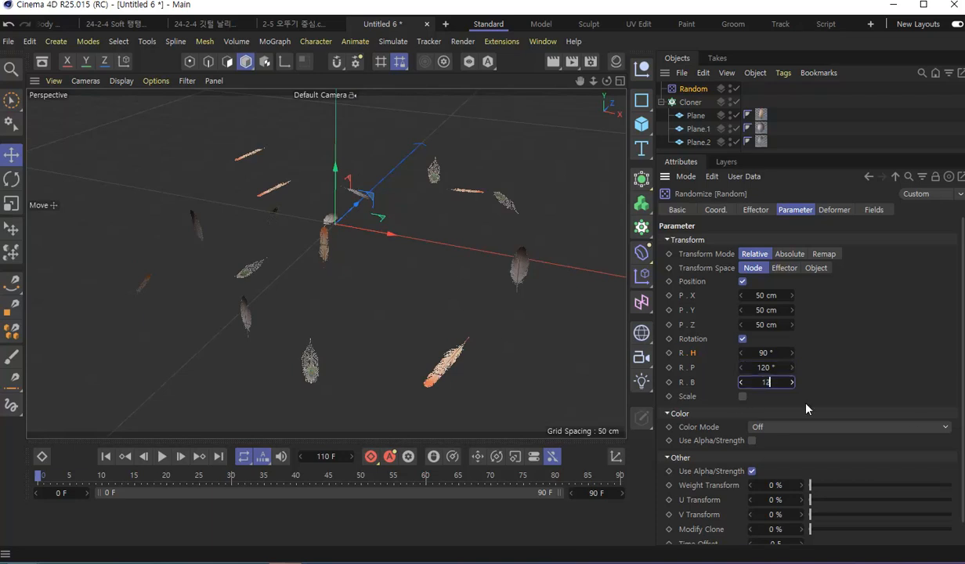
{"action": "type", "text": "0"}
{"action": "key", "text": "Return"}
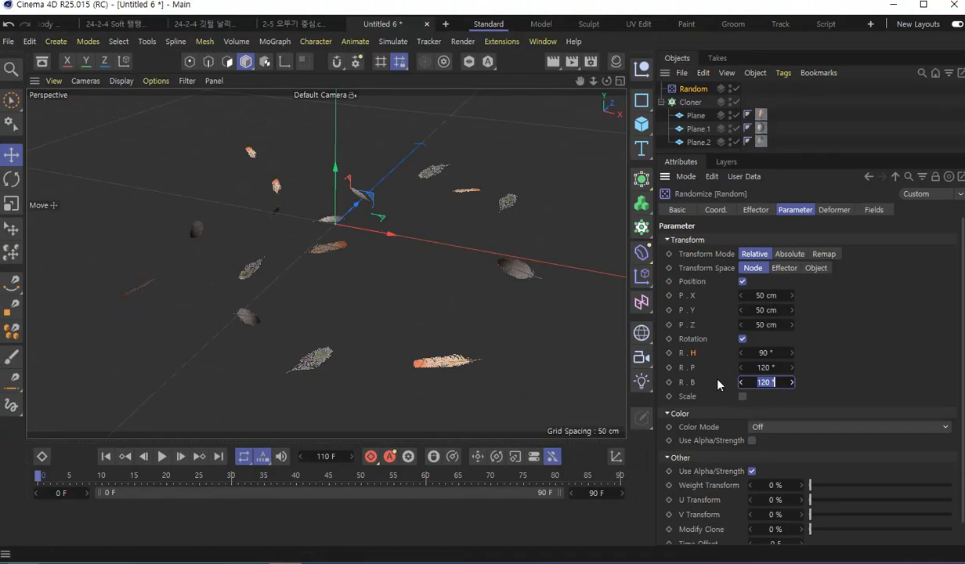
Enable uniform scale variation in the Random effector and set the scale to 0.2.
{"action": "left_click", "coordinate": [741, 396]}
{"action": "scroll", "coordinate": [872, 382], "scroll_direction": "down", "scroll_amount": 3}
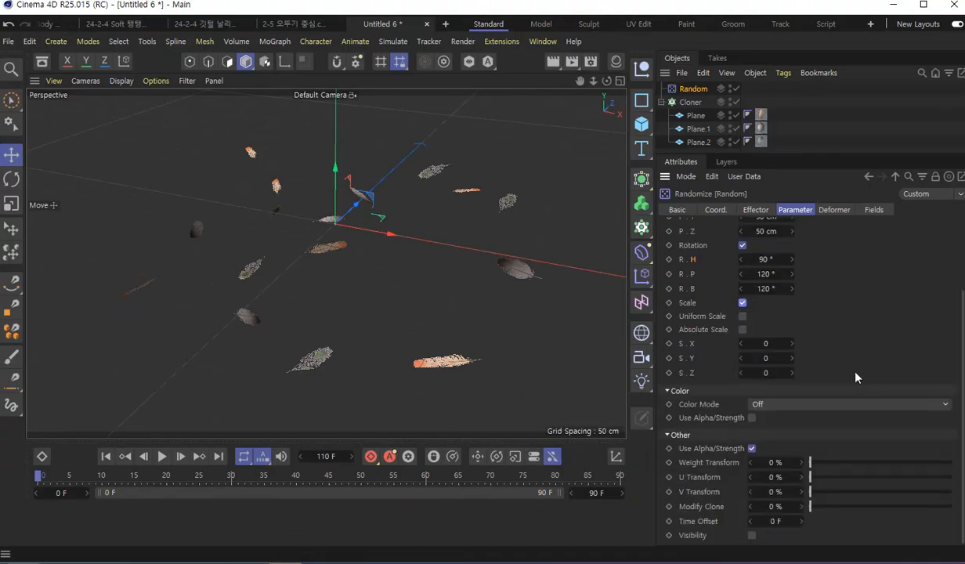
{"action": "left_click", "coordinate": [742, 316]}
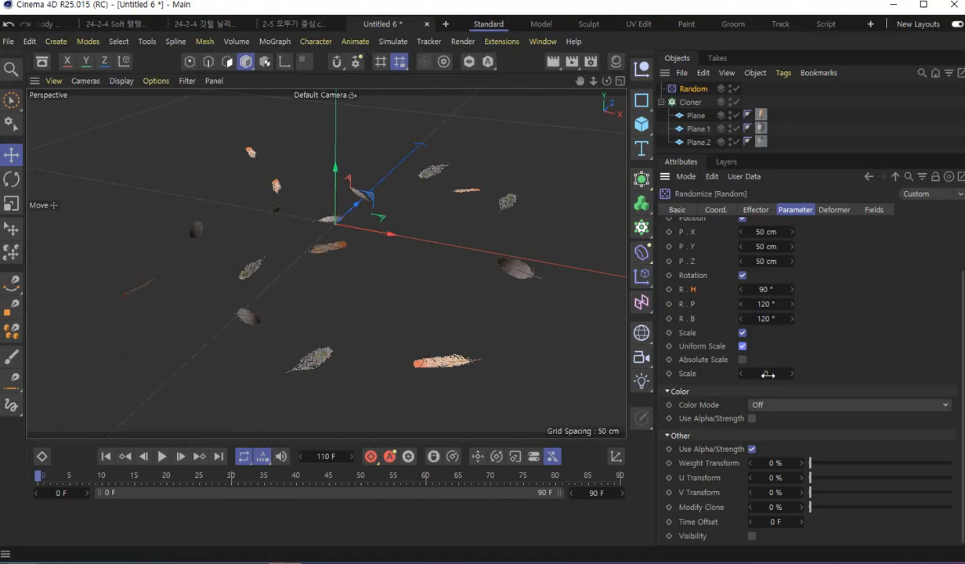
{"action": "left_click", "coordinate": [767, 375]}
{"action": "type", "text": "0.2"}
{"action": "key", "text": "Return"}
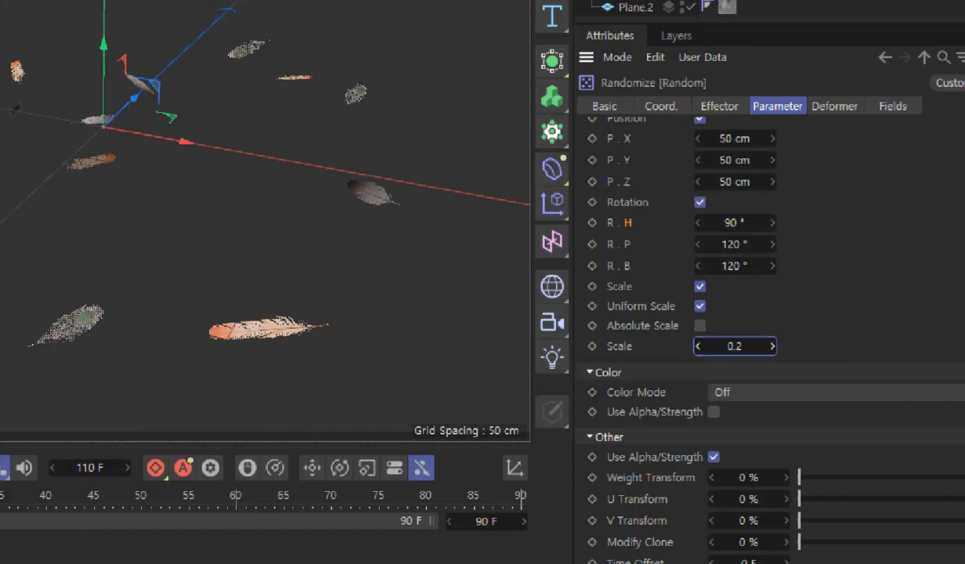
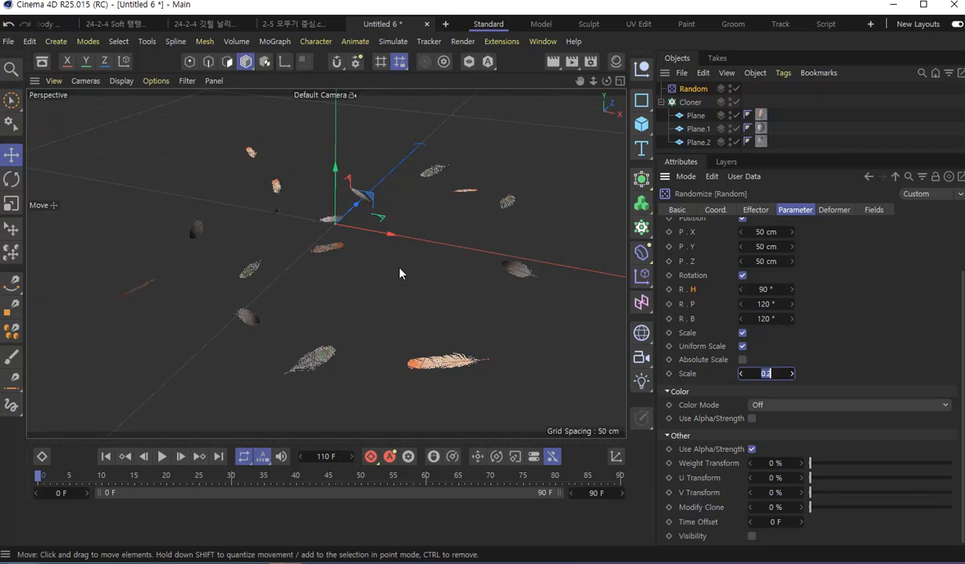
Bring the feathers closer together by setting the Cloner's per-step size to 80 cm along X and Z.
{"action": "mouse_move", "coordinate": [395, 275]}
{"action": "left_mouse_down", "text": "alt"}
{"action": "mouse_move", "coordinate": [399, 261]}
{"action": "mouse_move", "coordinate": [400, 291]}
{"action": "left_mouse_up", "text": "alt"}
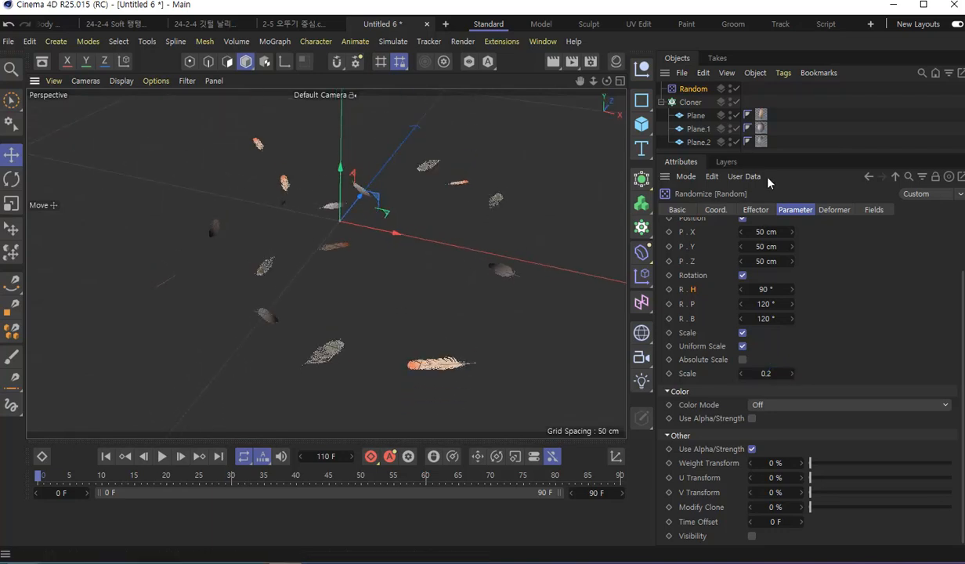
{"action": "left_click_drag", "start_coordinate": [791, 155], "coordinate": [807, 167]}
{"action": "left_click", "coordinate": [690, 102]}
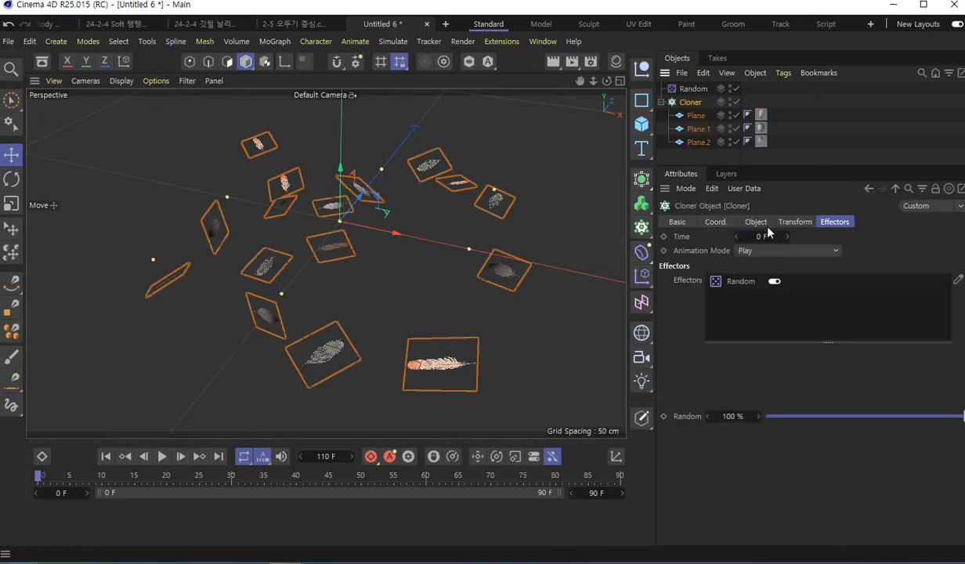
{"action": "left_click", "coordinate": [754, 222]}
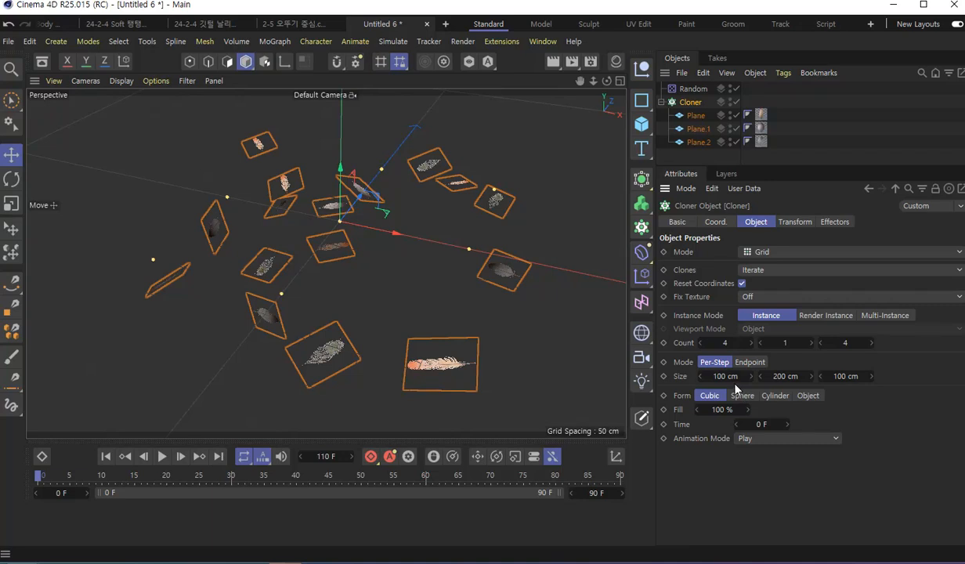
{"action": "mouse_move", "coordinate": [729, 376]}
{"action": "left_mouse_down"}
{"action": "mouse_move", "coordinate": [717, 376]}
{"action": "mouse_move", "coordinate": [727, 376]}
{"action": "left_mouse_up"}
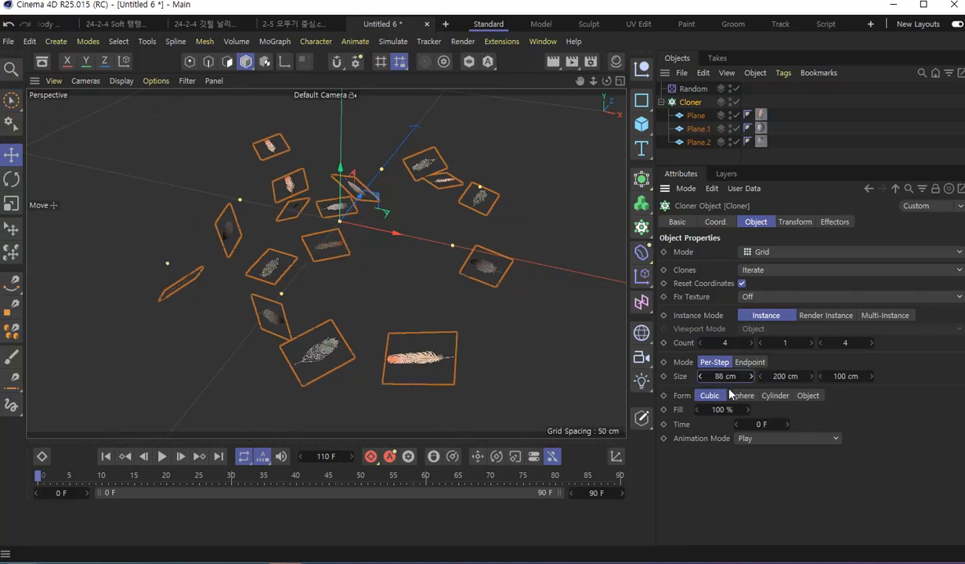
{"action": "double_click", "coordinate": [728, 376]}
{"action": "type", "text": "80"}
{"action": "key", "text": "Return"}
{"action": "double_click", "coordinate": [838, 376]}
{"action": "type", "text": "80"}
{"action": "key", "text": "Return"}
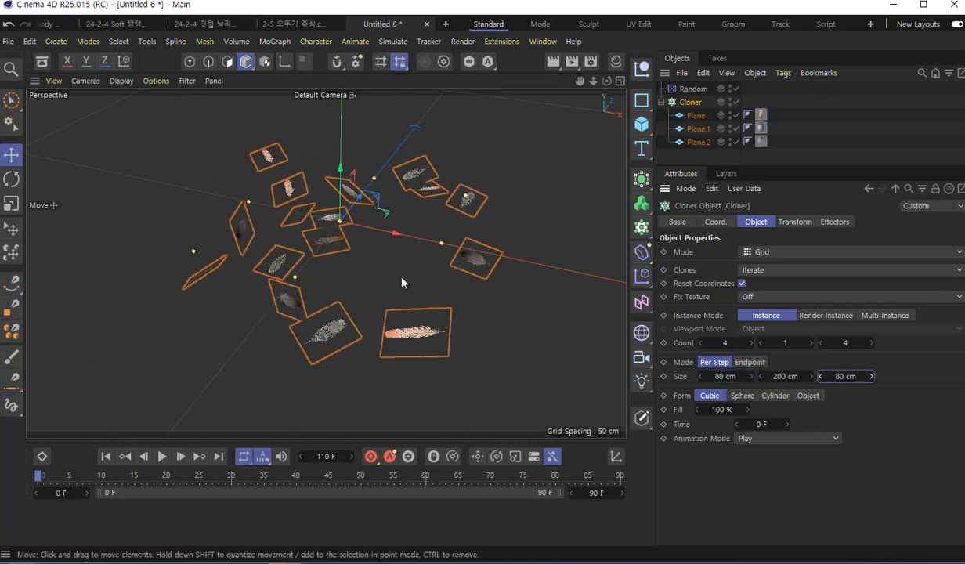
Set the Random effector's seed to 12348 to vary the scattered feather arrangement.
{"action": "left_click_drag", "start_coordinate": [374, 279], "coordinate": [367, 228], "text": "alt"}
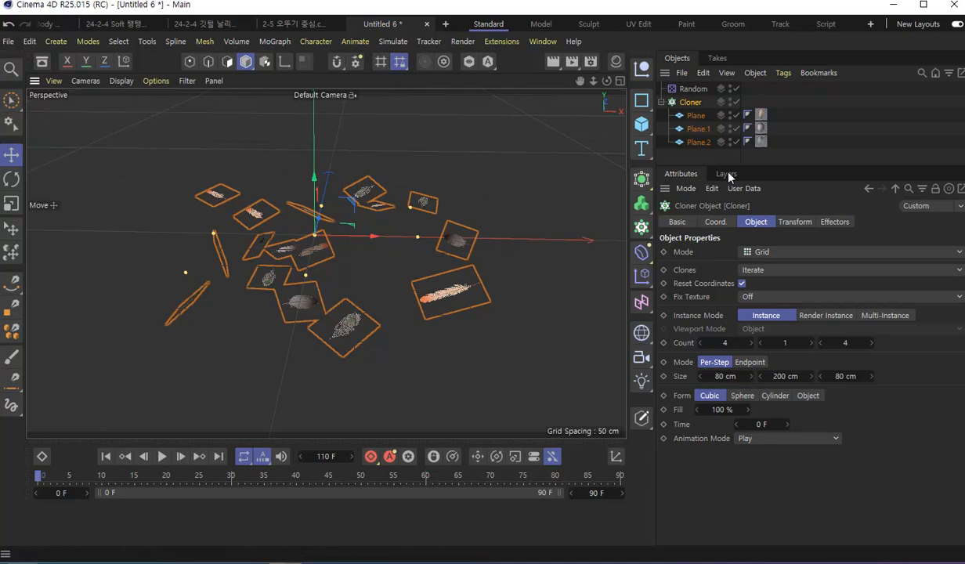
{"action": "left_click", "coordinate": [715, 223]}
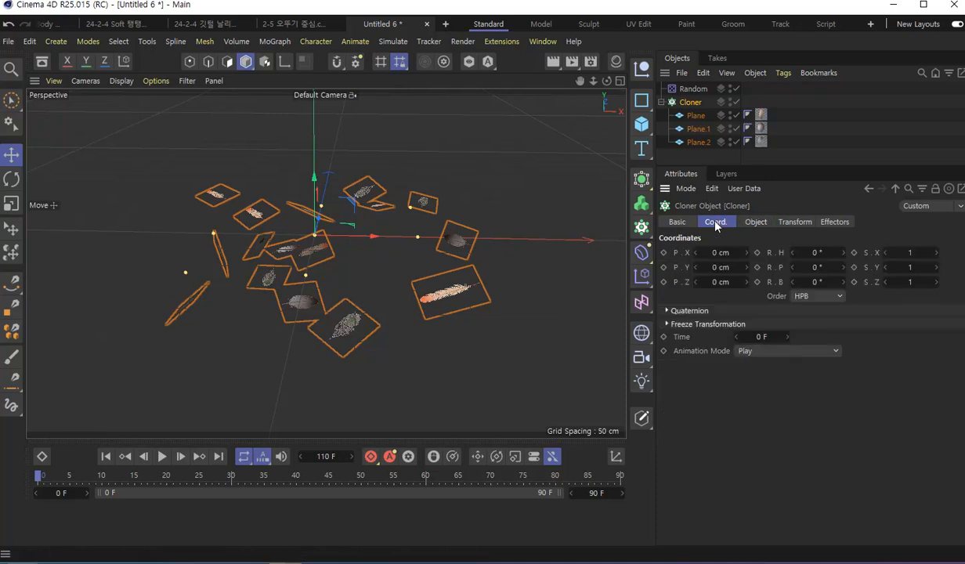
{"action": "left_click", "coordinate": [756, 222]}
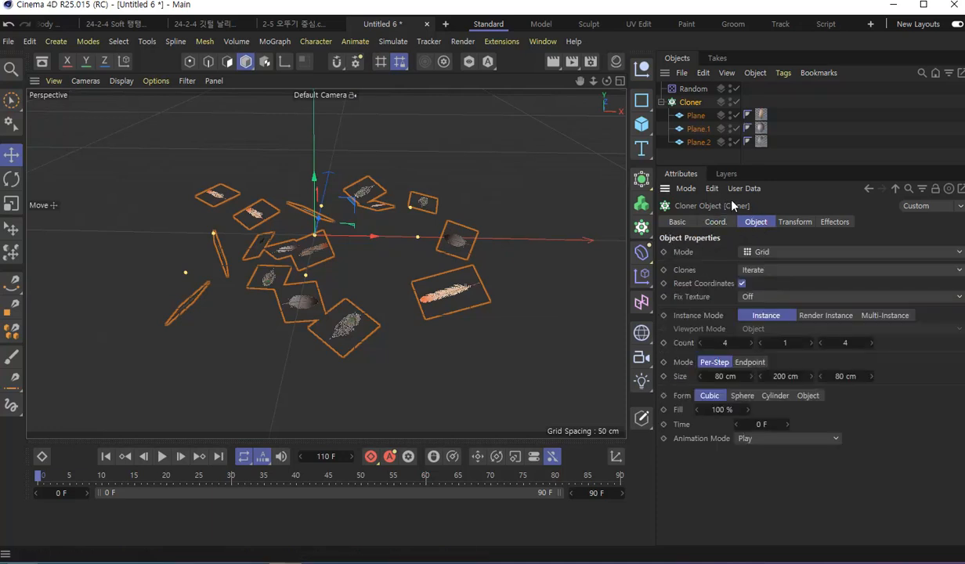
{"action": "left_click", "coordinate": [694, 90]}
{"action": "left_click", "coordinate": [682, 343]}
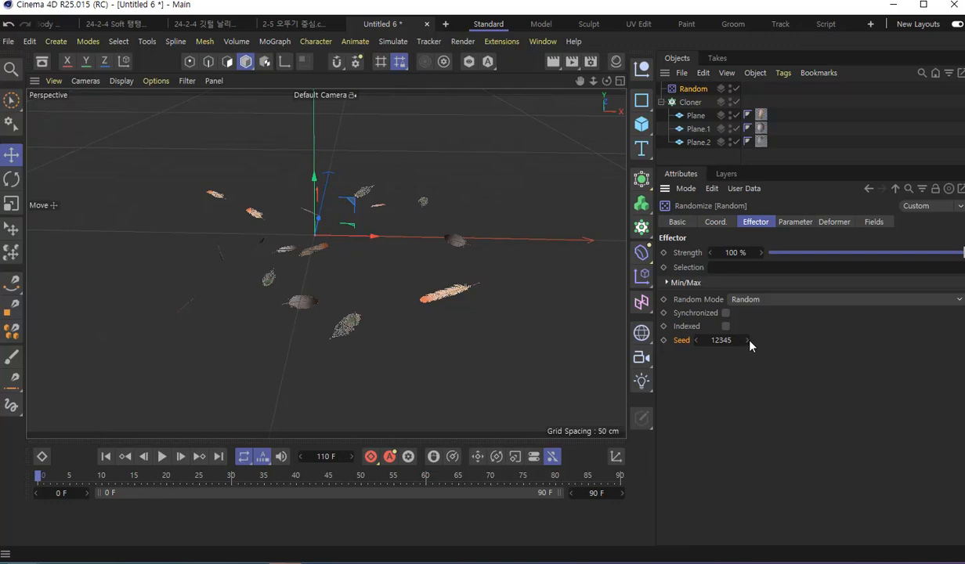
{"action": "left_click", "coordinate": [748, 341]}
{"action": "left_click", "coordinate": [748, 341]}
{"action": "left_click", "coordinate": [748, 341]}
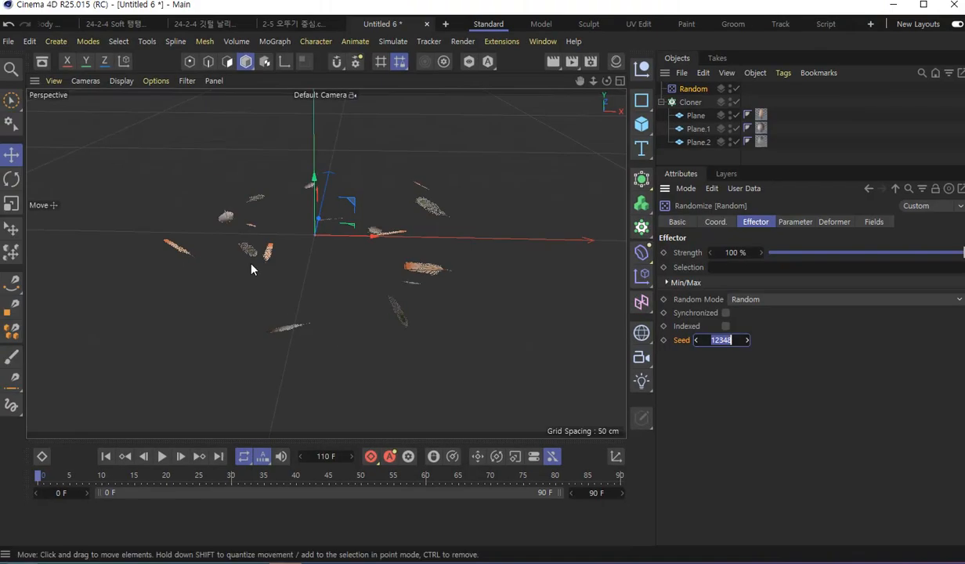
{"action": "left_click_drag", "start_coordinate": [322, 259], "coordinate": [301, 274], "text": "alt"}
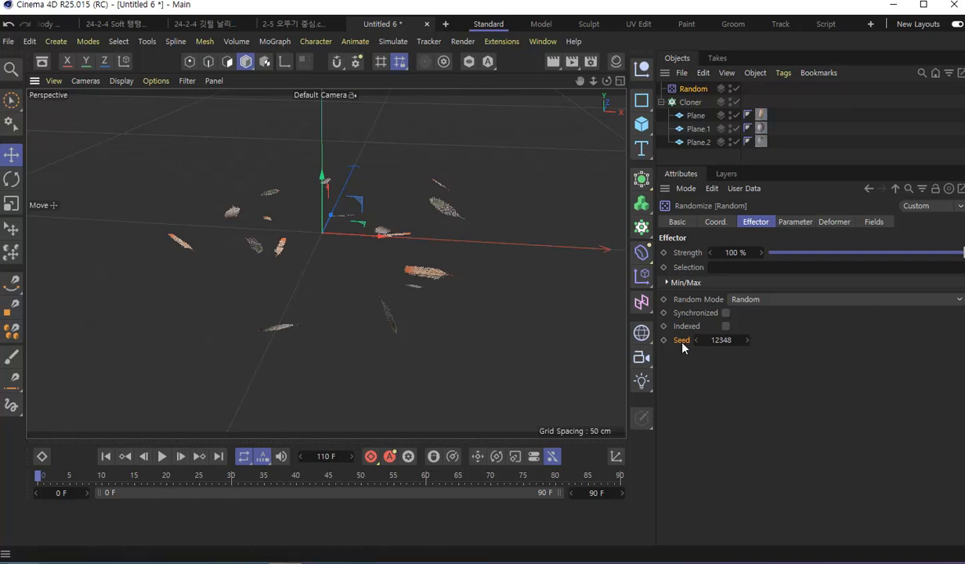
{"action": "mouse_move", "coordinate": [331, 277]}
{"action": "left_mouse_down", "text": "alt"}
{"action": "mouse_move", "coordinate": [293, 308]}
{"action": "mouse_move", "coordinate": [253, 305]}
{"action": "mouse_move", "coordinate": [118, 228]}
{"action": "mouse_move", "coordinate": [201, 279]}
{"action": "mouse_move", "coordinate": [335, 283]}
{"action": "left_mouse_up", "text": "alt"}
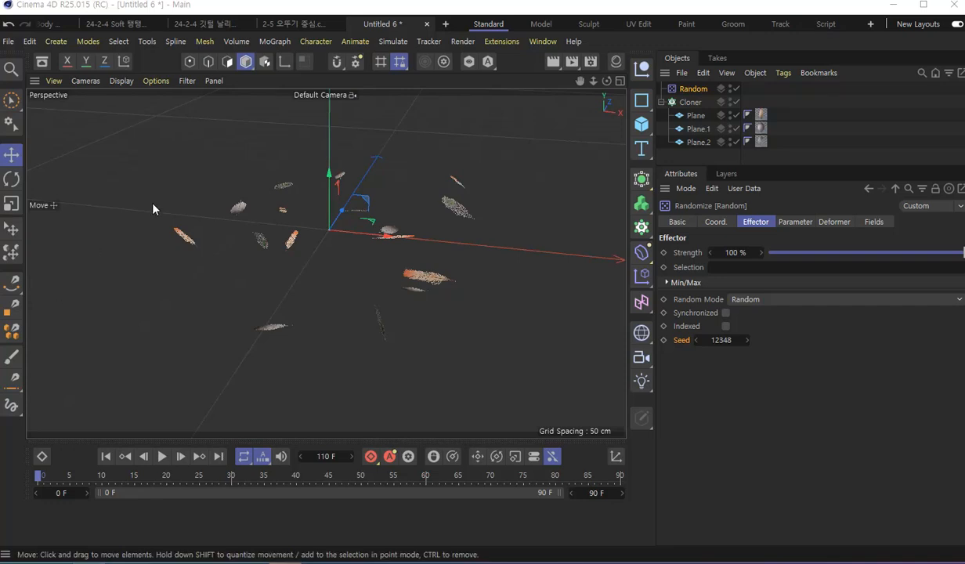
Add a plane to the scene and set both its width and height to 800 cm.
{"action": "left_click", "coordinate": [642, 125]}
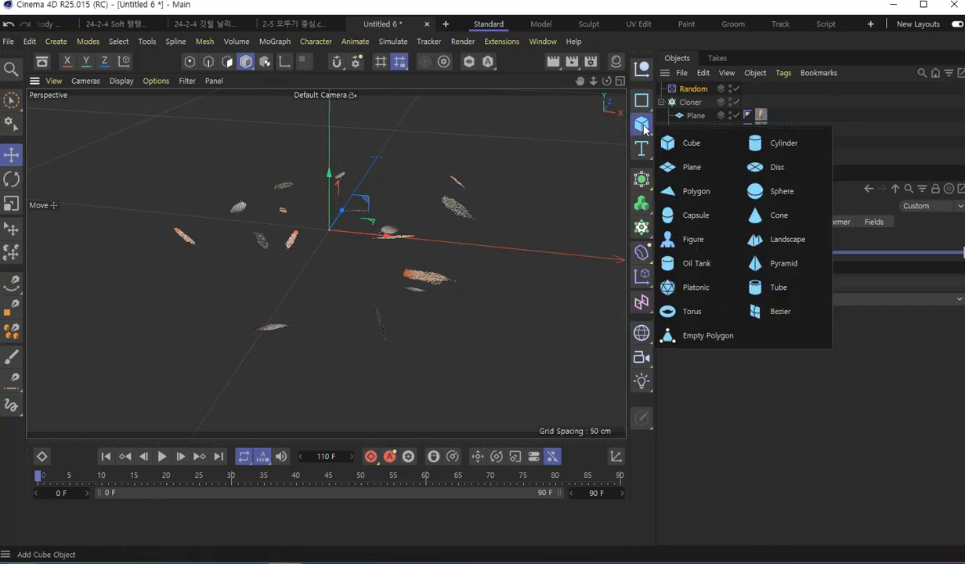
{"action": "left_click", "coordinate": [693, 169]}
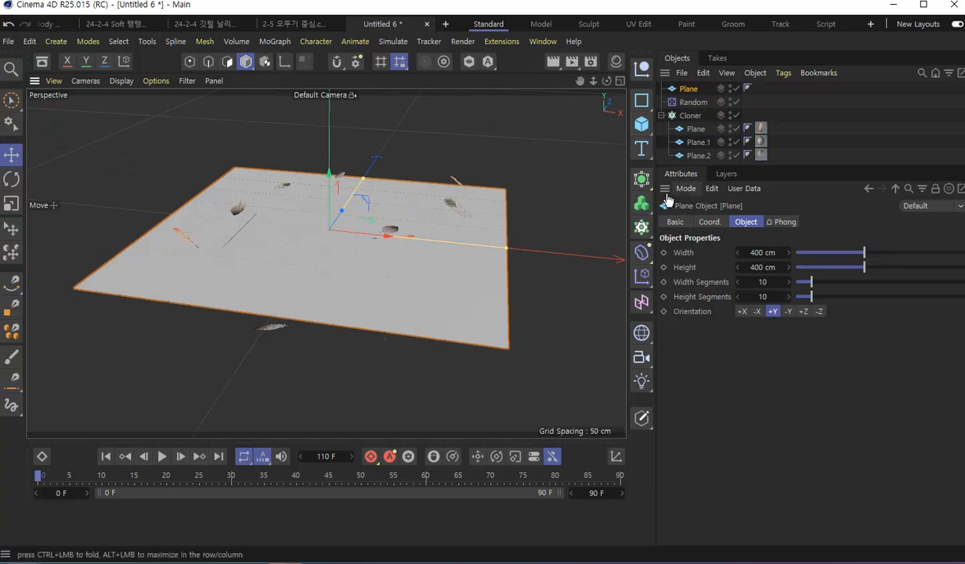
{"action": "double_click", "coordinate": [763, 252]}
{"action": "type", "text": "800"}
{"action": "key", "text": "Return"}
{"action": "double_click", "coordinate": [756, 268]}
{"action": "type", "text": "800"}
{"action": "key", "text": "Return"}
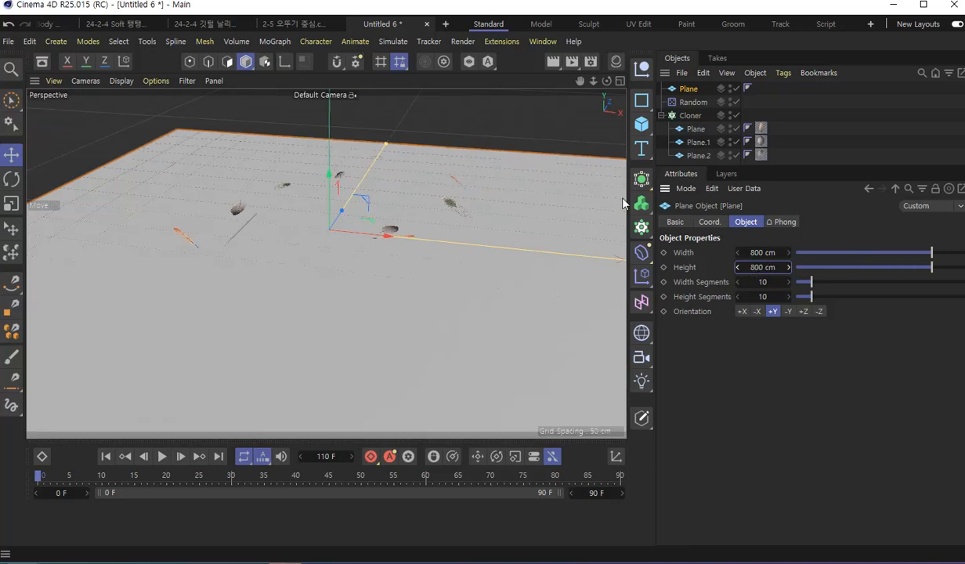
Enlarge the object list area and open the Cloner's name for editing.
{"action": "left_click_drag", "start_coordinate": [705, 167], "coordinate": [709, 244]}
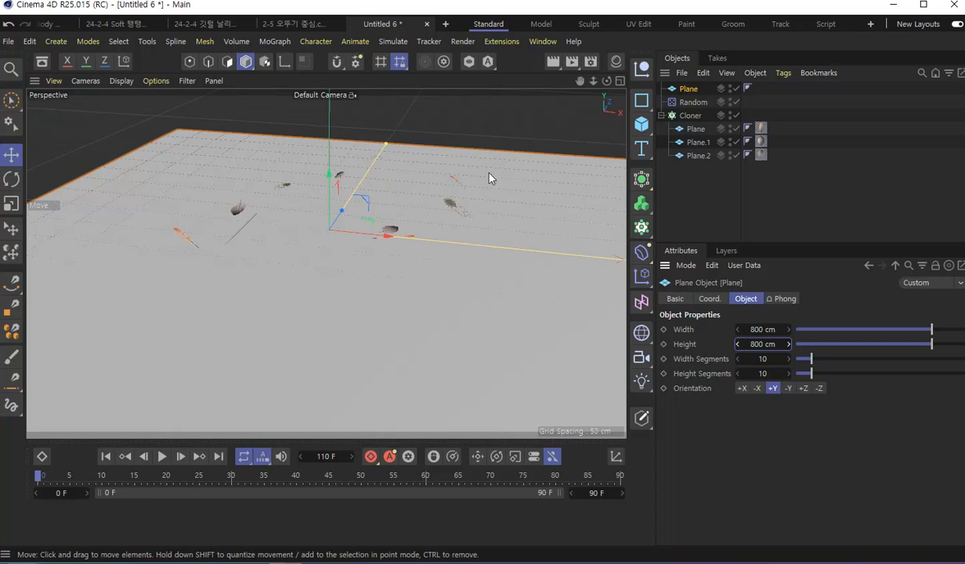
{"action": "left_click", "coordinate": [693, 116]}
{"action": "double_click", "coordinate": [693, 116]}
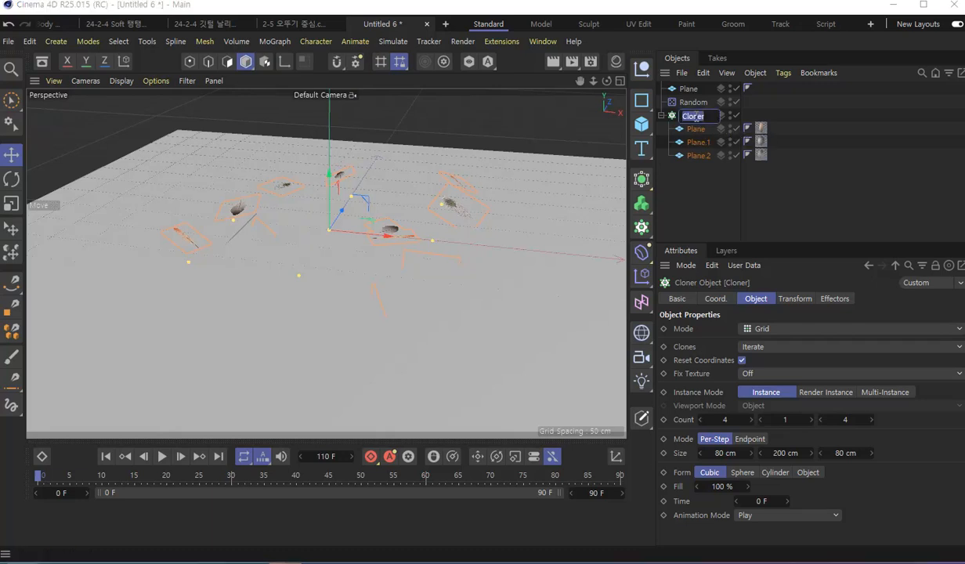
Rename the cloner as 깃털들 and raise it vertically, well above the floor plane.
{"action": "type", "text": "ㅋ깃털들"}
{"action": "key", "text": "Return"}
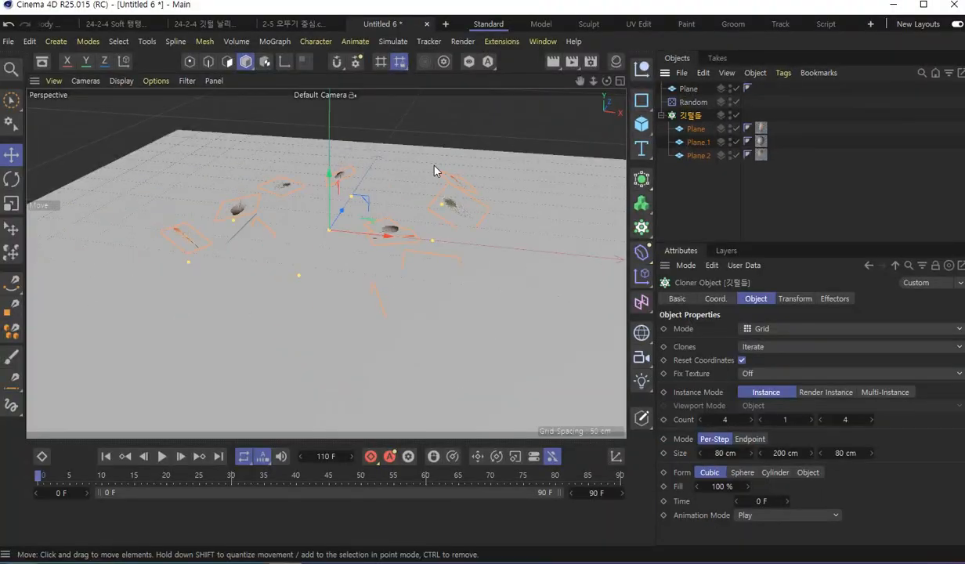
{"action": "mouse_move", "coordinate": [383, 164]}
{"action": "left_mouse_down", "text": "alt"}
{"action": "mouse_move", "coordinate": [390, 222]}
{"action": "mouse_move", "coordinate": [394, 187]}
{"action": "mouse_move", "coordinate": [397, 201]}
{"action": "mouse_move", "coordinate": [349, 196]}
{"action": "mouse_move", "coordinate": [355, 130]}
{"action": "left_mouse_up", "text": "alt"}
{"action": "scroll", "coordinate": [433, 159], "scroll_direction": "down", "scroll_amount": 5}
{"action": "middle_click_drag", "start_coordinate": [470, 149], "coordinate": [462, 260], "text": "alt"}
{"action": "mouse_move", "coordinate": [372, 249]}
{"action": "left_mouse_down"}
{"action": "mouse_move", "coordinate": [374, 153]}
{"action": "mouse_move", "coordinate": [396, 111]}
{"action": "mouse_move", "coordinate": [383, 103]}
{"action": "left_mouse_up"}
{"action": "middle_click_drag", "start_coordinate": [488, 227], "coordinate": [455, 198], "text": "alt"}
{"action": "left_click_drag", "start_coordinate": [455, 198], "coordinate": [397, 209], "text": "alt"}
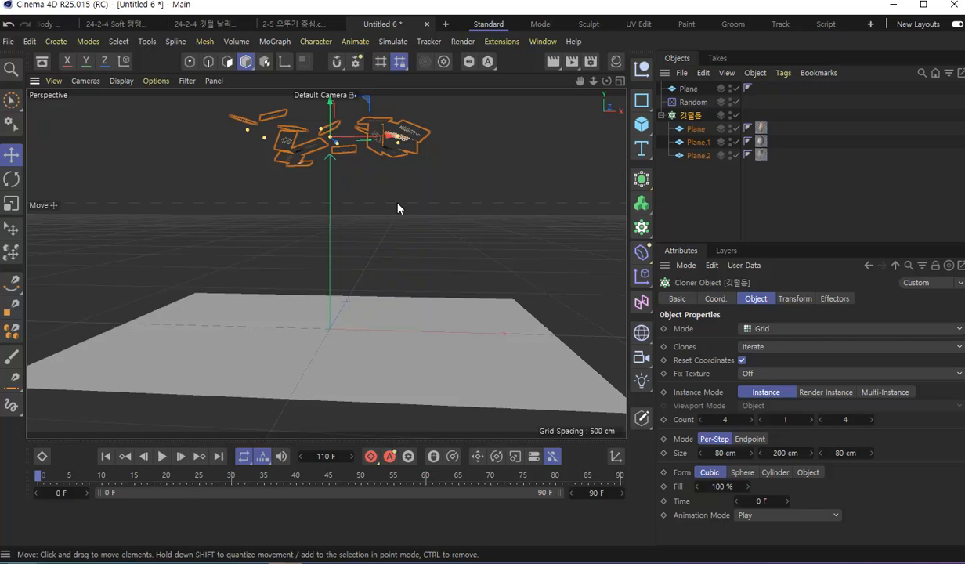
Add a Rigid Body simulation tag to the 깃털들 cloner and show its collision settings.
{"action": "left_click", "coordinate": [704, 204]}
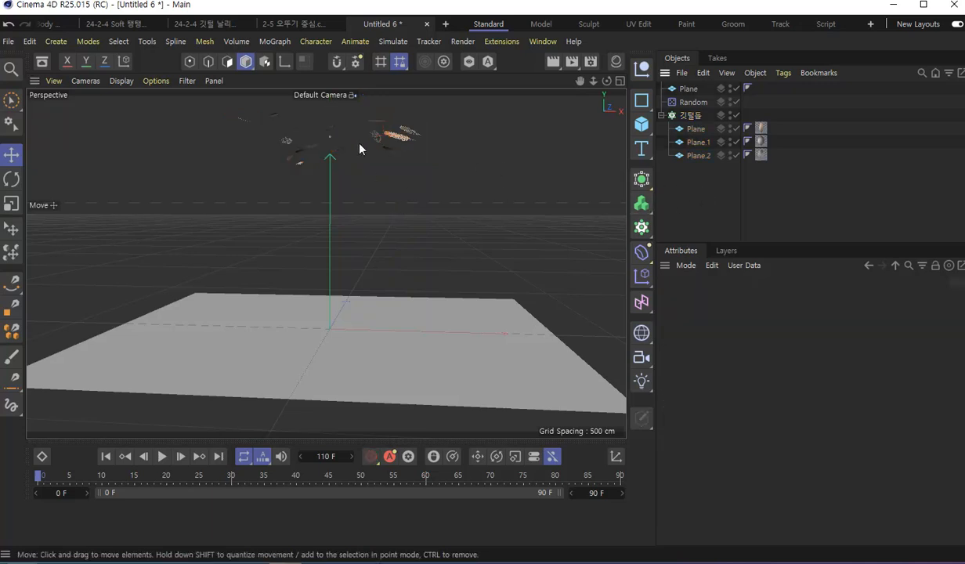
{"action": "left_click", "coordinate": [696, 118]}
{"action": "right_click", "coordinate": [696, 118]}
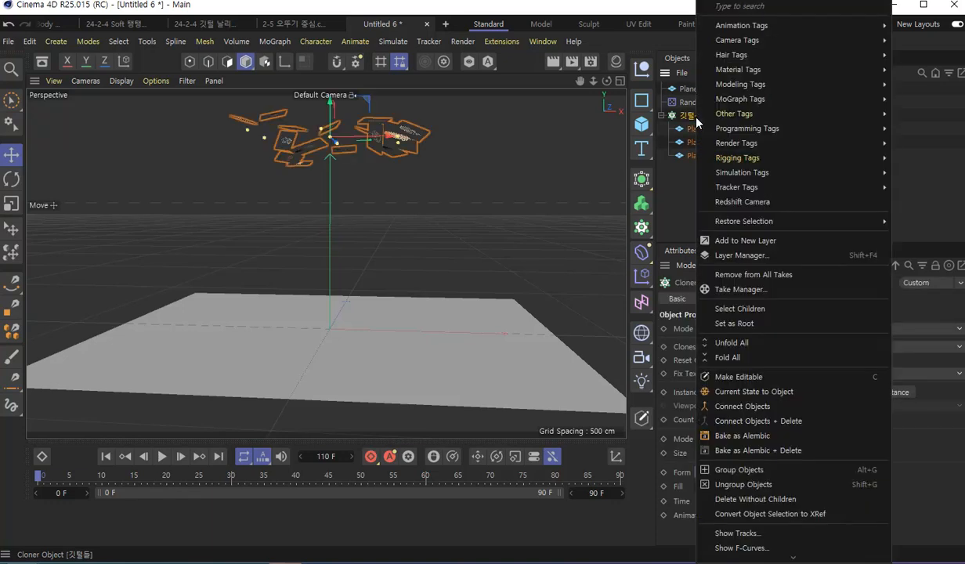
{"action": "mouse_move", "coordinate": [791, 173]}
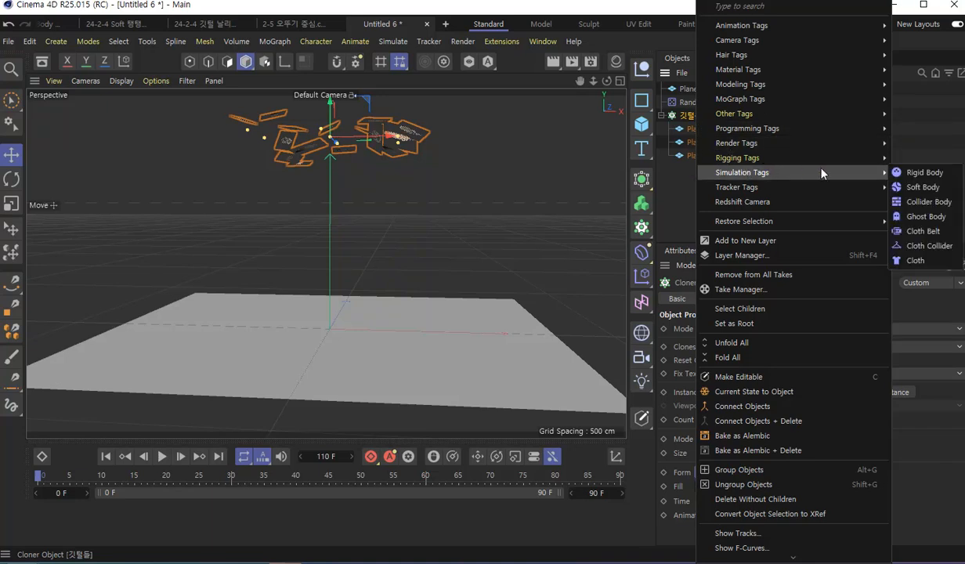
{"action": "left_click", "coordinate": [924, 172]}
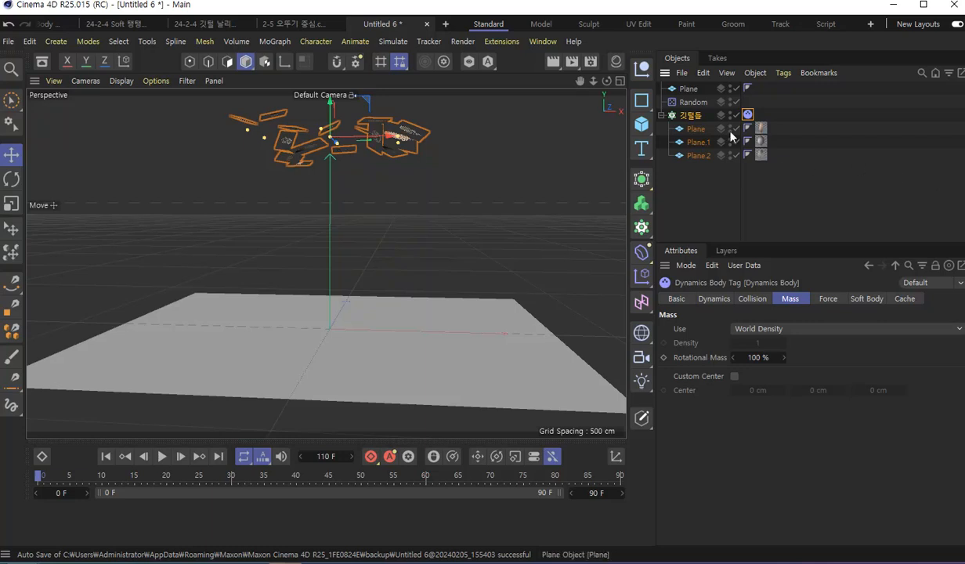
{"action": "left_click", "coordinate": [752, 298]}
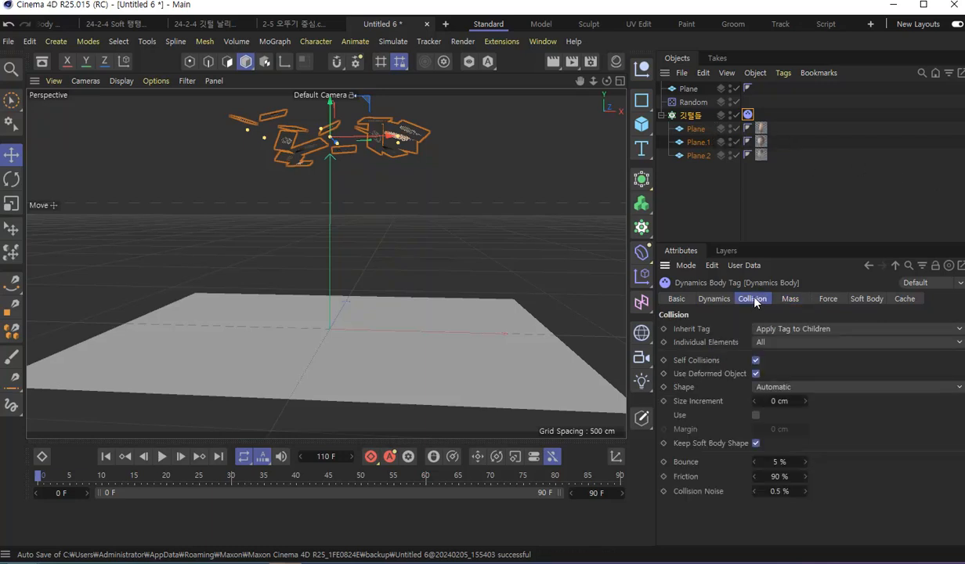
Add a Collider Body simulation tag to the floor plane.
{"action": "right_click", "coordinate": [694, 90]}
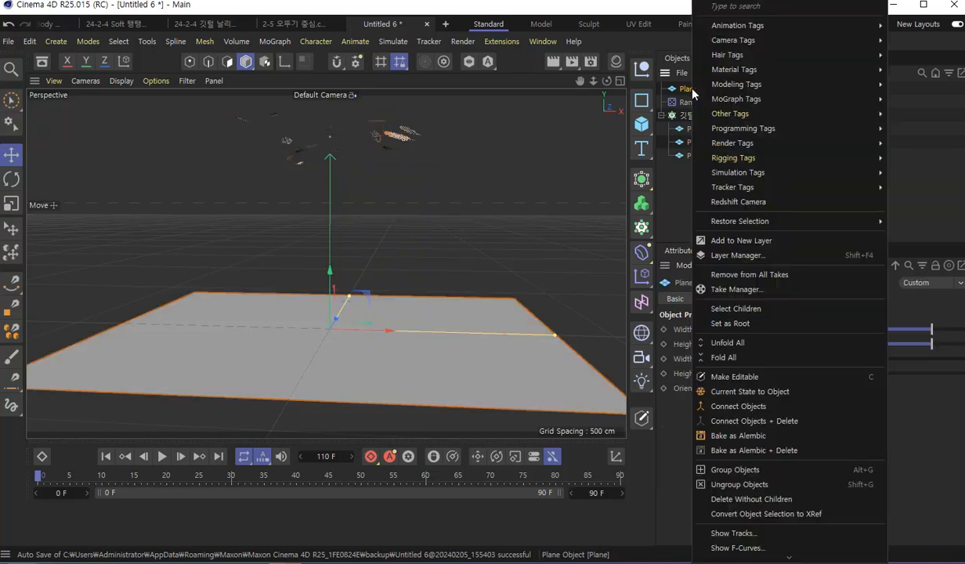
{"action": "mouse_move", "coordinate": [728, 159]}
{"action": "mouse_move", "coordinate": [856, 172]}
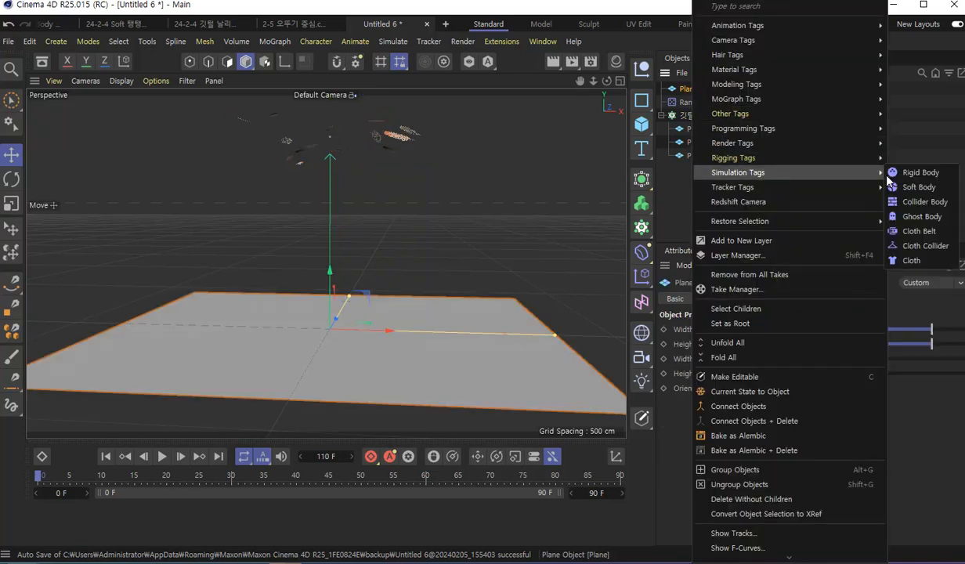
{"action": "left_click", "coordinate": [925, 202]}
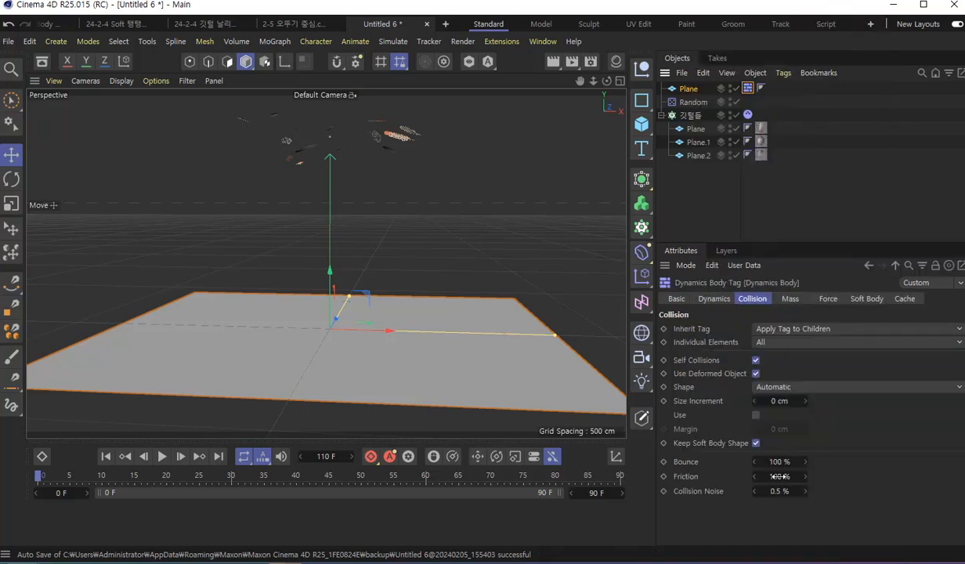
Extend the end of the animation timeline to 180 F.
{"action": "double_click", "coordinate": [595, 492]}
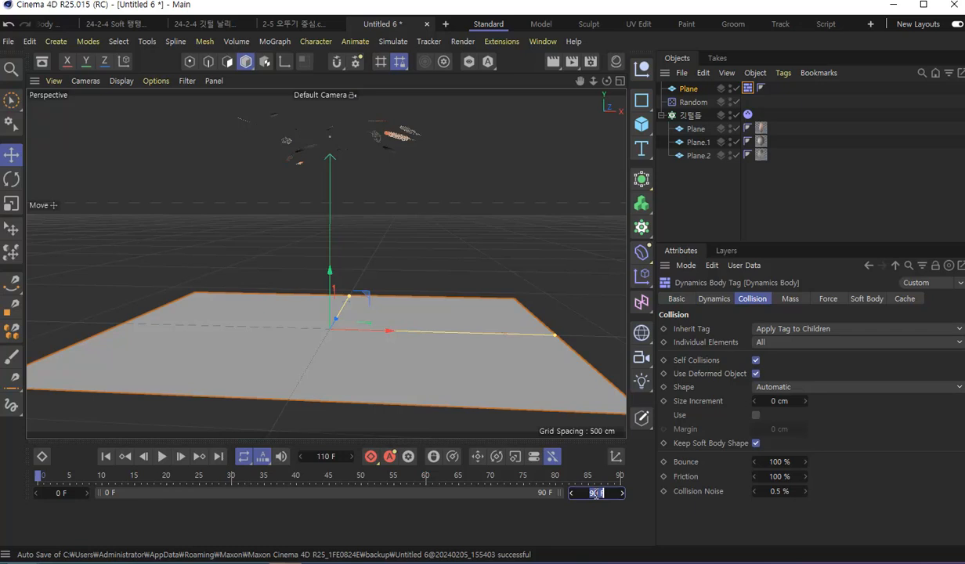
{"action": "type", "text": "180"}
{"action": "key", "text": "Return"}
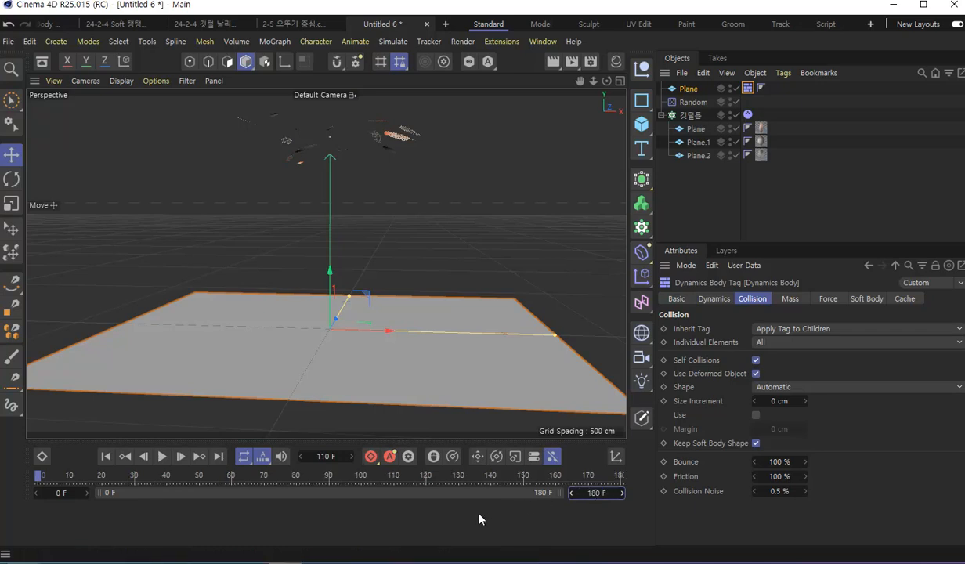
Play the simulation from the start and check from floor level how the feathers meet the plane.
{"action": "key", "text": "F8"}
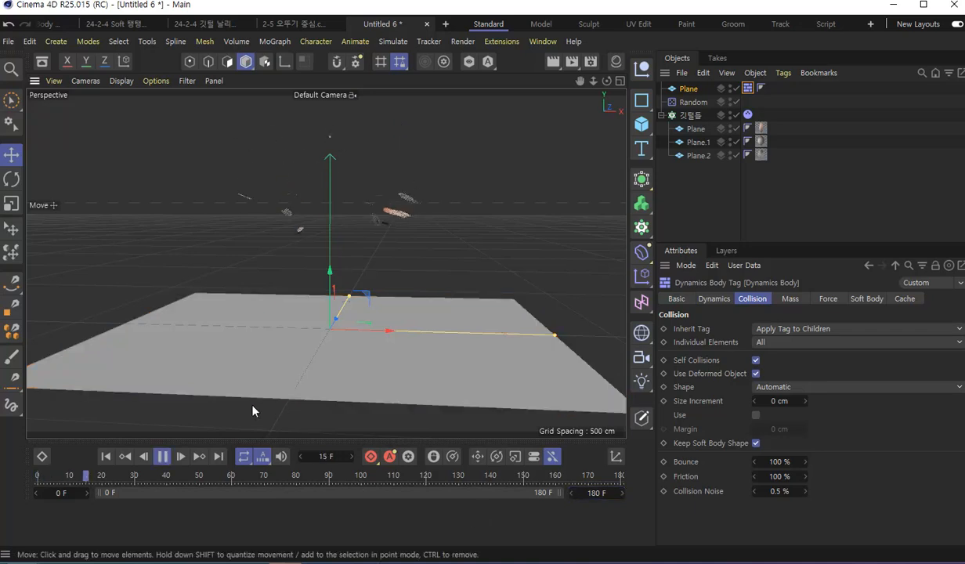
{"action": "key", "text": "F8"}
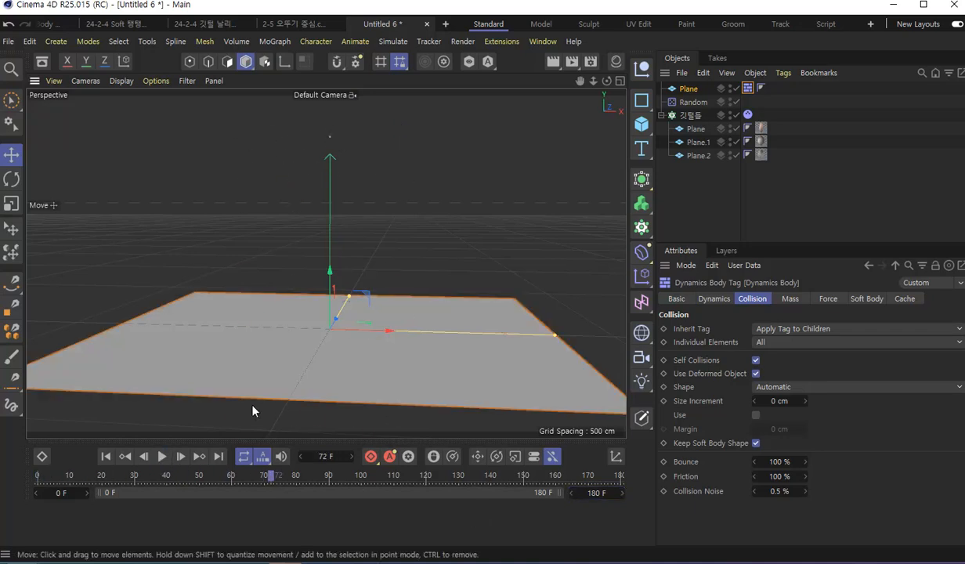
{"action": "left_click", "coordinate": [106, 456]}
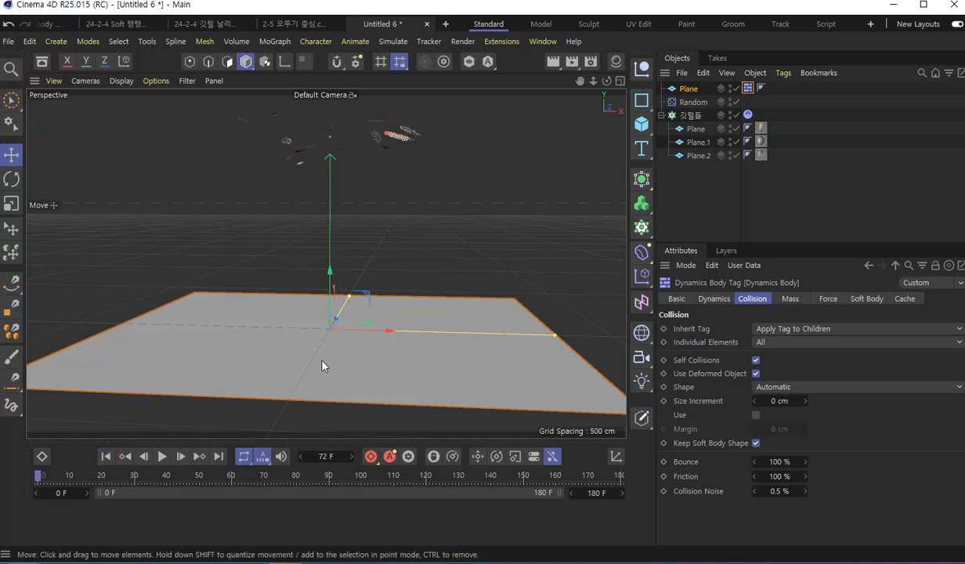
{"action": "left_click_drag", "start_coordinate": [316, 368], "coordinate": [338, 308], "text": "alt"}
{"action": "key", "text": "F8"}
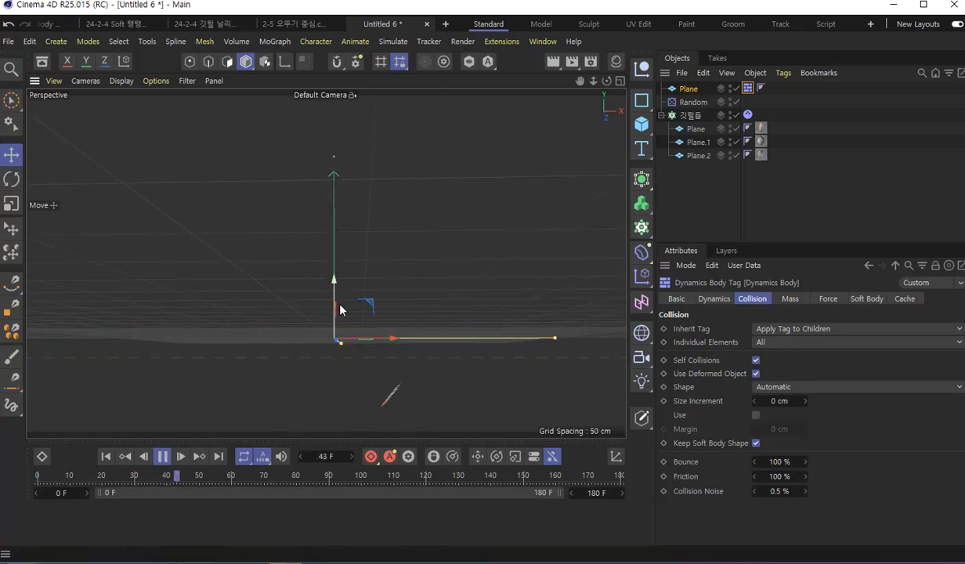
{"action": "key", "text": "F8"}
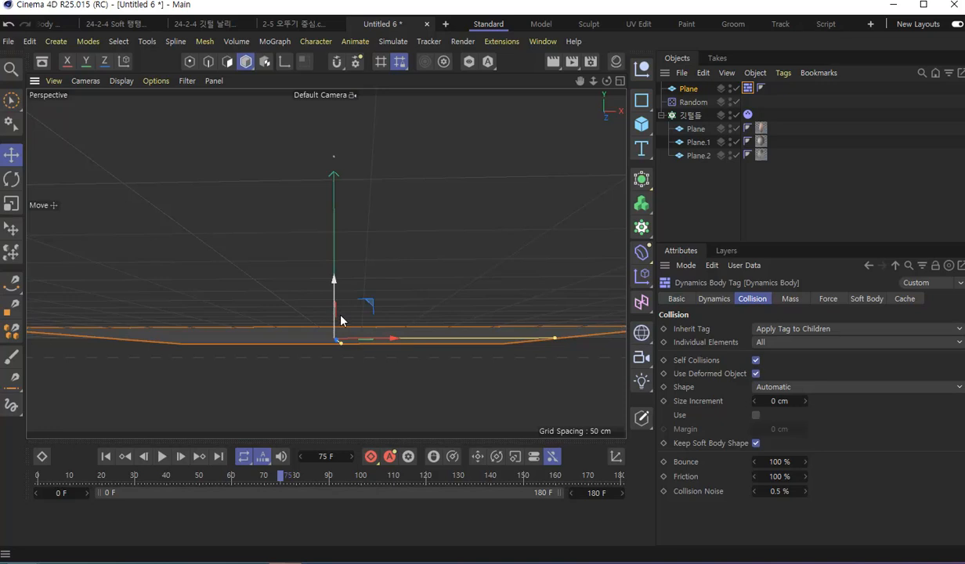
Replay the feather drop several times from above the floor and return to the first frame.
{"action": "left_click_drag", "start_coordinate": [345, 318], "coordinate": [342, 337], "text": "alt"}
{"action": "mouse_move", "coordinate": [344, 352]}
{"action": "left_mouse_down", "text": "alt"}
{"action": "mouse_move", "coordinate": [345, 383]}
{"action": "mouse_move", "coordinate": [342, 369]}
{"action": "left_mouse_up", "text": "alt"}
{"action": "left_click", "coordinate": [107, 456]}
{"action": "key", "text": "F8"}
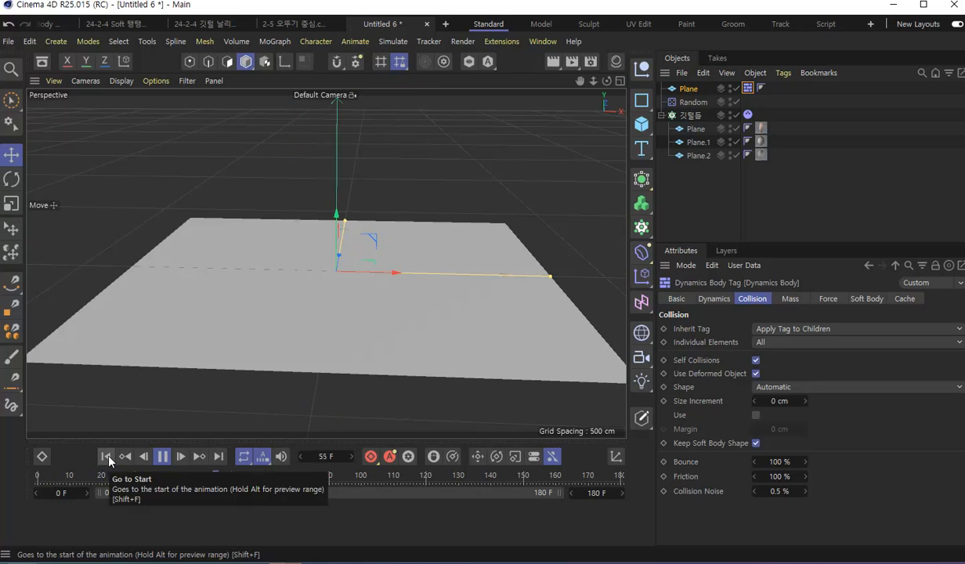
{"action": "key", "text": "F8"}
{"action": "left_click", "coordinate": [106, 456]}
{"action": "key", "text": "F8"}
{"action": "key", "text": "F8"}
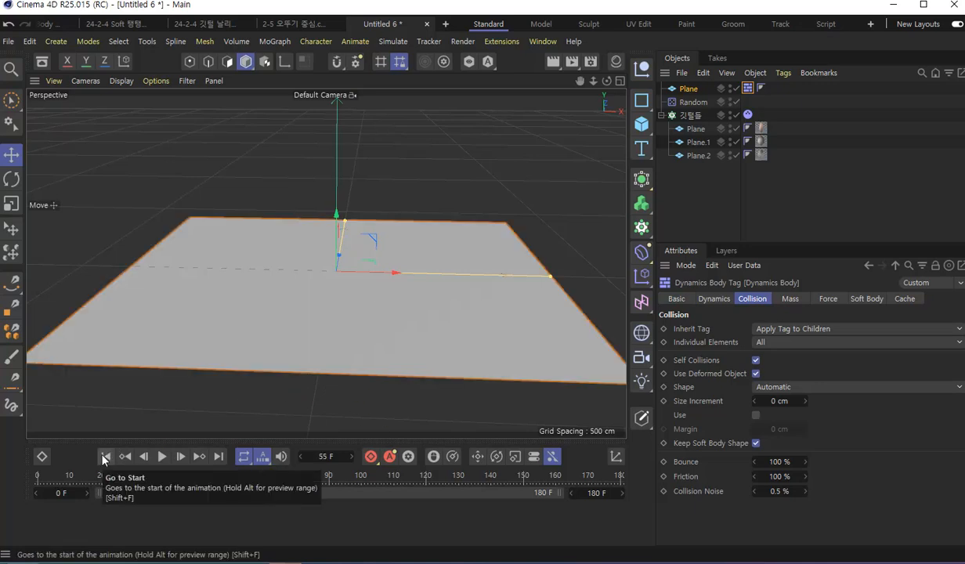
{"action": "left_click", "coordinate": [102, 457]}
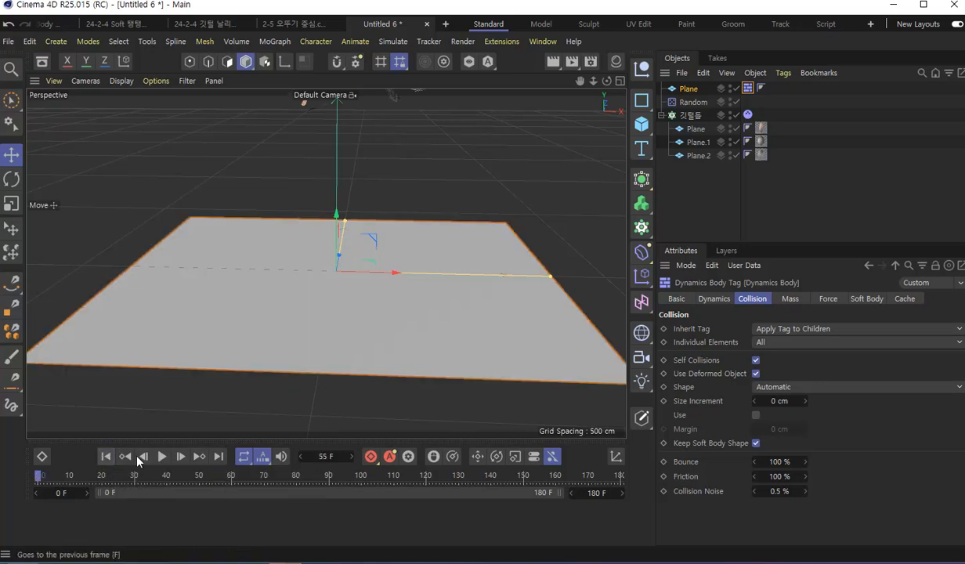
{"action": "left_click", "coordinate": [163, 457]}
{"action": "left_click", "coordinate": [163, 458]}
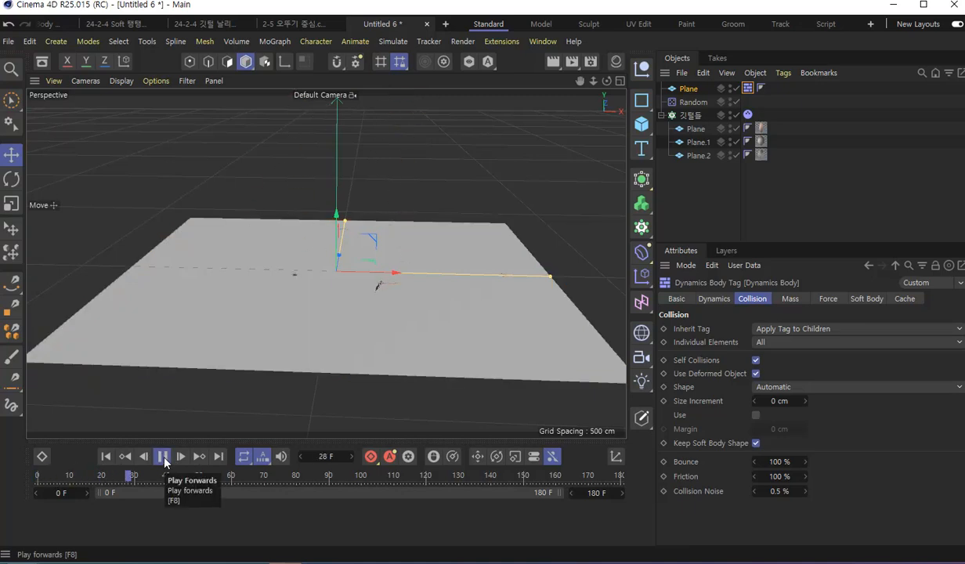
{"action": "left_click", "coordinate": [103, 457]}
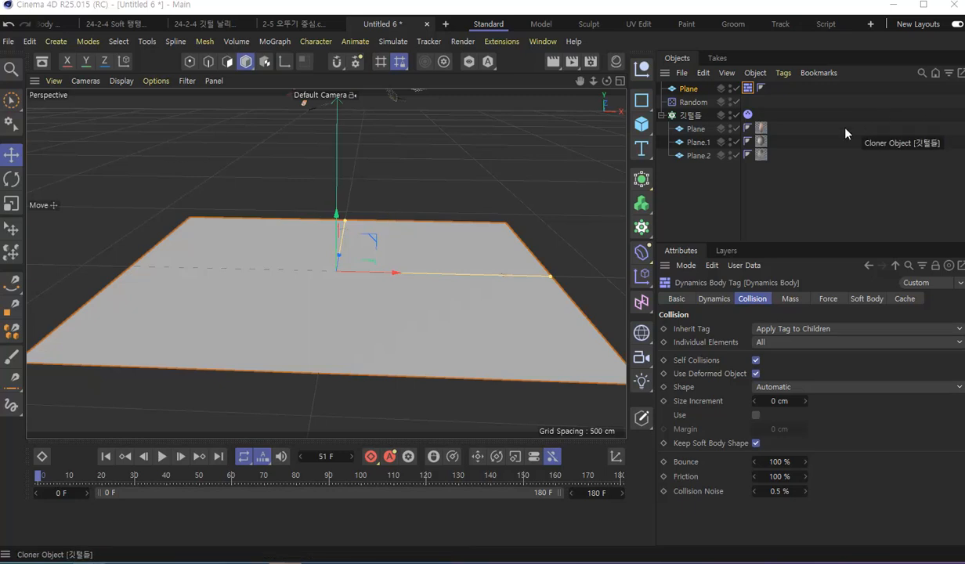
Set Individual Elements to Top Level in the collision settings of the feather cloner's Dynamics Body tag.
{"action": "left_click", "coordinate": [748, 115]}
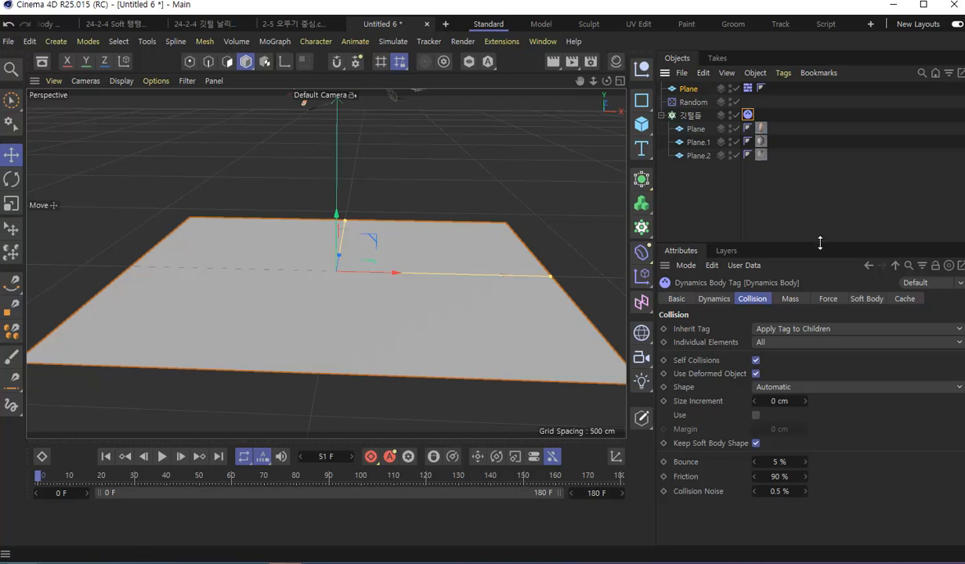
{"action": "left_click_drag", "start_coordinate": [821, 243], "coordinate": [825, 201]}
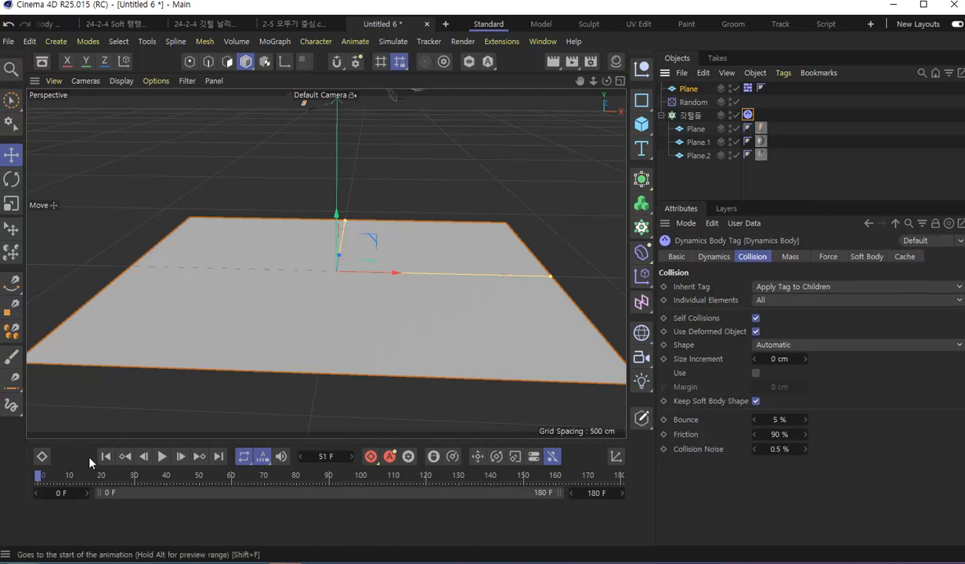
{"action": "left_click_drag", "start_coordinate": [433, 187], "coordinate": [425, 263], "text": "alt"}
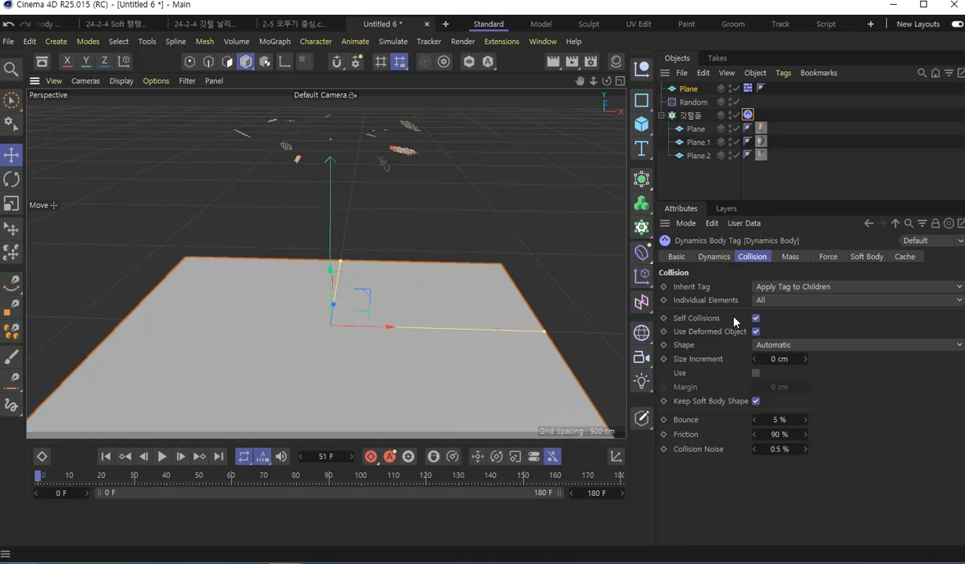
{"action": "left_click", "coordinate": [787, 301]}
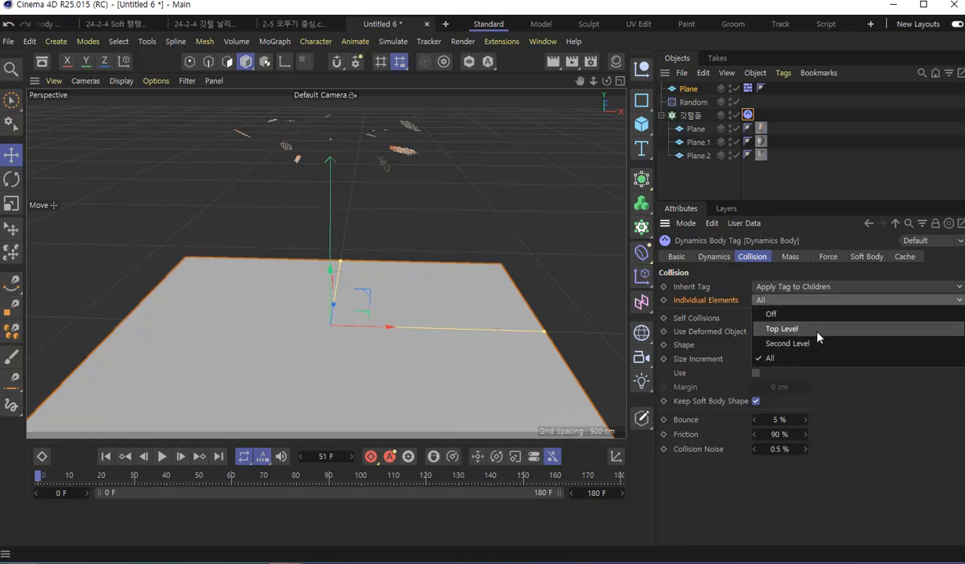
{"action": "left_click", "coordinate": [815, 330]}
{"action": "left_click", "coordinate": [761, 300]}
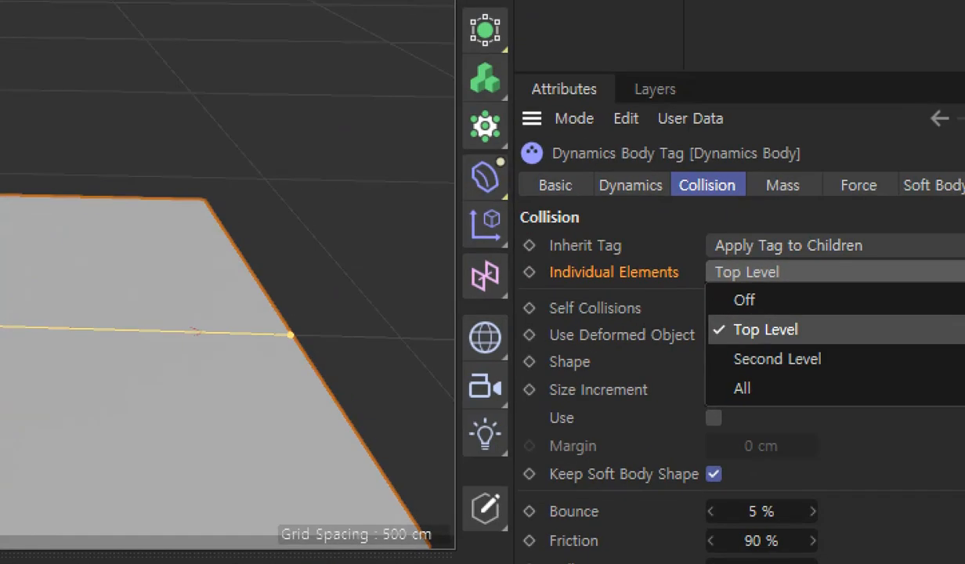
{"action": "left_click", "coordinate": [800, 338]}
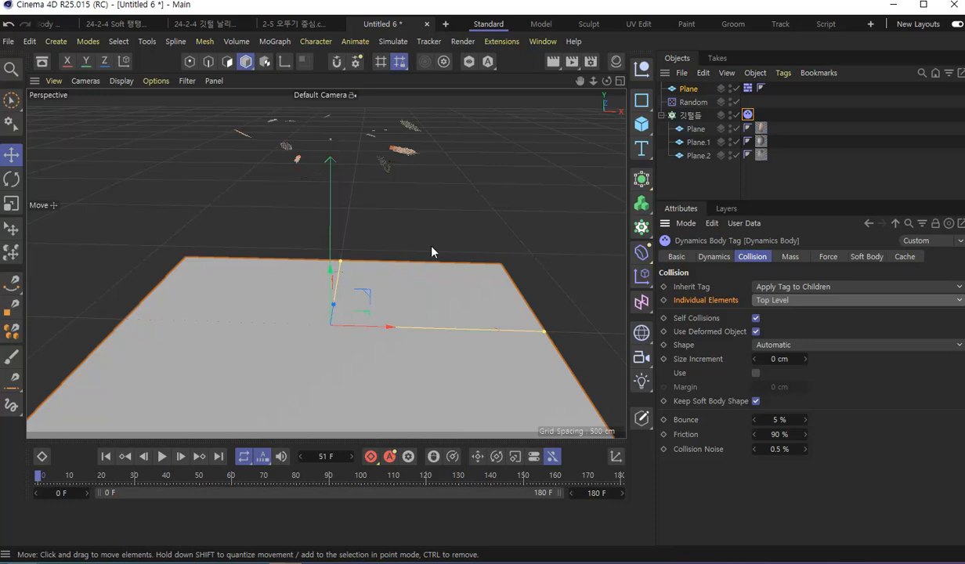
Enable Visualization in the Dynamics section of the project settings.
{"action": "left_click", "coordinate": [32, 42]}
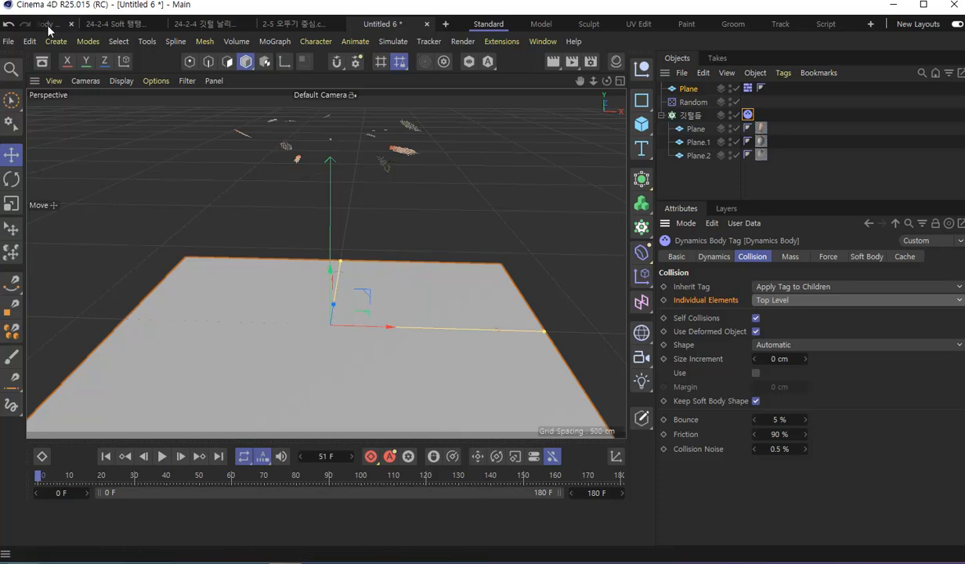
{"action": "left_click", "coordinate": [25, 44]}
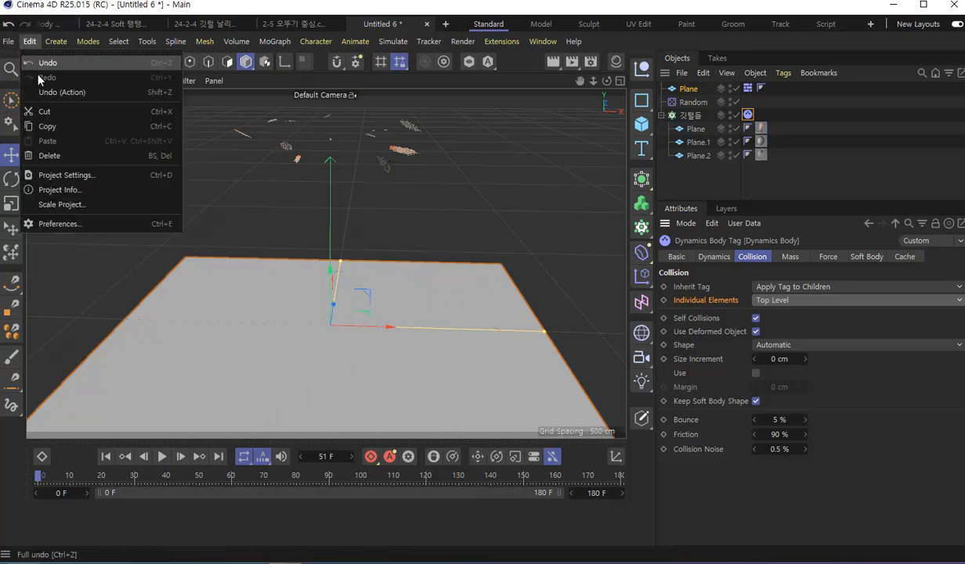
{"action": "left_click", "coordinate": [73, 173]}
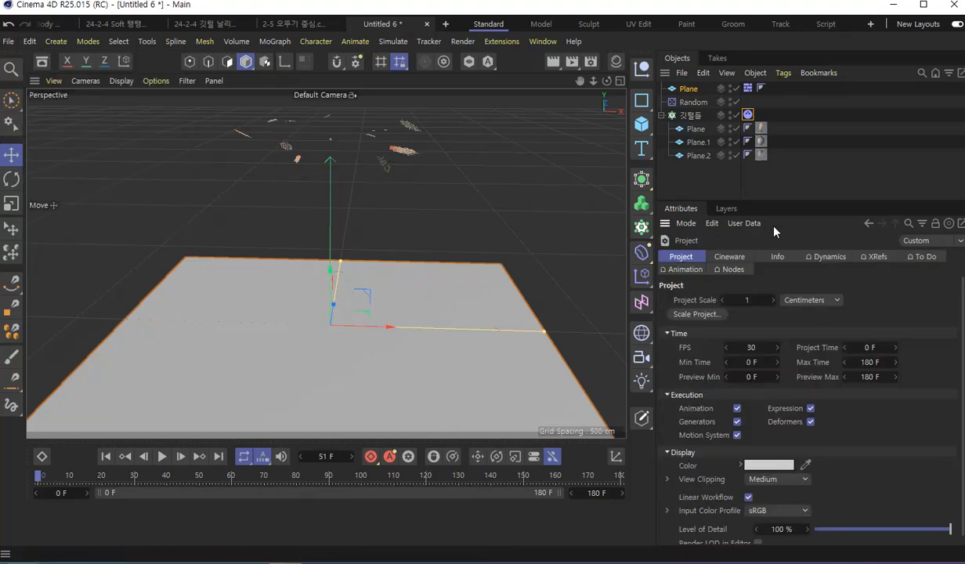
{"action": "left_click", "coordinate": [831, 257]}
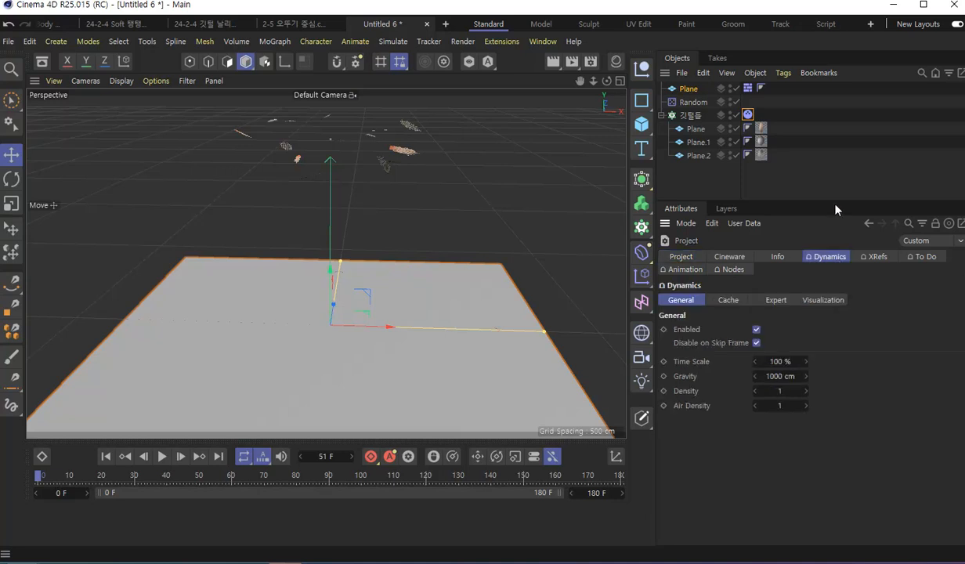
{"action": "left_click_drag", "start_coordinate": [835, 202], "coordinate": [841, 180]}
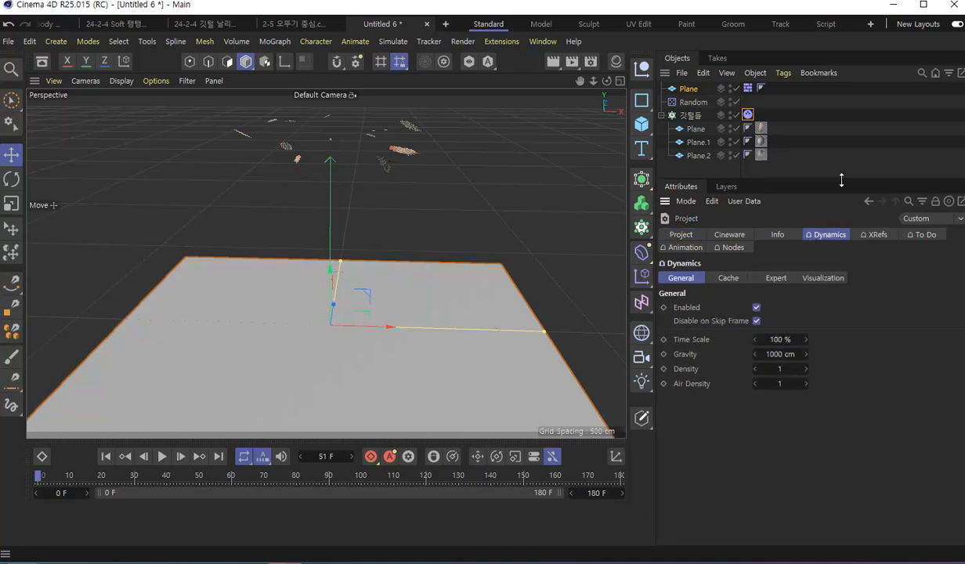
{"action": "left_click", "coordinate": [824, 279]}
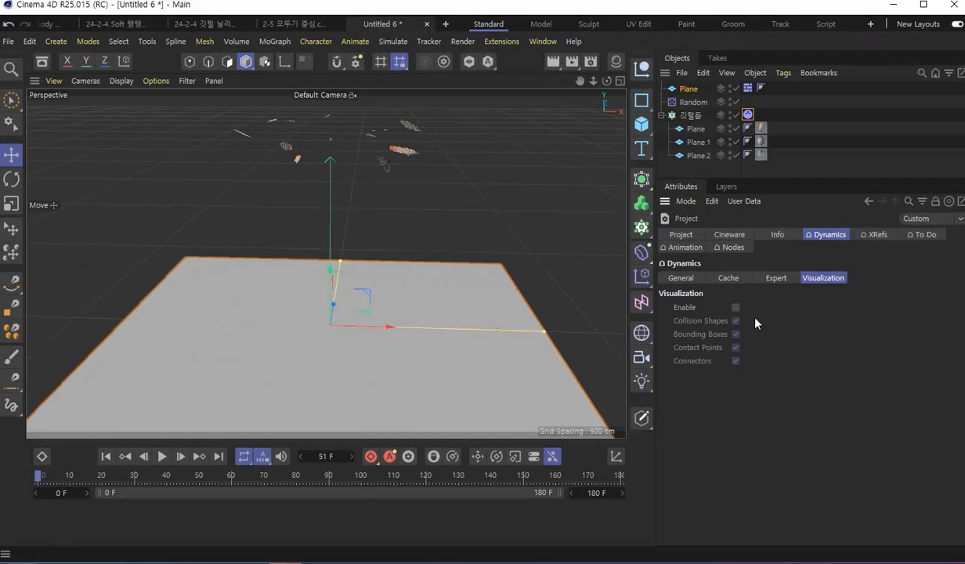
{"action": "left_click", "coordinate": [605, 335]}
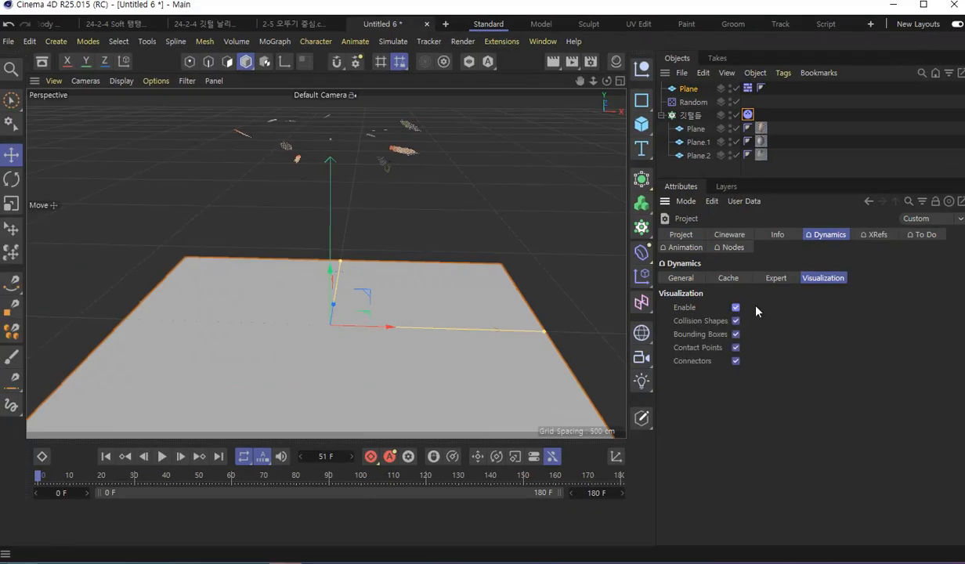
Check the geometry of the feathers and floor in Gouraud Shading (Lines), and return the viewport to Gouraud Shading.
{"action": "scroll", "coordinate": [349, 160], "scroll_direction": "up", "scroll_amount": 1}
{"action": "left_click", "coordinate": [121, 80]}
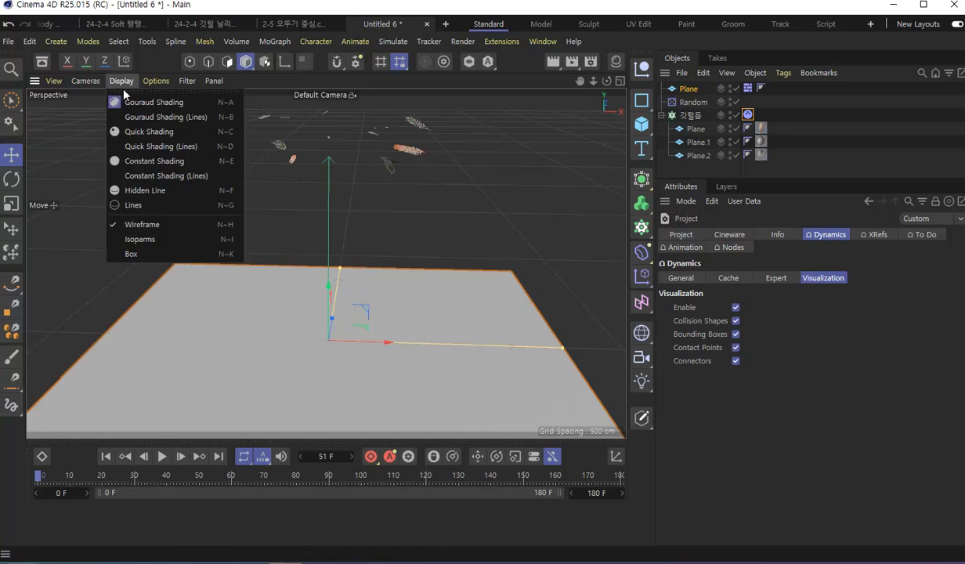
{"action": "left_click", "coordinate": [132, 114]}
{"action": "left_click", "coordinate": [126, 80]}
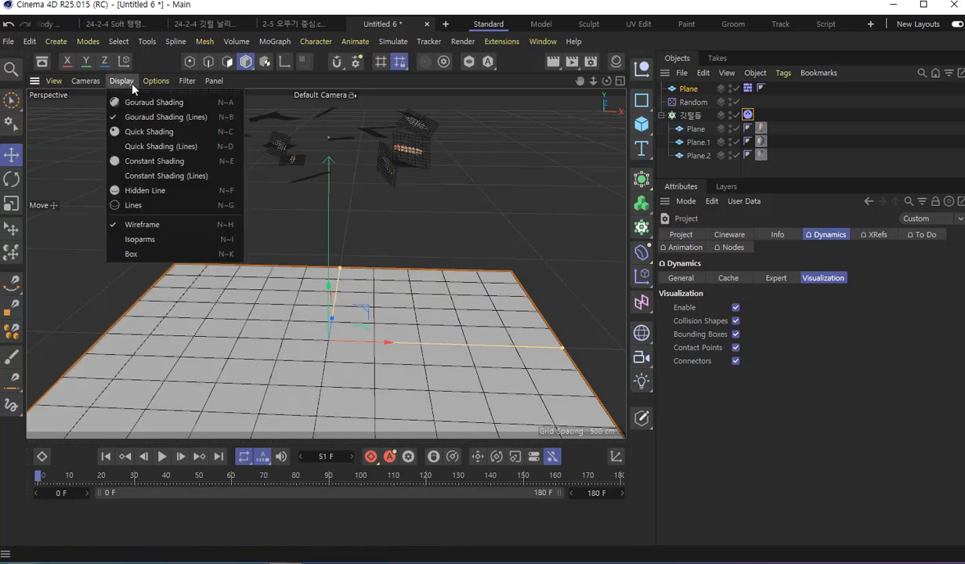
{"action": "left_click", "coordinate": [132, 100]}
{"action": "mouse_move", "coordinate": [347, 159]}
{"action": "left_mouse_down", "text": "alt"}
{"action": "mouse_move", "coordinate": [355, 137]}
{"action": "mouse_move", "coordinate": [354, 155]}
{"action": "left_mouse_up", "text": "alt"}
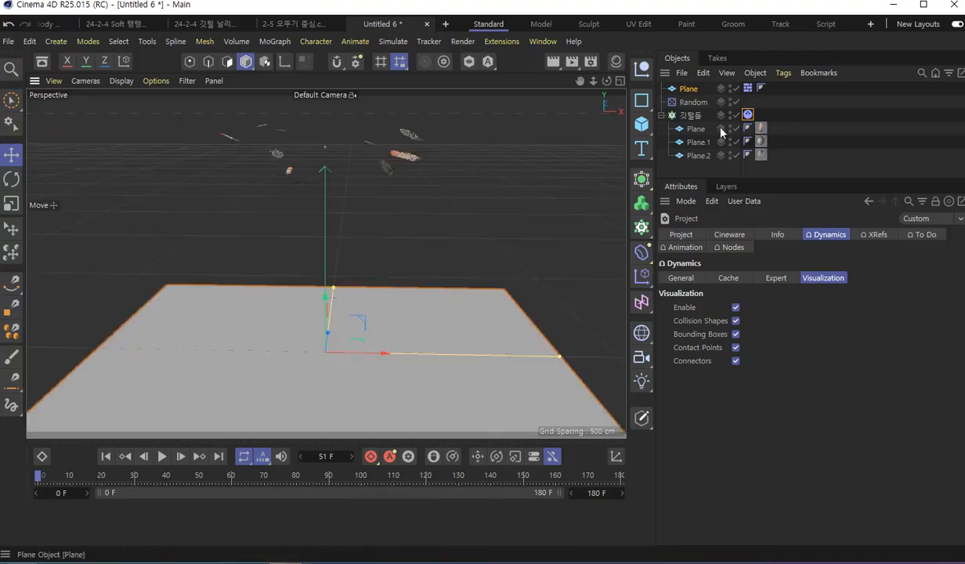
Review the object settings of the feather cloner, Random effector and floor plane, and reopen the project's Dynamics visualization settings.
{"action": "left_click", "coordinate": [671, 116]}
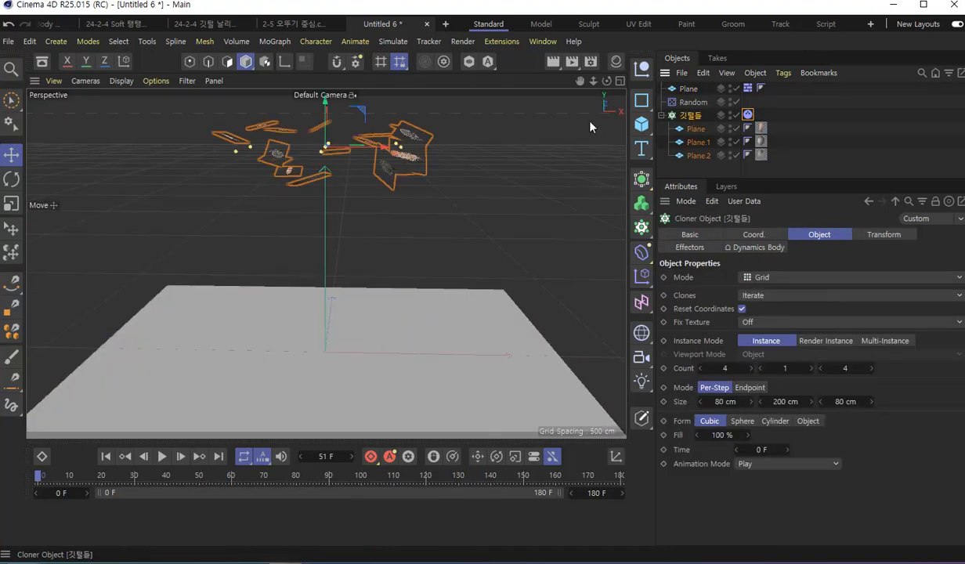
{"action": "left_click", "coordinate": [694, 102]}
{"action": "left_click", "coordinate": [692, 89]}
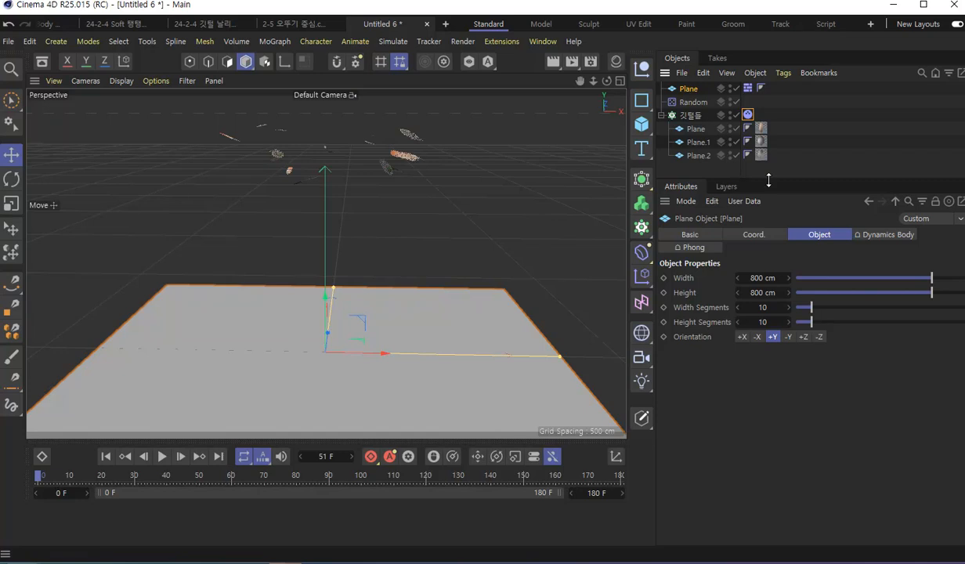
{"action": "key", "text": "ctrl+d"}
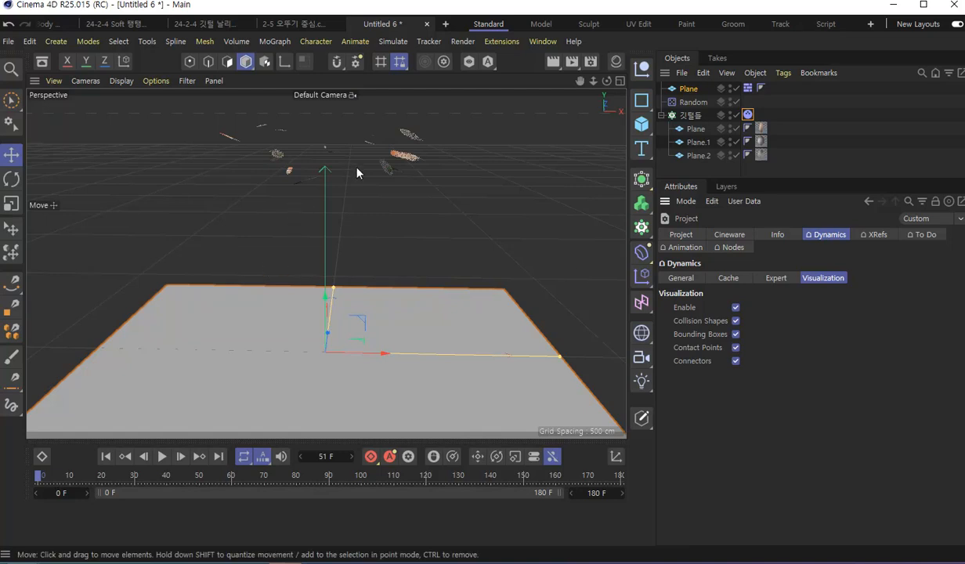
Play the feather drop from near floor level with dynamics visualization on, restarting once and pausing at frame 24.
{"action": "scroll", "coordinate": [356, 172], "scroll_direction": "up", "scroll_amount": 3}
{"action": "scroll", "coordinate": [345, 236], "scroll_direction": "down", "scroll_amount": 2}
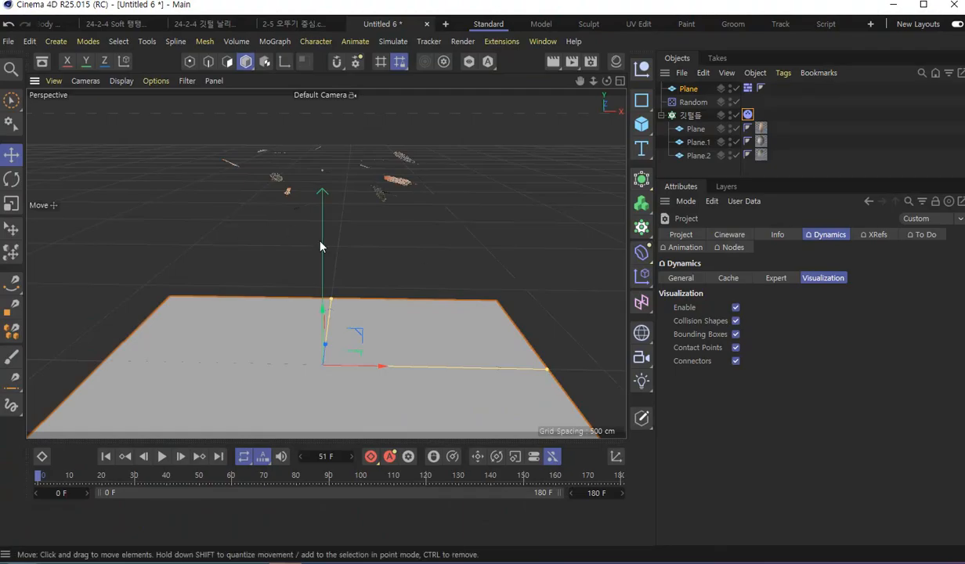
{"action": "scroll", "coordinate": [329, 267], "scroll_direction": "up", "scroll_amount": 2}
{"action": "left_click_drag", "start_coordinate": [355, 294], "coordinate": [354, 181], "text": "alt"}
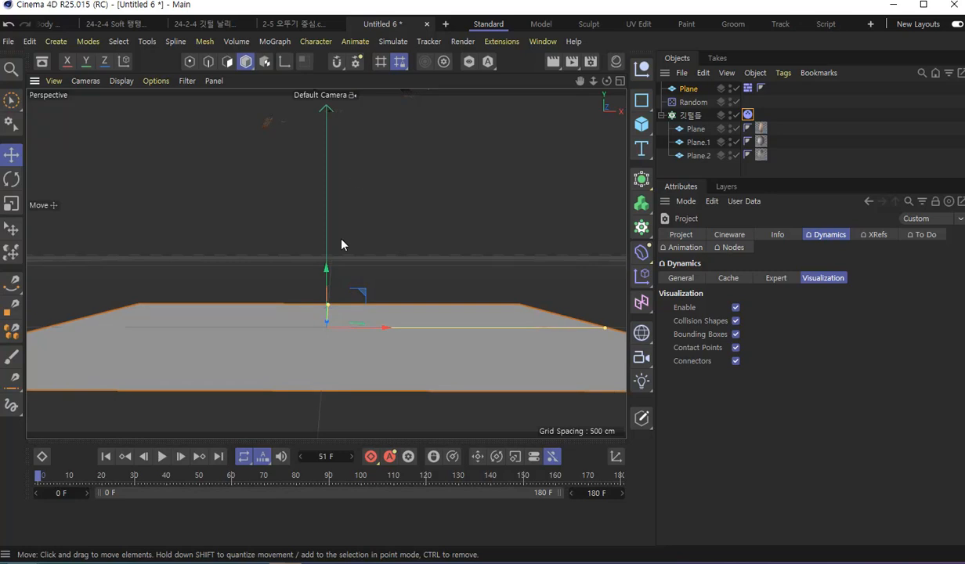
{"action": "key", "text": "F8"}
{"action": "key", "text": "F8"}
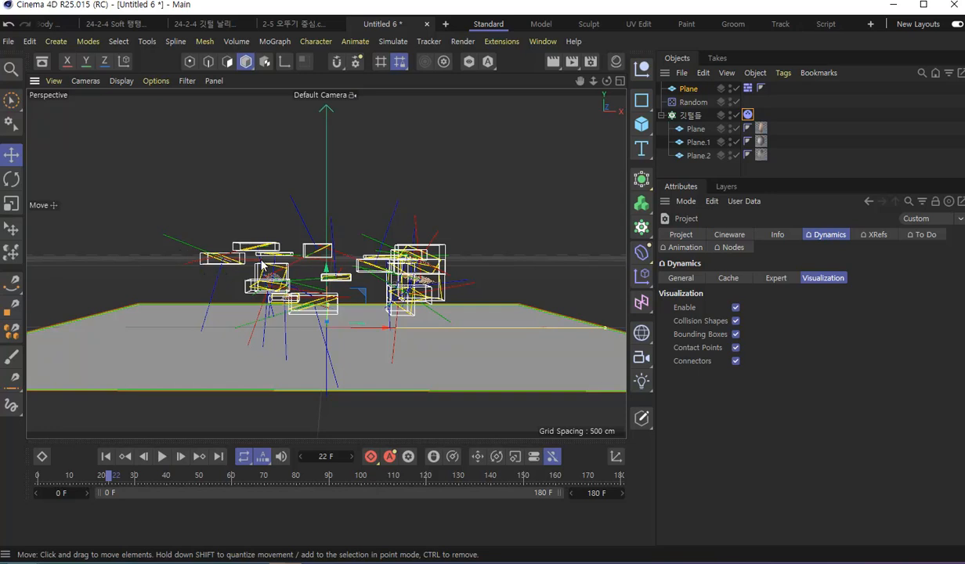
{"action": "left_click", "coordinate": [162, 457]}
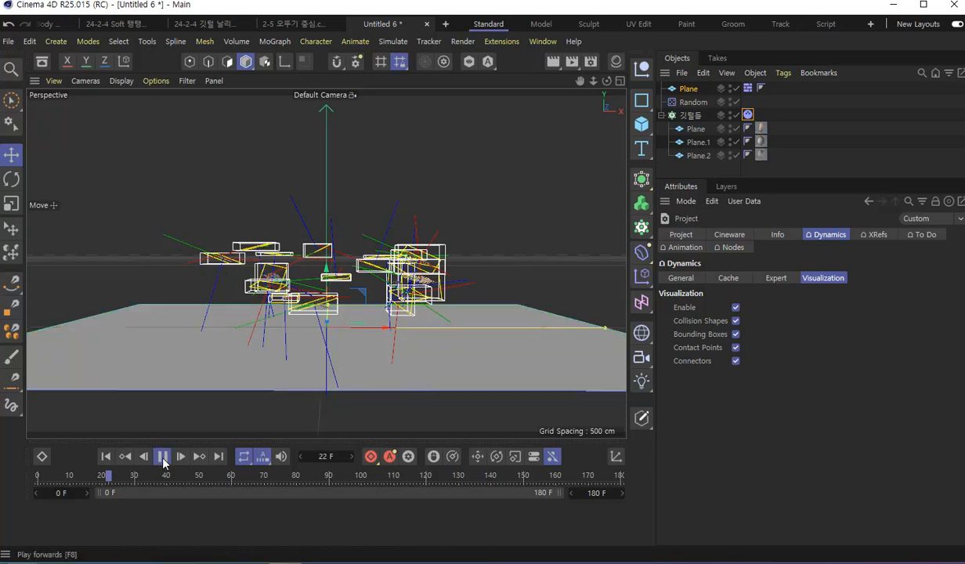
{"action": "left_click", "coordinate": [162, 457]}
{"action": "left_click", "coordinate": [106, 455]}
{"action": "left_click", "coordinate": [162, 457]}
{"action": "left_click", "coordinate": [162, 456]}
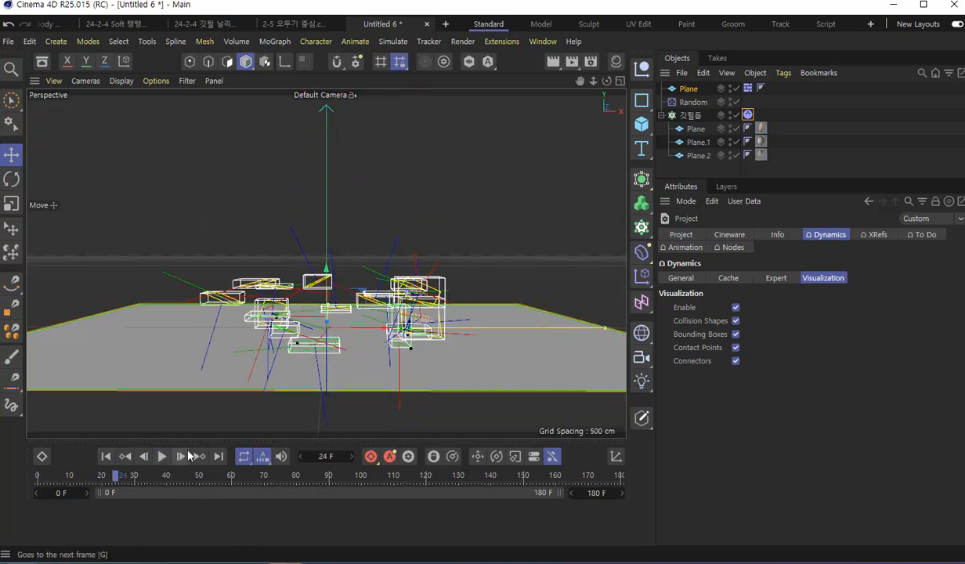
Examine the feathers' collision shapes and bounding boxes up close where they meet the floor, and return to the first frame.
{"action": "scroll", "coordinate": [318, 345], "scroll_direction": "up", "scroll_amount": 5}
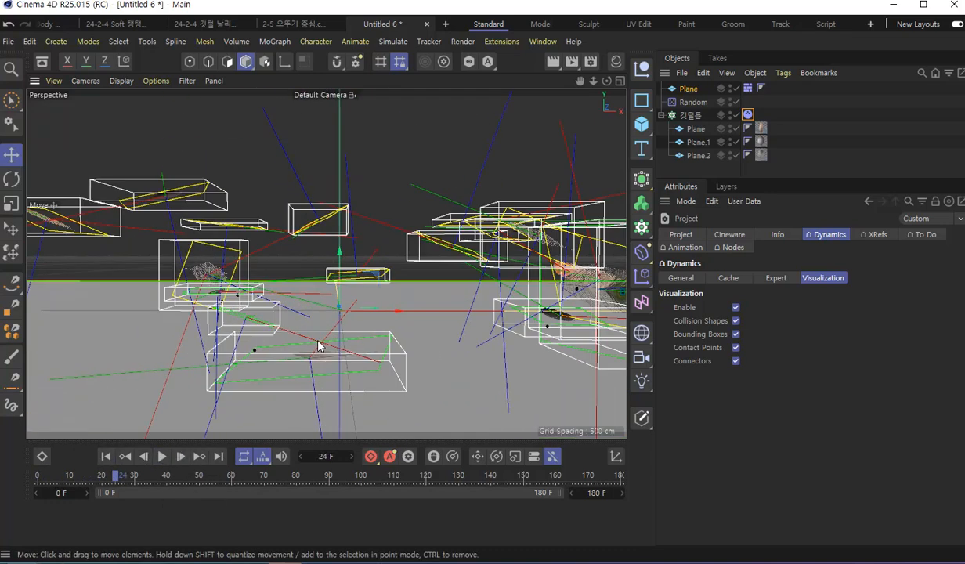
{"action": "scroll", "coordinate": [318, 345], "scroll_direction": "up", "scroll_amount": 4}
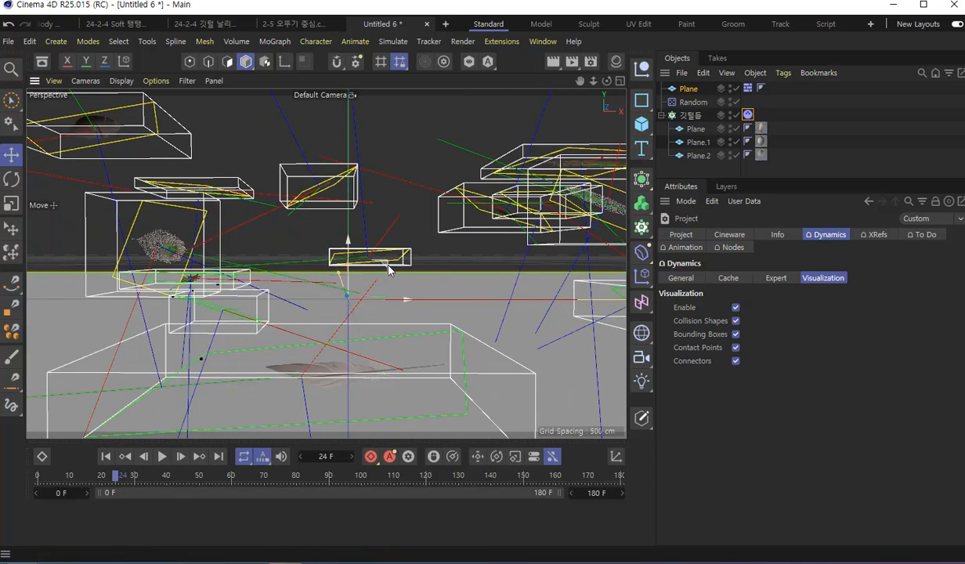
{"action": "left_click_drag", "start_coordinate": [388, 269], "coordinate": [383, 306], "text": "alt"}
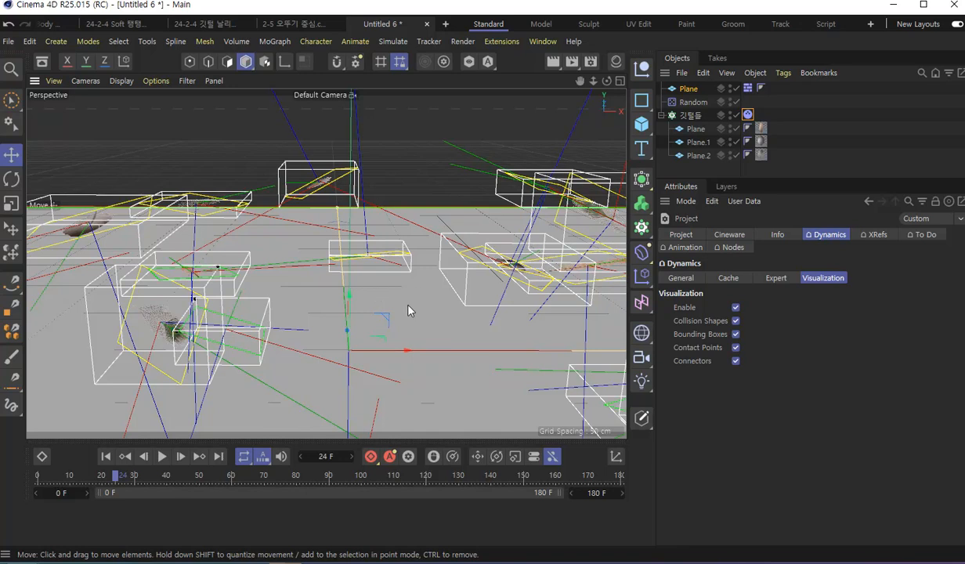
{"action": "left_click", "coordinate": [106, 457]}
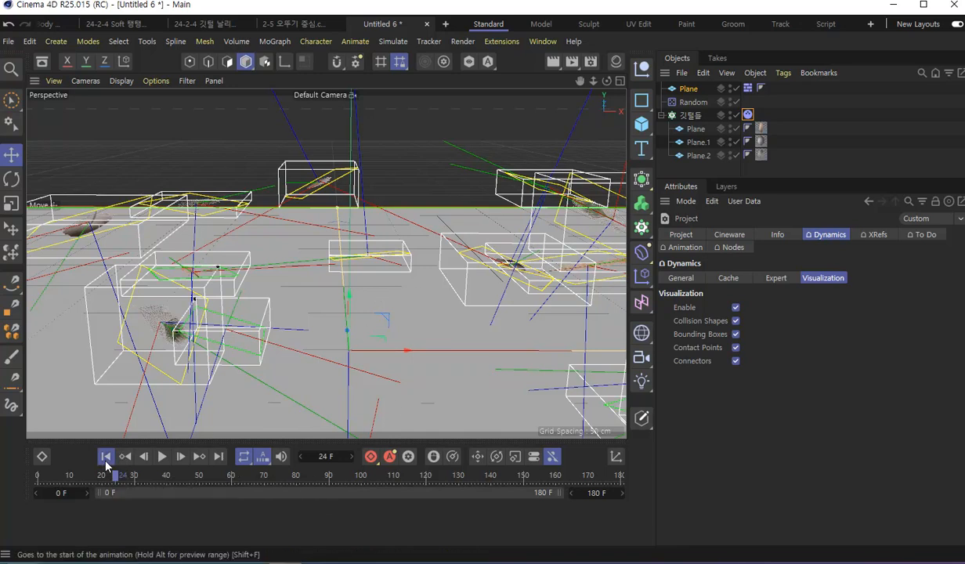
Open the feather cloner's Dynamics Body collision settings, and disable the cloner to view the original feathers above the floor.
{"action": "left_click_drag", "start_coordinate": [858, 189], "coordinate": [858, 251]}
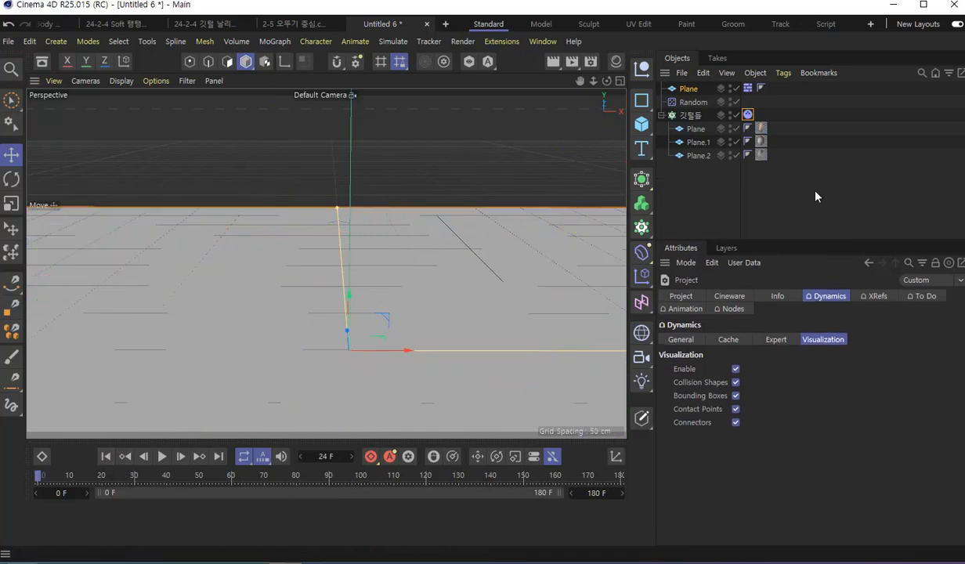
{"action": "left_click", "coordinate": [748, 115]}
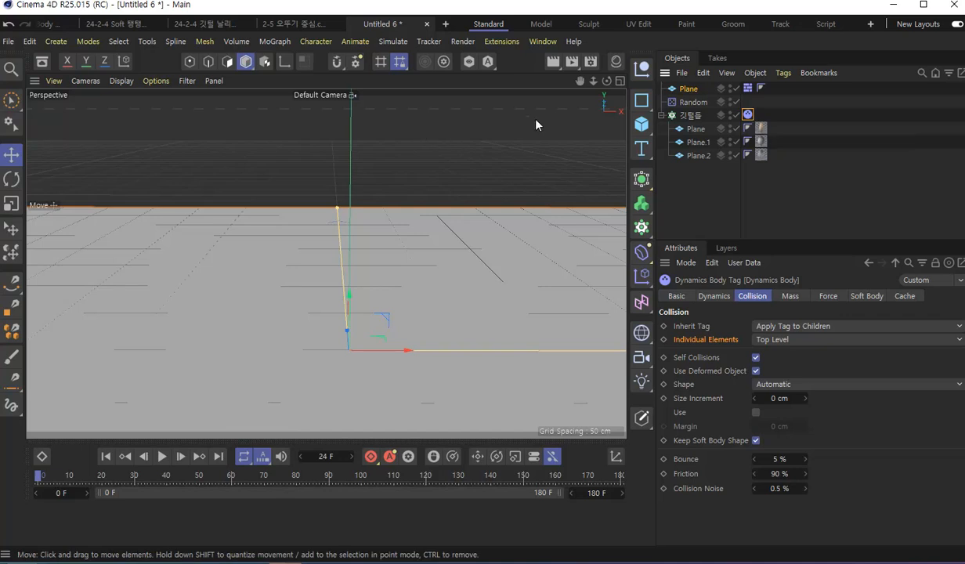
{"action": "middle_click_drag", "start_coordinate": [536, 131], "coordinate": [488, 398], "text": "alt"}
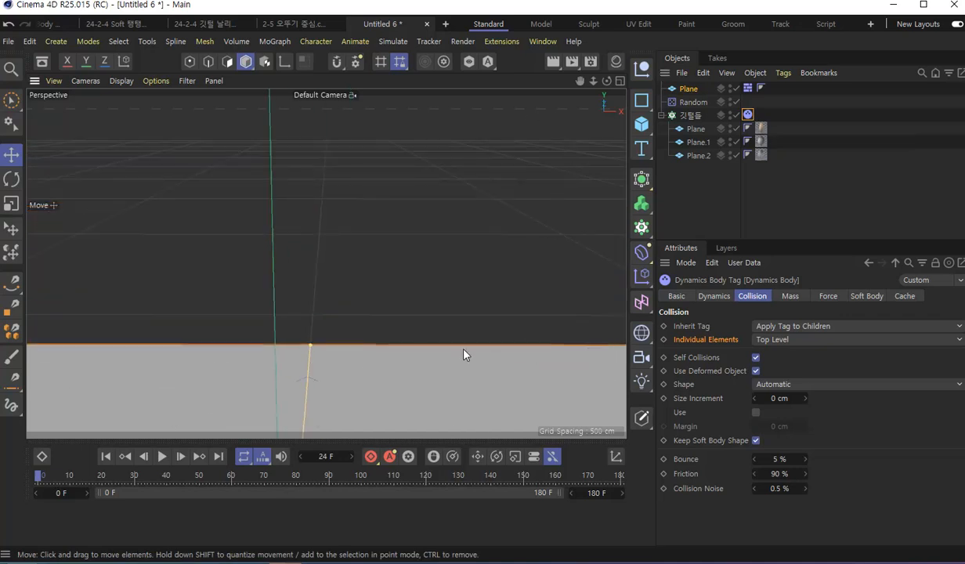
{"action": "scroll", "coordinate": [463, 355], "scroll_direction": "up", "scroll_amount": 5}
{"action": "left_click", "coordinate": [737, 116]}
{"action": "scroll", "coordinate": [379, 187], "scroll_direction": "down", "scroll_amount": 6}
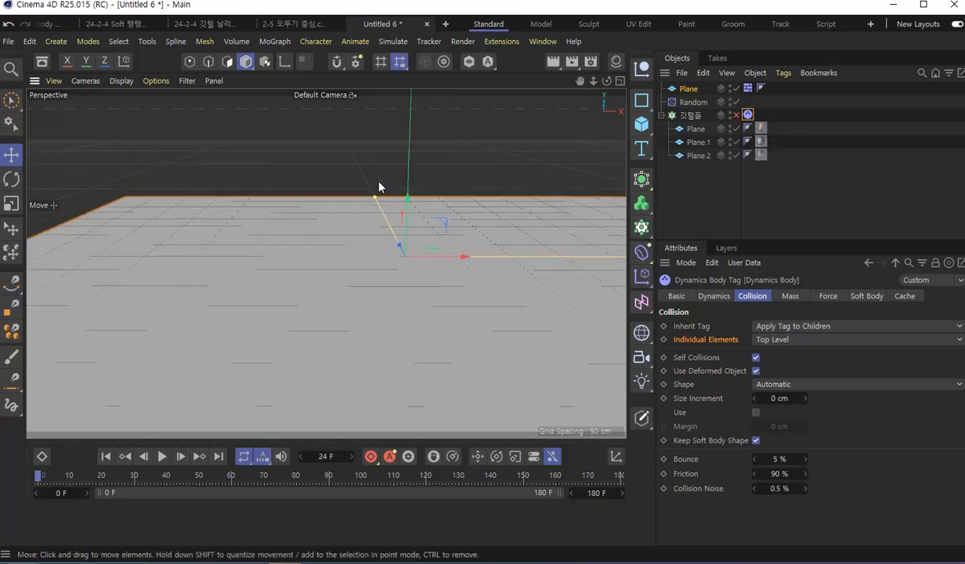
{"action": "middle_click_drag", "start_coordinate": [459, 144], "coordinate": [427, 293], "text": "alt"}
{"action": "scroll", "coordinate": [366, 241], "scroll_direction": "up", "scroll_amount": 8}
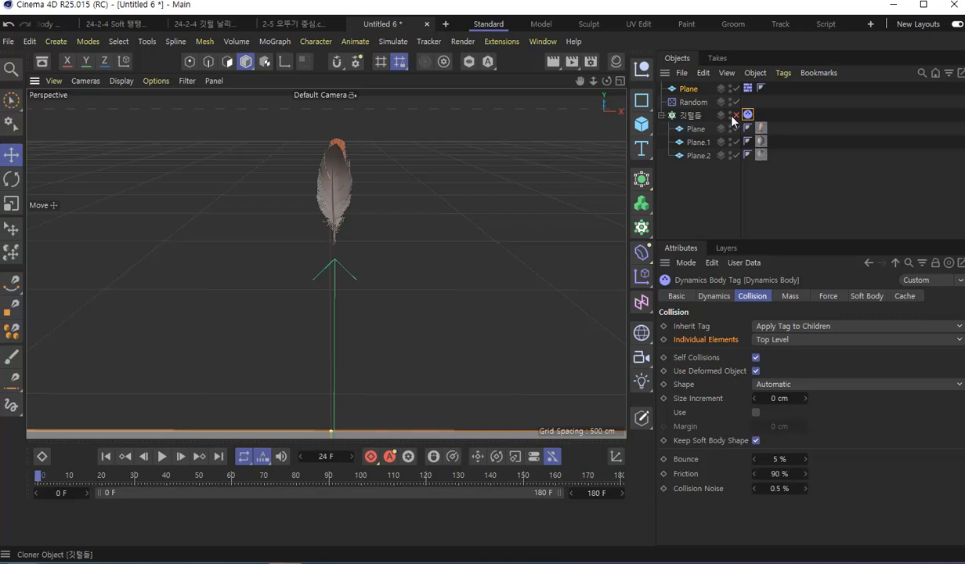
Toggle the feather cloner's visibility, play the simulation with the cloner disabled, and return to the first frame.
{"action": "left_click", "coordinate": [730, 114]}
{"action": "left_click", "coordinate": [730, 115]}
{"action": "left_click", "coordinate": [730, 114]}
{"action": "left_click", "coordinate": [735, 115]}
{"action": "key", "text": "F8"}
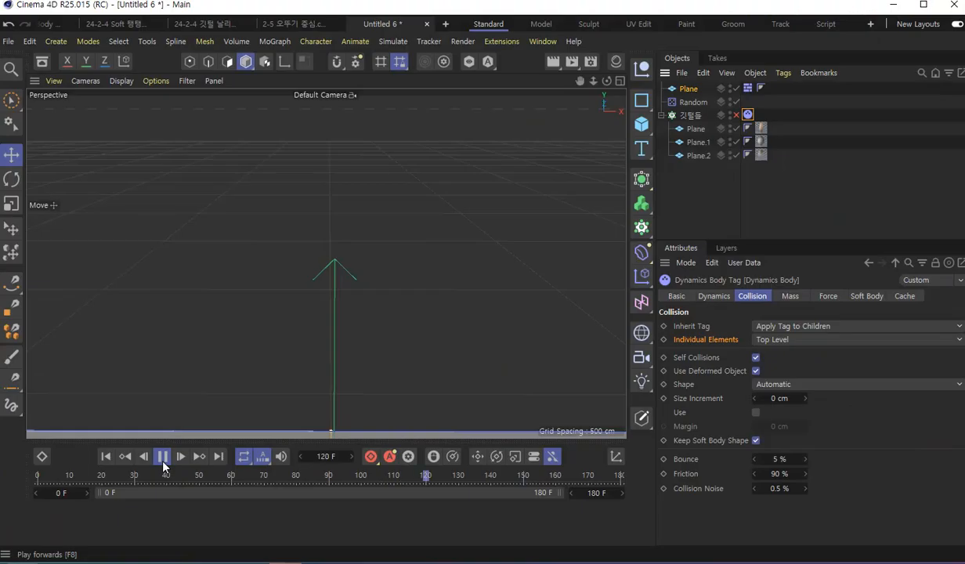
{"action": "left_click", "coordinate": [161, 451]}
{"action": "left_click", "coordinate": [48, 451]}
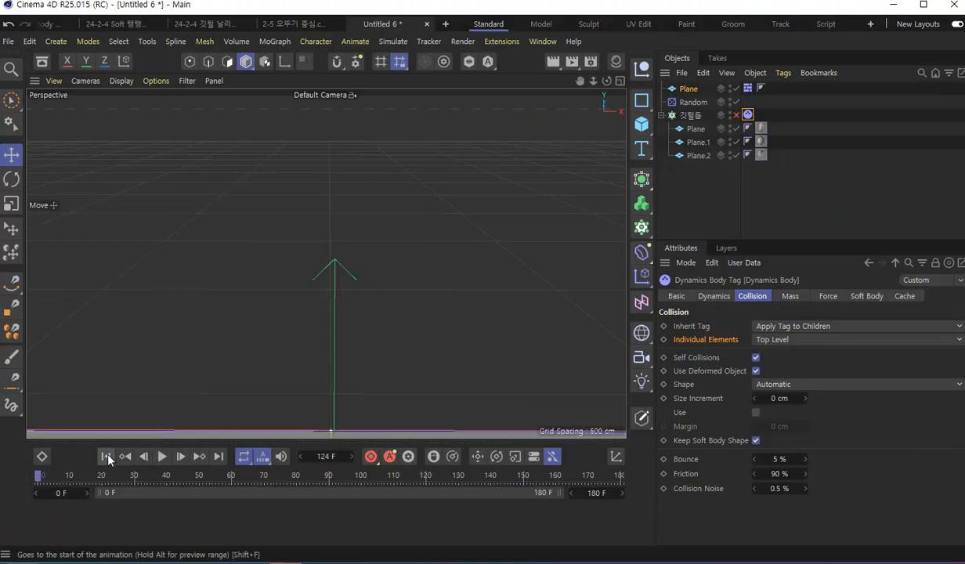
Add a Bend deformer and make it a child of the first feather plane in the cloner.
{"action": "left_click_drag", "start_coordinate": [403, 242], "coordinate": [288, 254], "text": "alt"}
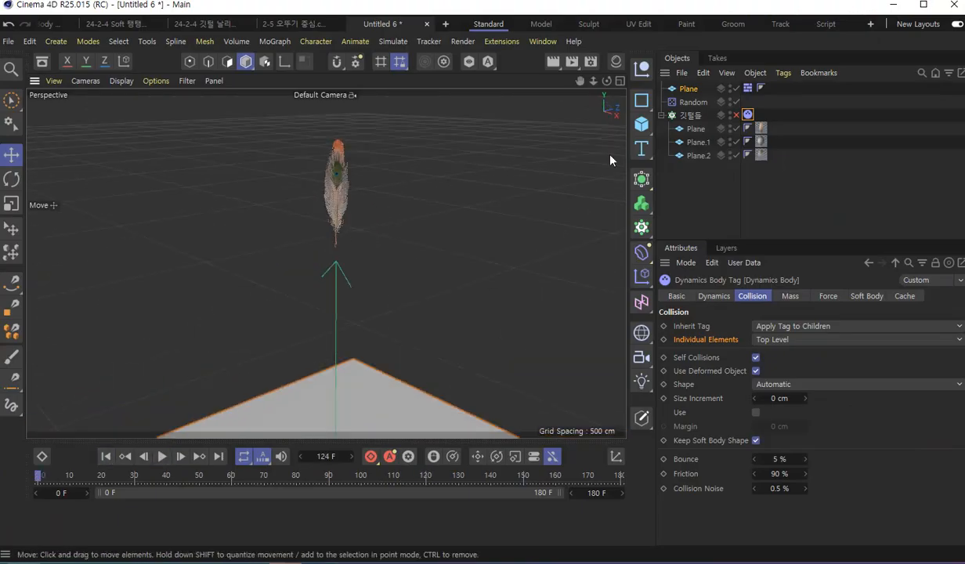
{"action": "left_click", "coordinate": [642, 251]}
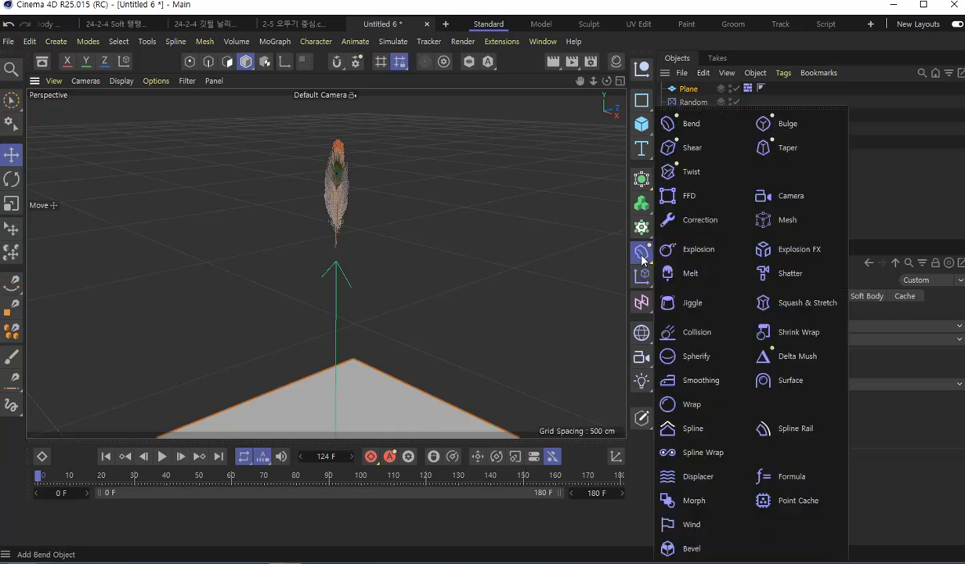
{"action": "left_click", "coordinate": [693, 124]}
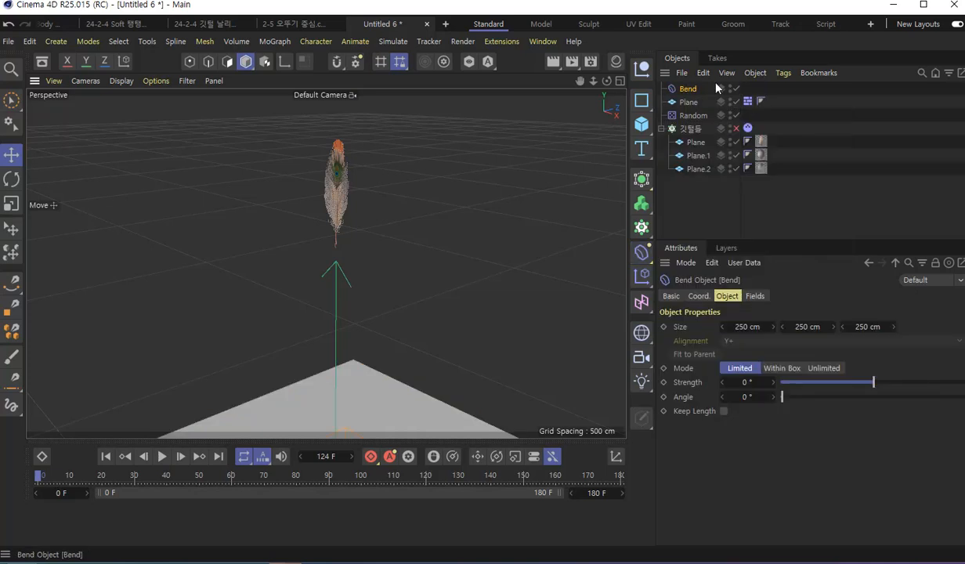
{"action": "left_click_drag", "start_coordinate": [692, 93], "coordinate": [699, 142]}
{"action": "left_click", "coordinate": [701, 141]}
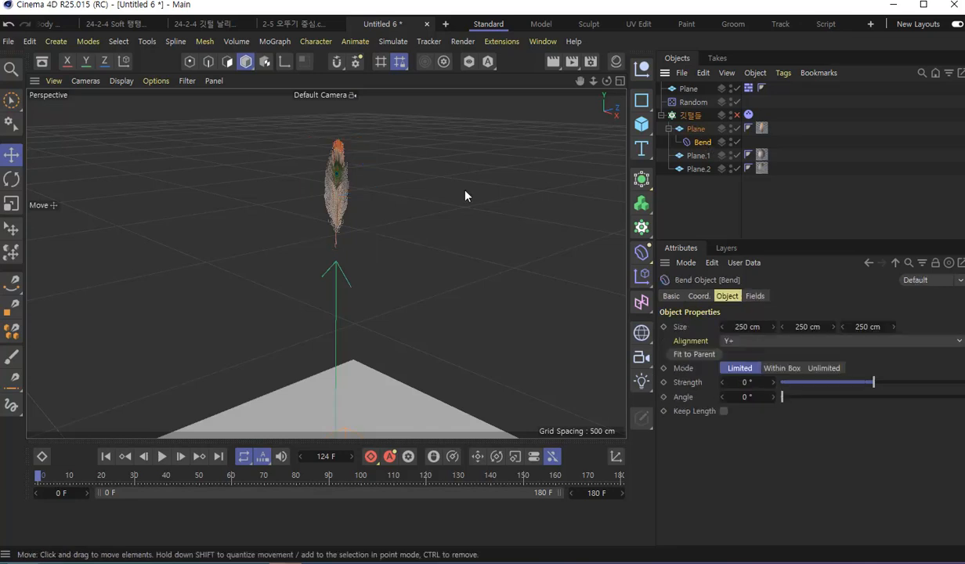
Fit the Bend deformer to its parent feather and set its third size value to 5 cm.
{"action": "scroll", "coordinate": [420, 197], "scroll_direction": "down", "scroll_amount": 8}
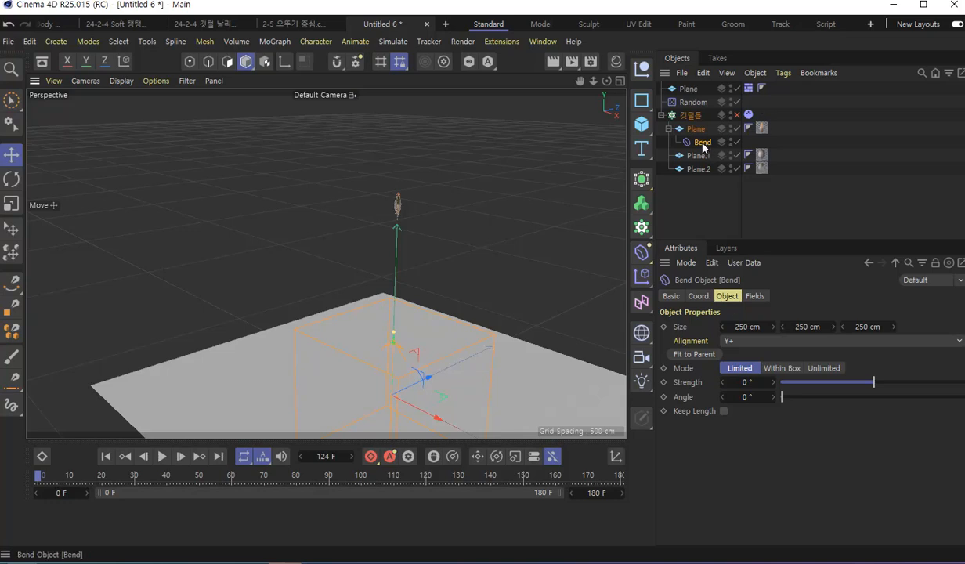
{"action": "left_click", "coordinate": [702, 355]}
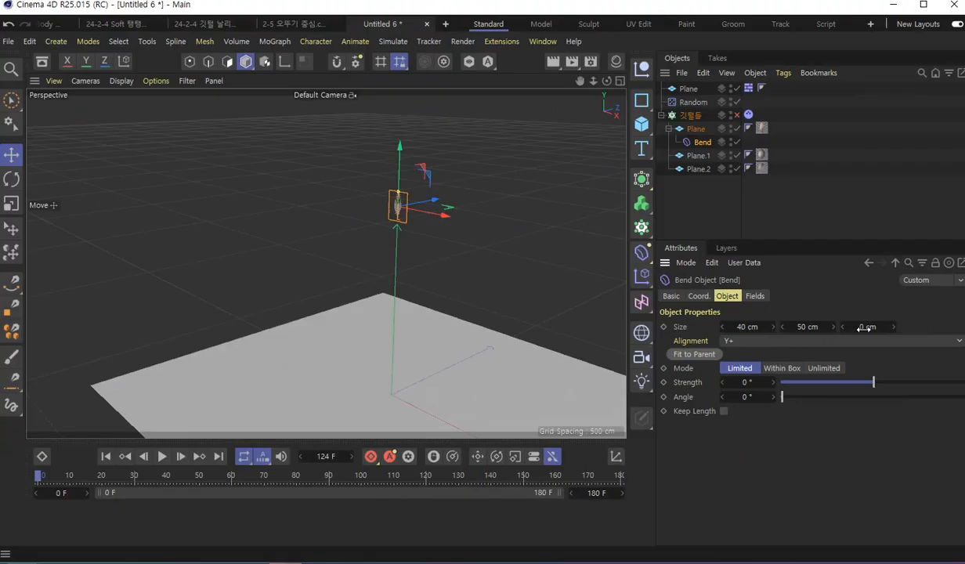
{"action": "double_click", "coordinate": [865, 327]}
{"action": "type", "text": "5"}
{"action": "key", "text": "Return"}
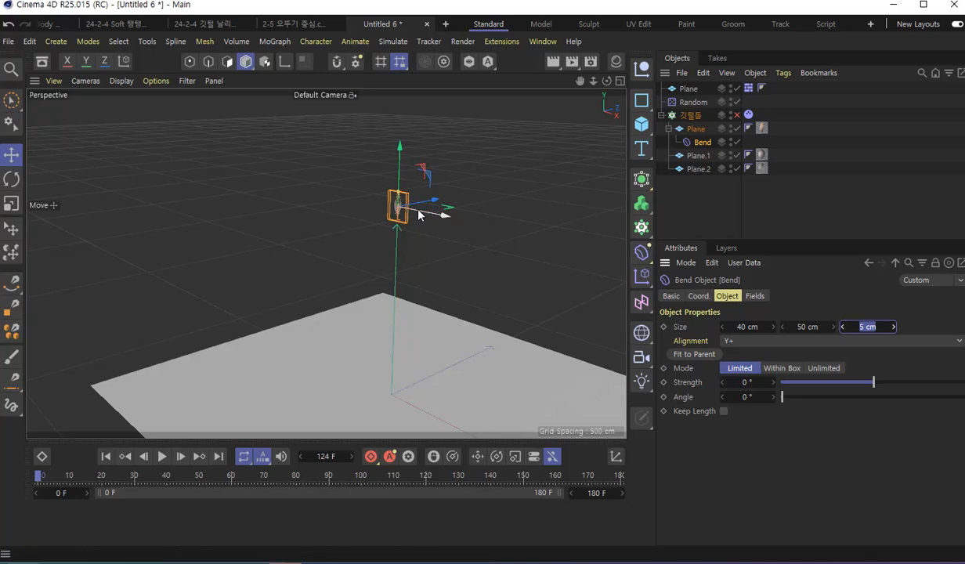
Bend the first feather with a strength of 57° and a bend angle of 90°.
{"action": "scroll", "coordinate": [415, 210], "scroll_direction": "up", "scroll_amount": 4}
{"action": "left_click_drag", "start_coordinate": [419, 253], "coordinate": [596, 322], "text": "alt"}
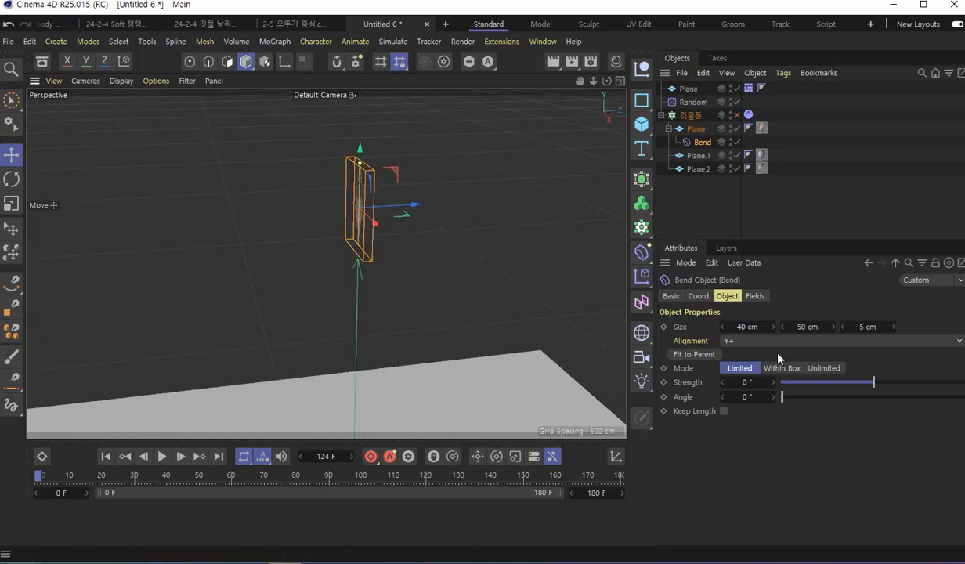
{"action": "left_click_drag", "start_coordinate": [874, 384], "coordinate": [887, 385]}
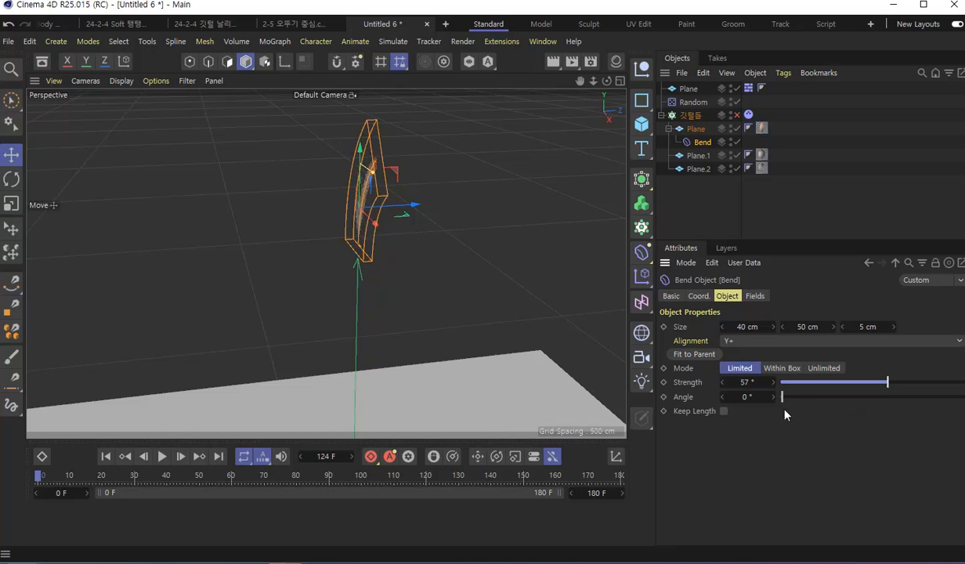
{"action": "left_click_drag", "start_coordinate": [411, 267], "coordinate": [471, 276], "text": "alt"}
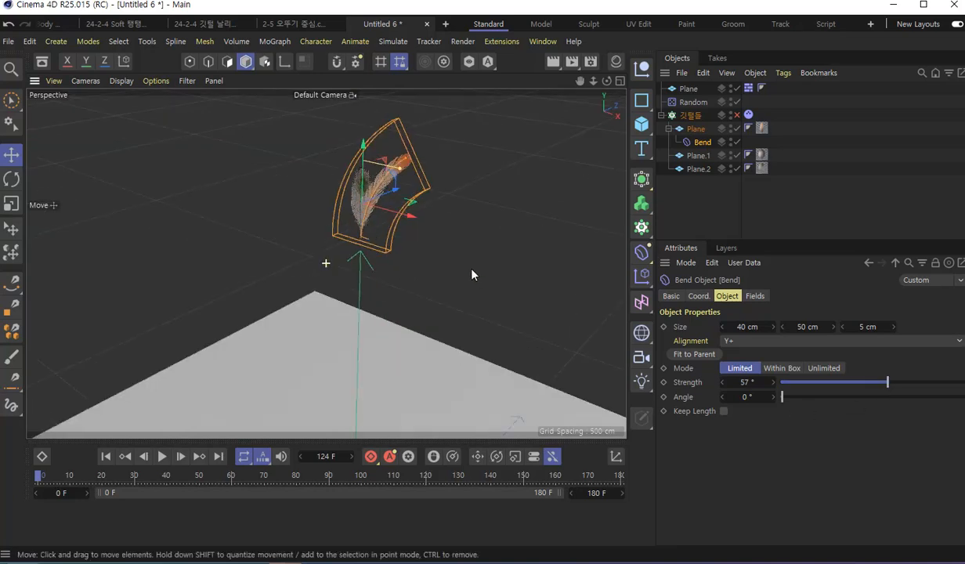
{"action": "left_click_drag", "start_coordinate": [787, 400], "coordinate": [829, 400]}
{"action": "double_click", "coordinate": [740, 397]}
{"action": "type", "text": "90"}
{"action": "key", "text": "Return"}
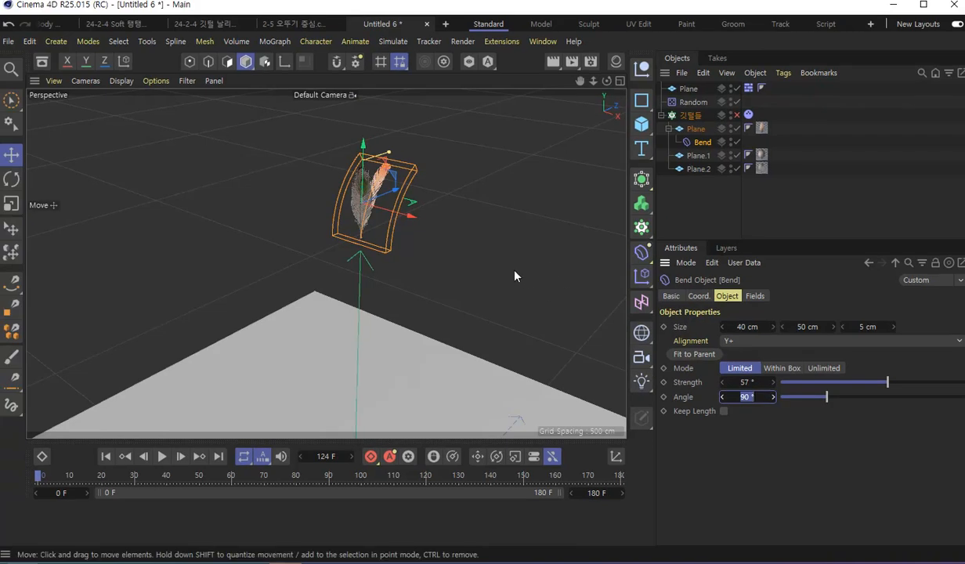
Set the bend strength of the first feather's Bend deformer to 35°.
{"action": "left_click_drag", "start_coordinate": [517, 275], "coordinate": [392, 301], "text": "alt"}
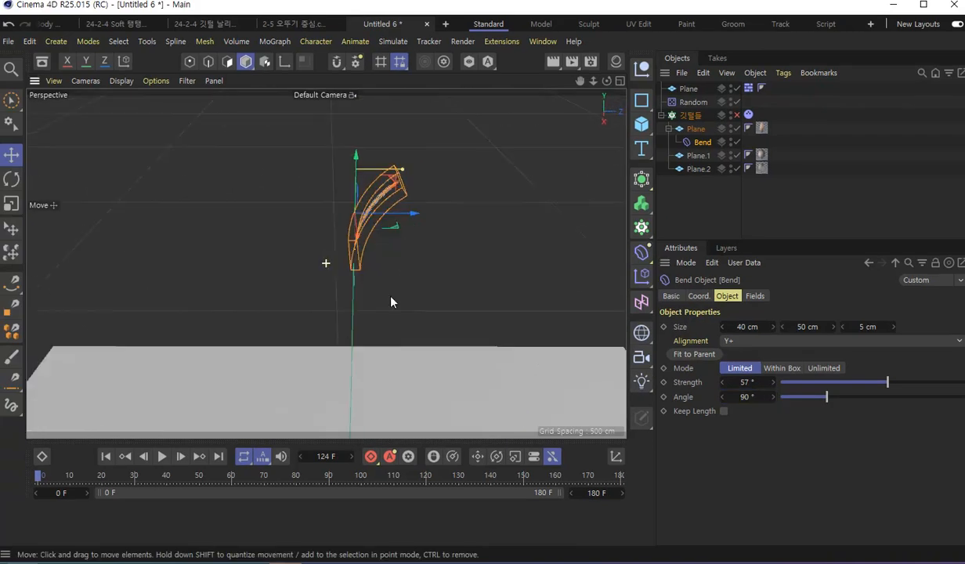
{"action": "left_click_drag", "start_coordinate": [875, 388], "coordinate": [884, 392]}
{"action": "double_click", "coordinate": [760, 383]}
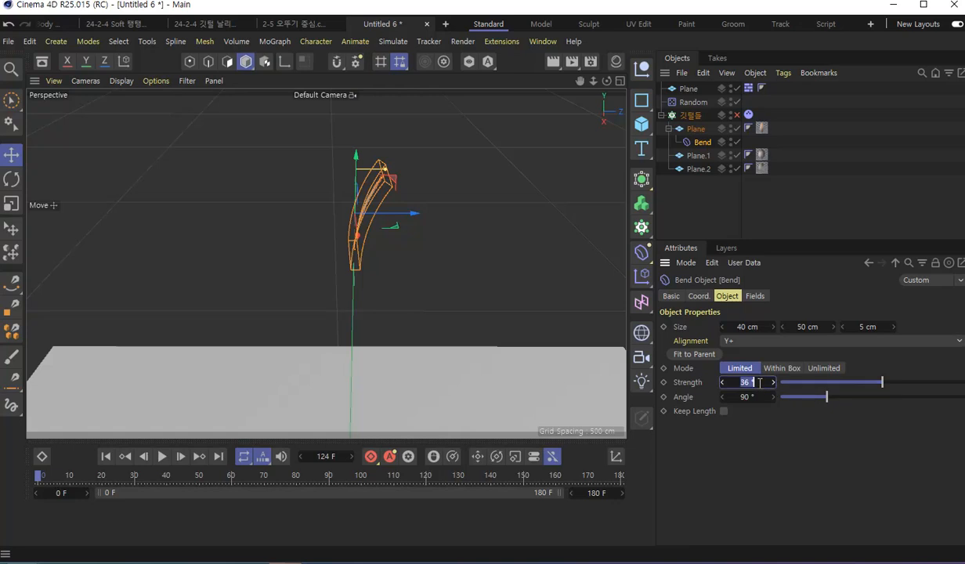
{"action": "type", "text": "35"}
{"action": "key", "text": "Return"}
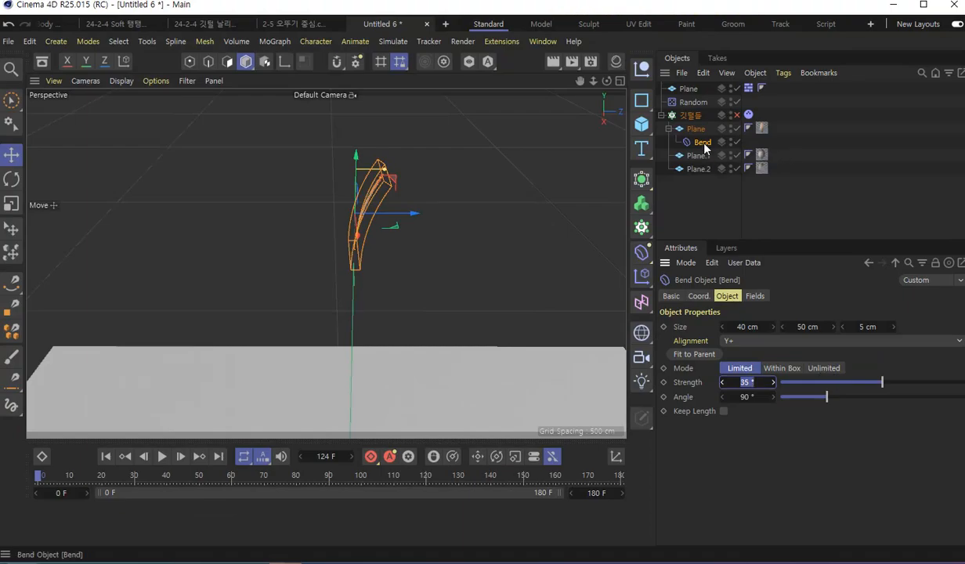
Copy the first feather's Bend deformer into Plane.1 and Plane.2 as a child of each.
{"action": "left_click_drag", "start_coordinate": [384, 231], "coordinate": [419, 262], "text": "alt"}
{"action": "scroll", "coordinate": [397, 231], "scroll_direction": "up", "scroll_amount": 3}
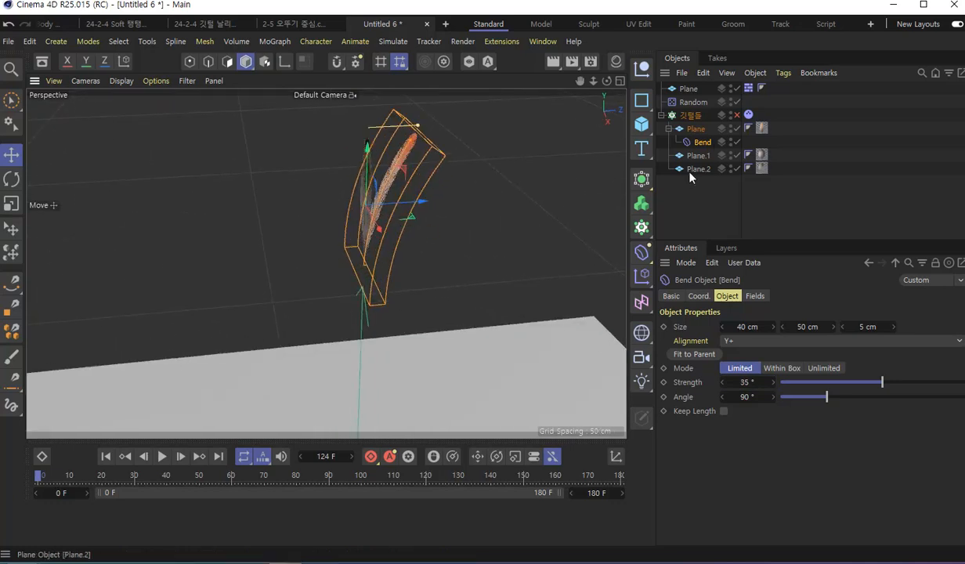
{"action": "left_click_drag", "start_coordinate": [694, 141], "coordinate": [707, 185]}
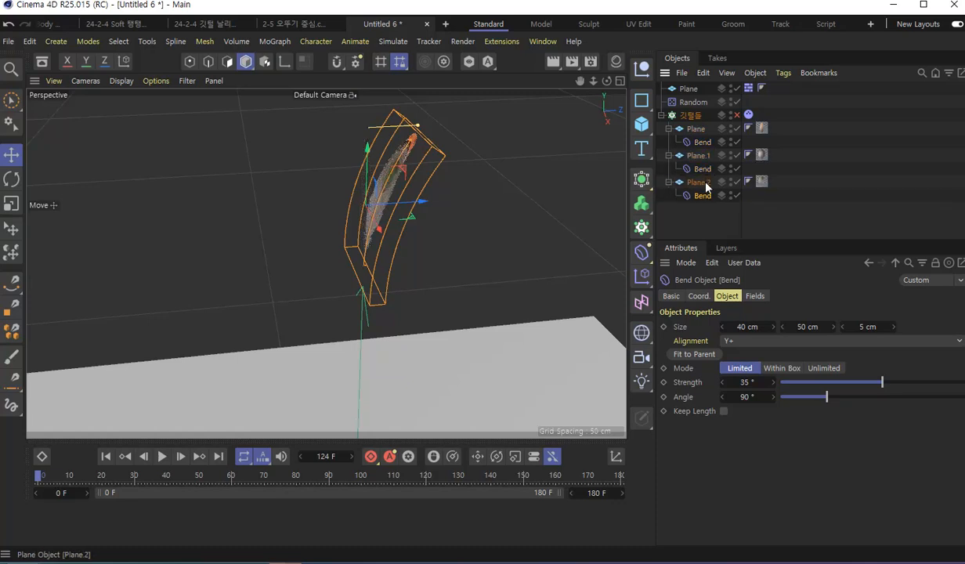
Set the bend strength to 32° on Plane.1's deformer and 28° on Plane.2's deformer.
{"action": "left_click", "coordinate": [758, 384]}
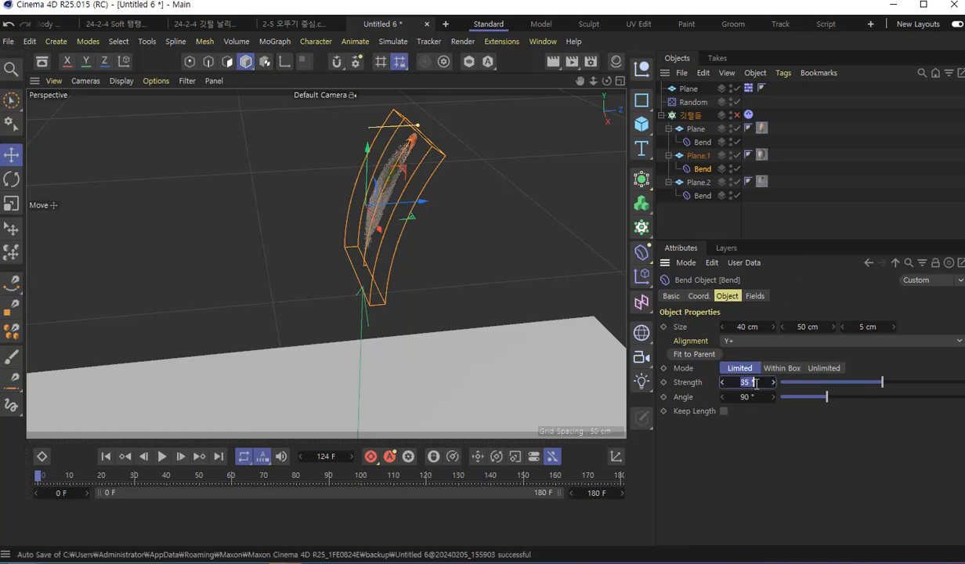
{"action": "type", "text": "32"}
{"action": "key", "text": "Return"}
{"action": "left_click", "coordinate": [689, 195]}
{"action": "left_click", "coordinate": [753, 382]}
{"action": "type", "text": "28"}
{"action": "key", "text": "Return"}
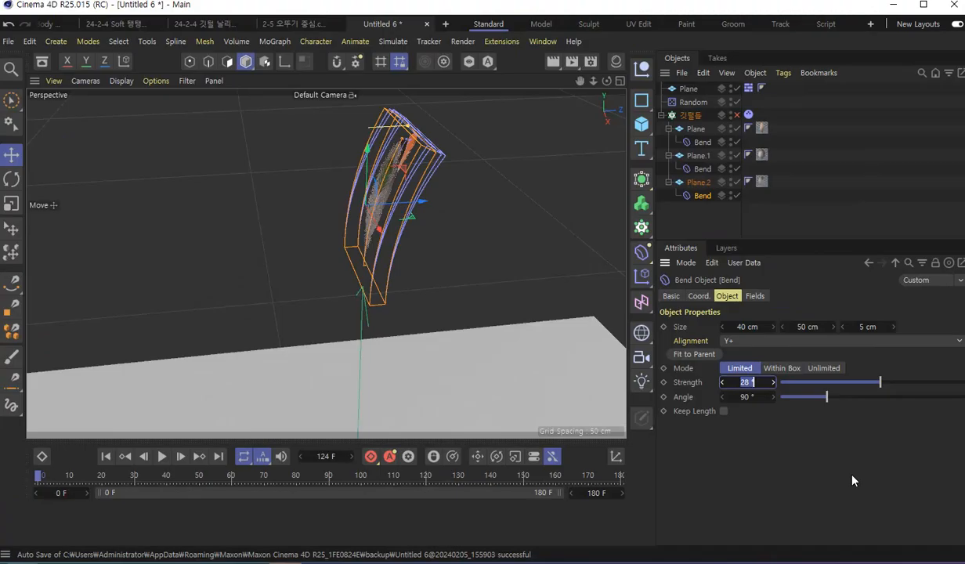
Inspect the three bent feathers from several angles and re-enable the feather cloner.
{"action": "scroll", "coordinate": [460, 218], "scroll_direction": "down", "scroll_amount": 3}
{"action": "left_click_drag", "start_coordinate": [459, 192], "coordinate": [482, 163], "text": "alt"}
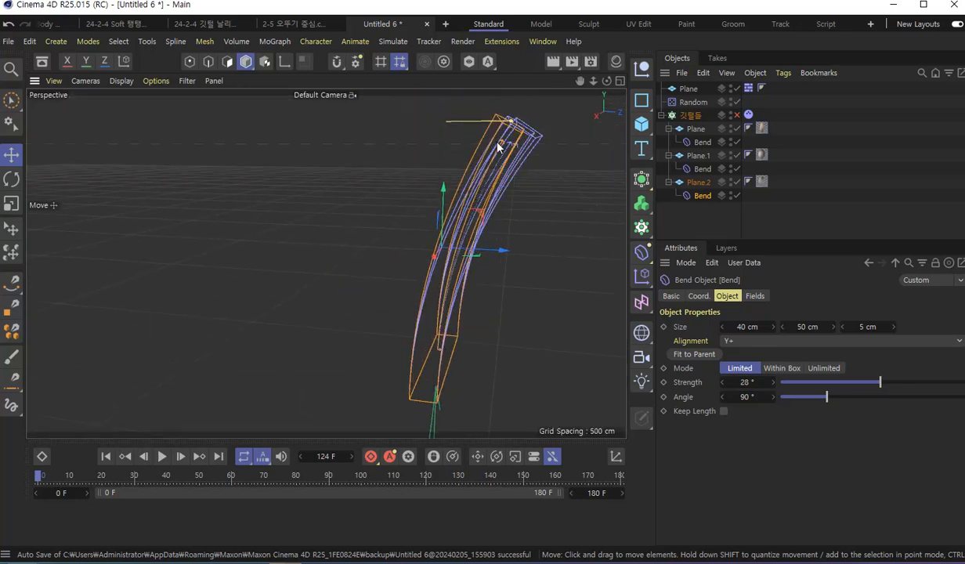
{"action": "left_click_drag", "start_coordinate": [528, 286], "coordinate": [489, 319], "text": "alt"}
{"action": "left_click_drag", "start_coordinate": [351, 325], "coordinate": [416, 337], "text": "alt"}
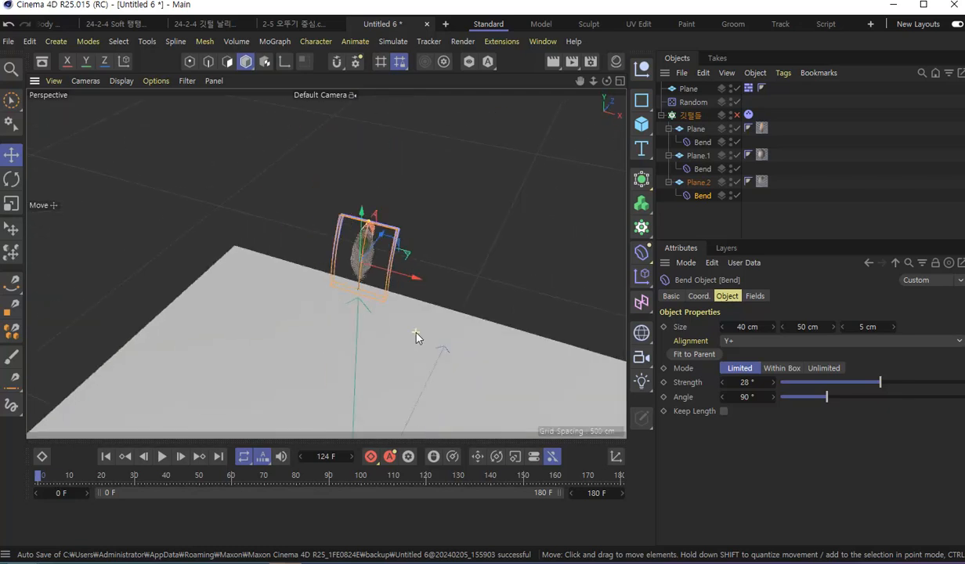
{"action": "left_click", "coordinate": [736, 115]}
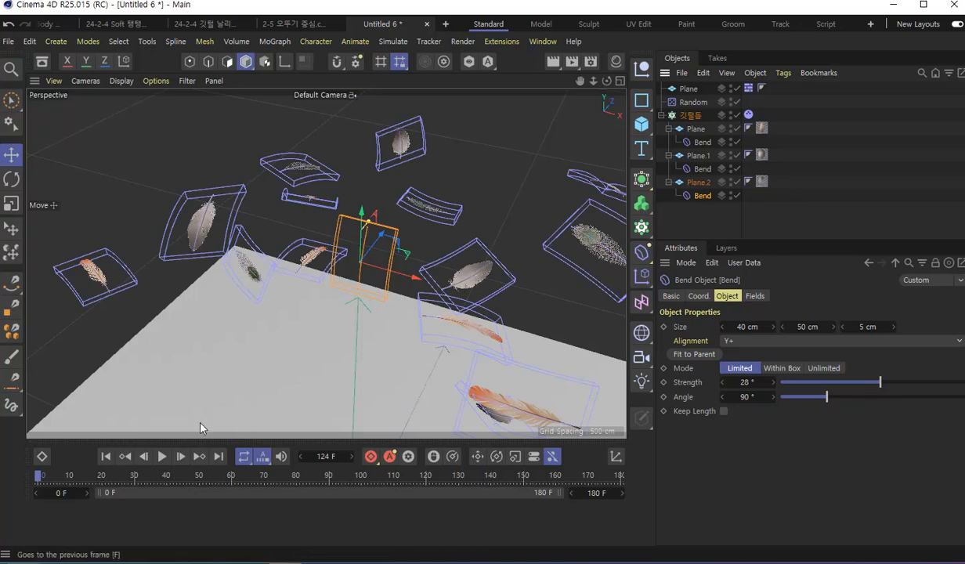
Play the simulation with the bent feathers, pause it after they land, and examine their collision shapes up close.
{"action": "scroll", "coordinate": [380, 341], "scroll_direction": "down", "scroll_amount": 3}
{"action": "left_click_drag", "start_coordinate": [416, 377], "coordinate": [390, 305], "text": "alt"}
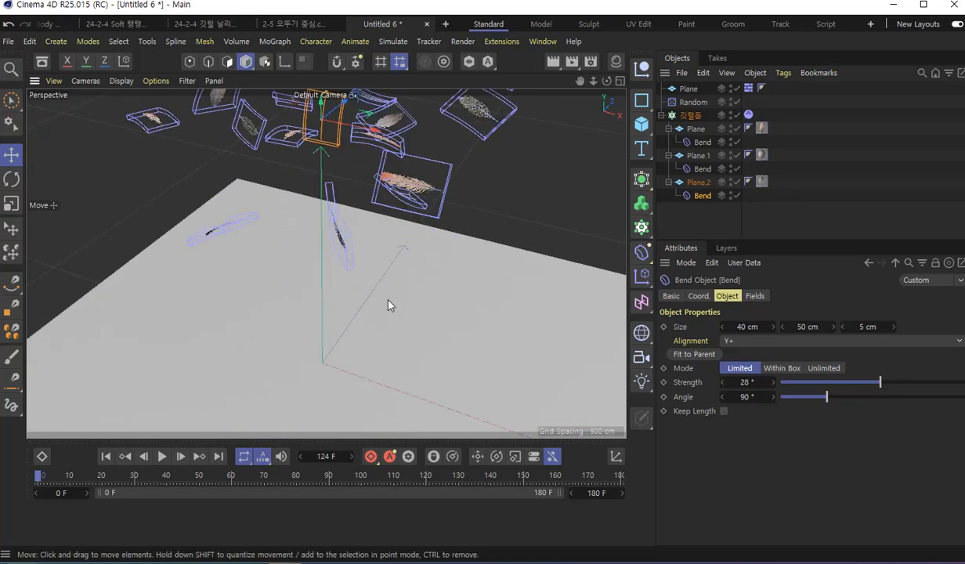
{"action": "left_click_drag", "start_coordinate": [406, 264], "coordinate": [433, 236], "text": "alt"}
{"action": "key", "text": "F8"}
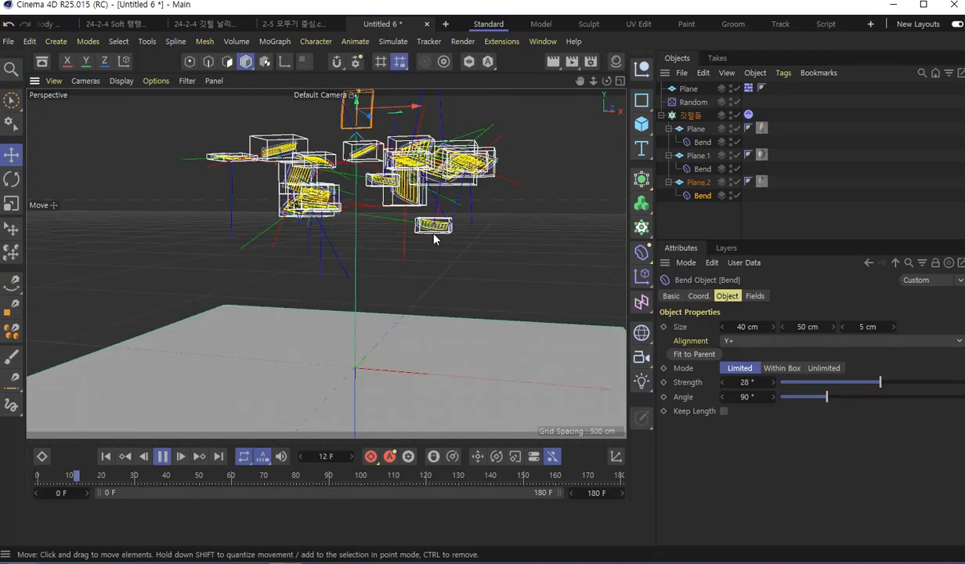
{"action": "key", "text": "F8"}
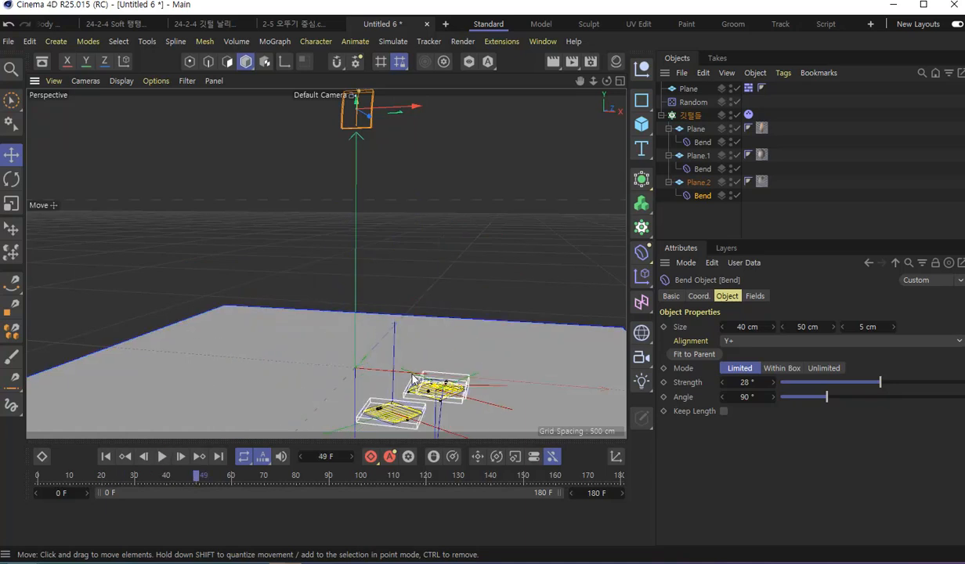
{"action": "middle_click_drag", "start_coordinate": [456, 401], "coordinate": [455, 245], "text": "alt"}
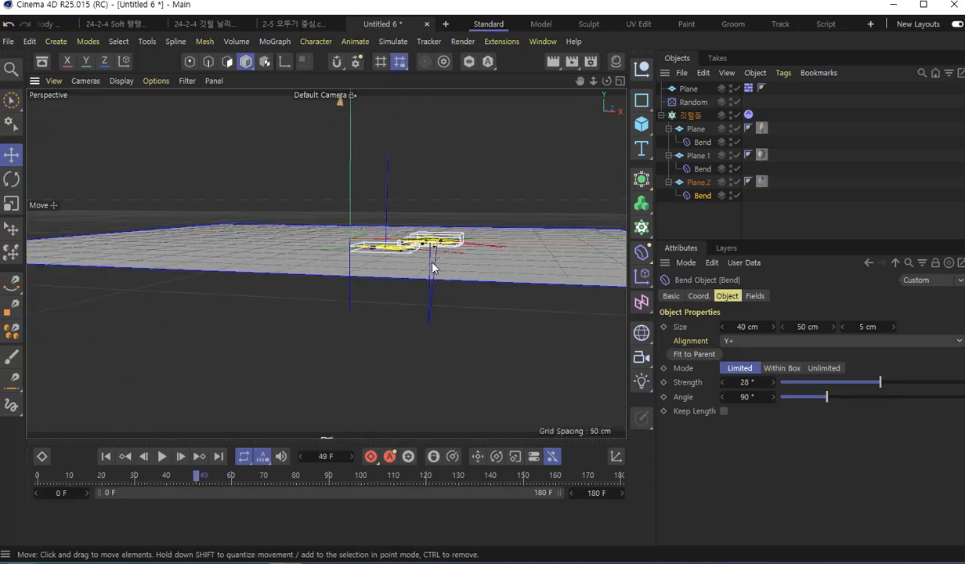
{"action": "scroll", "coordinate": [404, 243], "scroll_direction": "up", "scroll_amount": 5}
{"action": "scroll", "coordinate": [404, 244], "scroll_direction": "up", "scroll_amount": 3}
{"action": "left_click_drag", "start_coordinate": [386, 290], "coordinate": [325, 333], "text": "alt"}
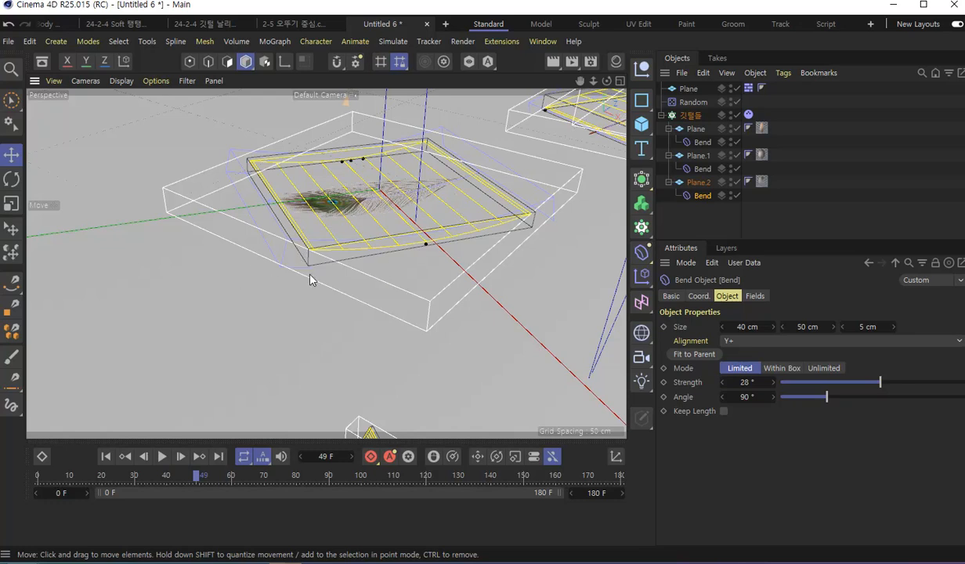
{"action": "scroll", "coordinate": [310, 280], "scroll_direction": "down", "scroll_amount": 6}
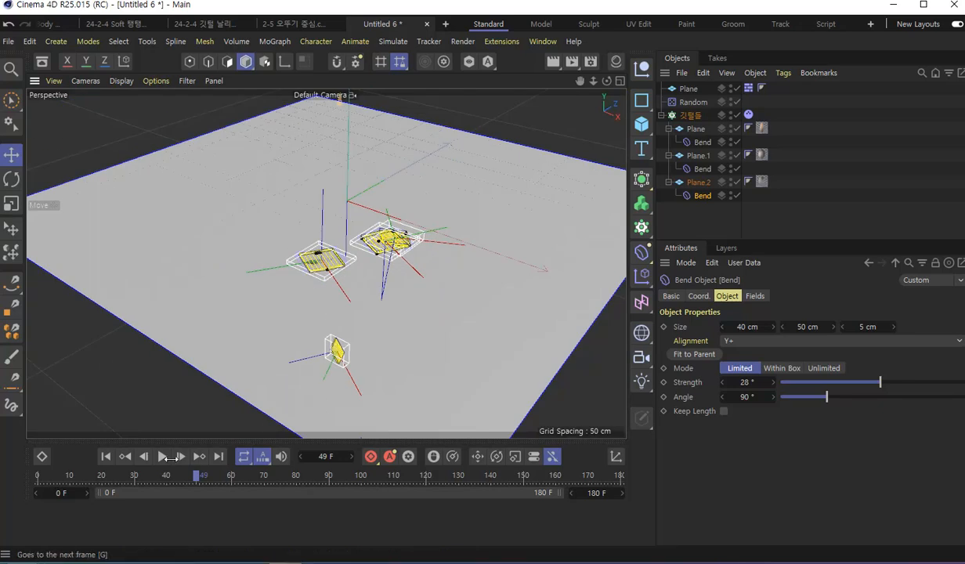
Replay the simulation from the first frame, pausing while the feathers hit the floor, and return to the start.
{"action": "left_click", "coordinate": [106, 456]}
{"action": "left_click", "coordinate": [162, 456]}
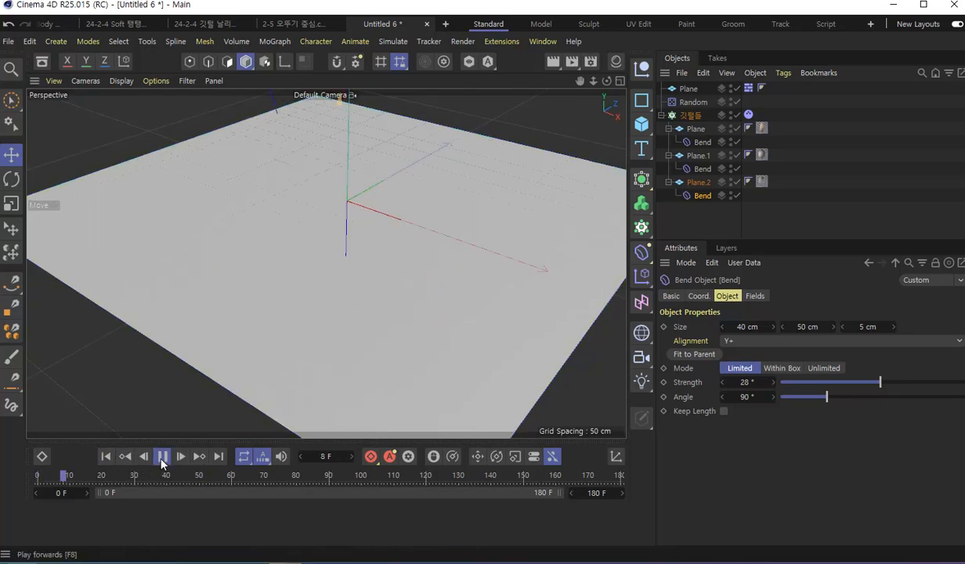
{"action": "left_click", "coordinate": [162, 456]}
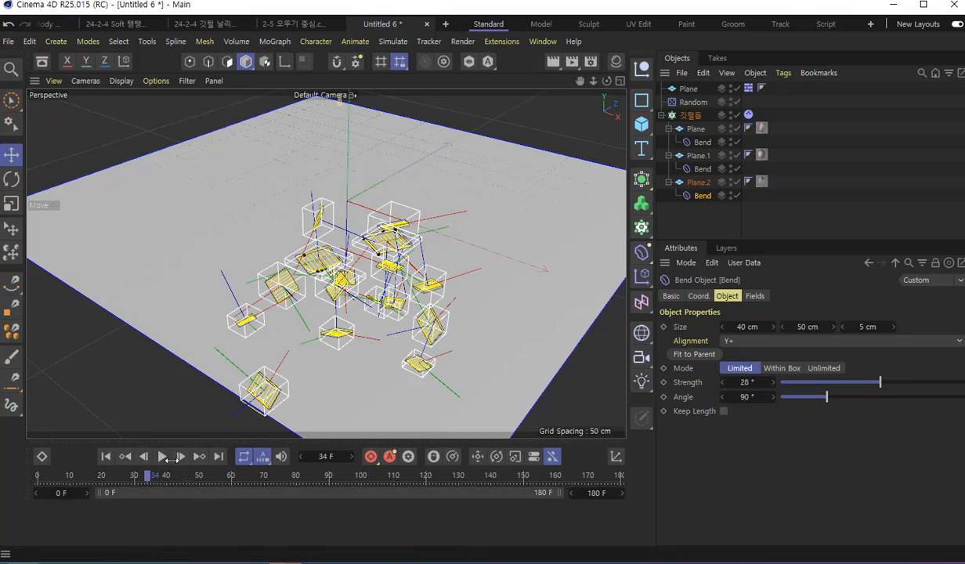
{"action": "left_click", "coordinate": [162, 455]}
{"action": "left_click", "coordinate": [162, 456]}
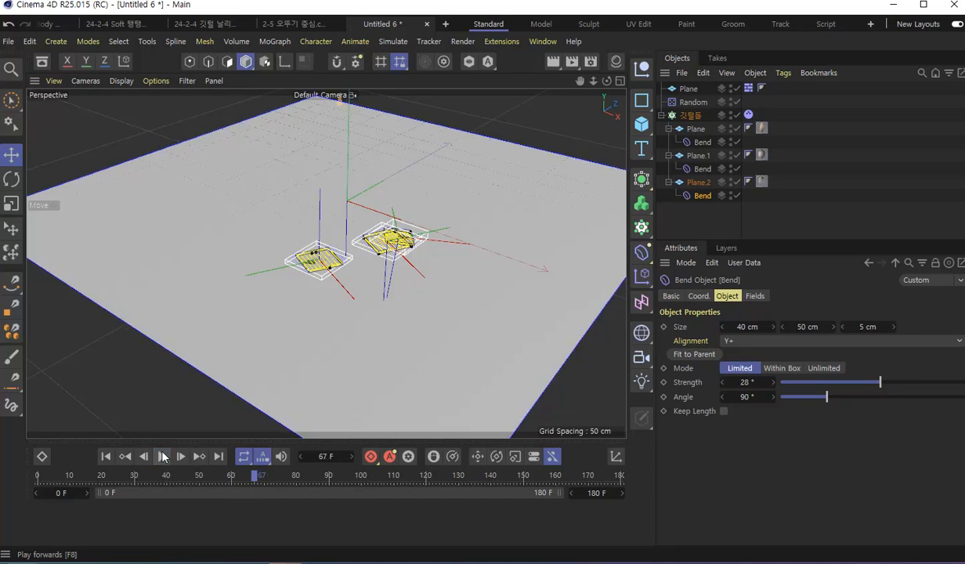
{"action": "left_click", "coordinate": [106, 458]}
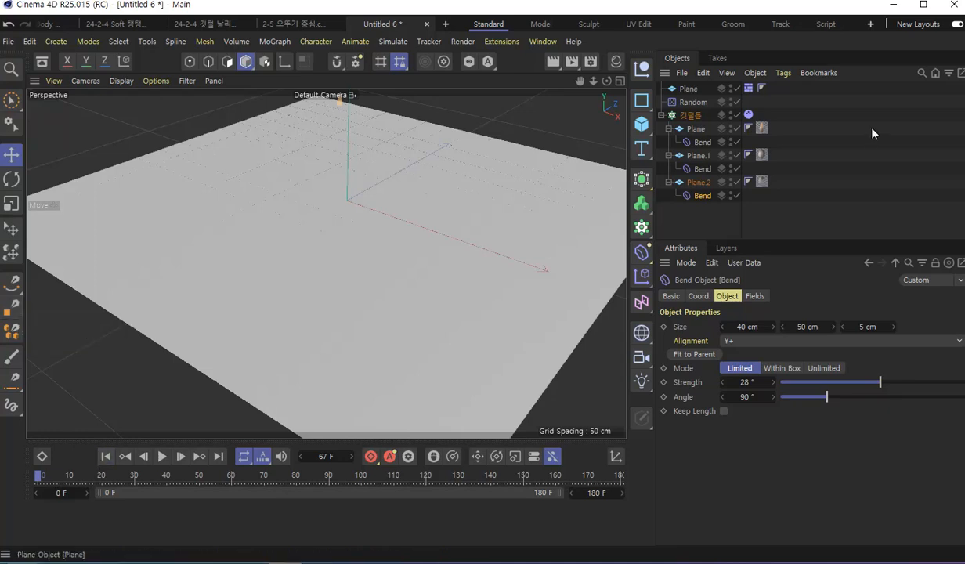
Change the collision shape of the feather cloner's Dynamics Body tag to Moving Mesh.
{"action": "left_click", "coordinate": [749, 116]}
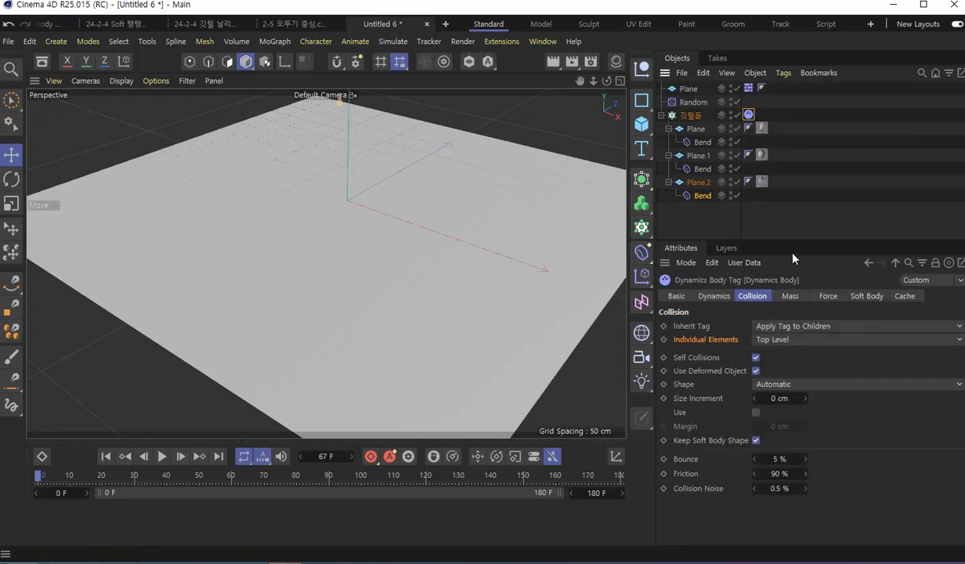
{"action": "left_click_drag", "start_coordinate": [793, 242], "coordinate": [805, 188]}
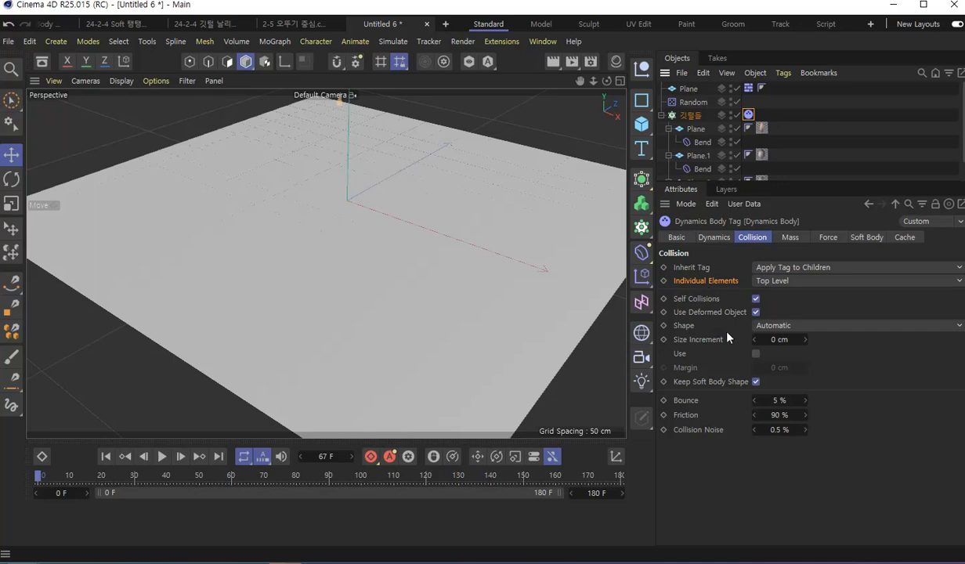
{"action": "left_click", "coordinate": [820, 326]}
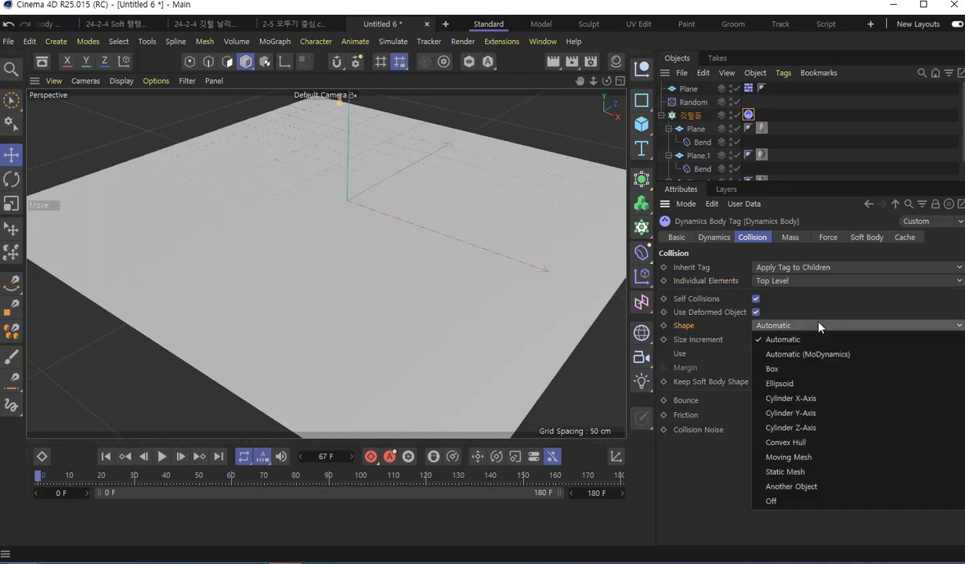
{"action": "left_click", "coordinate": [830, 461]}
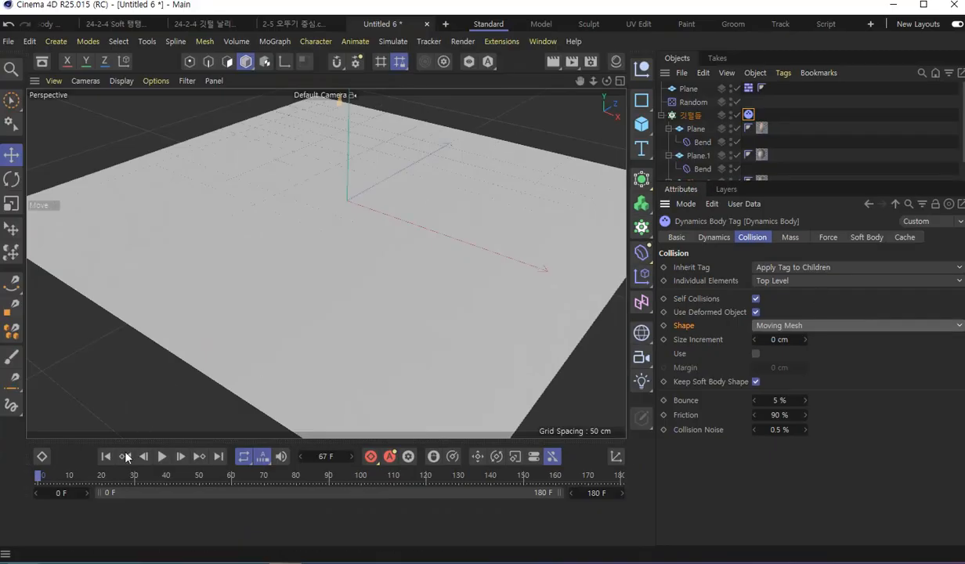
Play the simulation with the Moving Mesh shape, pause it, and examine the landed feathers' collision meshes.
{"action": "key", "text": "F8"}
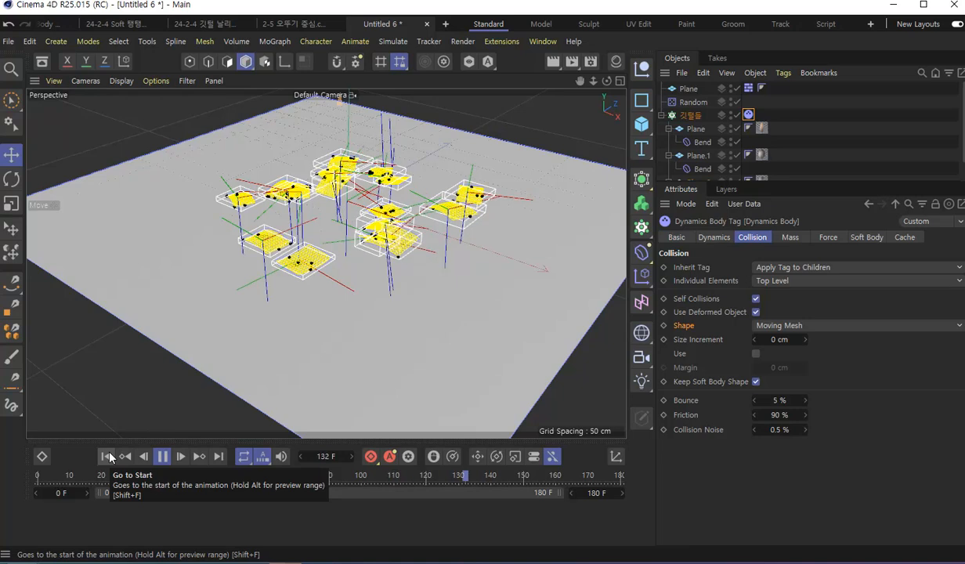
{"action": "key", "text": "F8"}
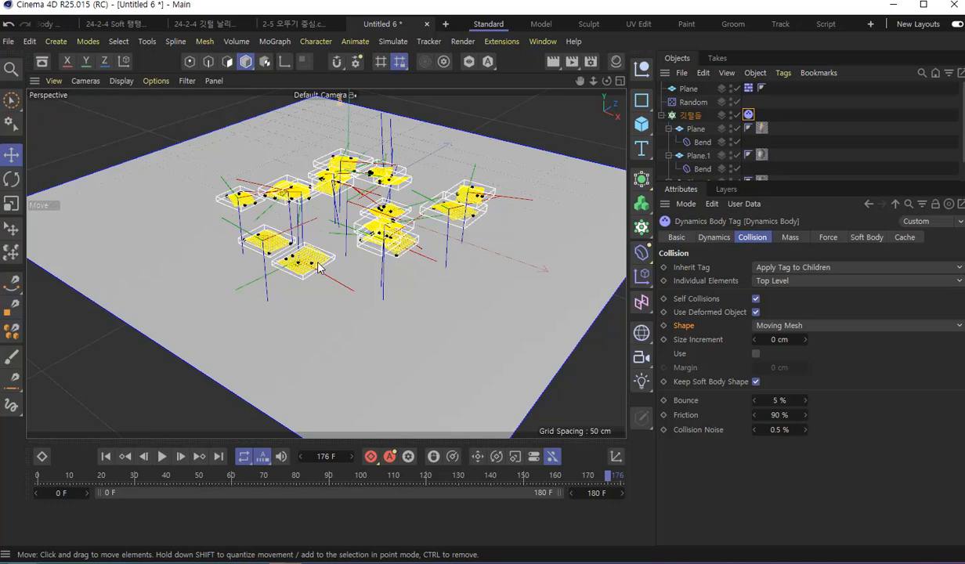
{"action": "scroll", "coordinate": [306, 267], "scroll_direction": "up", "scroll_amount": 5}
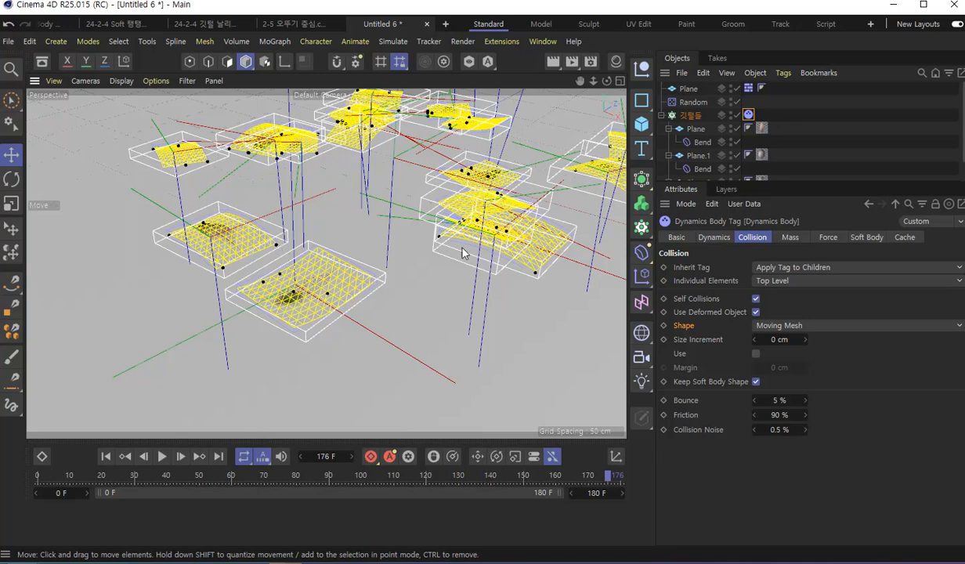
Replay the feather fall from the first frame in the close view, stop it, and rewind to the start.
{"action": "left_click", "coordinate": [109, 460]}
{"action": "left_click", "coordinate": [163, 457]}
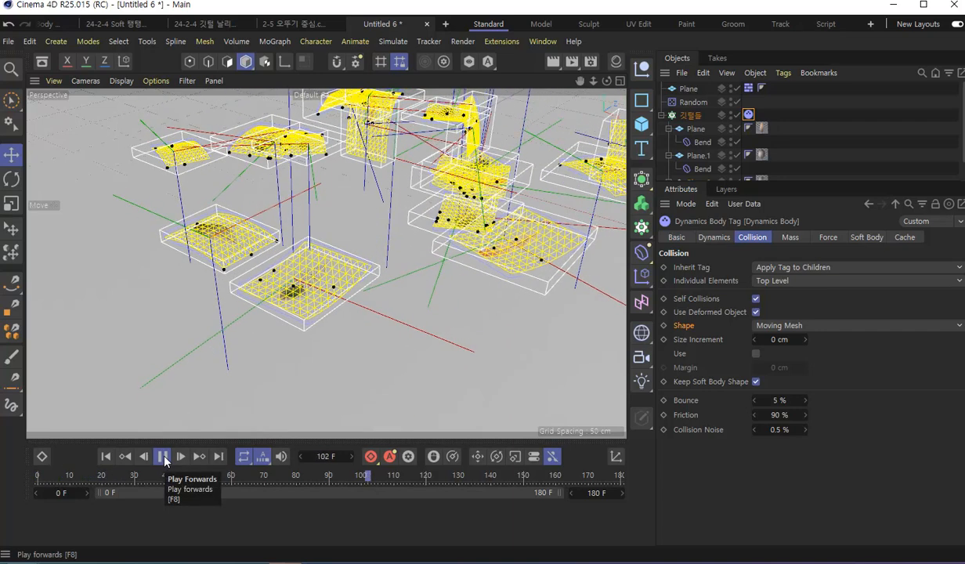
{"action": "left_click", "coordinate": [163, 457]}
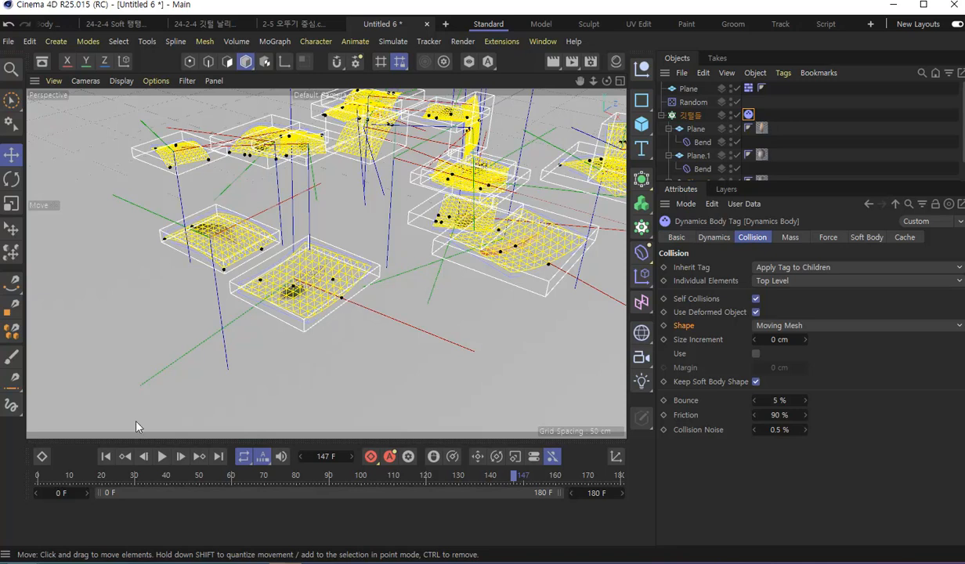
{"action": "left_click", "coordinate": [105, 456]}
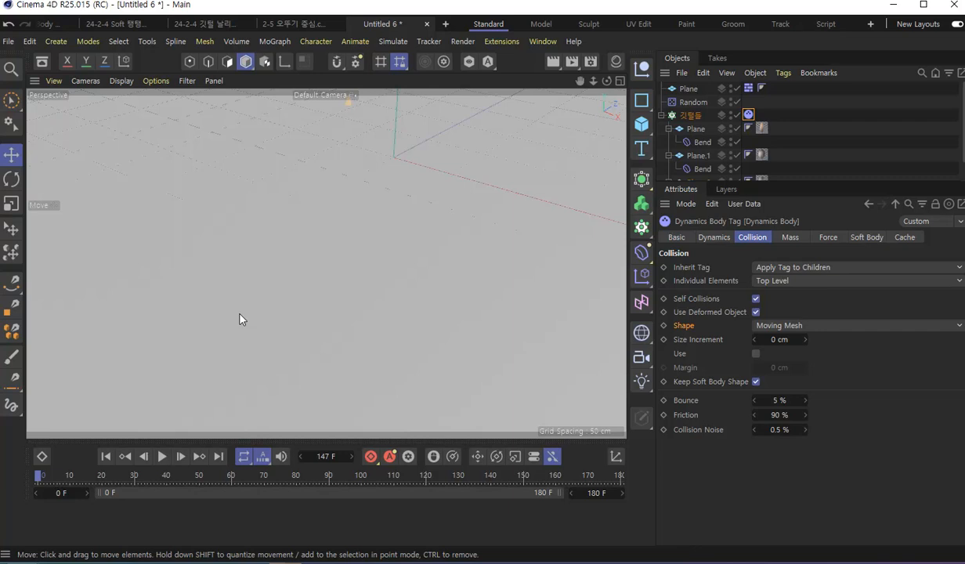
Keep Moving Mesh as the collision shape, play the simulation, and check the feathers' contact with the floor from a low side view.
{"action": "left_click", "coordinate": [803, 325]}
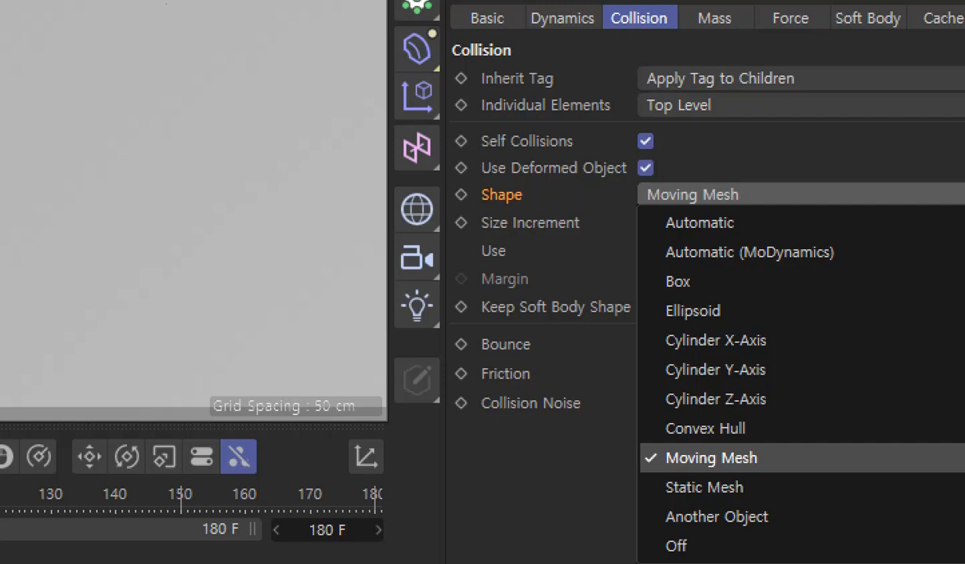
{"action": "left_click", "coordinate": [856, 460]}
{"action": "scroll", "coordinate": [376, 205], "scroll_direction": "down", "scroll_amount": 5}
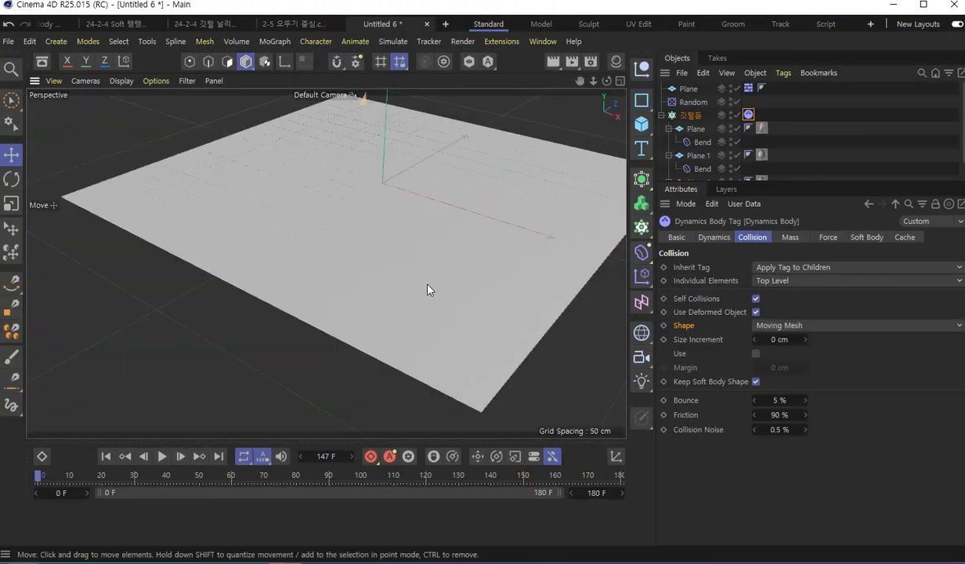
{"action": "left_click_drag", "start_coordinate": [427, 290], "coordinate": [451, 233], "text": "alt"}
{"action": "left_click", "coordinate": [162, 456]}
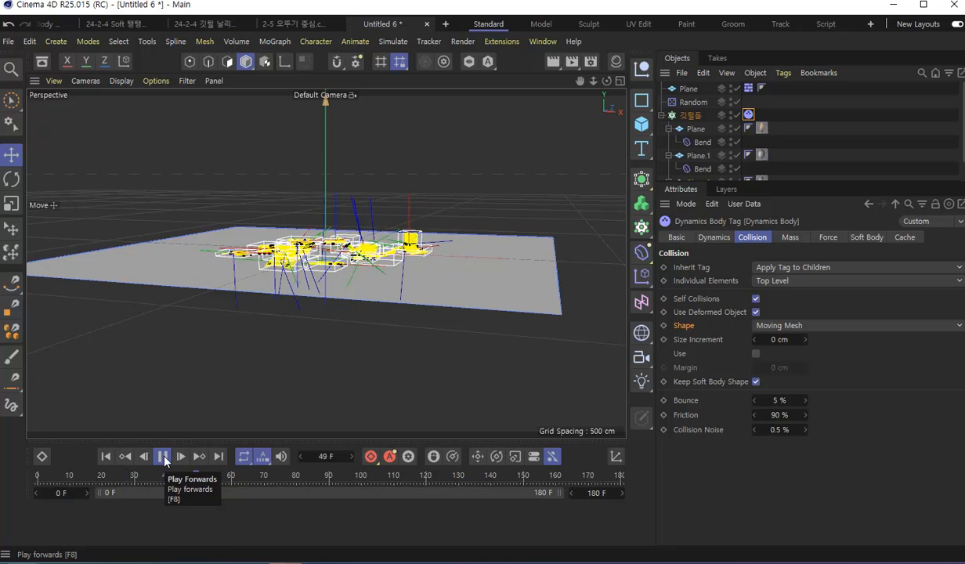
{"action": "left_click_drag", "start_coordinate": [264, 316], "coordinate": [430, 446], "text": "alt"}
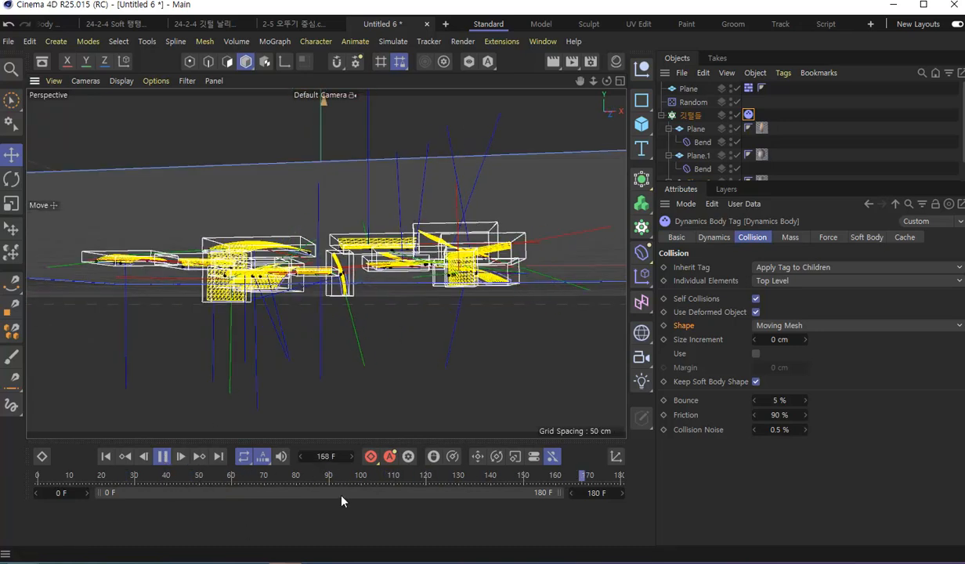
{"action": "left_click", "coordinate": [160, 464]}
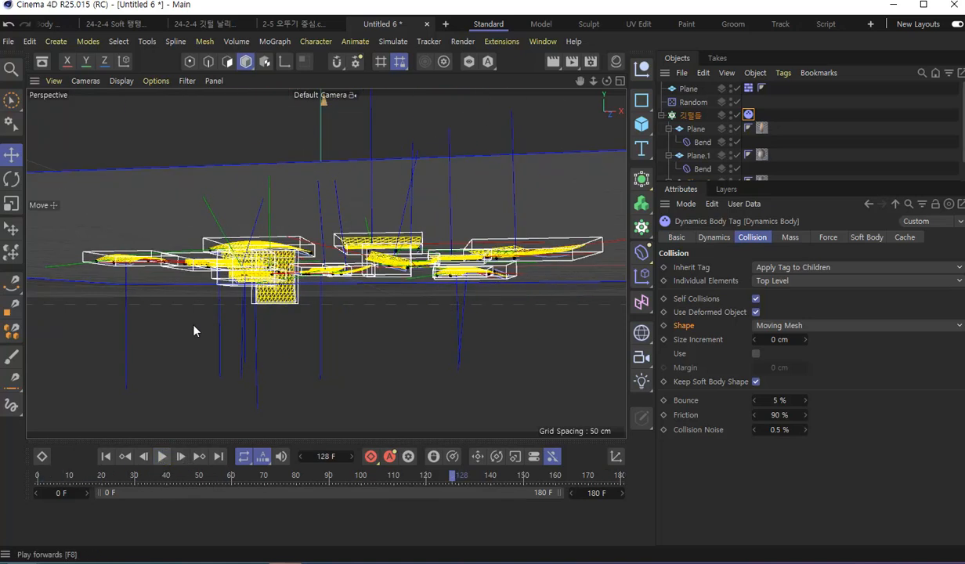
Render the low side view of the landed feathers as a preview, and rewind the animation to the first frame.
{"action": "left_click", "coordinate": [553, 61]}
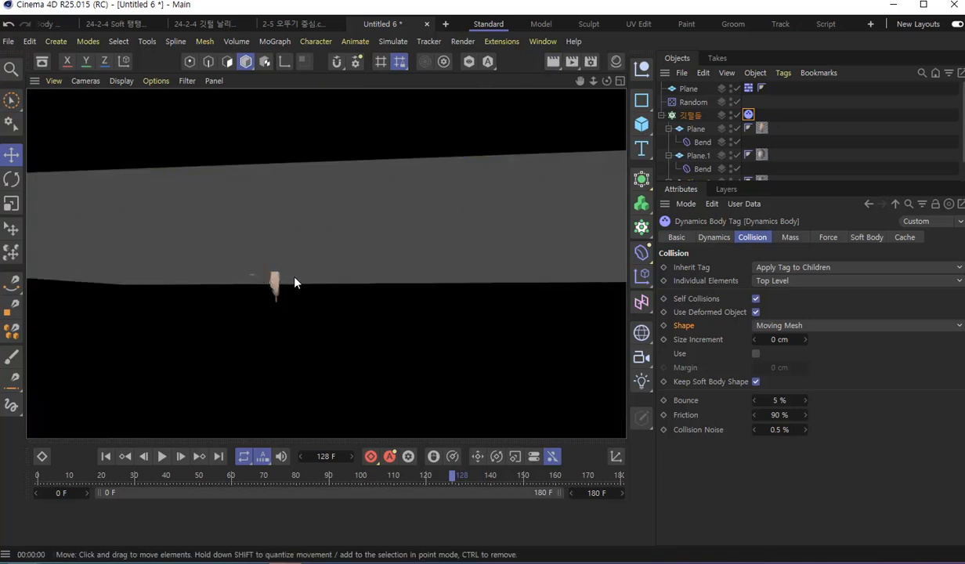
{"action": "left_click", "coordinate": [106, 456]}
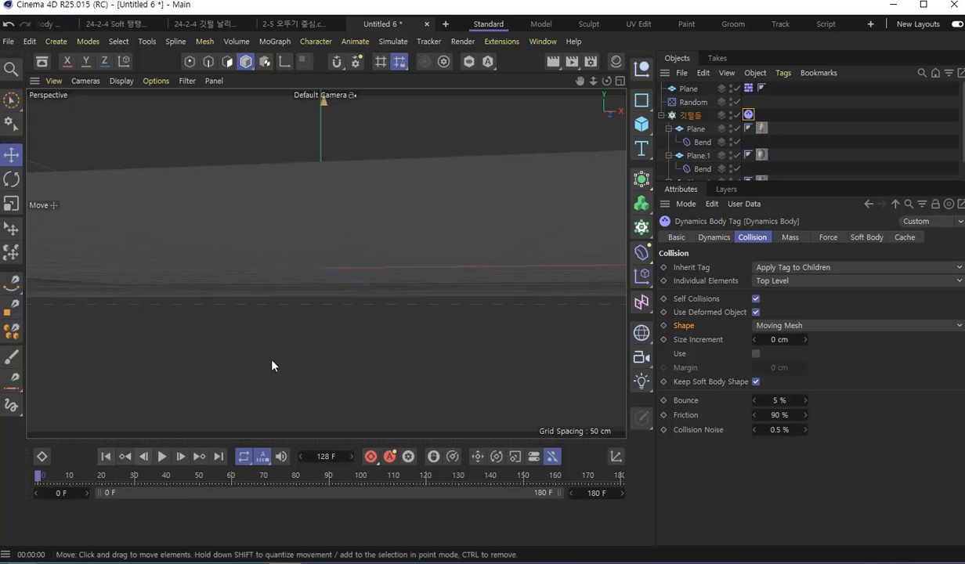
{"action": "left_click_drag", "start_coordinate": [310, 340], "coordinate": [328, 366], "text": "alt"}
{"action": "scroll", "coordinate": [328, 367], "scroll_direction": "down", "scroll_amount": 5}
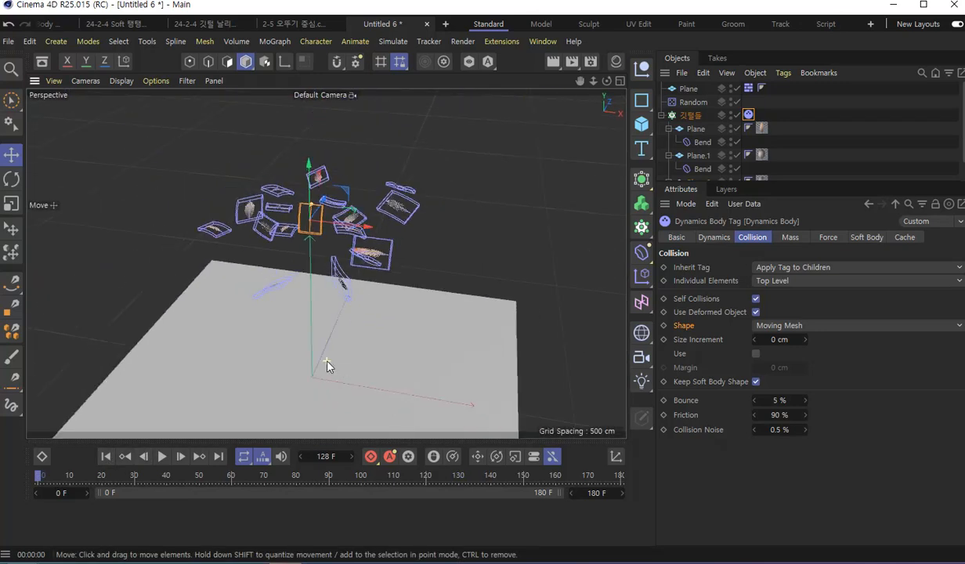
{"action": "middle_click_drag", "start_coordinate": [328, 366], "coordinate": [345, 322], "text": "alt"}
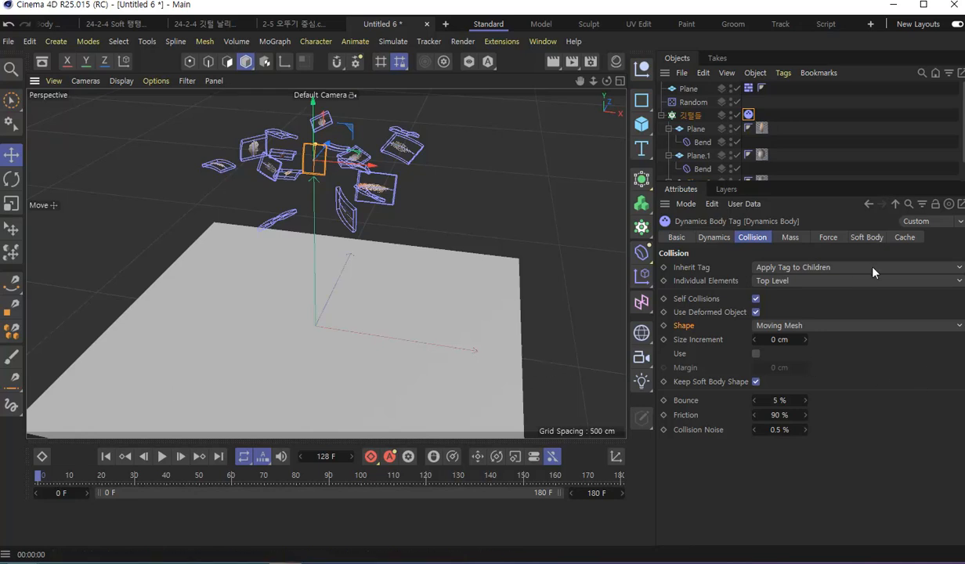
Set the aerodynamic Lift of the feather cloner's Dynamics Body tag to 100% and enable Two-Sided.
{"action": "left_click", "coordinate": [828, 237]}
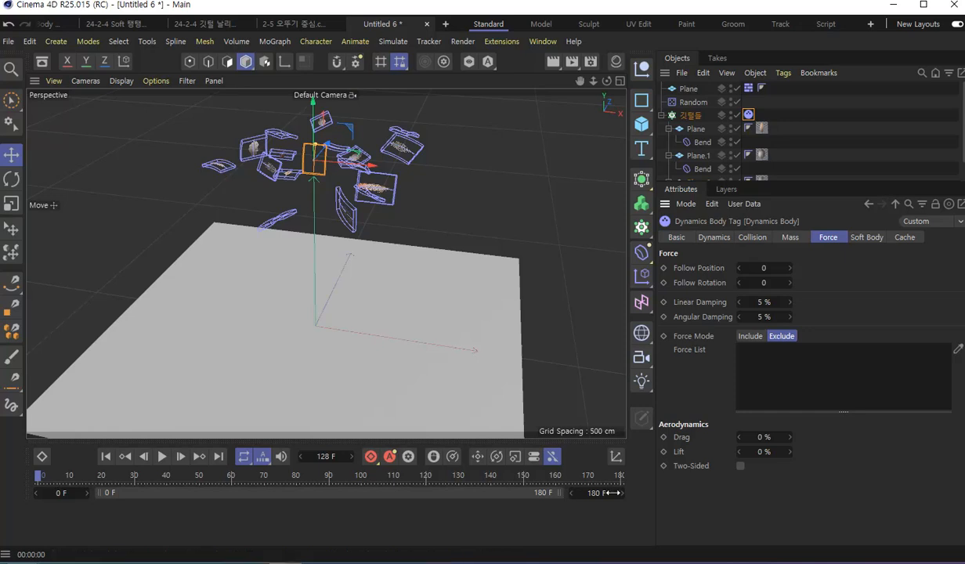
{"action": "left_click", "coordinate": [763, 451]}
{"action": "type", "text": "100"}
{"action": "key", "text": "Return"}
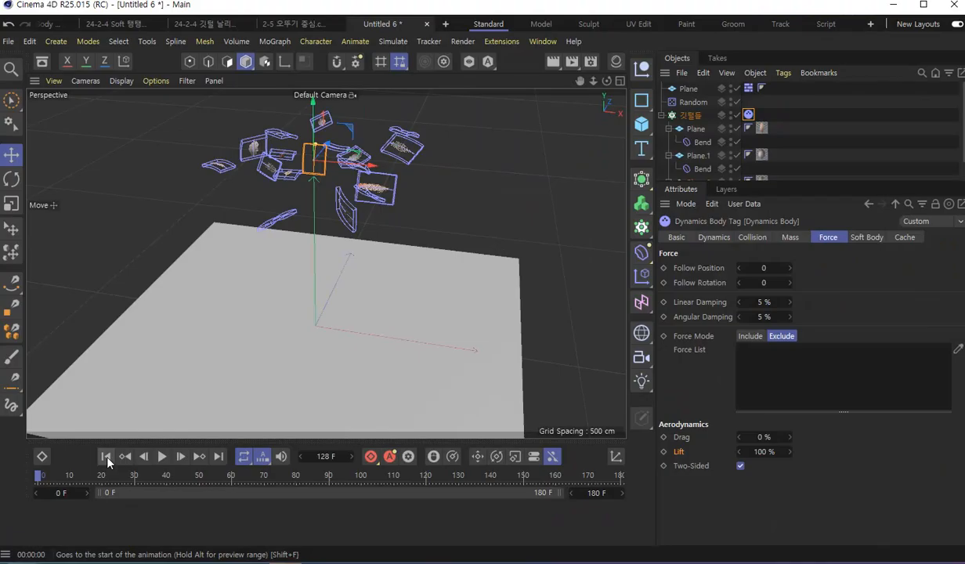
Play the feather fall with the lift applied, pause it, examine the landed feathers from floor level, and rewind.
{"action": "key", "text": "F8"}
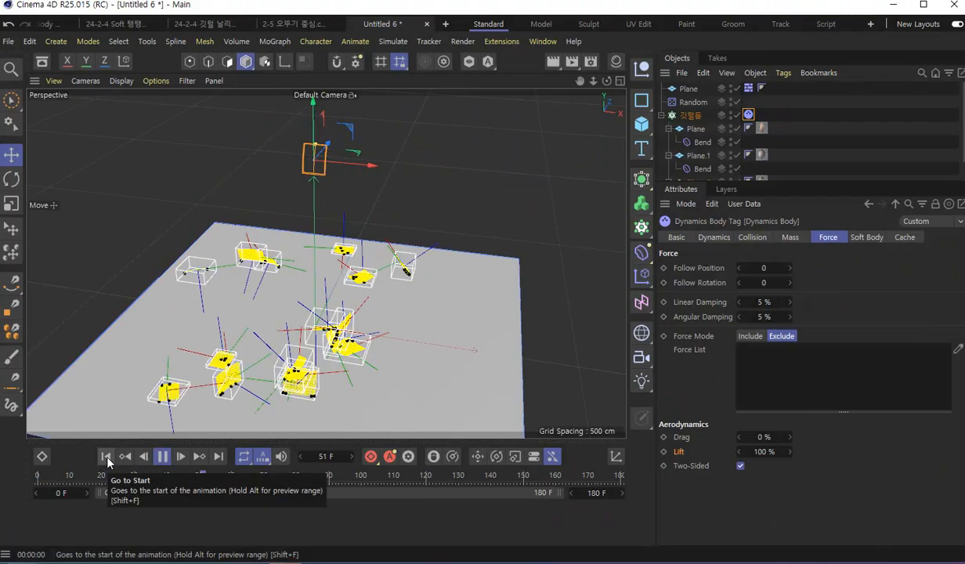
{"action": "key", "text": "F8"}
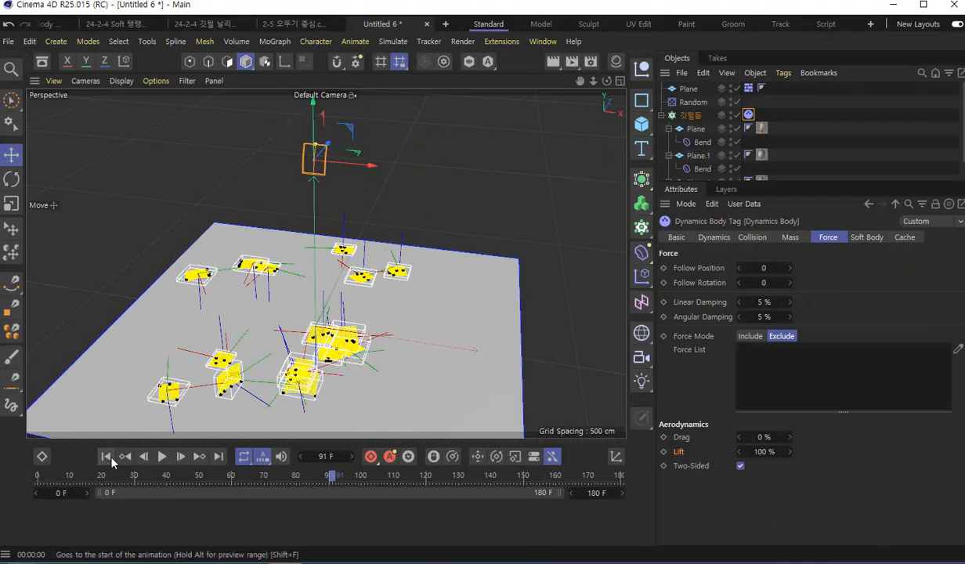
{"action": "left_click_drag", "start_coordinate": [270, 360], "coordinate": [277, 268], "text": "alt"}
{"action": "scroll", "coordinate": [274, 393], "scroll_direction": "up", "scroll_amount": 3}
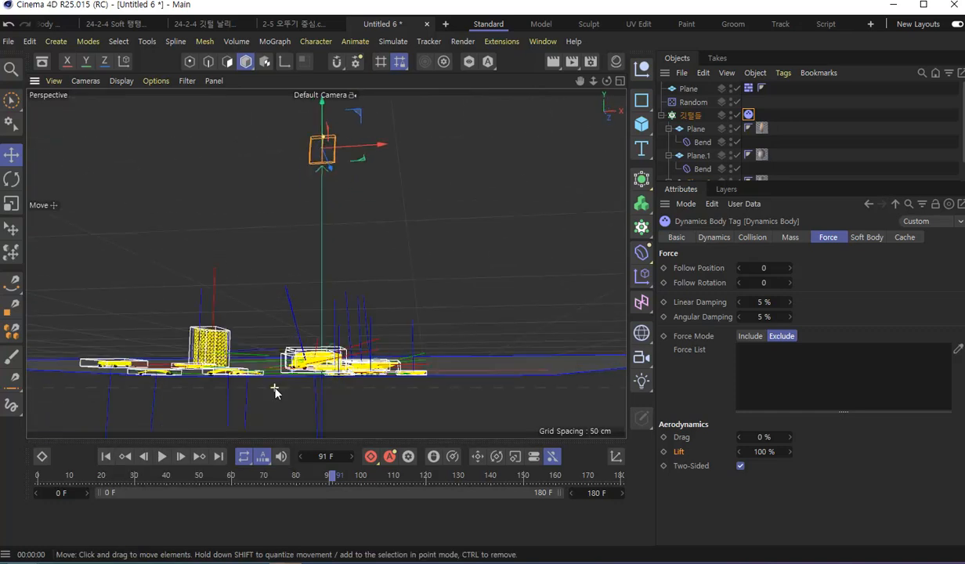
{"action": "scroll", "coordinate": [283, 401], "scroll_direction": "down", "scroll_amount": 2}
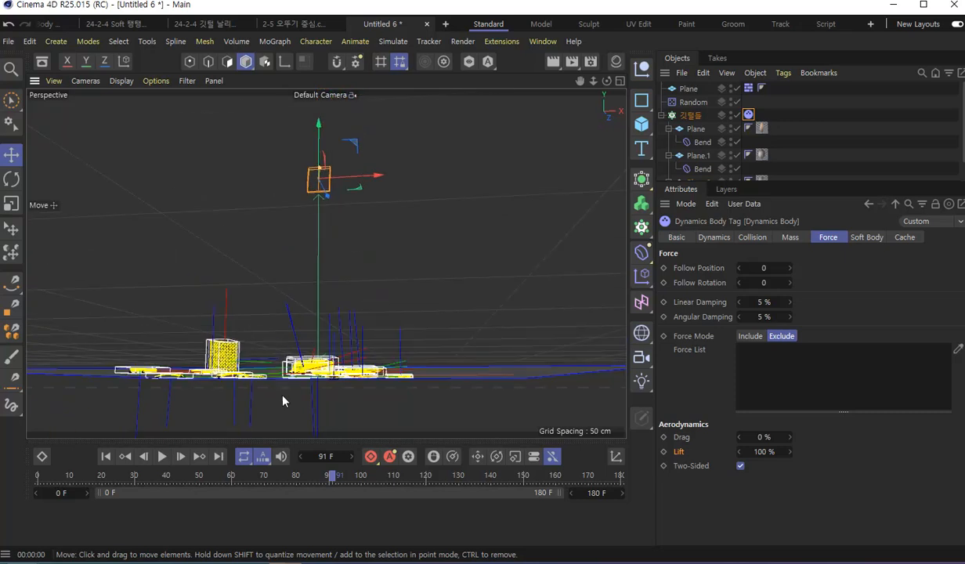
{"action": "left_click_drag", "start_coordinate": [282, 398], "coordinate": [312, 382], "text": "alt"}
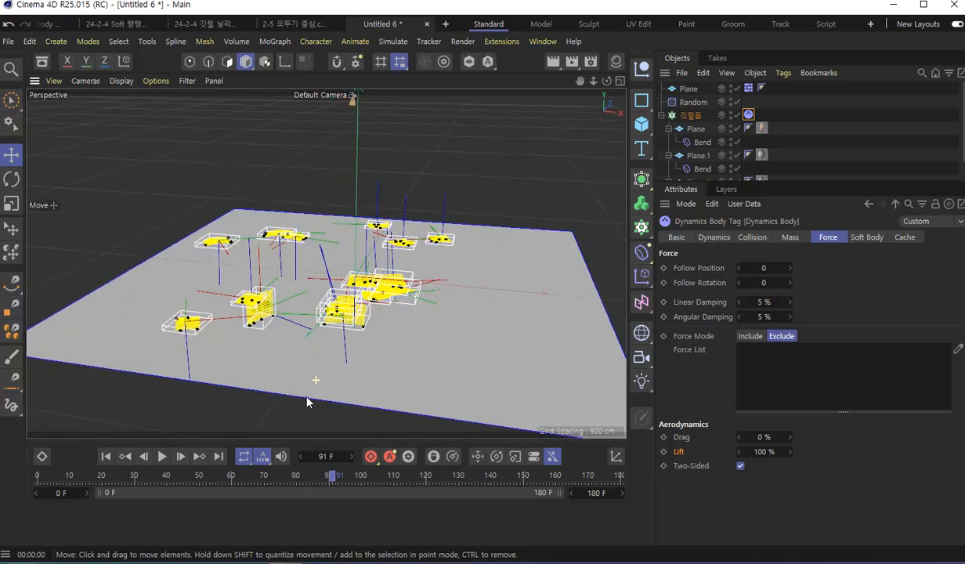
{"action": "left_click", "coordinate": [104, 457]}
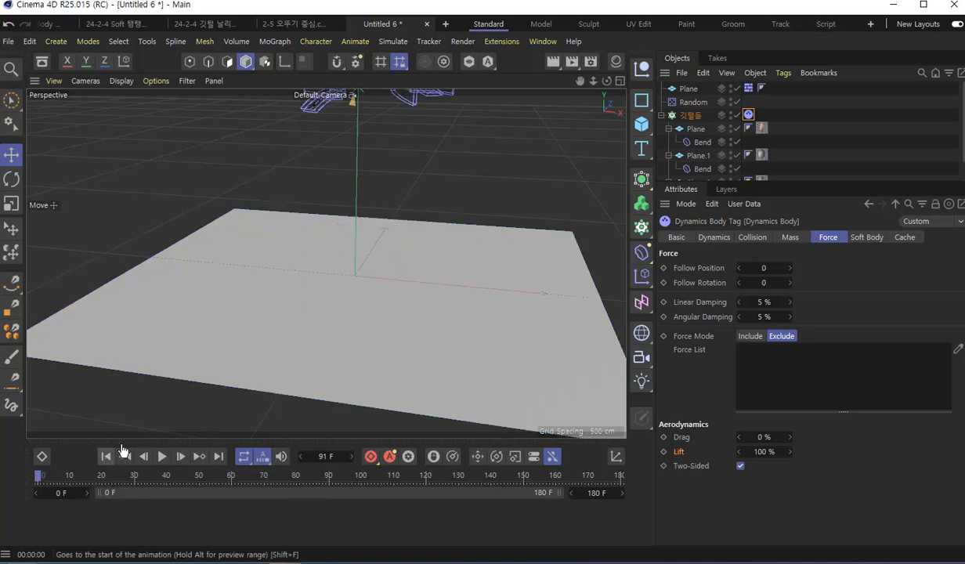
Replay the feather fall from the first frame, pause it once the feathers land, and rewind to the start.
{"action": "left_click", "coordinate": [162, 456]}
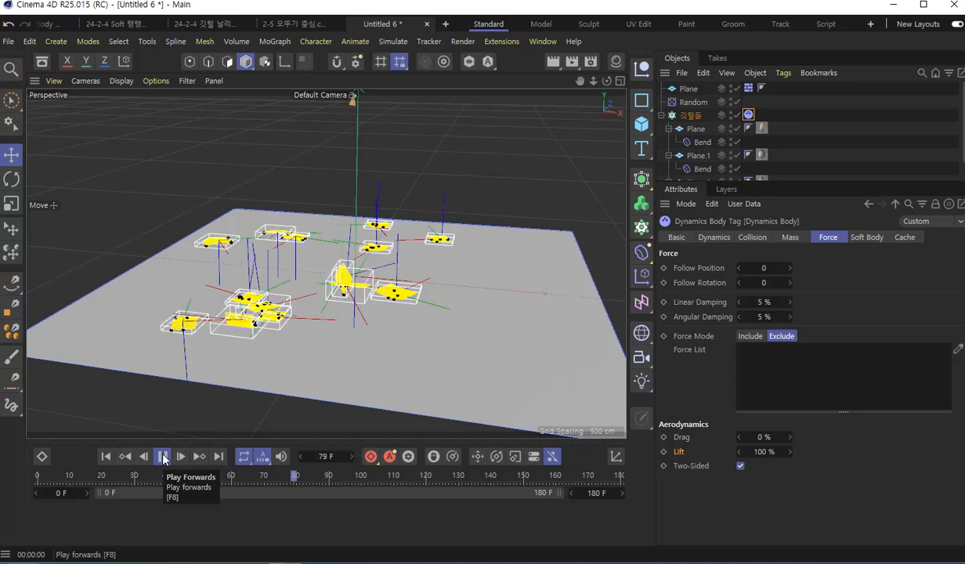
{"action": "left_click", "coordinate": [163, 457]}
{"action": "scroll", "coordinate": [298, 324], "scroll_direction": "down", "scroll_amount": 3}
{"action": "left_click_drag", "start_coordinate": [297, 324], "coordinate": [334, 356], "text": "alt"}
{"action": "left_click_drag", "start_coordinate": [396, 358], "coordinate": [290, 395], "text": "alt"}
{"action": "left_click", "coordinate": [106, 456]}
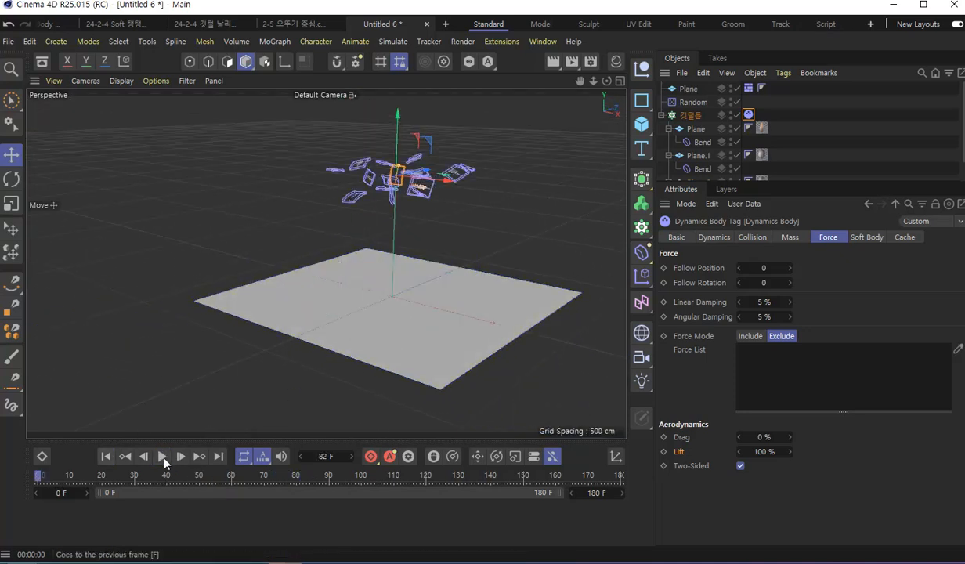
Run the simulation two more times in the wide view of the whole floor, rewinding after each run.
{"action": "left_click", "coordinate": [162, 456]}
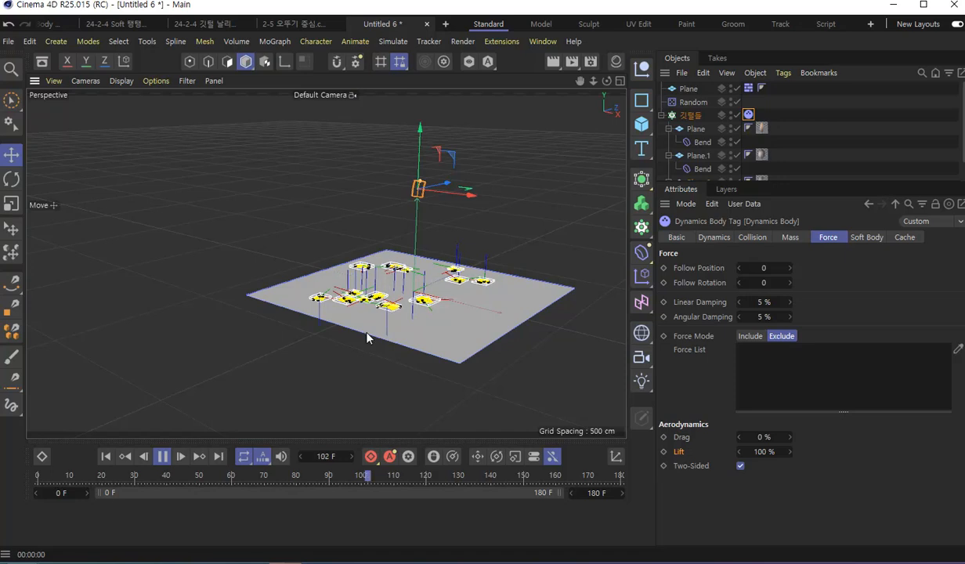
{"action": "left_click", "coordinate": [162, 458]}
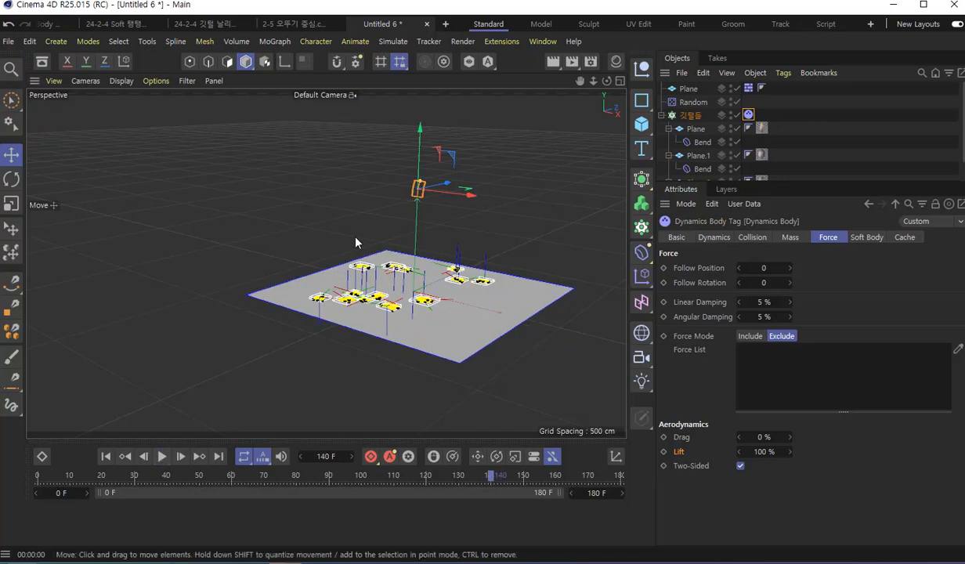
{"action": "left_click", "coordinate": [104, 456]}
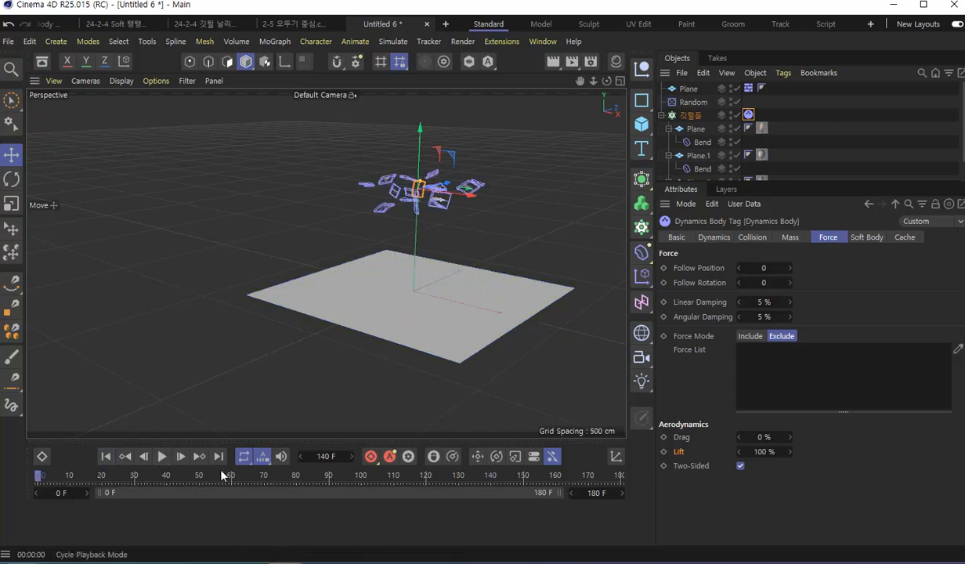
{"action": "left_click", "coordinate": [162, 456]}
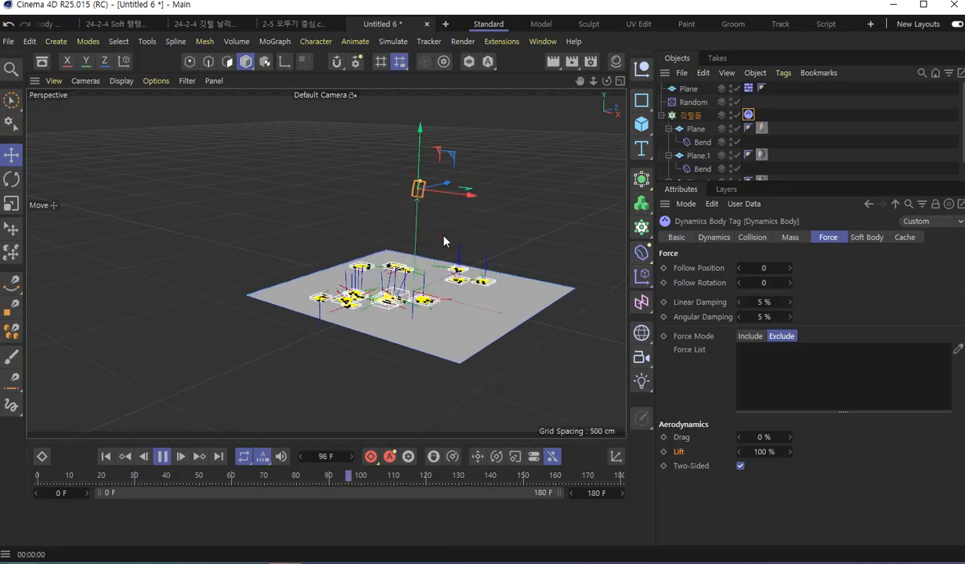
{"action": "left_click", "coordinate": [162, 456]}
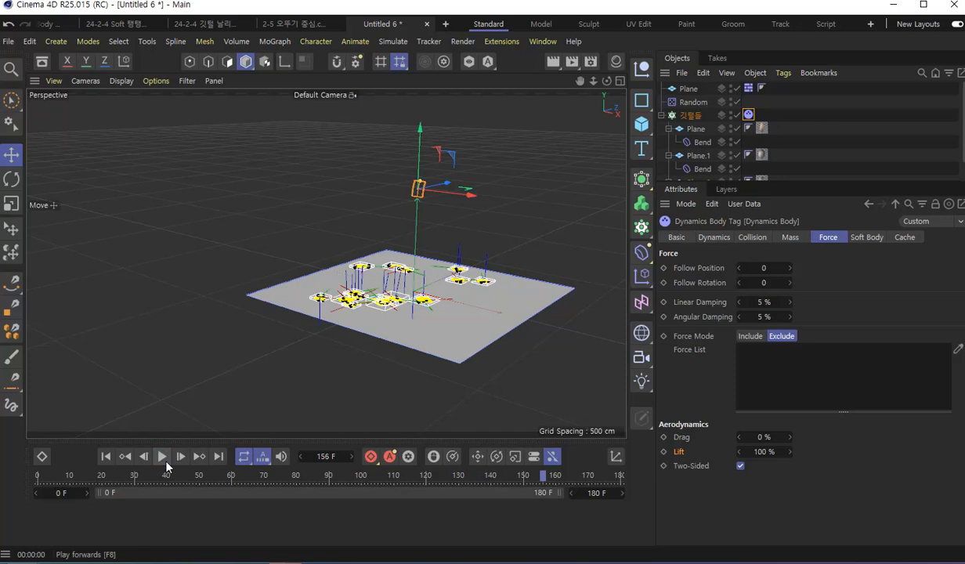
{"action": "left_click", "coordinate": [106, 457]}
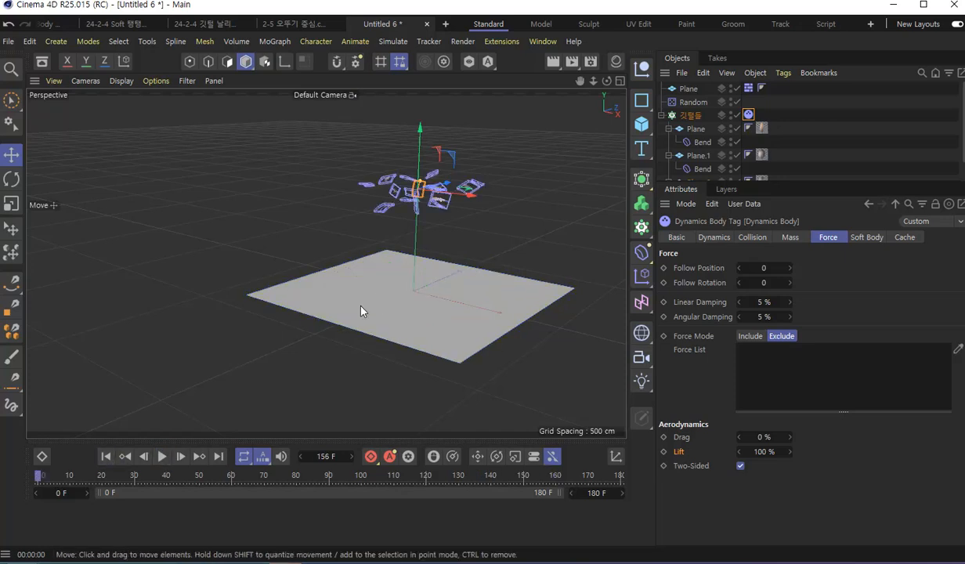
Set Steps per Frame to 10 in the project's expert dynamics settings.
{"action": "left_click_drag", "start_coordinate": [394, 308], "coordinate": [480, 304], "text": "alt"}
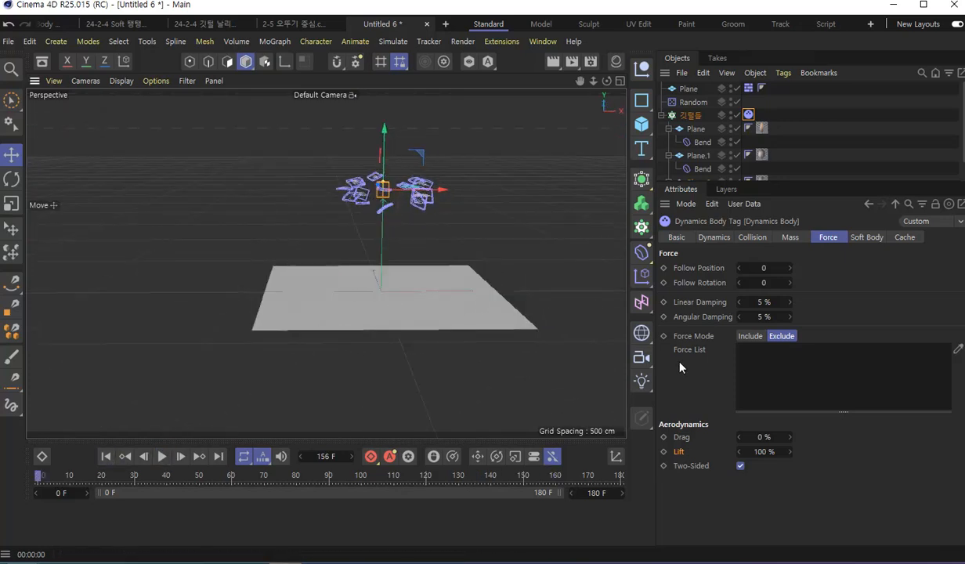
{"action": "left_click", "coordinate": [29, 41]}
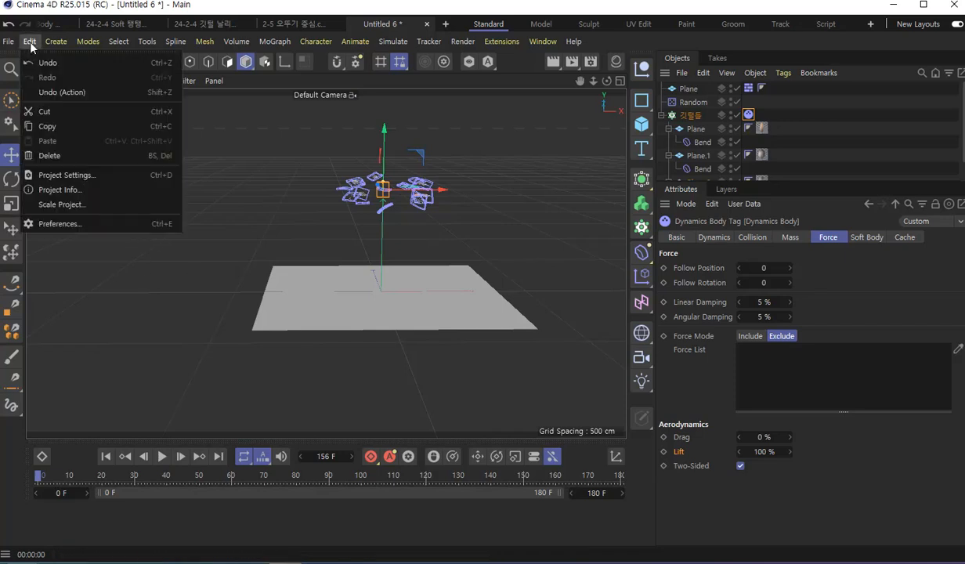
{"action": "left_click", "coordinate": [67, 175]}
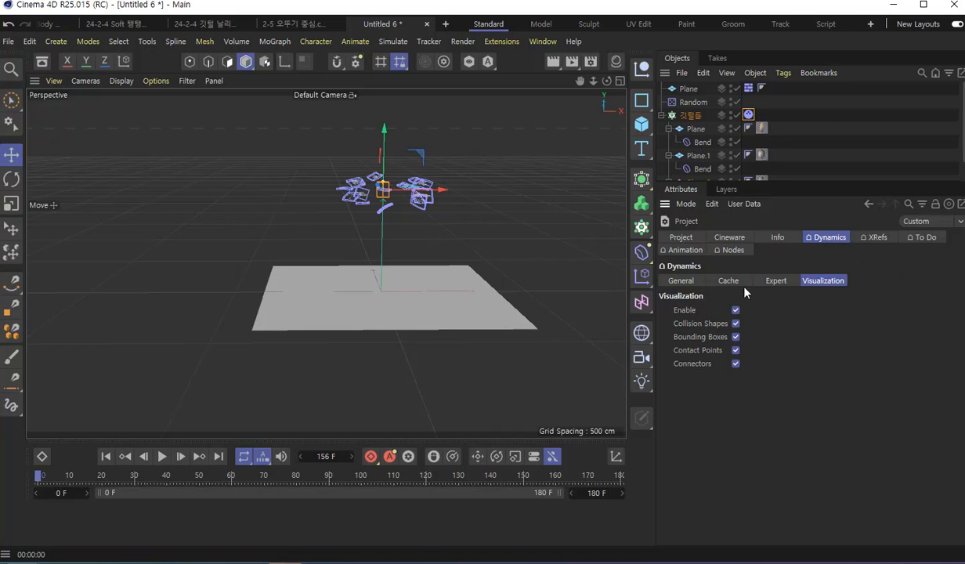
{"action": "left_click", "coordinate": [777, 281]}
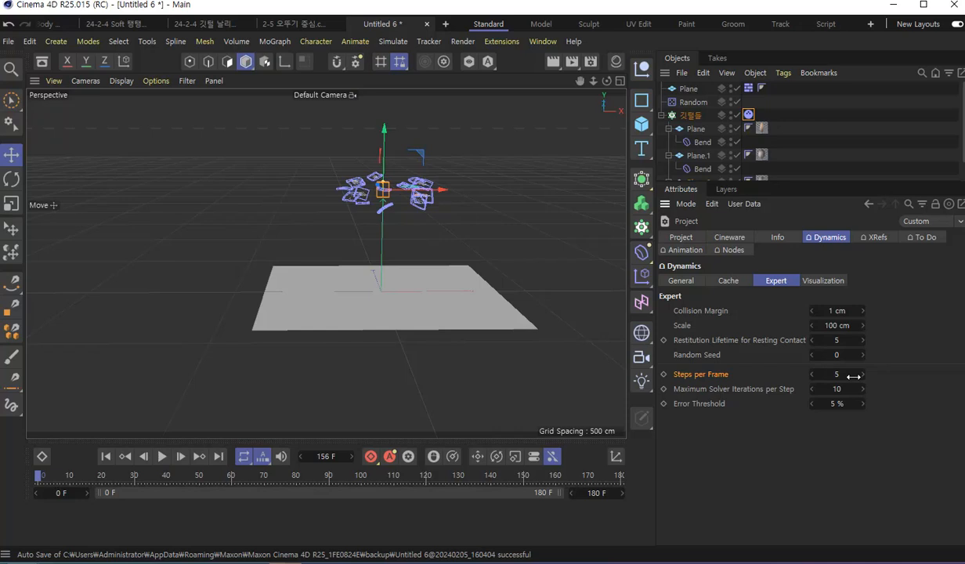
{"action": "left_click", "coordinate": [853, 375]}
{"action": "type", "text": "10"}
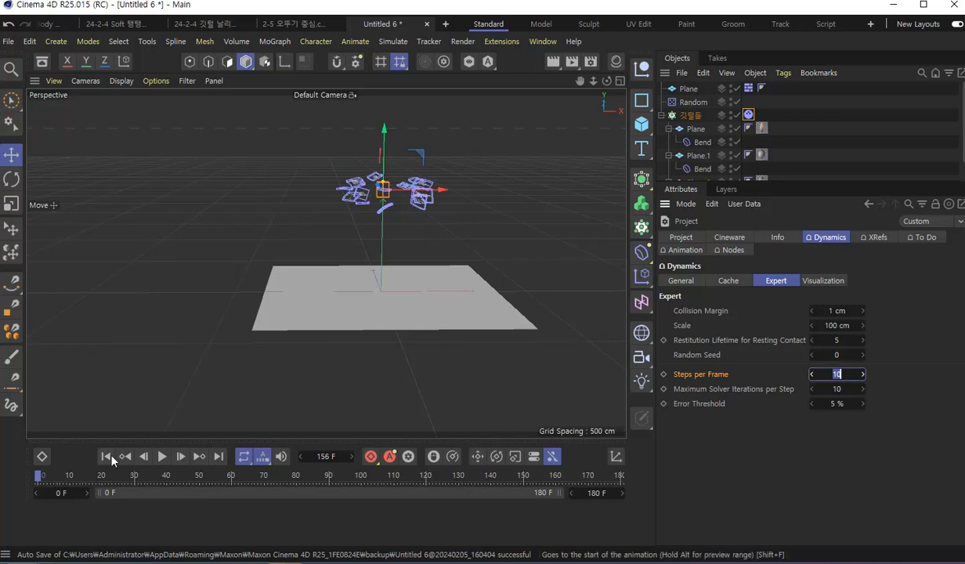
Play the simulation twice with the increased steps per frame, checking the second fall up close before pausing it.
{"action": "left_click", "coordinate": [166, 464]}
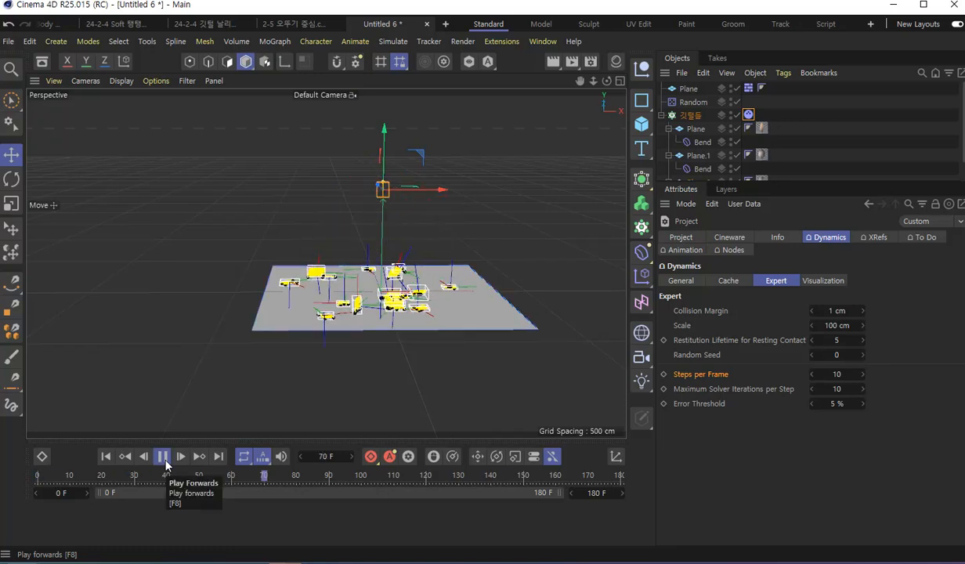
{"action": "left_click", "coordinate": [163, 458]}
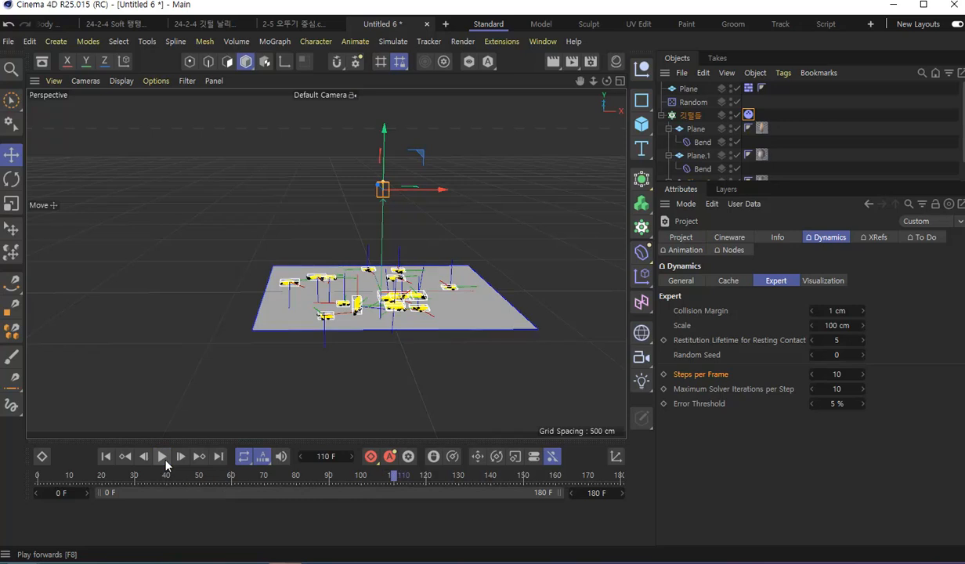
{"action": "left_click", "coordinate": [105, 456]}
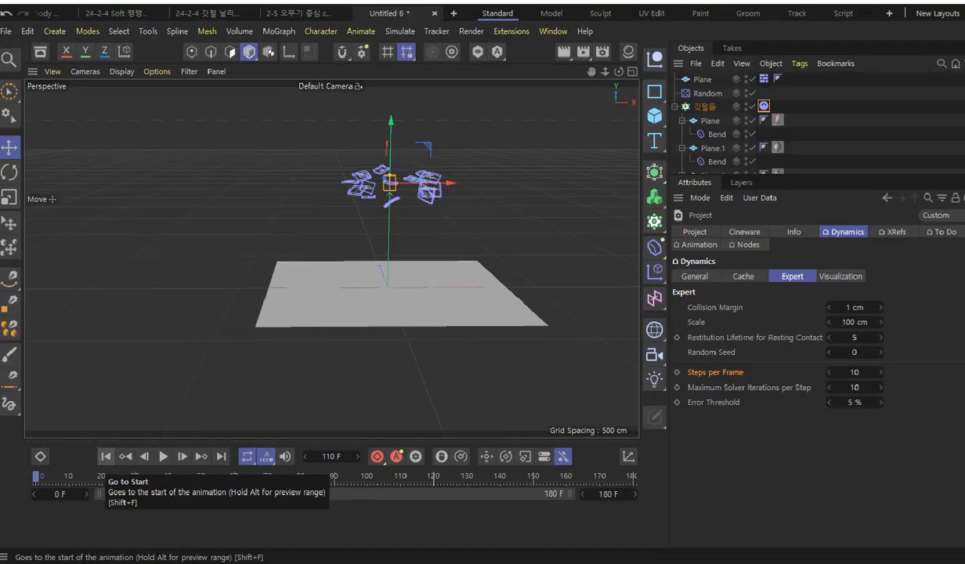
{"action": "key", "text": "space"}
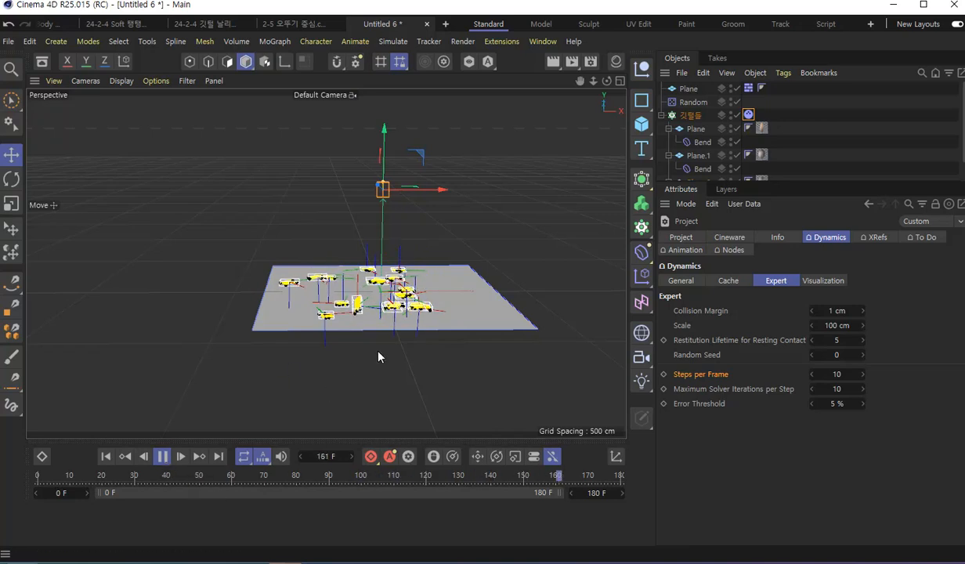
{"action": "scroll", "coordinate": [359, 343], "scroll_direction": "up", "scroll_amount": 3}
{"action": "scroll", "coordinate": [392, 281], "scroll_direction": "up", "scroll_amount": 3}
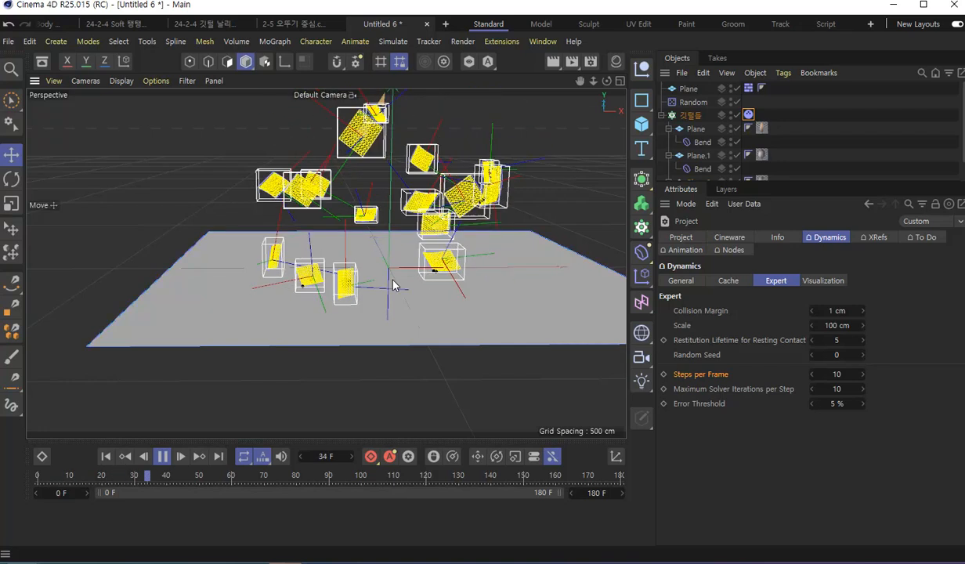
{"action": "left_click", "coordinate": [162, 456]}
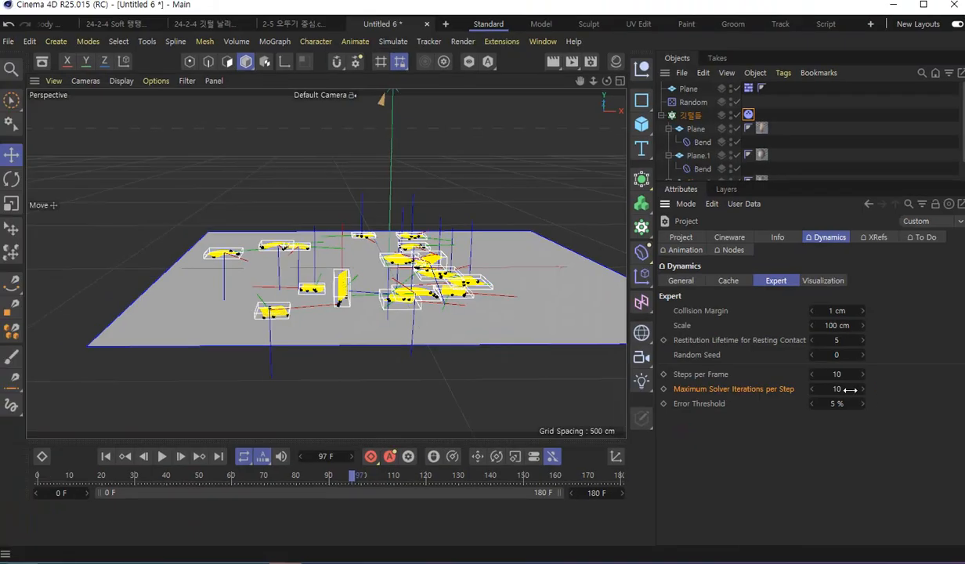
Set Maximum Solver Iterations per Step to 20 in the project's expert dynamics settings.
{"action": "double_click", "coordinate": [802, 393]}
{"action": "type", "text": "20"}
{"action": "key", "text": "Return"}
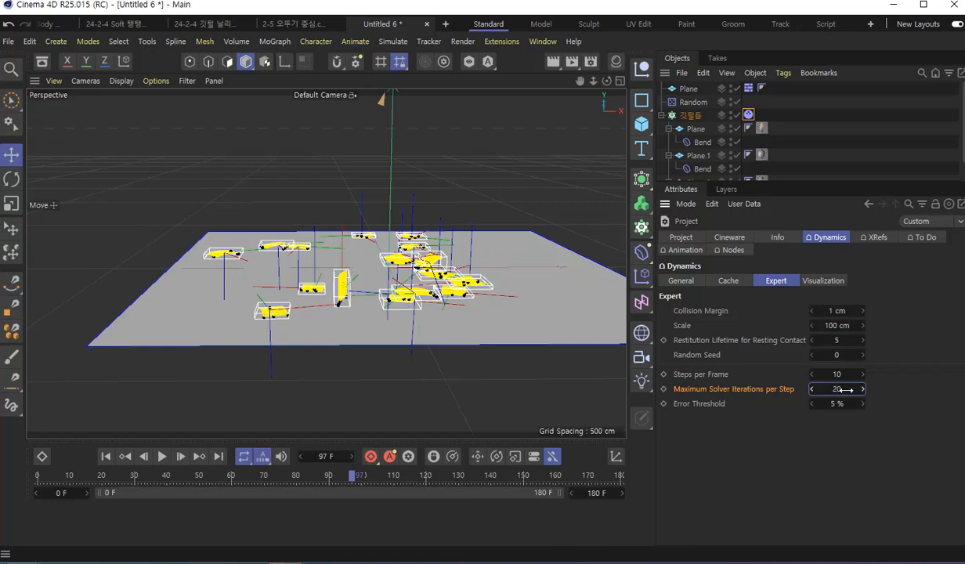
Replay the fall from the first frame with the higher solver iterations, pause it, and review the Steps per Frame setting.
{"action": "left_click", "coordinate": [105, 457]}
{"action": "key", "text": "F8"}
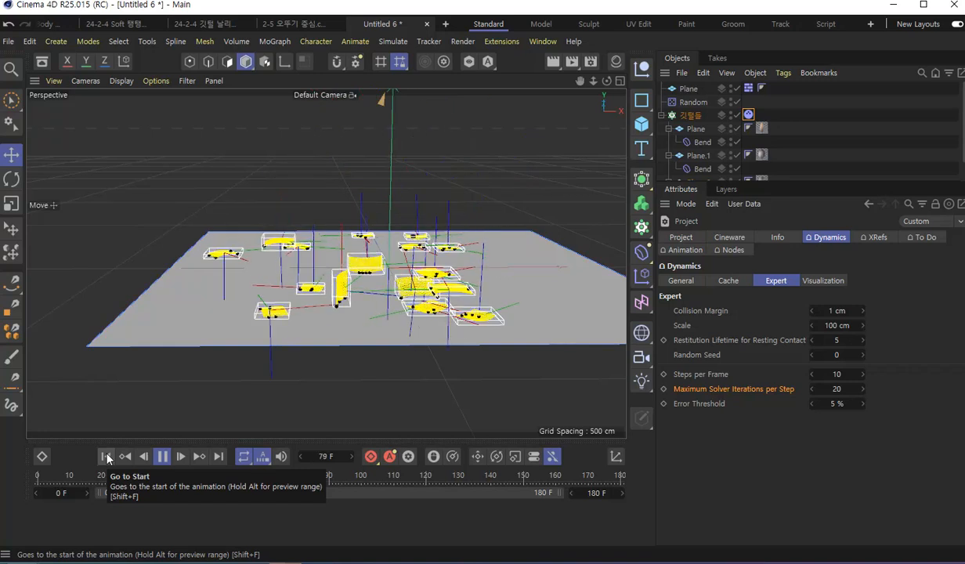
{"action": "left_click", "coordinate": [162, 456]}
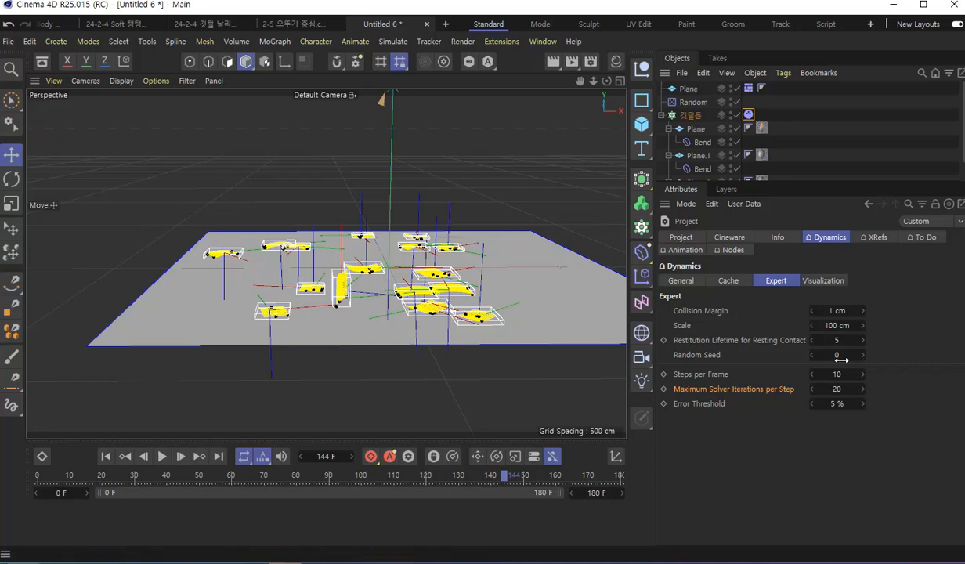
{"action": "left_click", "coordinate": [715, 375]}
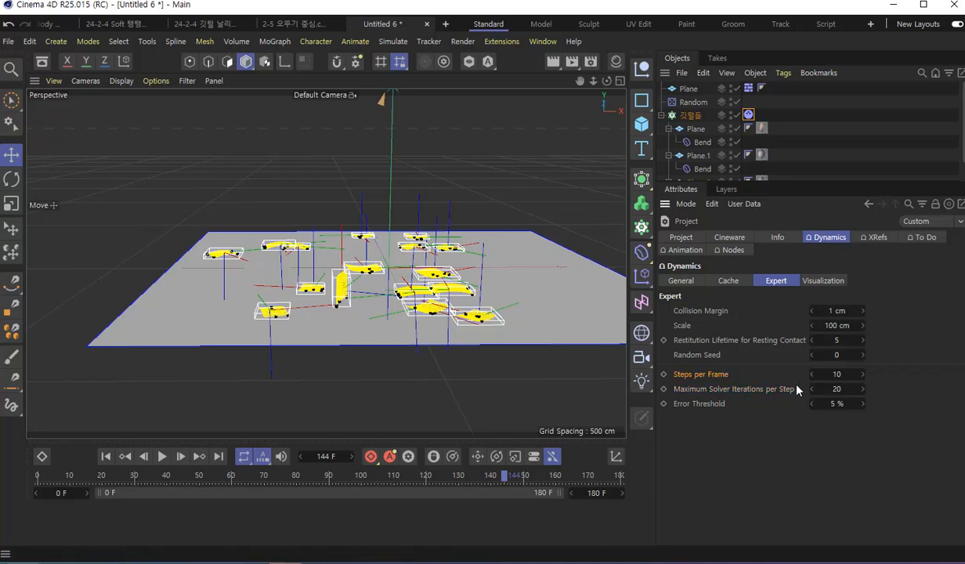
Try Steps per Frame at 15 in the project's expert dynamics settings and replay the fall from the first frame, pausing it partway.
{"action": "left_click", "coordinate": [841, 374]}
{"action": "type", "text": "15"}
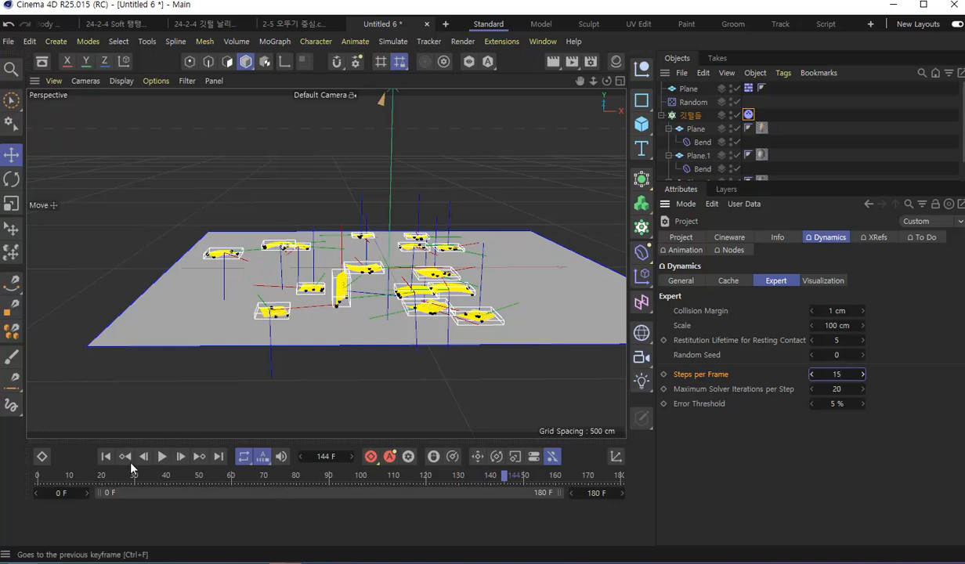
{"action": "left_click", "coordinate": [106, 456]}
{"action": "key", "text": "F8"}
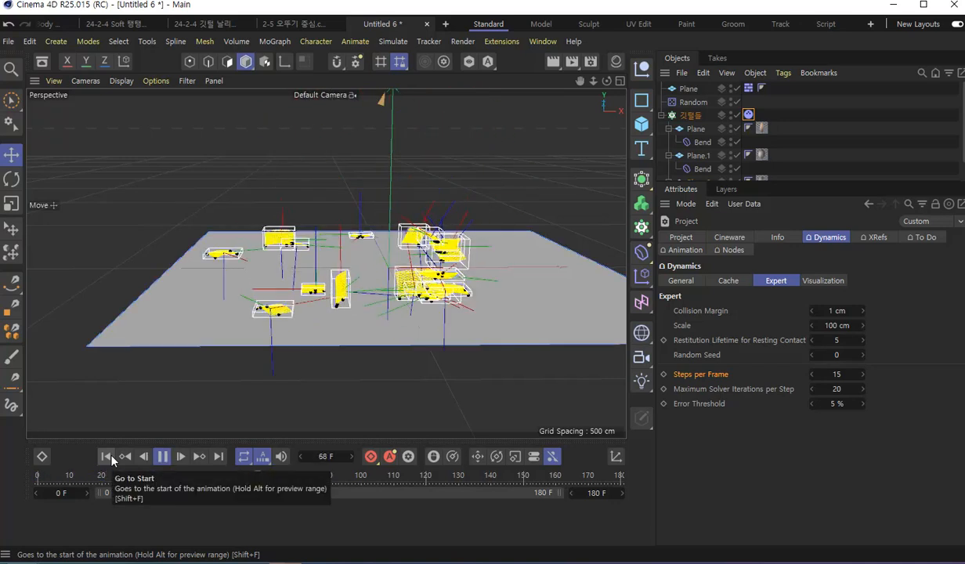
{"action": "scroll", "coordinate": [394, 283], "scroll_direction": "down", "scroll_amount": 2}
{"action": "scroll", "coordinate": [394, 284], "scroll_direction": "down", "scroll_amount": 1}
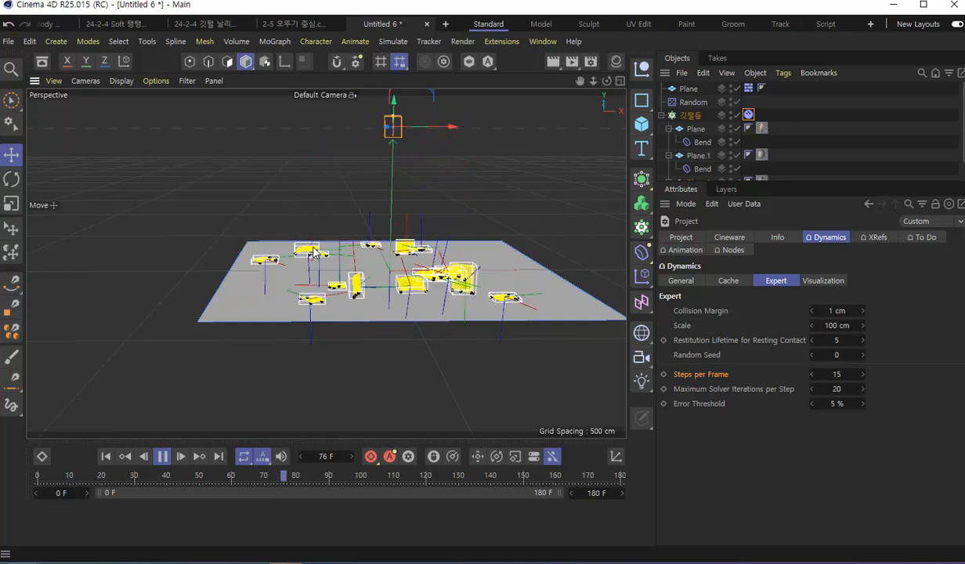
{"action": "left_click", "coordinate": [162, 456]}
Set Steps per Frame to 12 in the project's expert dynamics settings.
{"action": "double_click", "coordinate": [852, 374]}
{"action": "type", "text": "12"}
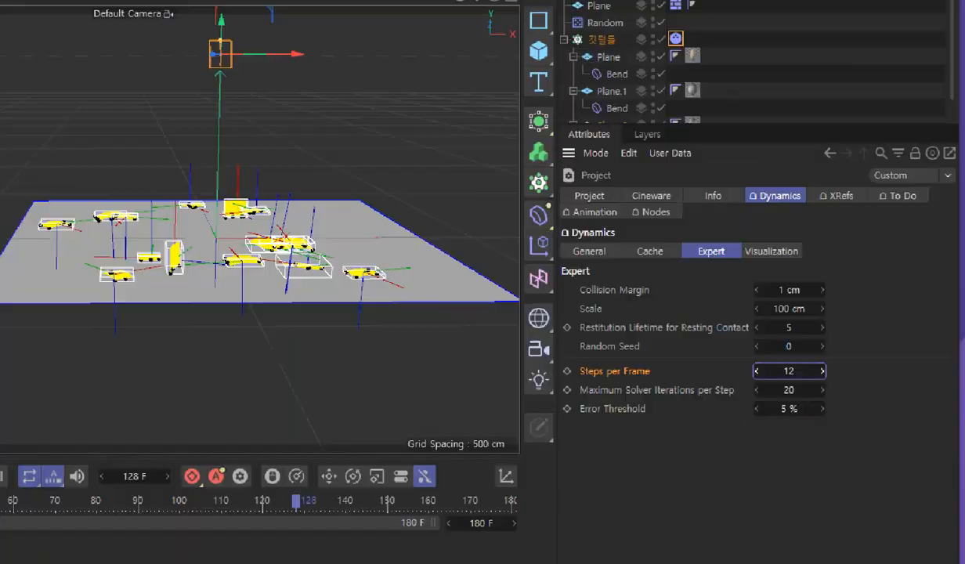
{"action": "key", "text": "Return"}
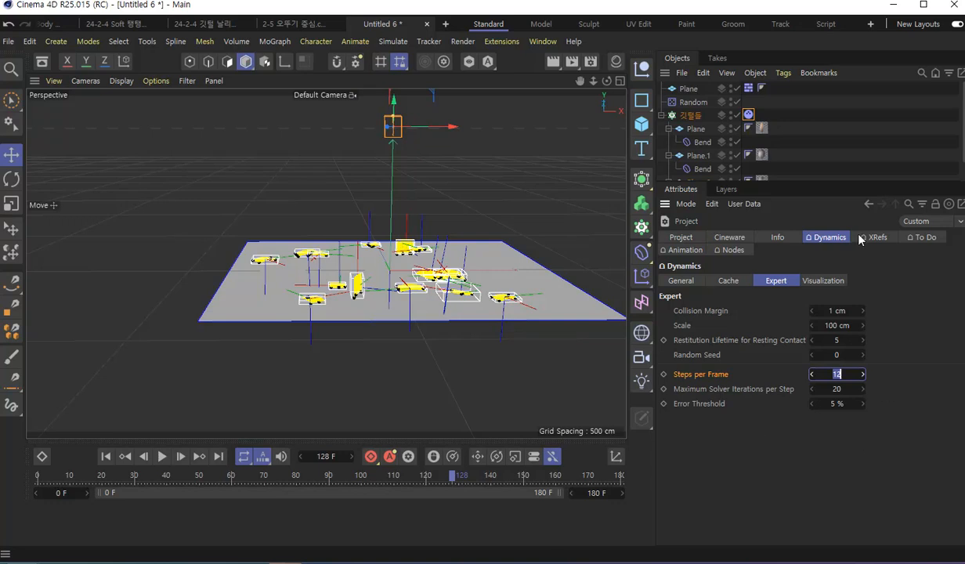
Review the feather cloner's Dynamics Body collision shape and aerodynamic settings, and return to the project's expert dynamics settings.
{"action": "left_click_drag", "start_coordinate": [835, 183], "coordinate": [837, 241]}
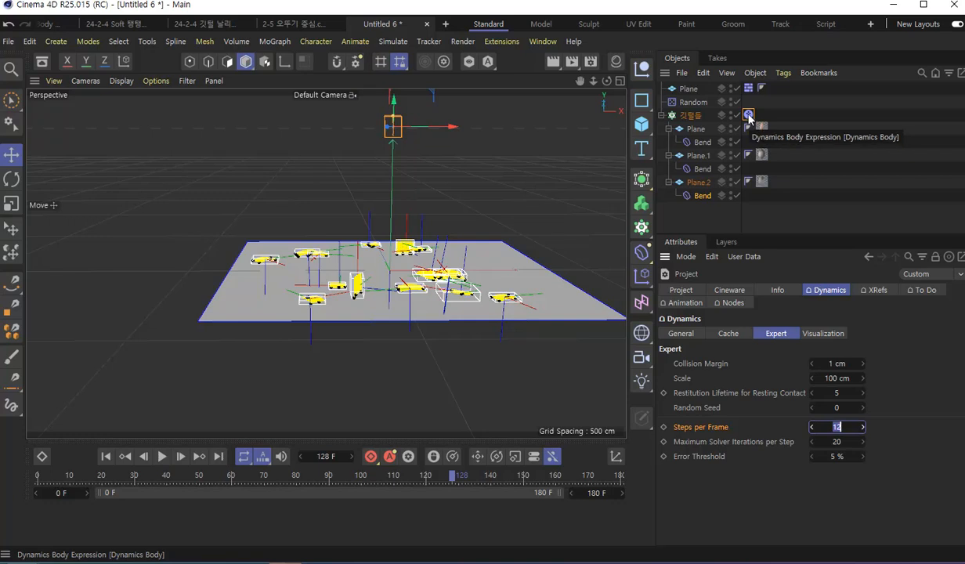
{"action": "middle_click_drag", "start_coordinate": [433, 291], "coordinate": [361, 300], "text": "alt"}
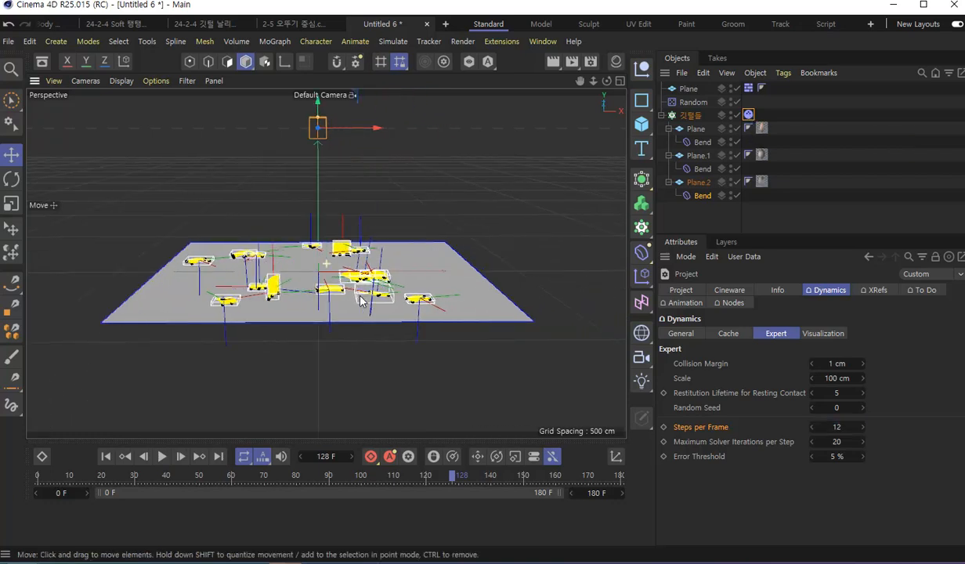
{"action": "left_click_drag", "start_coordinate": [359, 301], "coordinate": [365, 319], "text": "alt"}
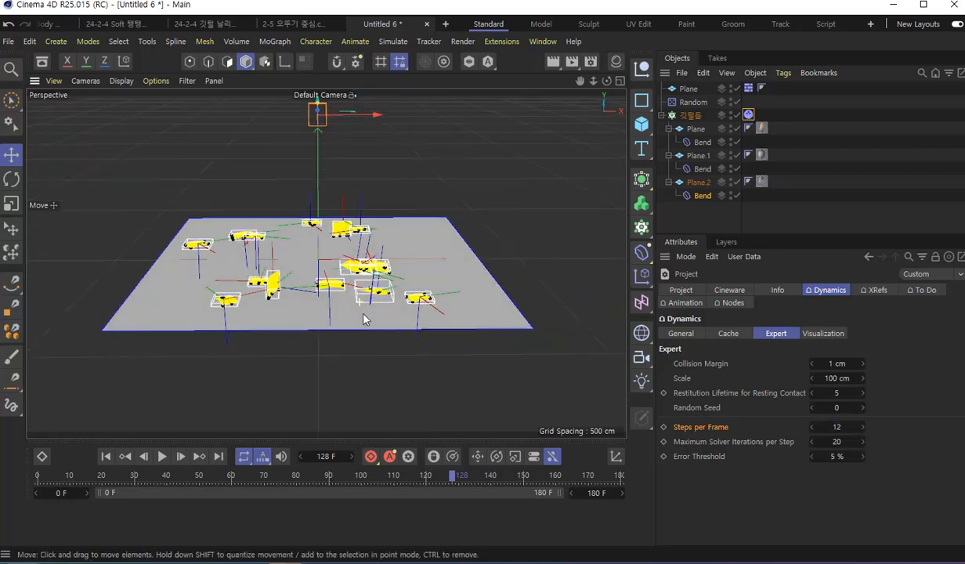
{"action": "left_click", "coordinate": [749, 116]}
{"action": "left_click_drag", "start_coordinate": [814, 234], "coordinate": [815, 200]}
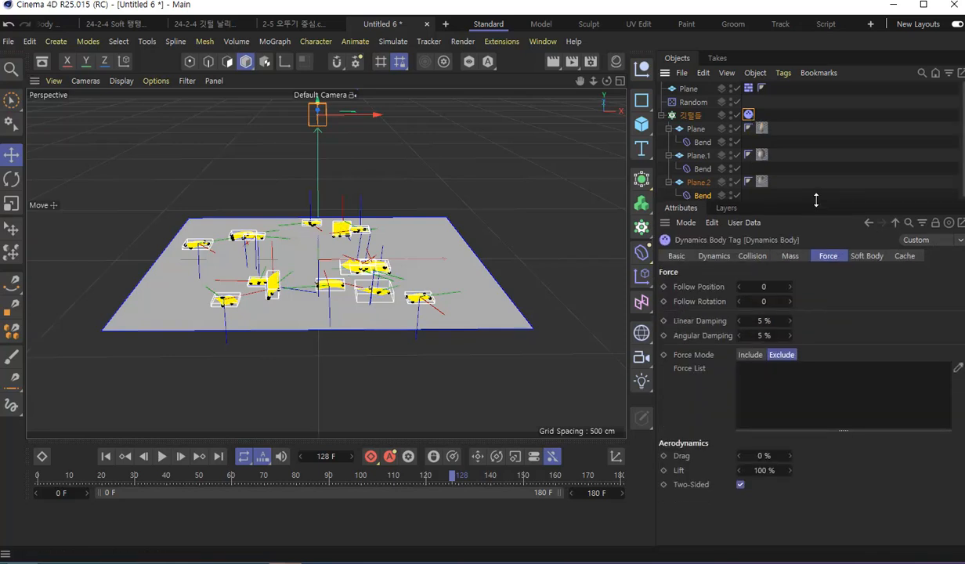
{"action": "left_click", "coordinate": [753, 256]}
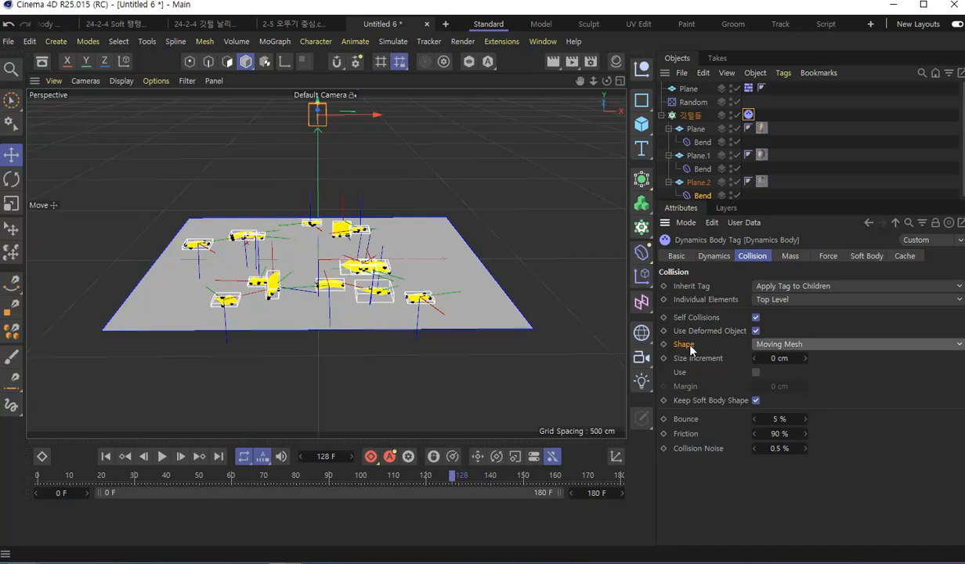
{"action": "left_click", "coordinate": [830, 256]}
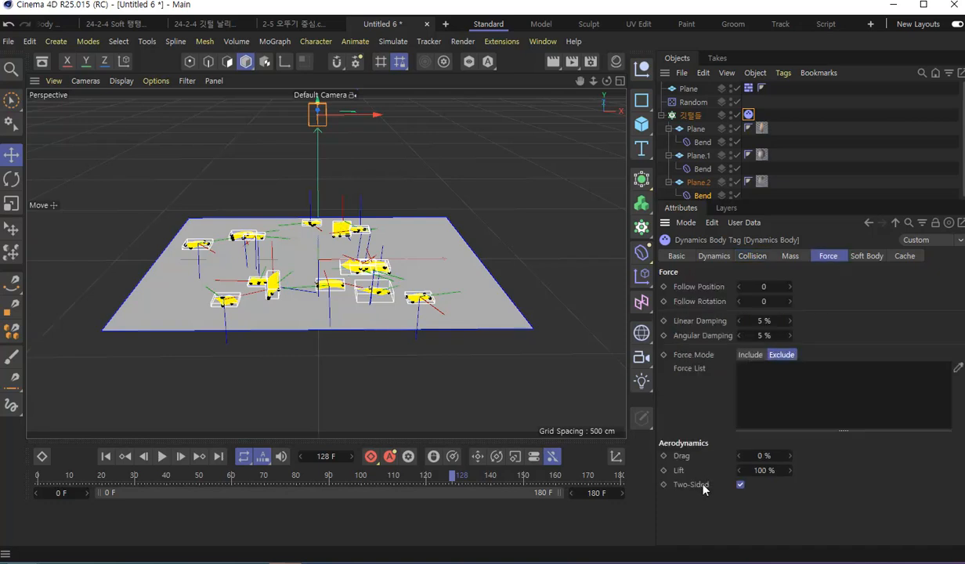
{"action": "left_click_drag", "start_coordinate": [815, 200], "coordinate": [814, 223]}
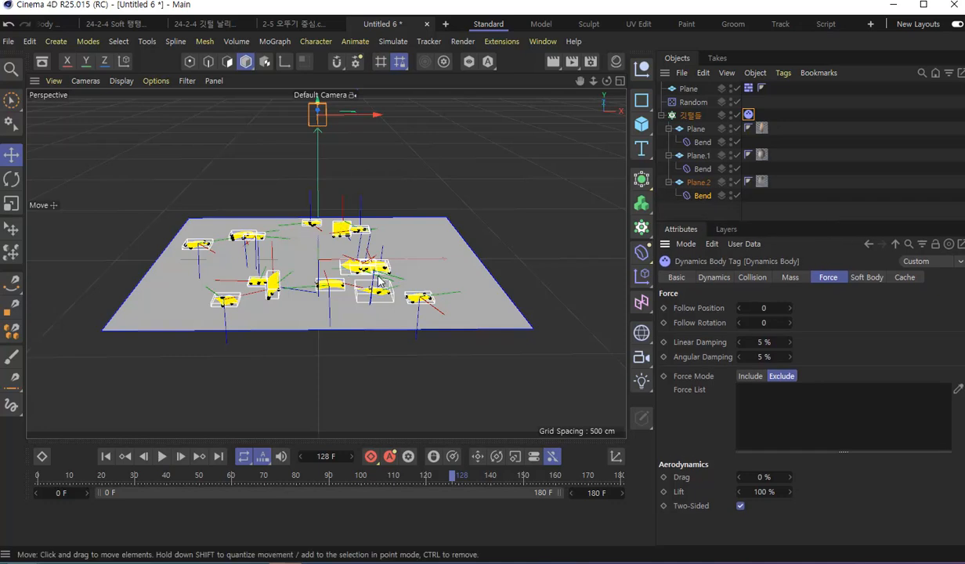
{"action": "left_click", "coordinate": [30, 41]}
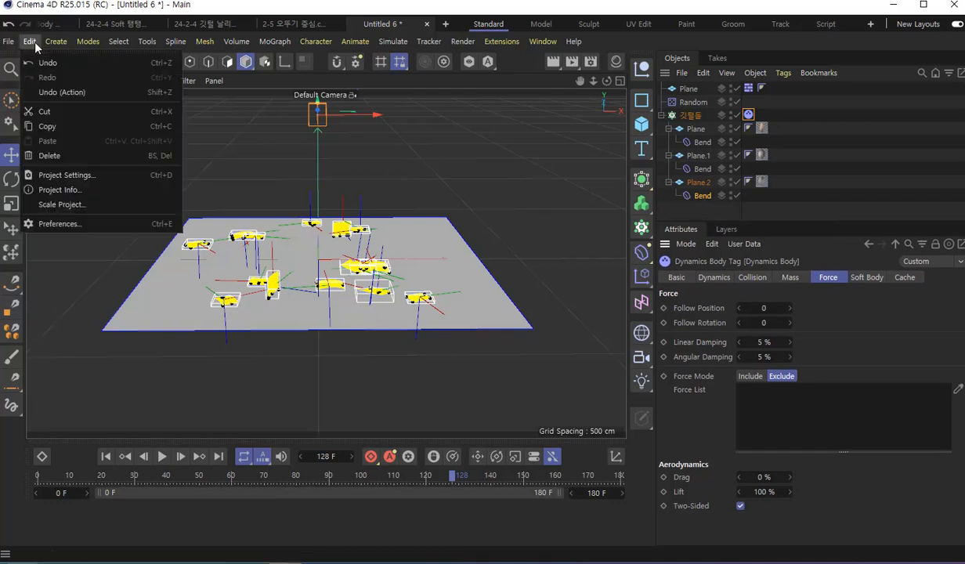
{"action": "left_click", "coordinate": [49, 176]}
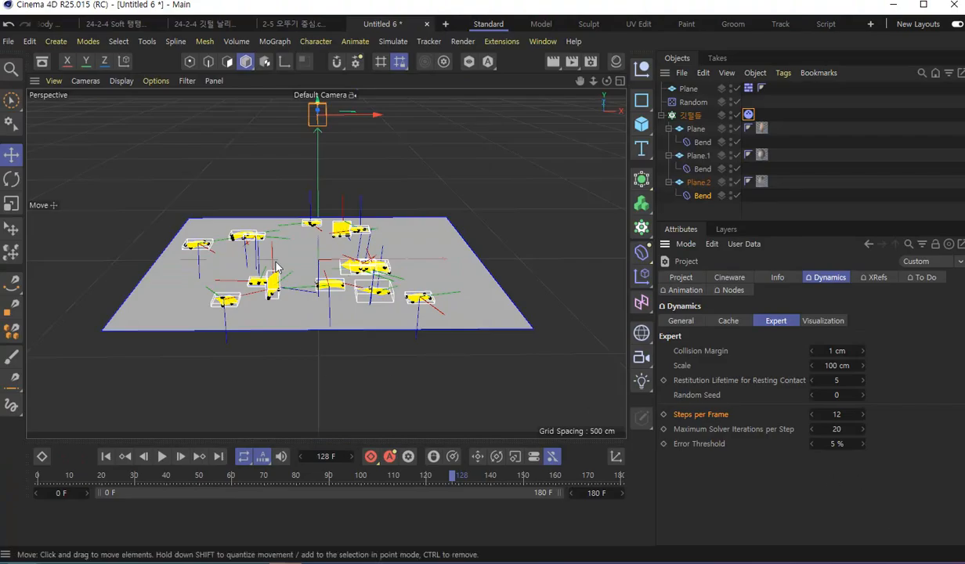
Inspect the landed feathers' collision meshes up close and disable the dynamics visualization in the project settings.
{"action": "scroll", "coordinate": [319, 235], "scroll_direction": "up", "scroll_amount": 3}
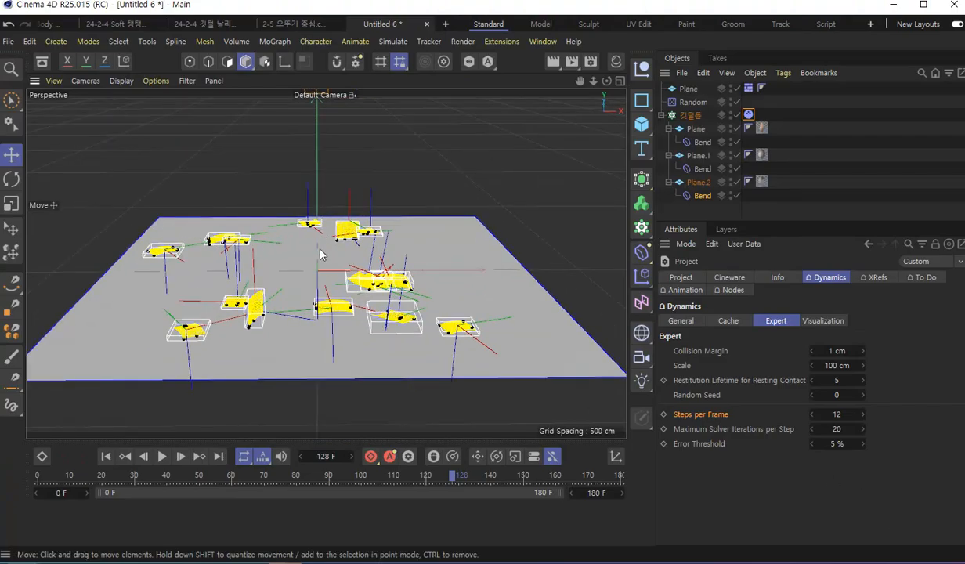
{"action": "middle_click_drag", "start_coordinate": [385, 270], "coordinate": [414, 294], "text": "alt"}
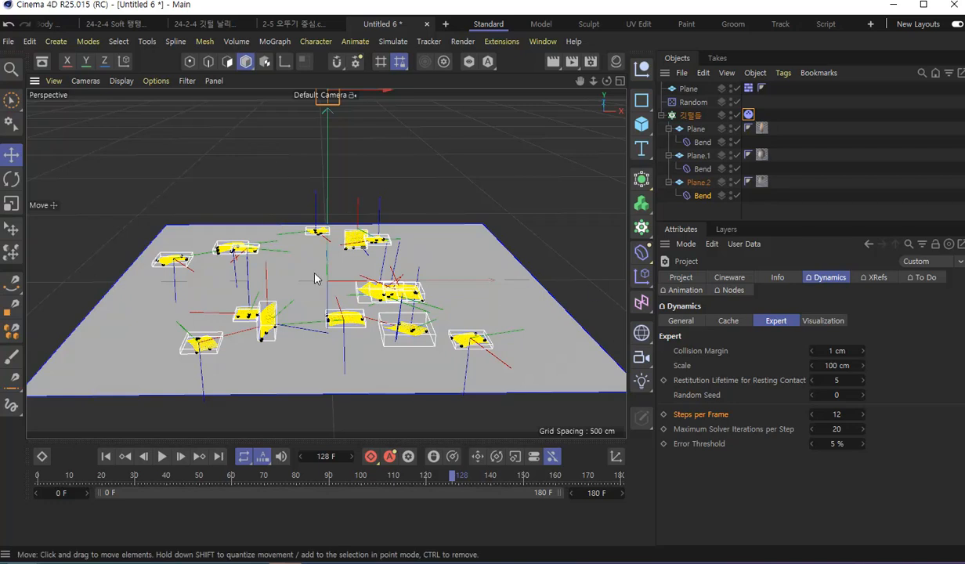
{"action": "scroll", "coordinate": [349, 336], "scroll_direction": "up", "scroll_amount": 8}
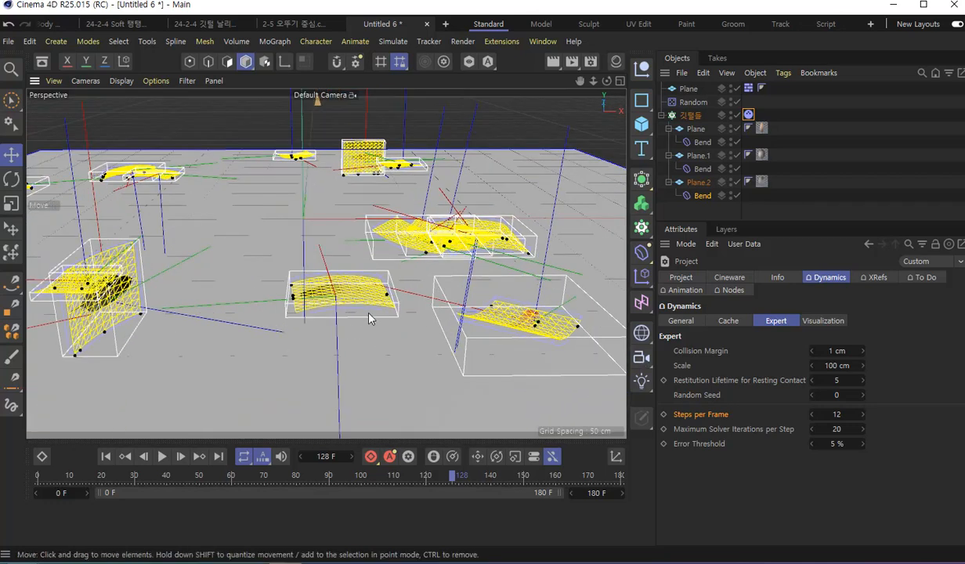
{"action": "left_click_drag", "start_coordinate": [368, 302], "coordinate": [318, 297], "text": "alt"}
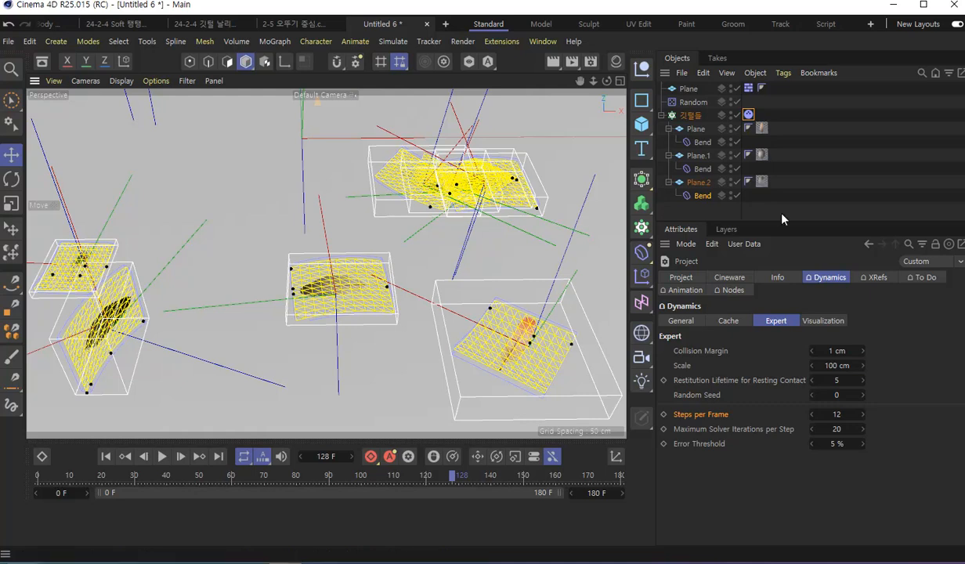
{"action": "left_click", "coordinate": [822, 321]}
{"action": "left_click", "coordinate": [736, 350]}
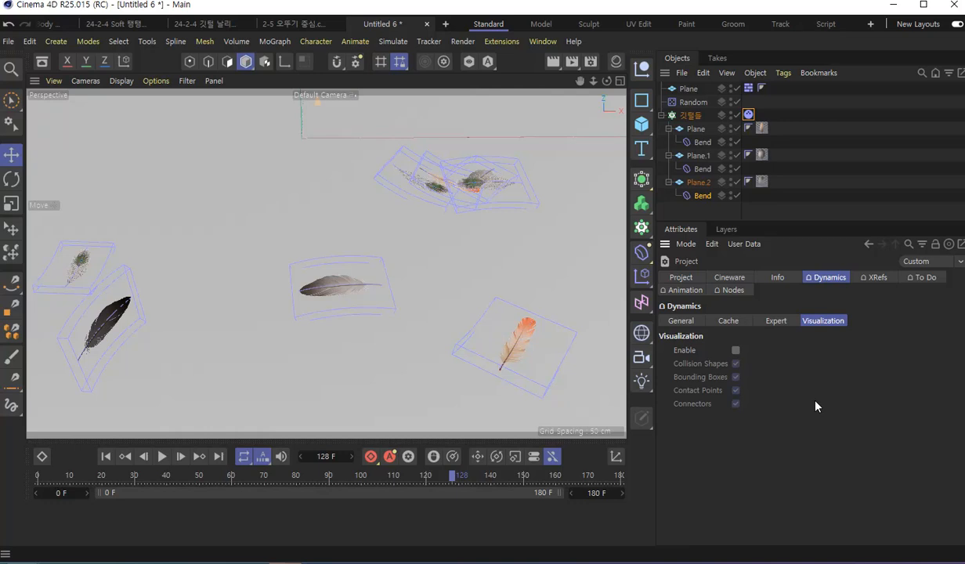
Add a Wind force to the scene and return the animation to the first frame.
{"action": "scroll", "coordinate": [333, 274], "scroll_direction": "down", "scroll_amount": 5}
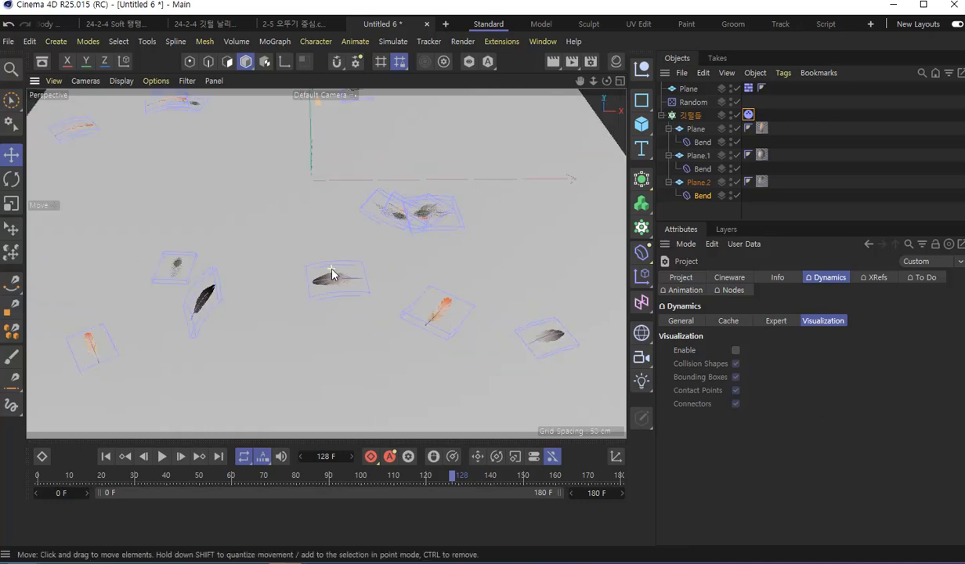
{"action": "mouse_move", "coordinate": [337, 265]}
{"action": "left_mouse_down", "text": "alt"}
{"action": "mouse_move", "coordinate": [340, 189]}
{"action": "mouse_move", "coordinate": [353, 276]}
{"action": "left_mouse_up", "text": "alt"}
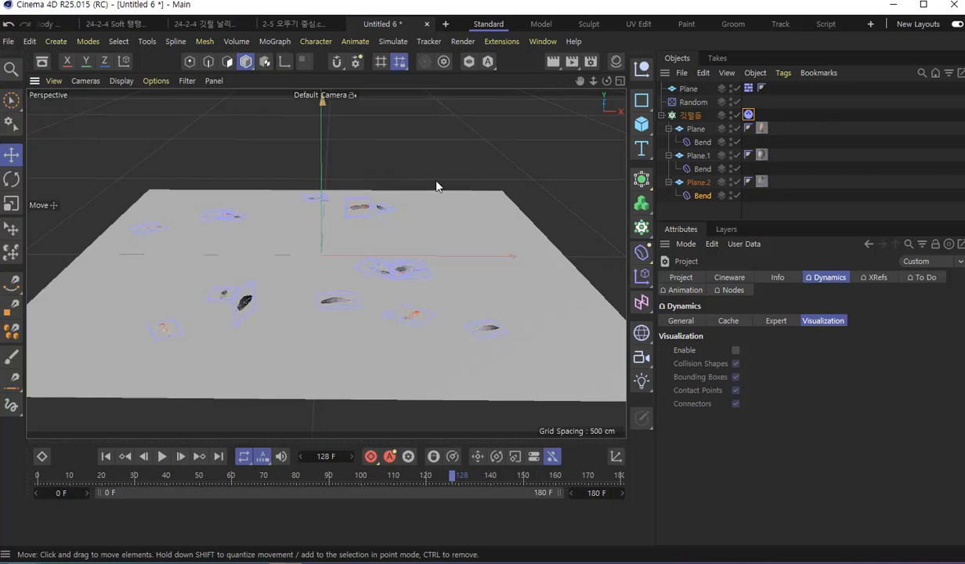
{"action": "left_click", "coordinate": [392, 40]}
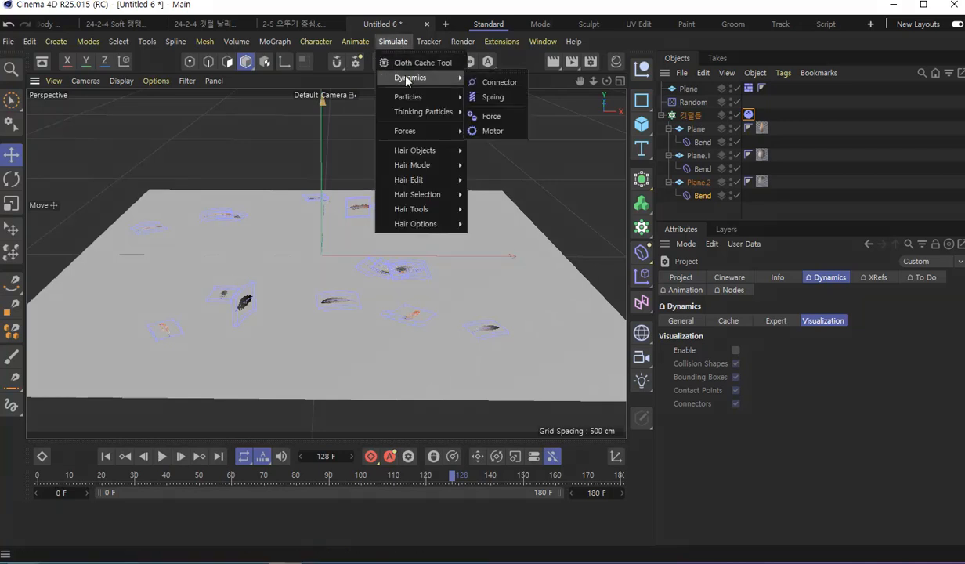
{"action": "mouse_move", "coordinate": [413, 133]}
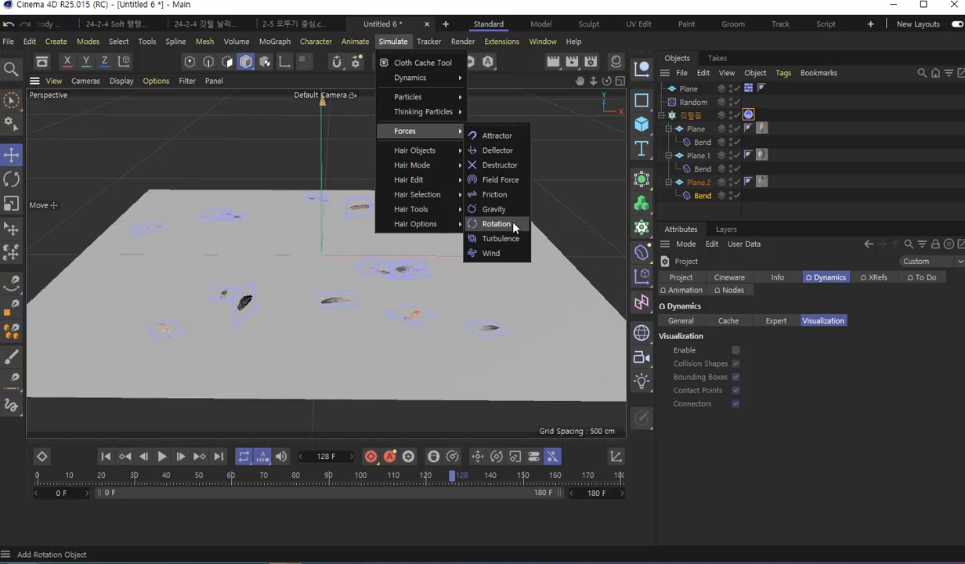
{"action": "left_click", "coordinate": [503, 256]}
{"action": "left_click", "coordinate": [105, 459]}
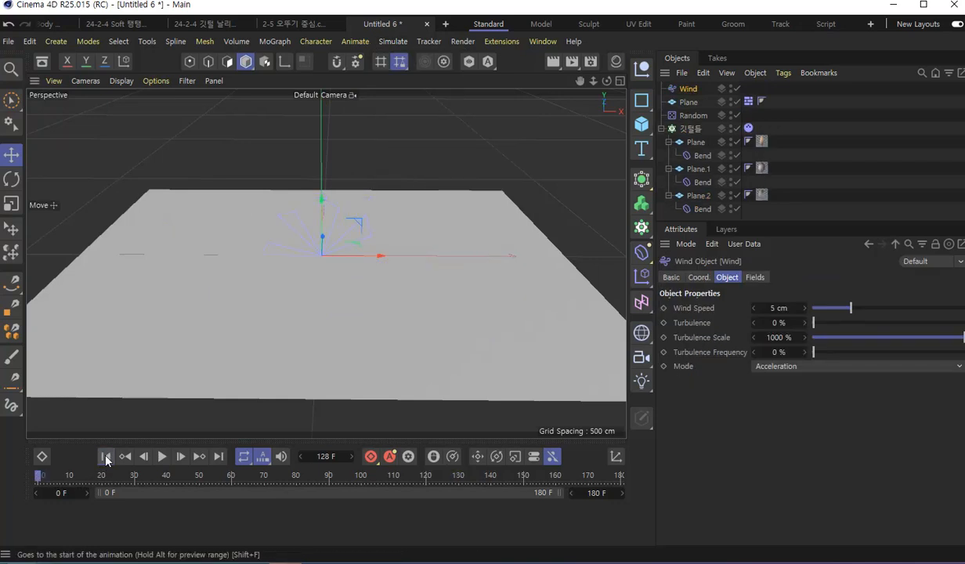
{"action": "left_click_drag", "start_coordinate": [458, 298], "coordinate": [373, 310], "text": "alt"}
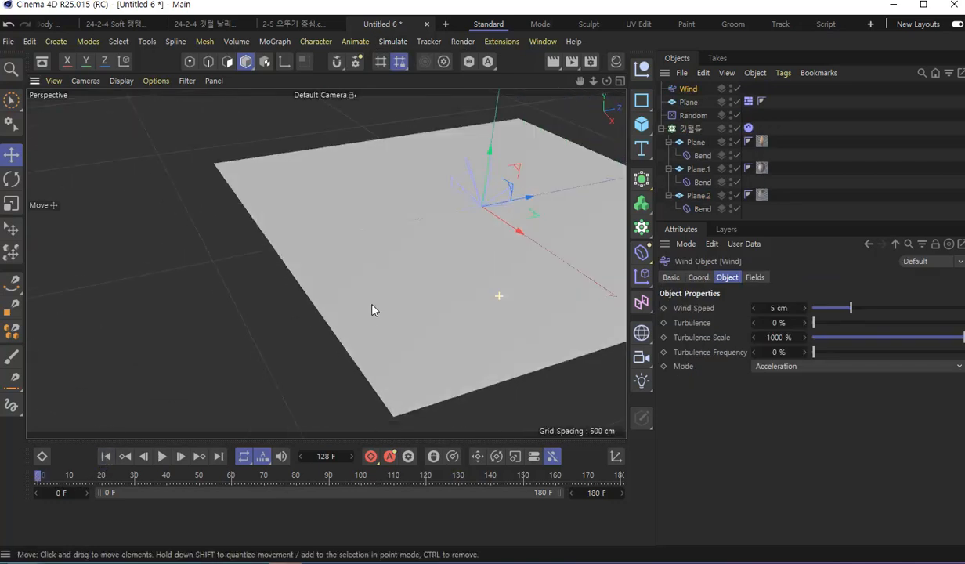
{"action": "left_click_drag", "start_coordinate": [539, 220], "coordinate": [347, 267], "text": "alt"}
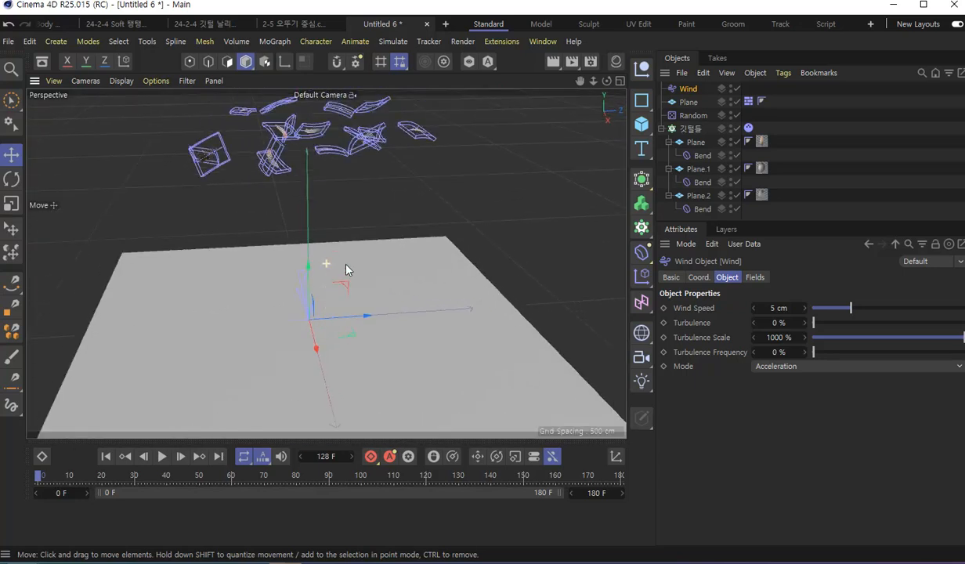
Try a Wind Speed of 50 cm and play the simulation to see how the feathers drift.
{"action": "left_click", "coordinate": [781, 308]}
{"action": "type", "text": "50"}
{"action": "key", "text": "Return"}
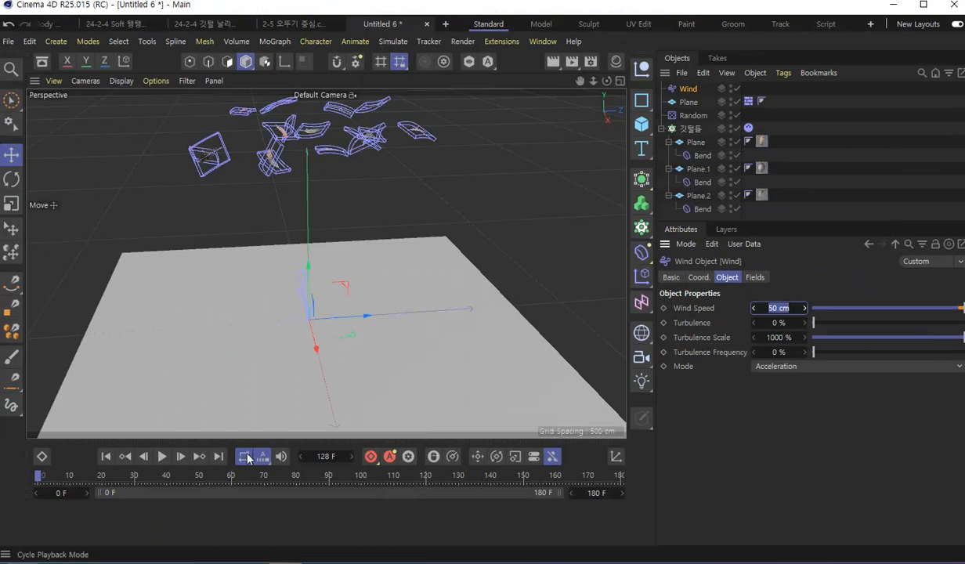
{"action": "key", "text": "space"}
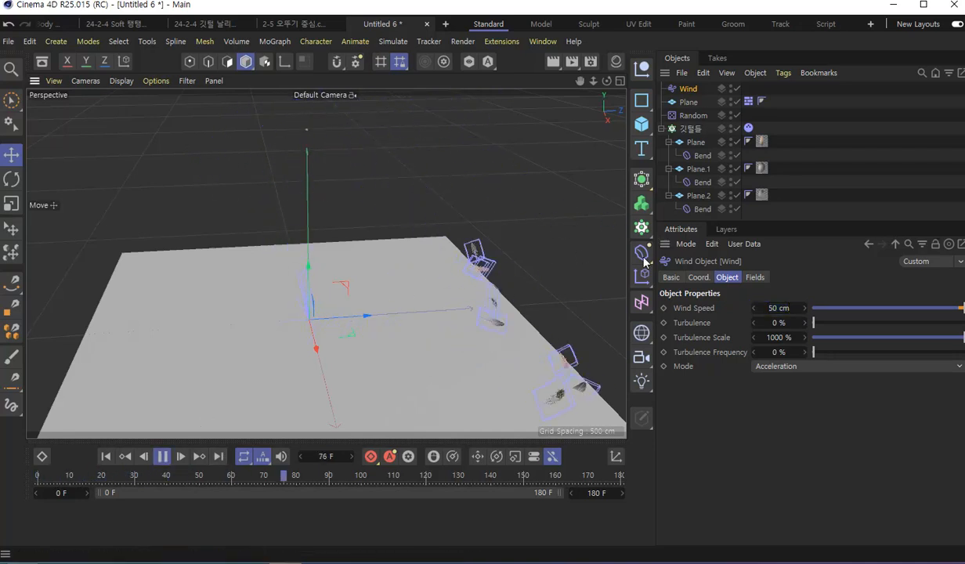
{"action": "key", "text": "space"}
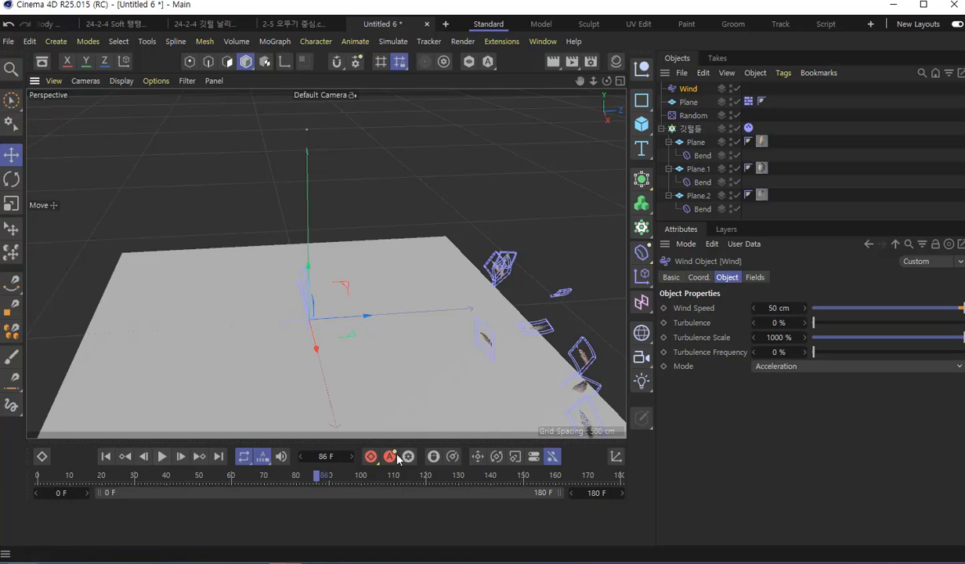
From the first frame, set the Wind Speed to 25 cm and rotate the Wind object so it blows straight up from the floor.
{"action": "left_click", "coordinate": [105, 455]}
{"action": "left_click", "coordinate": [783, 308]}
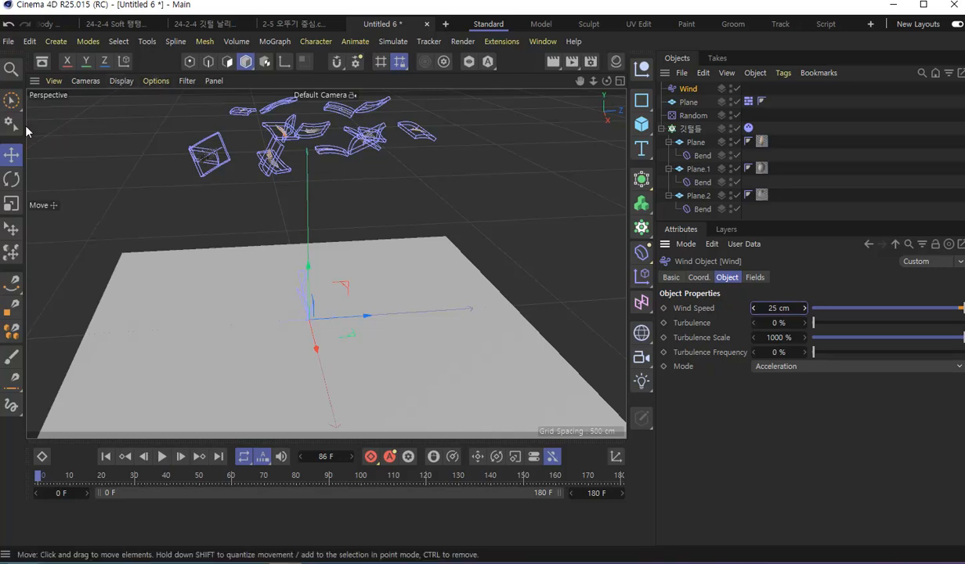
{"action": "left_click", "coordinate": [12, 178]}
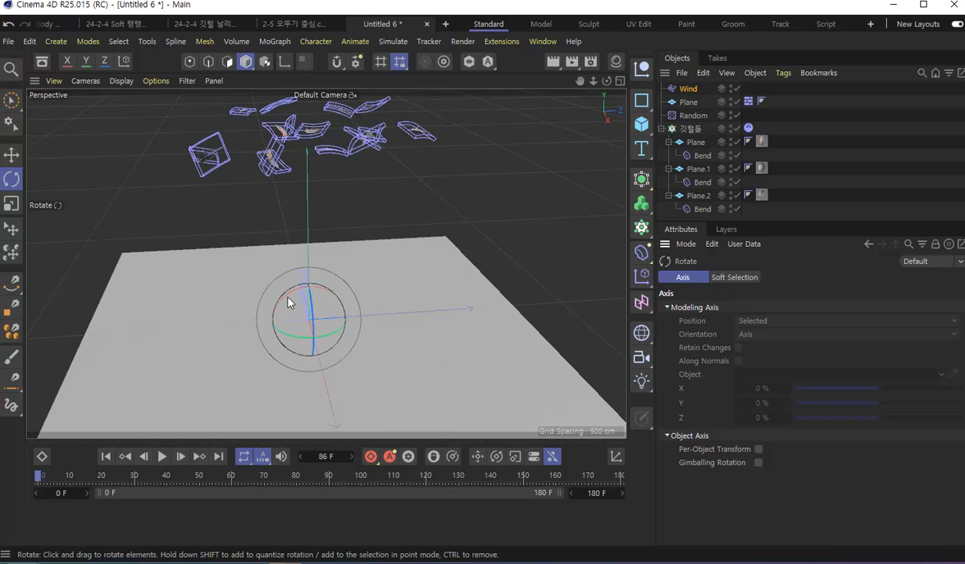
{"action": "left_click_drag", "start_coordinate": [210, 364], "coordinate": [235, 368], "text": "alt"}
{"action": "scroll", "coordinate": [272, 286], "scroll_direction": "up", "scroll_amount": 3}
{"action": "left_click_drag", "start_coordinate": [279, 296], "coordinate": [244, 361]}
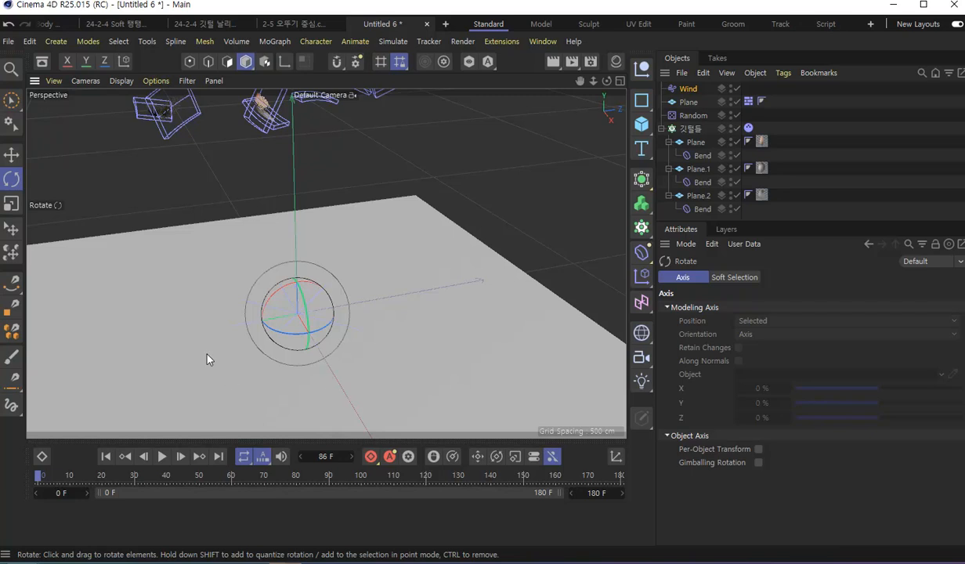
Play the feather fall with the upward wind, pause it, and restart playback from the first frame.
{"action": "scroll", "coordinate": [220, 328], "scroll_direction": "down", "scroll_amount": 1}
{"action": "key", "text": "F8"}
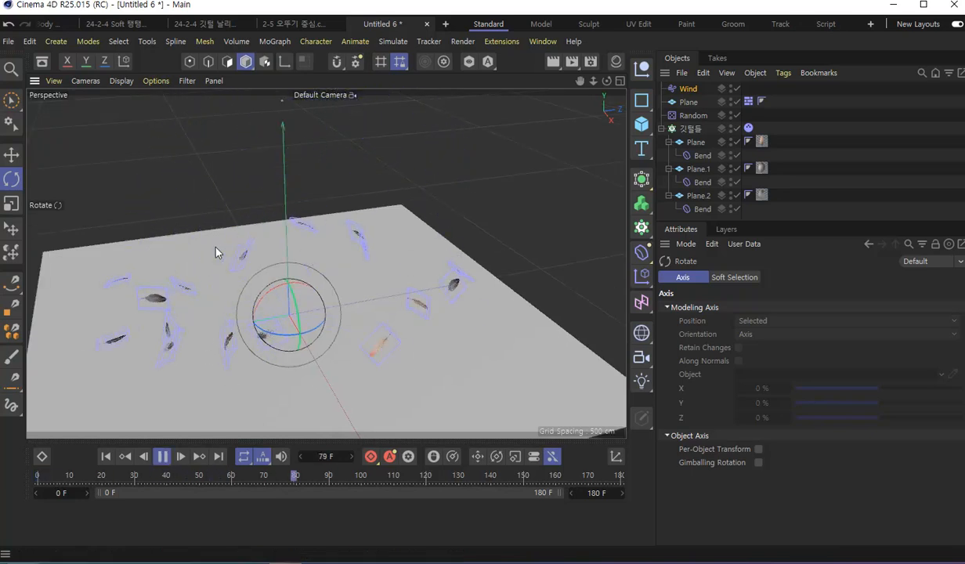
{"action": "left_click", "coordinate": [163, 456]}
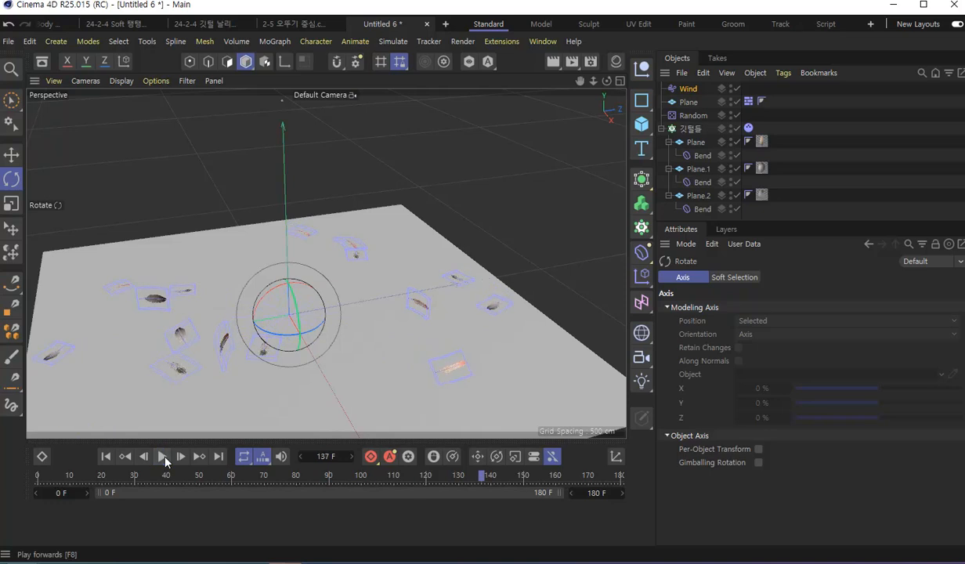
{"action": "left_click", "coordinate": [106, 457]}
{"action": "key", "text": "F8"}
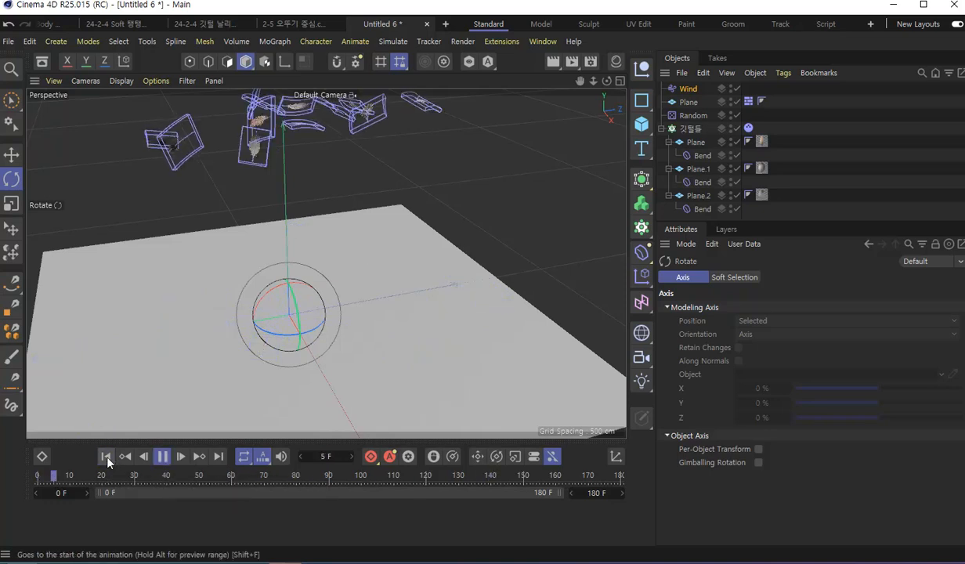
Set the Wind object's Wind Speed to 40 cm while the feather simulation is playing.
{"action": "left_click", "coordinate": [688, 89]}
{"action": "double_click", "coordinate": [778, 308]}
{"action": "type", "text": "40"}
{"action": "key", "text": "Return"}
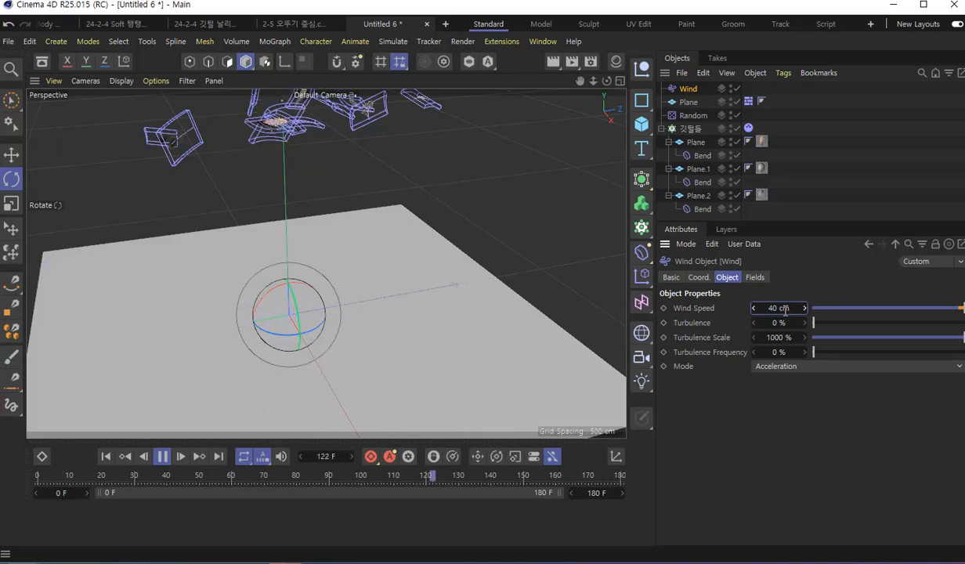
{"action": "double_click", "coordinate": [780, 308]}
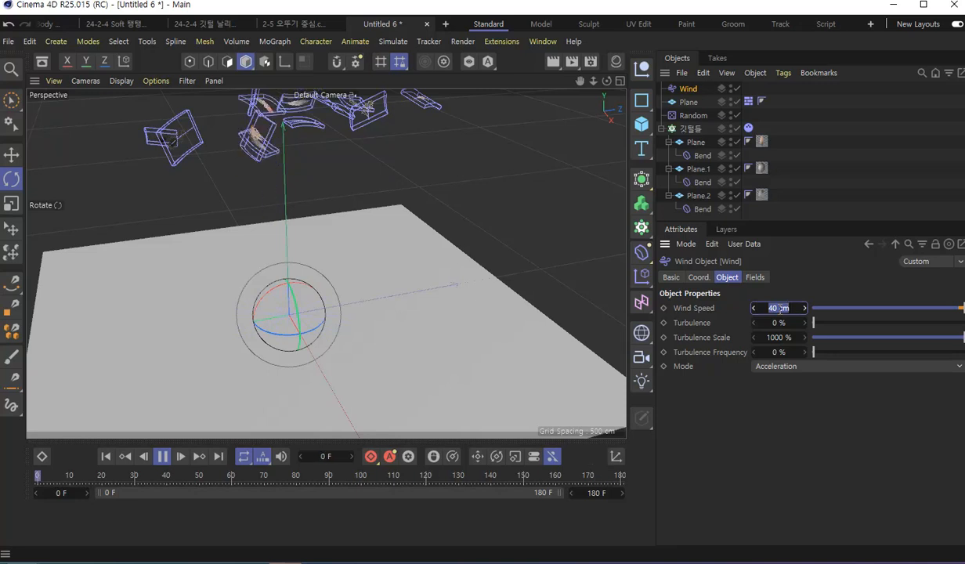
{"action": "type", "text": "2"}
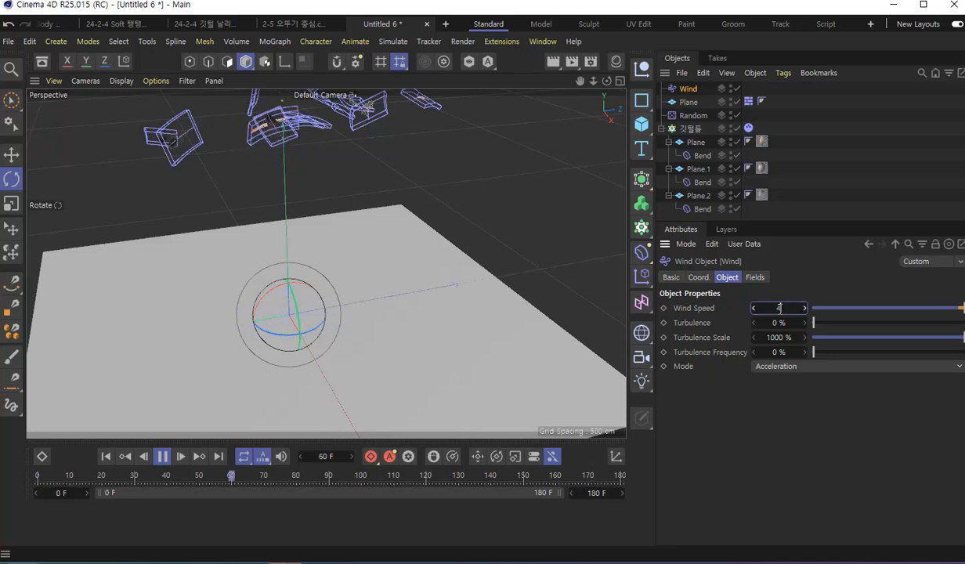
{"action": "type", "text": "5"}
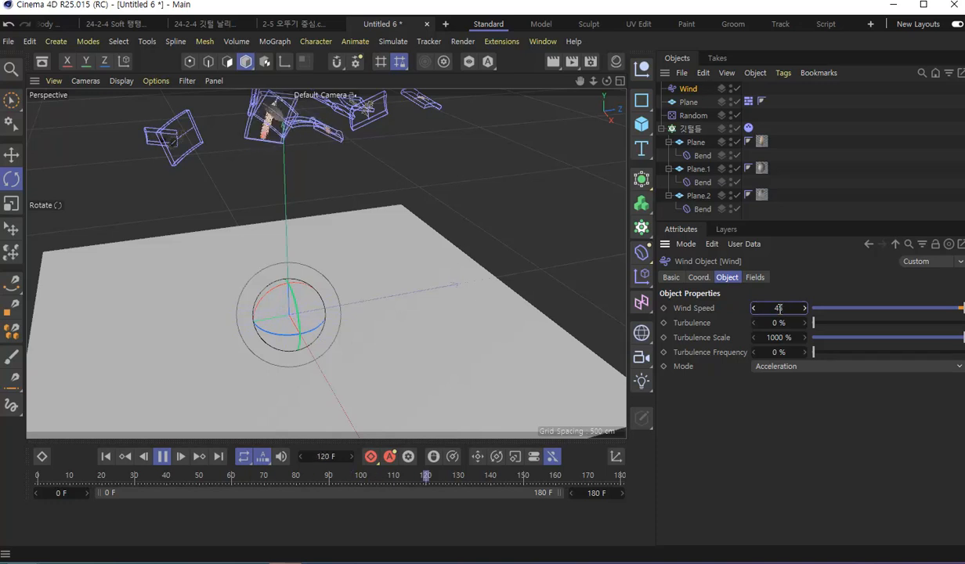
{"action": "left_click_drag", "start_coordinate": [795, 309], "coordinate": [750, 298]}
{"action": "key", "text": "Return"}
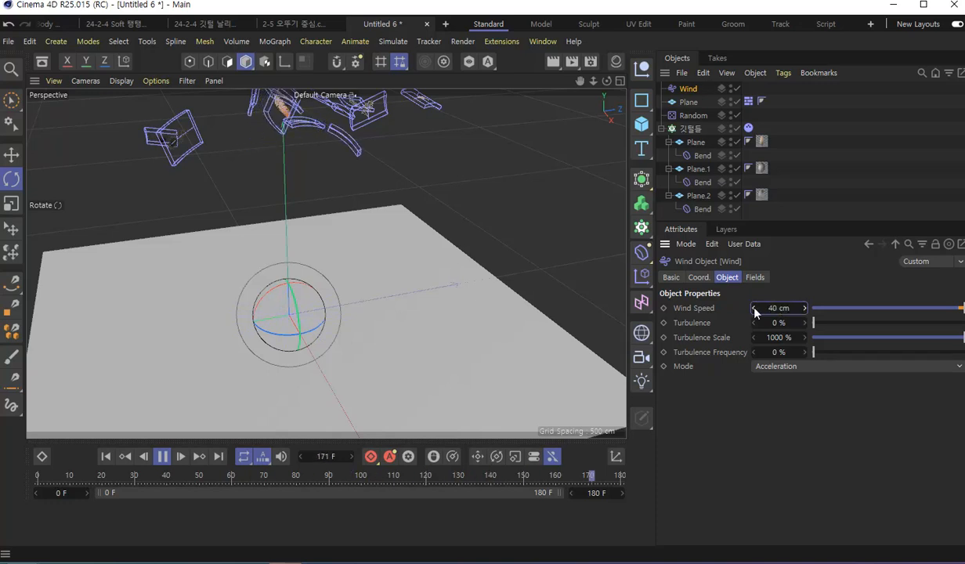
Set the Wind object's Turbulence to 50 % and its Turbulence Frequency to 20 %.
{"action": "left_click", "coordinate": [815, 323]}
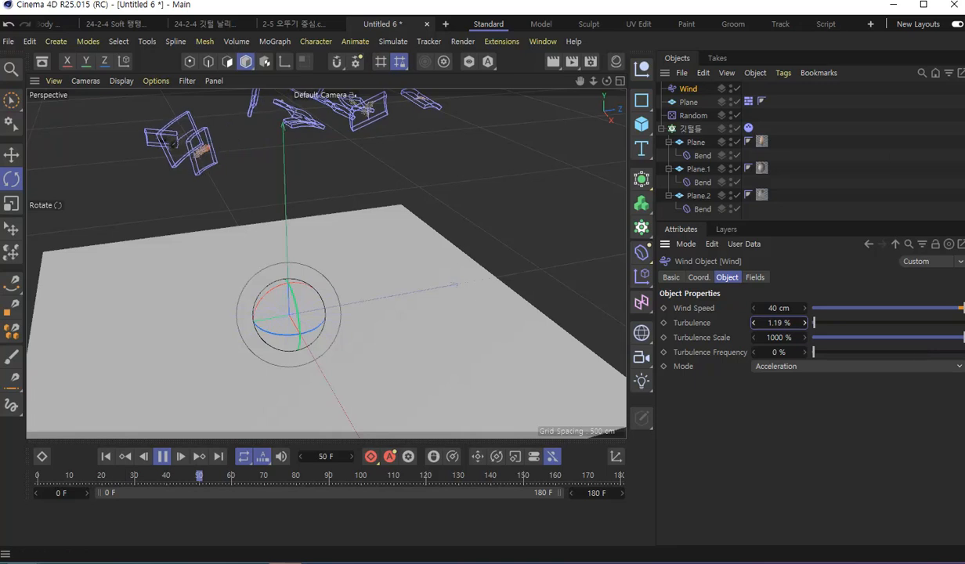
{"action": "double_click", "coordinate": [788, 322]}
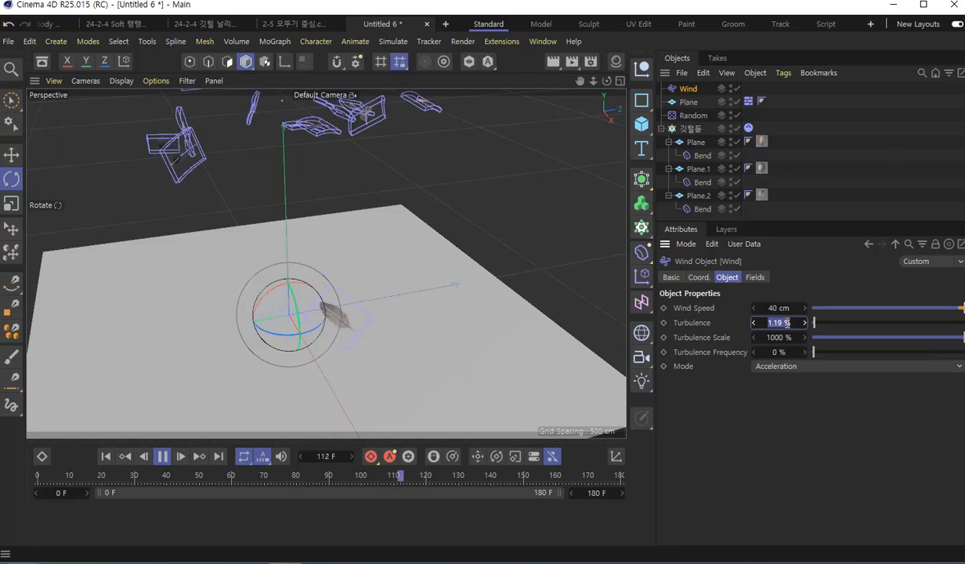
{"action": "type", "text": "50"}
{"action": "key", "text": "Return"}
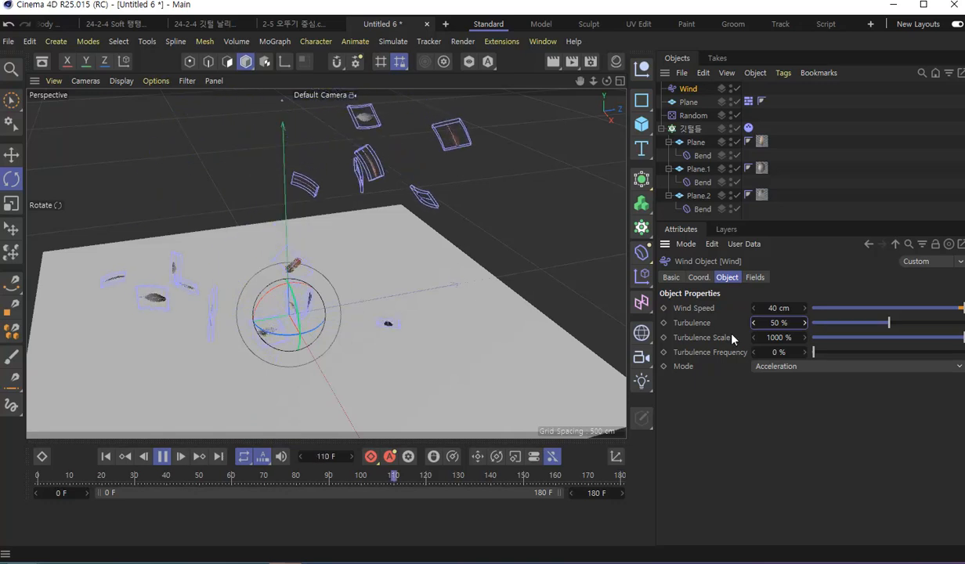
{"action": "double_click", "coordinate": [786, 352]}
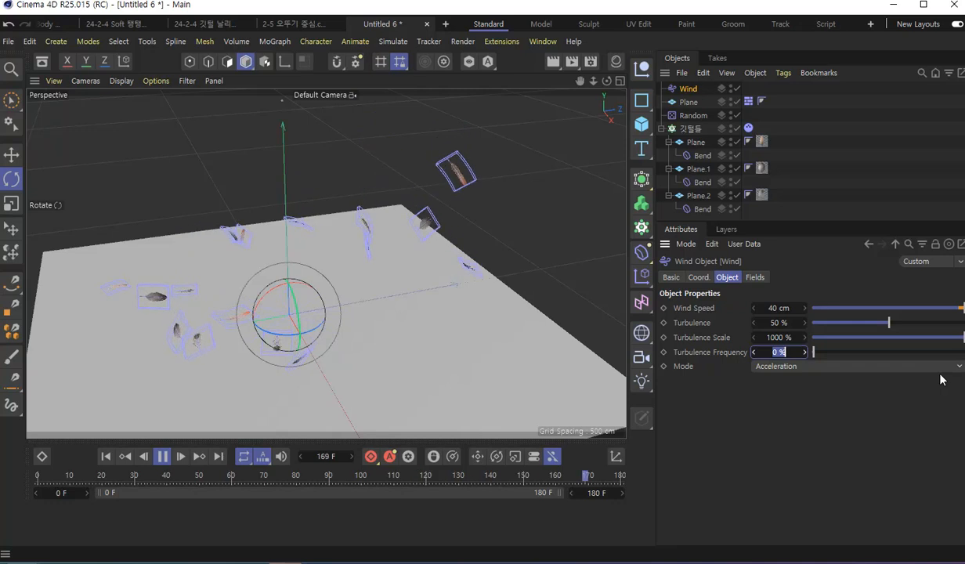
{"action": "type", "text": "20"}
{"action": "key", "text": "Return"}
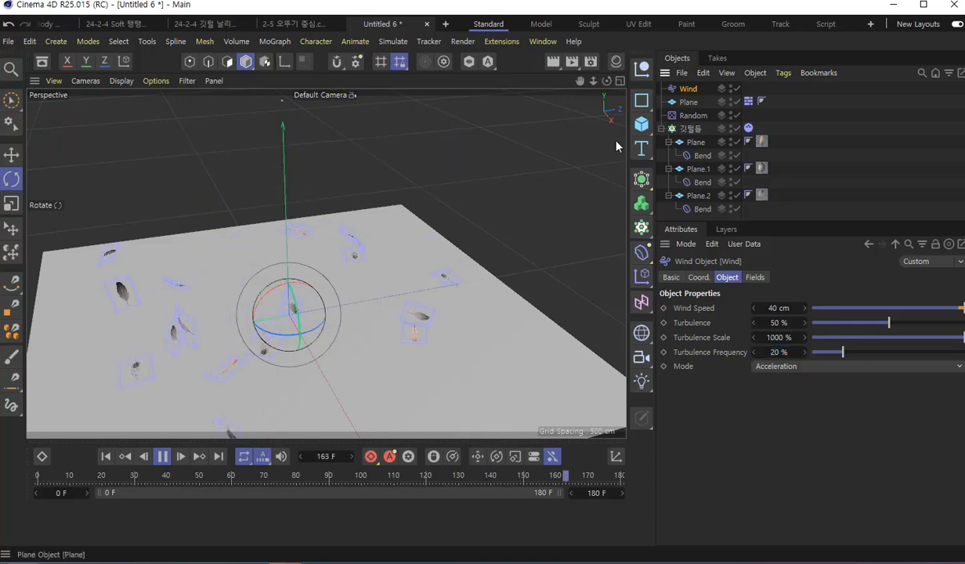
Stop playback, return to the first frame, and tilt the Wind object to a pitch of 65°.
{"action": "left_click", "coordinate": [162, 456]}
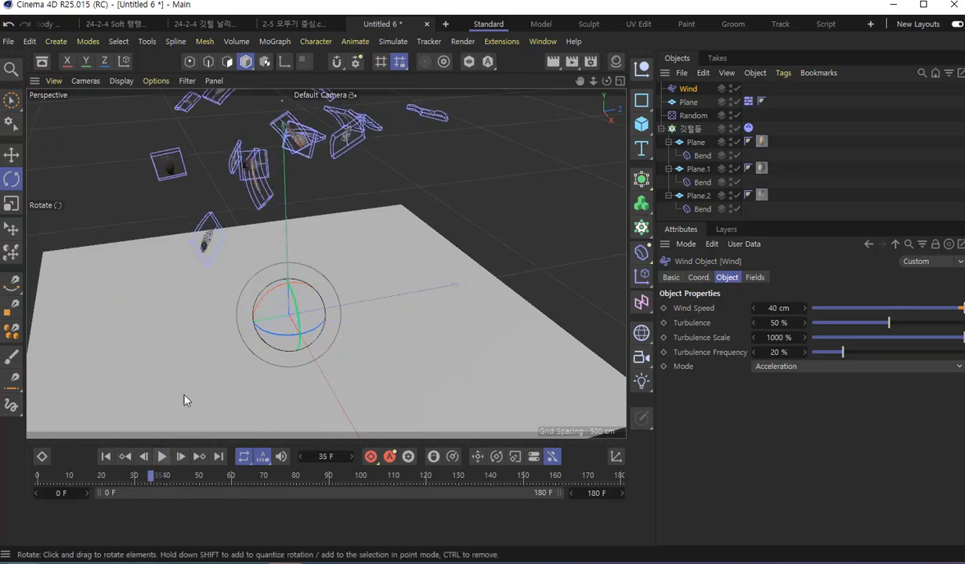
{"action": "left_click", "coordinate": [105, 457]}
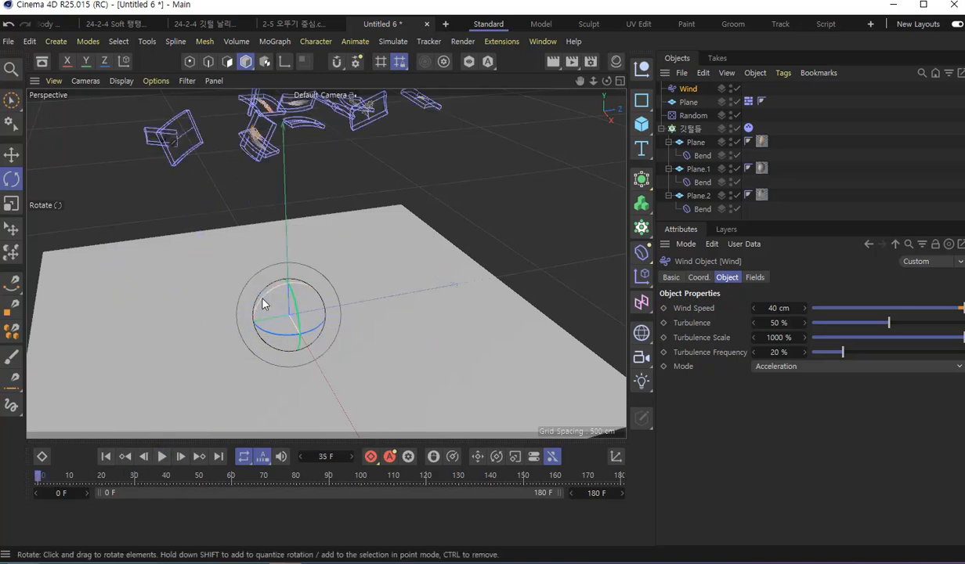
{"action": "left_click_drag", "start_coordinate": [263, 302], "coordinate": [276, 292]}
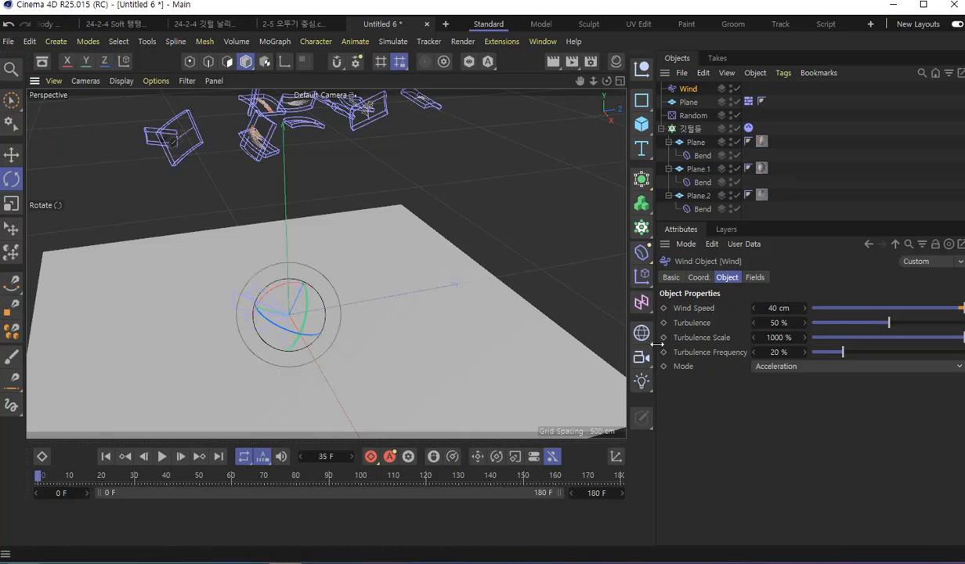
{"action": "left_click", "coordinate": [698, 279]}
{"action": "left_click", "coordinate": [815, 323]}
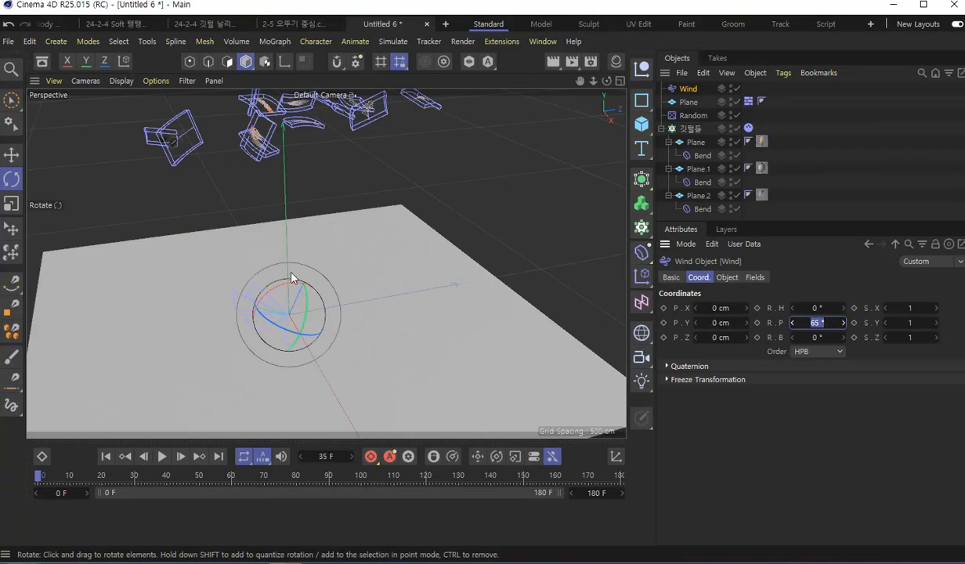
Move the feather cloner horizontally away from the floor's centre to the upwind side of the Wind object.
{"action": "scroll", "coordinate": [524, 196], "scroll_direction": "down", "scroll_amount": 2}
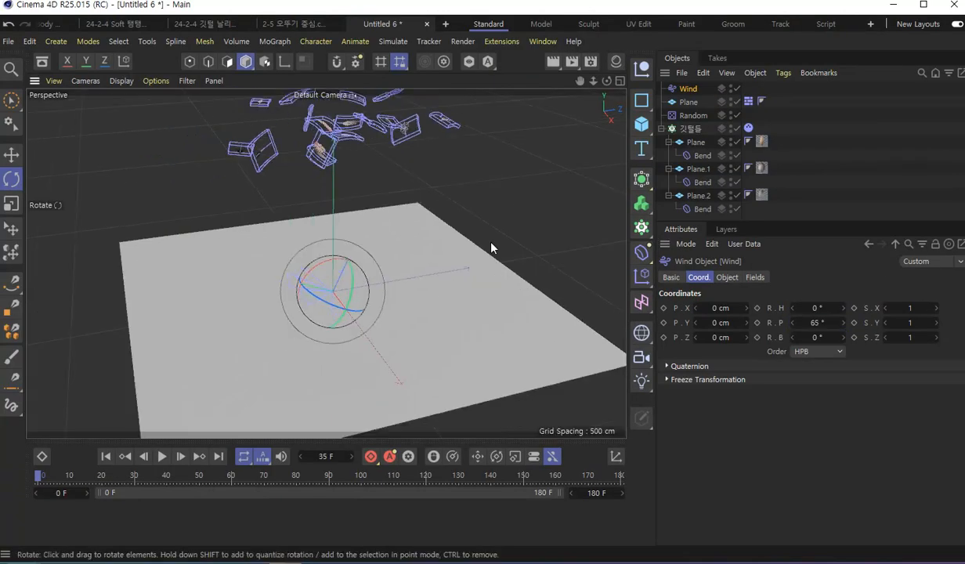
{"action": "middle_click_drag", "start_coordinate": [487, 239], "coordinate": [483, 260], "text": "alt"}
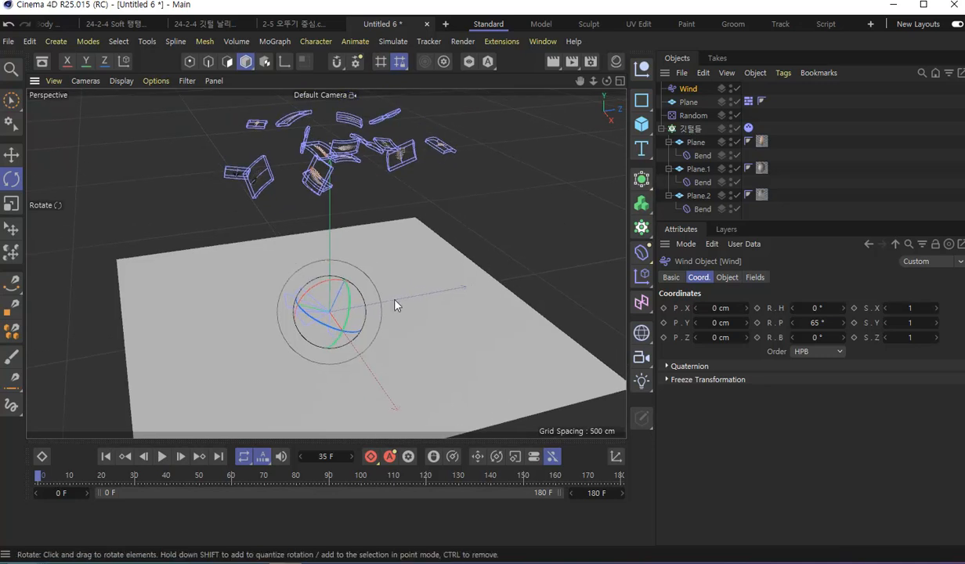
{"action": "left_click", "coordinate": [682, 127]}
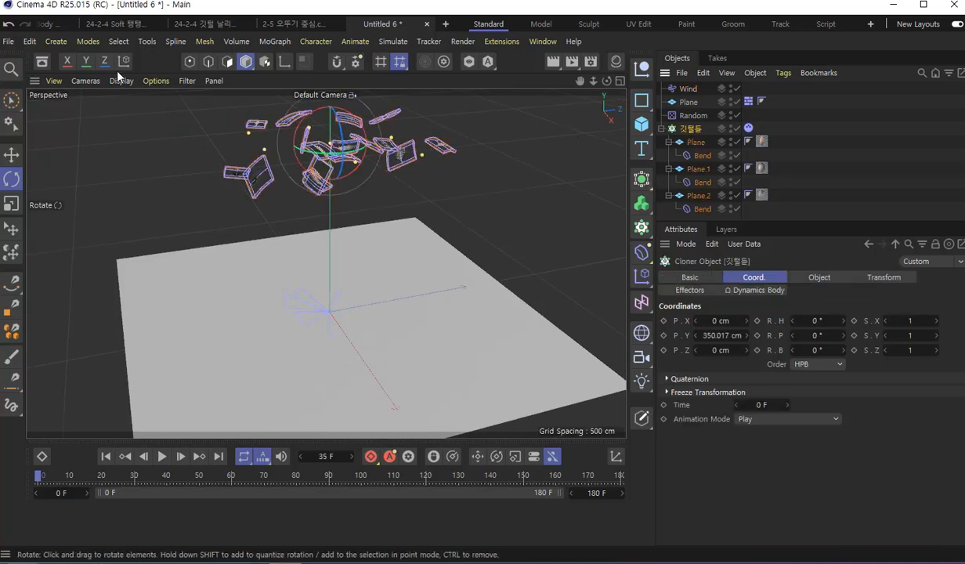
{"action": "left_click", "coordinate": [11, 154]}
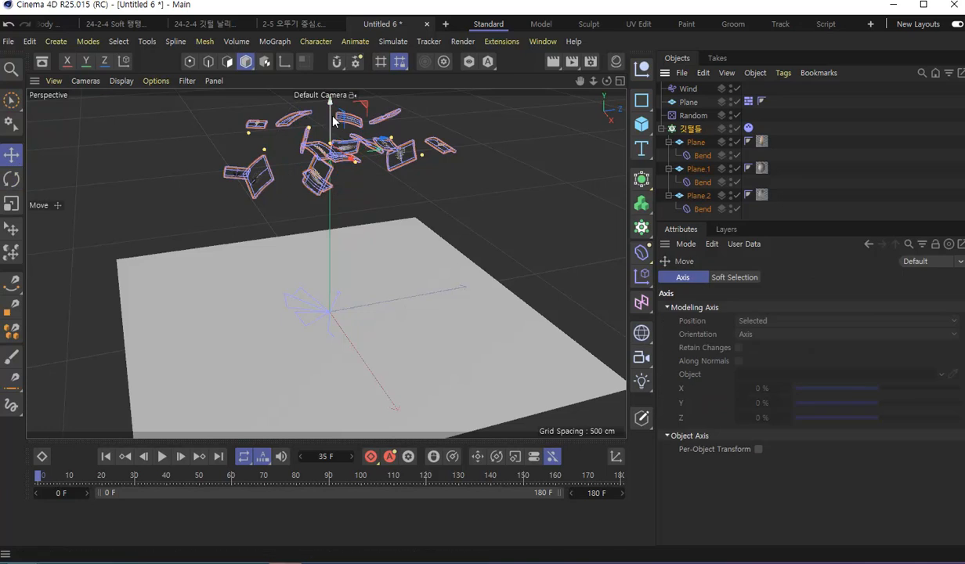
{"action": "left_click_drag", "start_coordinate": [383, 141], "coordinate": [273, 101]}
{"action": "left_click_drag", "start_coordinate": [318, 132], "coordinate": [280, 134]}
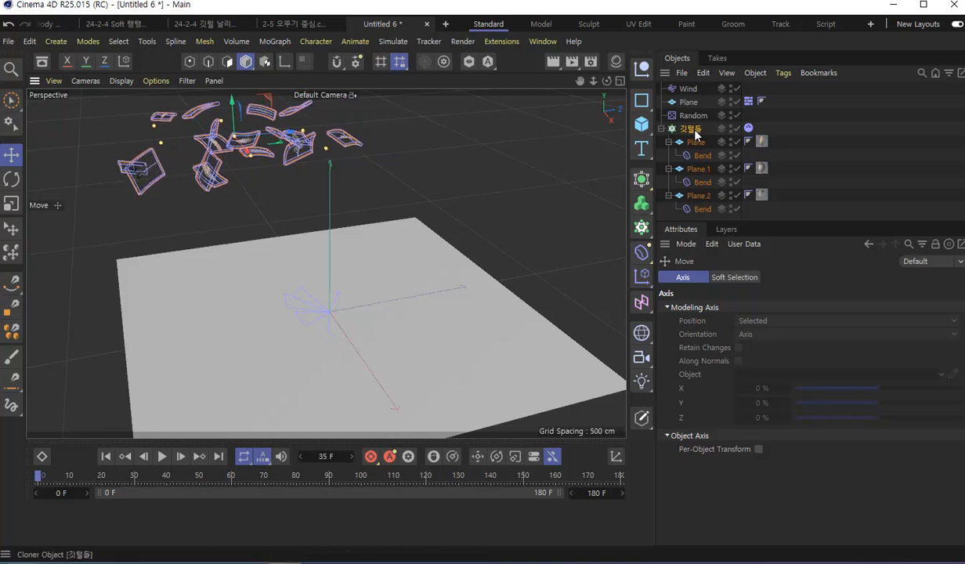
Increase the Wind object's Turbulence to 65 % and its Turbulence Frequency to 35 %.
{"action": "left_click", "coordinate": [691, 91]}
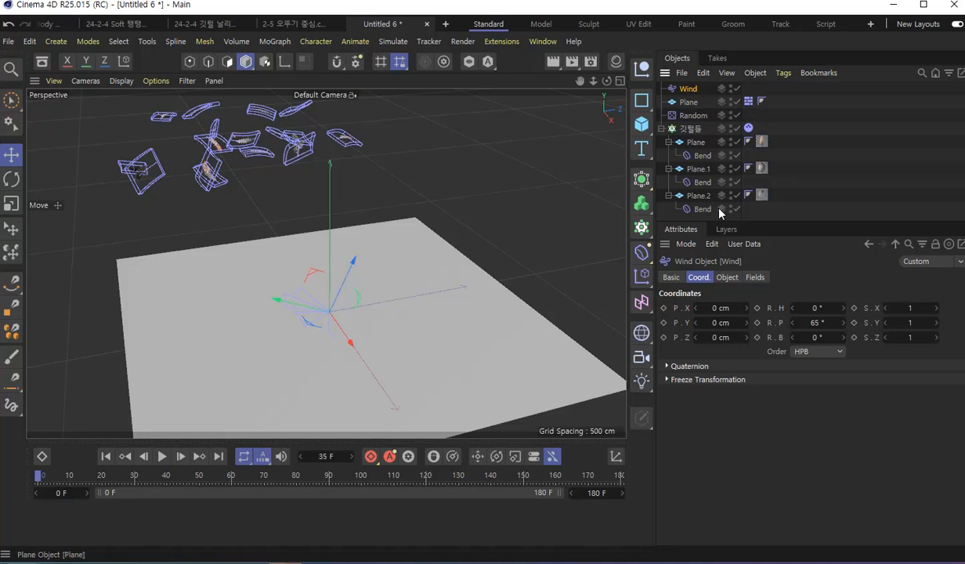
{"action": "left_click", "coordinate": [727, 278]}
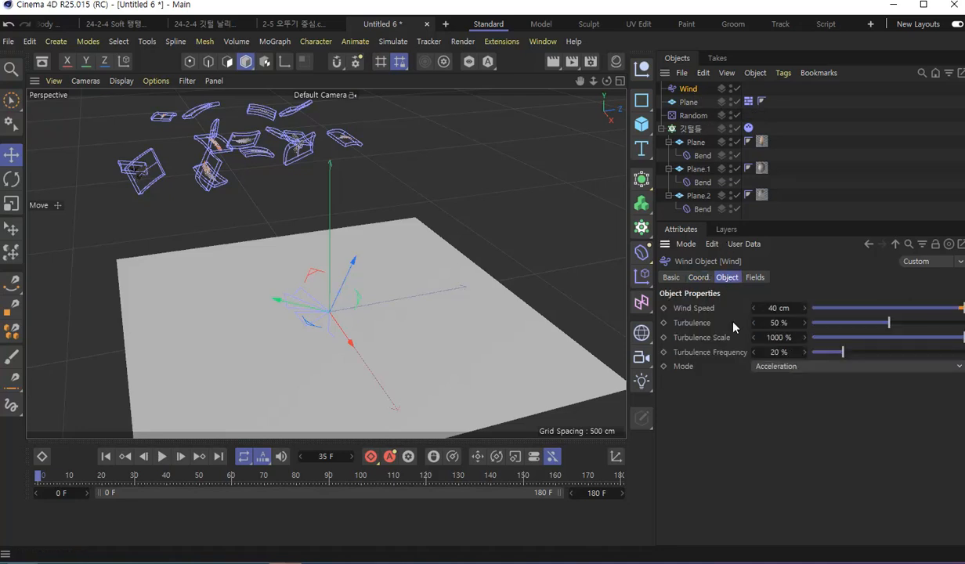
{"action": "left_click", "coordinate": [779, 323]}
{"action": "left_click", "coordinate": [793, 354]}
{"action": "type", "text": "35"}
{"action": "key", "text": "Return"}
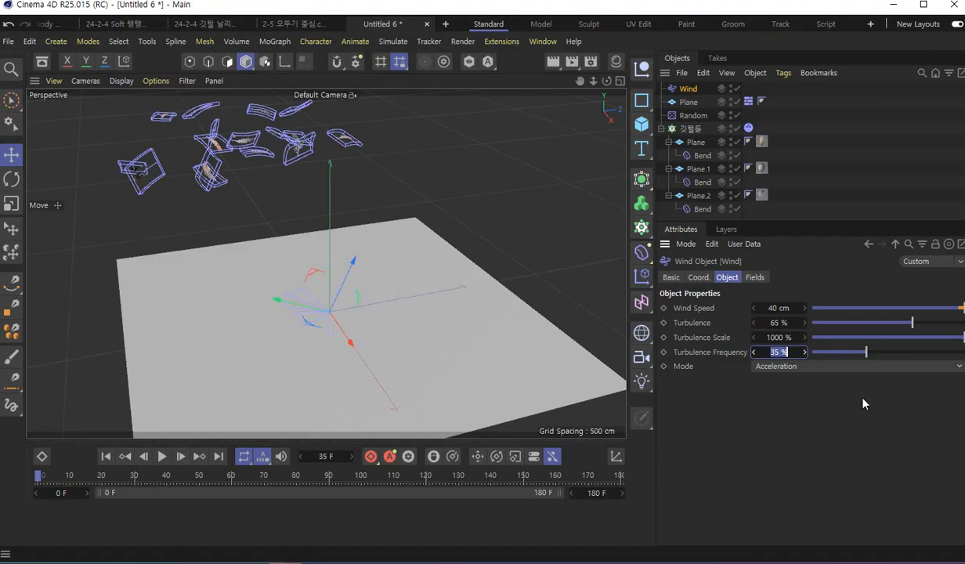
Play the feather fall twice from the first frame to check the drift with the stronger turbulence.
{"action": "left_click", "coordinate": [681, 306]}
{"action": "left_click", "coordinate": [107, 459]}
{"action": "left_click", "coordinate": [162, 458]}
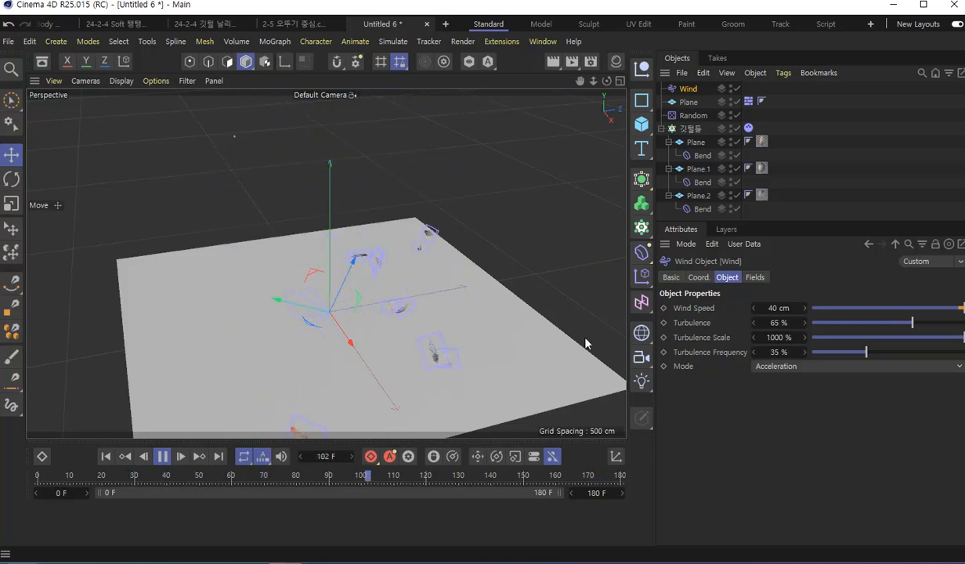
{"action": "left_click", "coordinate": [165, 462]}
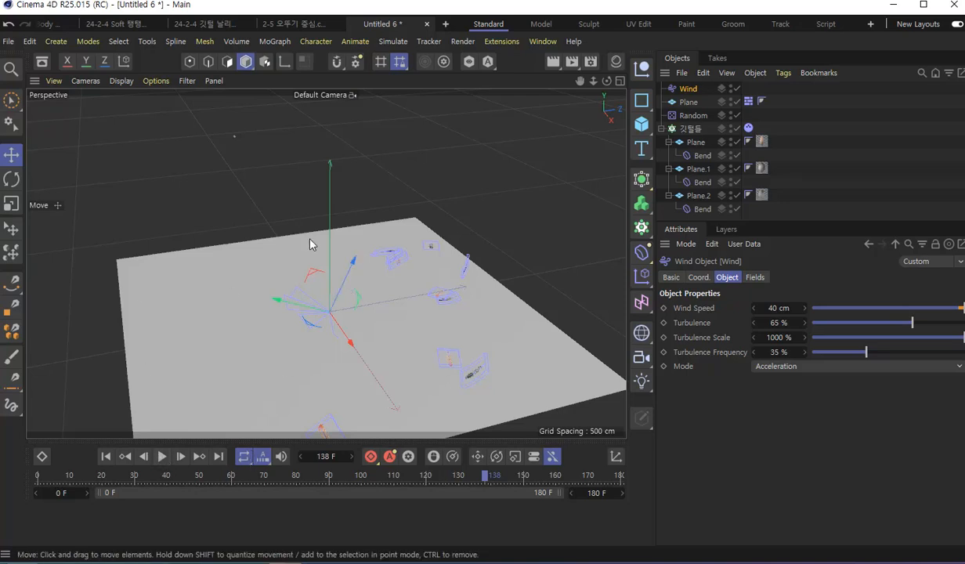
{"action": "left_click", "coordinate": [105, 457]}
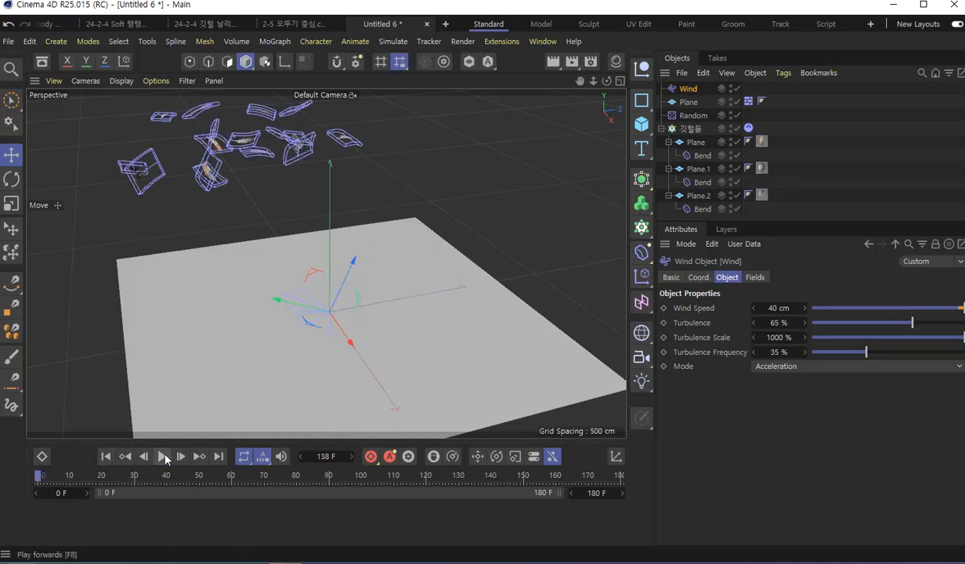
{"action": "left_click", "coordinate": [162, 457]}
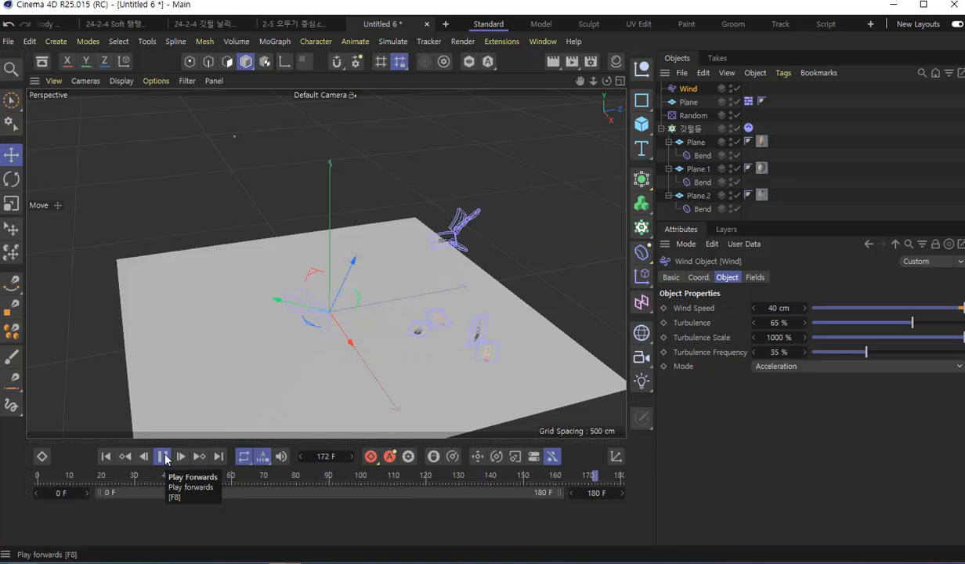
{"action": "left_click", "coordinate": [165, 460]}
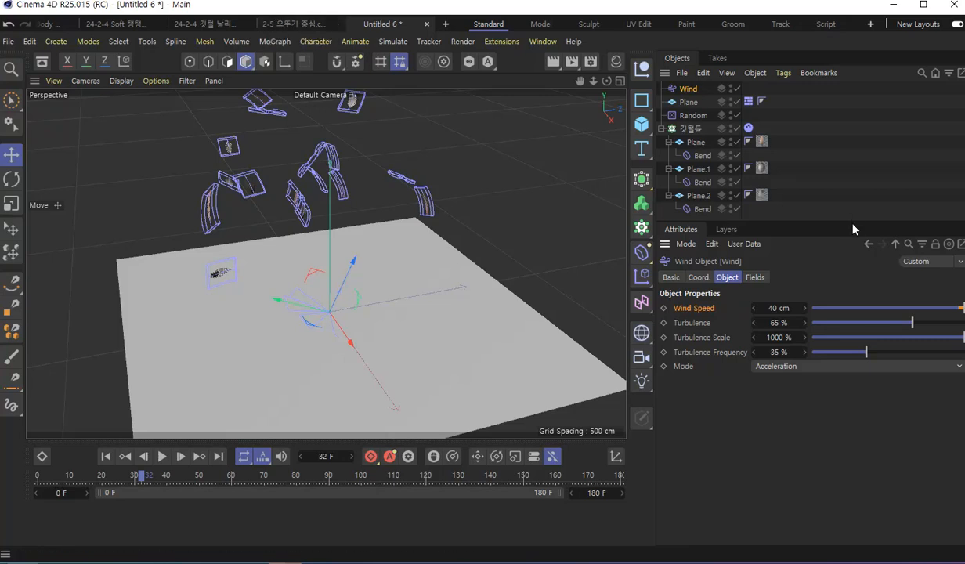
{"action": "left_click", "coordinate": [392, 41]}
{"action": "mouse_move", "coordinate": [417, 138]}
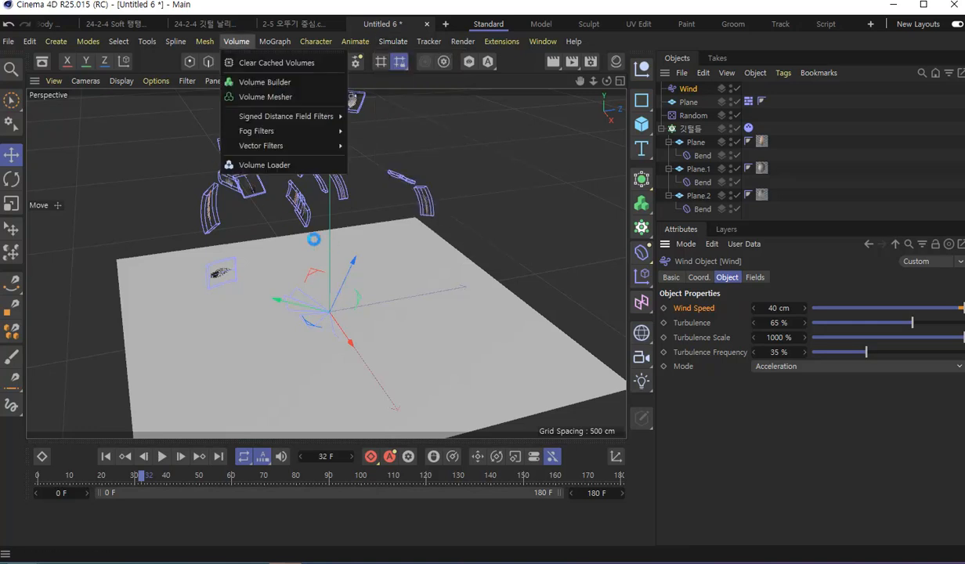
{"action": "left_click", "coordinate": [624, 5]}
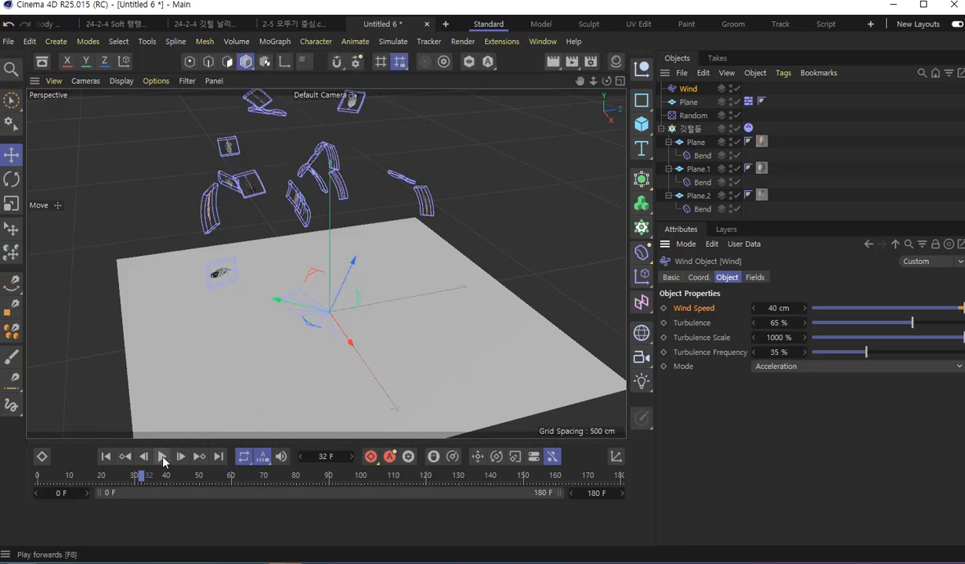
Continue the simulation, pause it at frame 130, render the view, and inspect the feathers on the floor up close.
{"action": "left_click", "coordinate": [162, 457]}
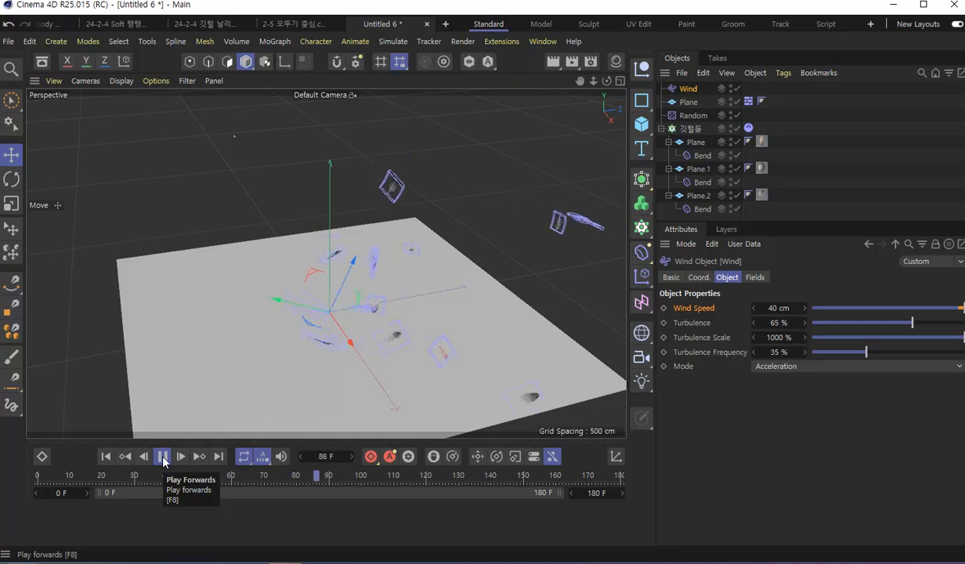
{"action": "left_click", "coordinate": [162, 457]}
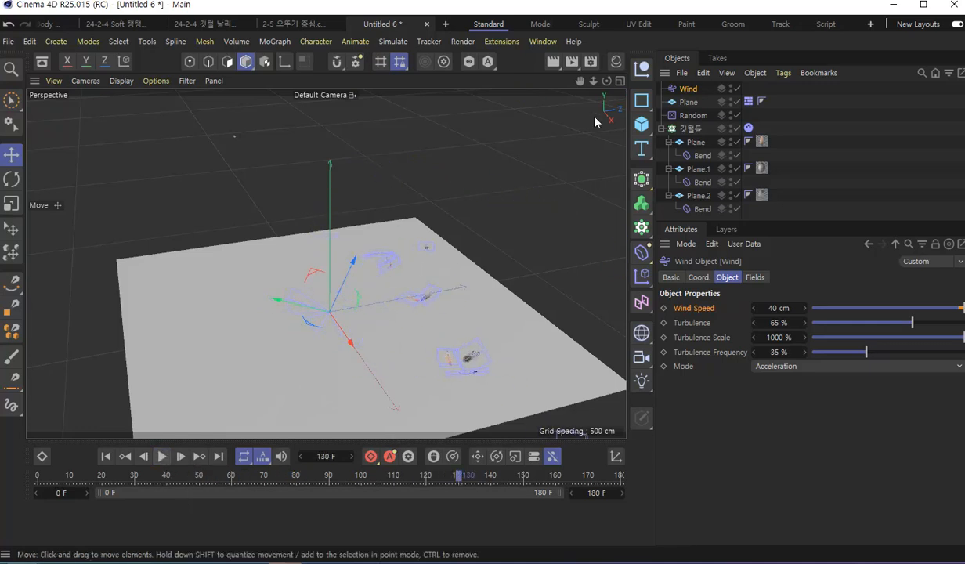
{"action": "left_click", "coordinate": [554, 62]}
{"action": "scroll", "coordinate": [453, 364], "scroll_direction": "up", "scroll_amount": 5}
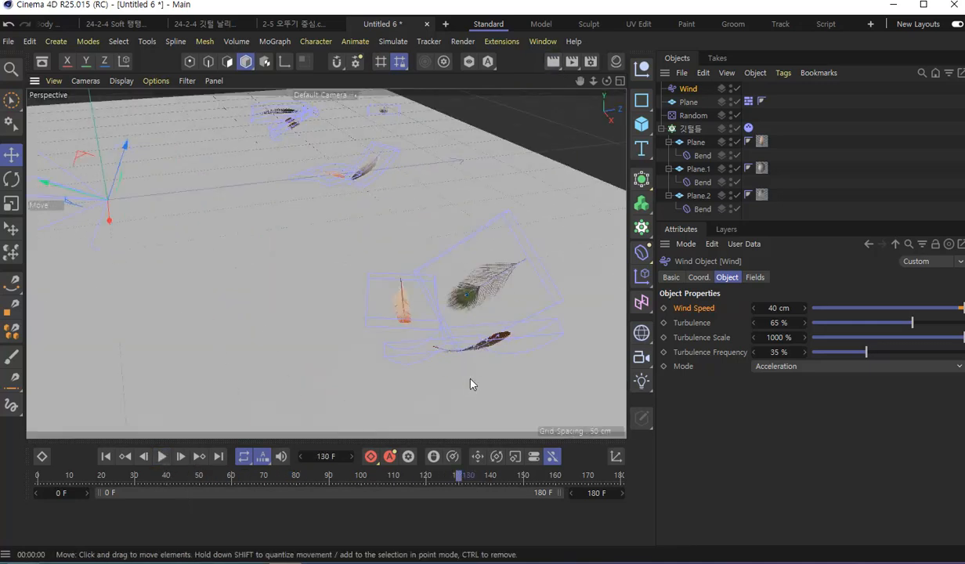
{"action": "left_click_drag", "start_coordinate": [505, 322], "coordinate": [483, 304], "text": "alt"}
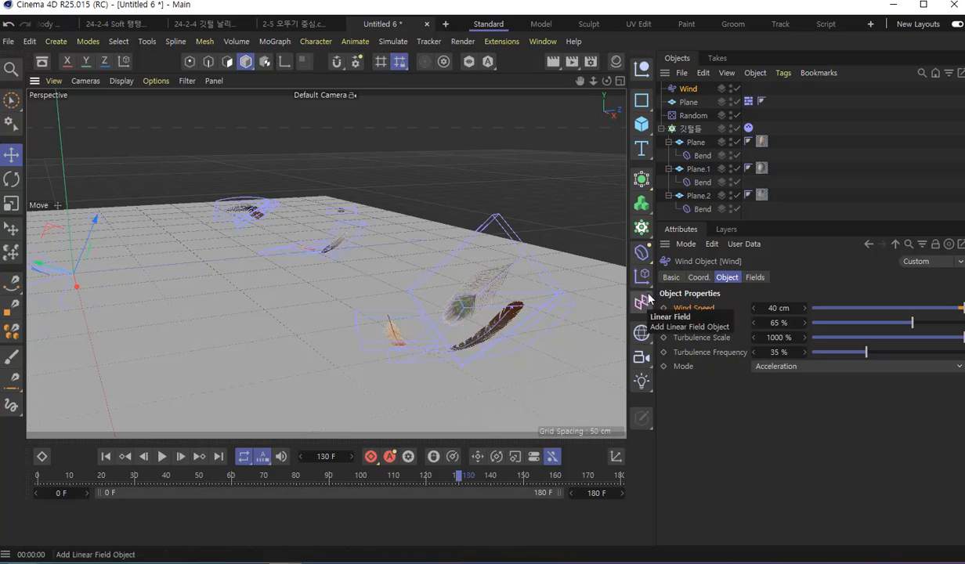
Enable a custom center of mass on the feather cloner's dynamics tag with Y at -10 cm, and play the fall from the first frame.
{"action": "left_click", "coordinate": [105, 457]}
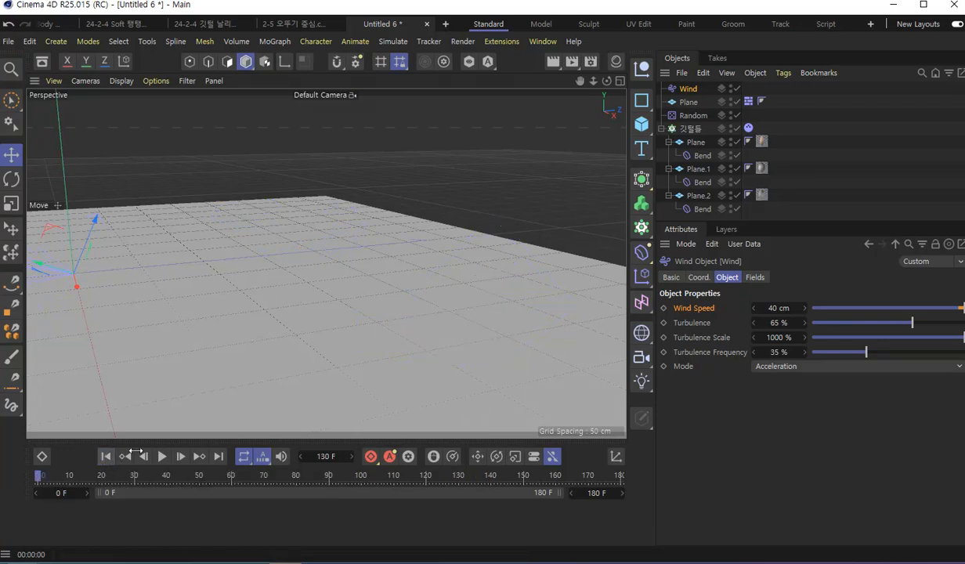
{"action": "left_click", "coordinate": [749, 128]}
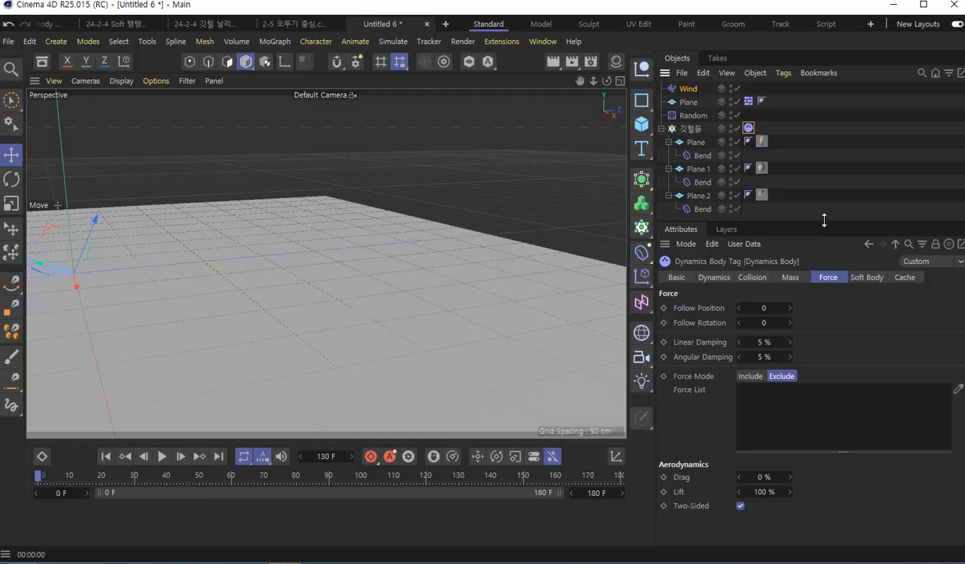
{"action": "left_click_drag", "start_coordinate": [824, 221], "coordinate": [824, 190]}
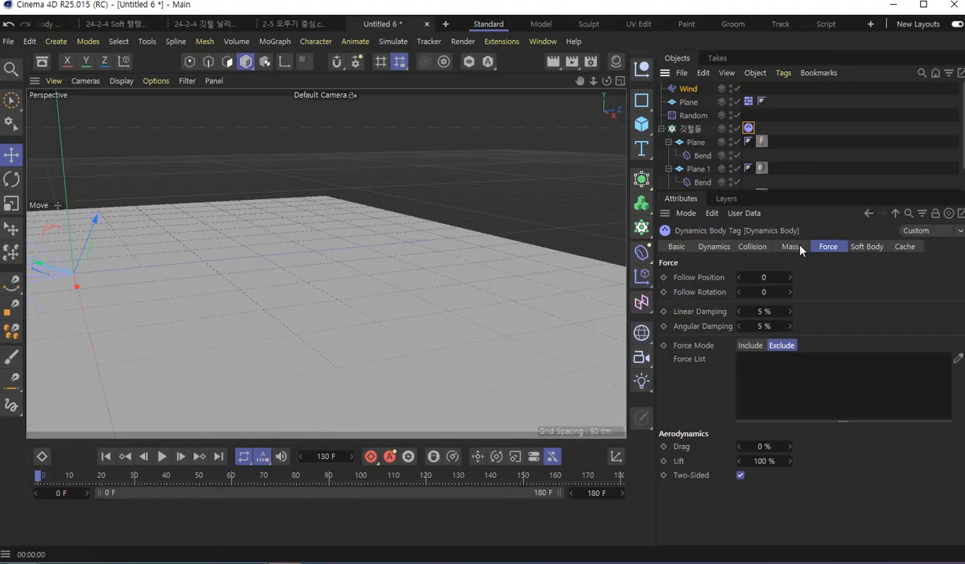
{"action": "left_click", "coordinate": [791, 246]}
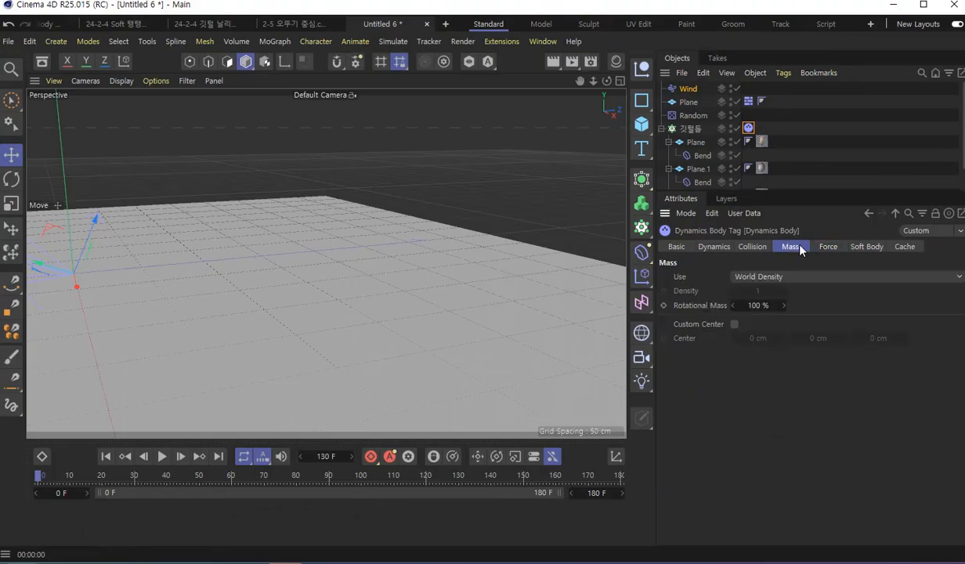
{"action": "left_click", "coordinate": [735, 325]}
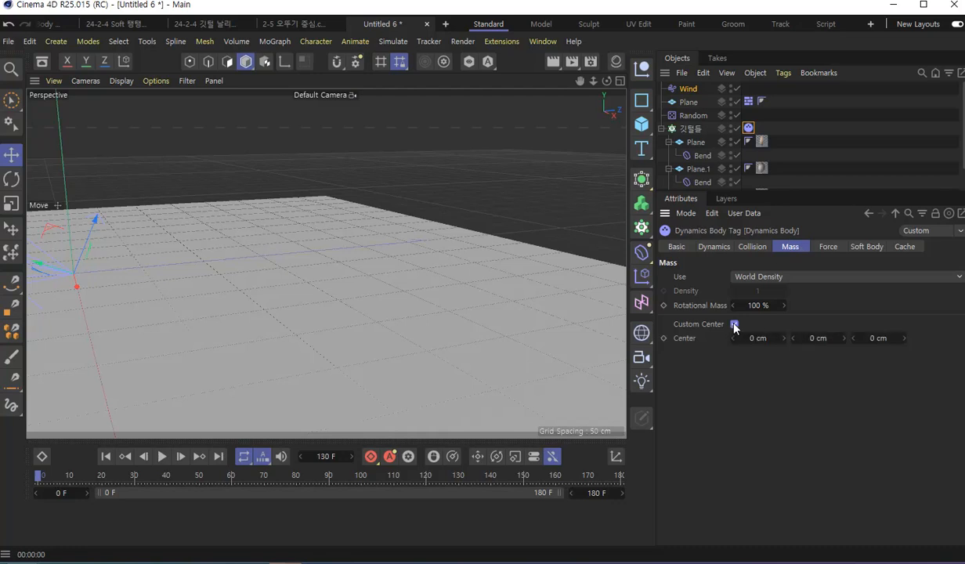
{"action": "left_click", "coordinate": [817, 338]}
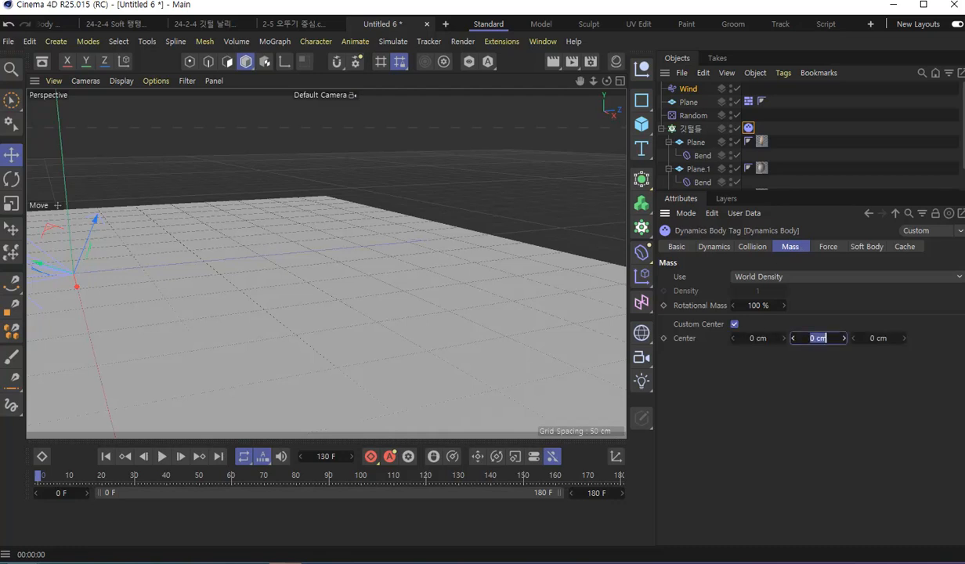
{"action": "type", "text": "-10"}
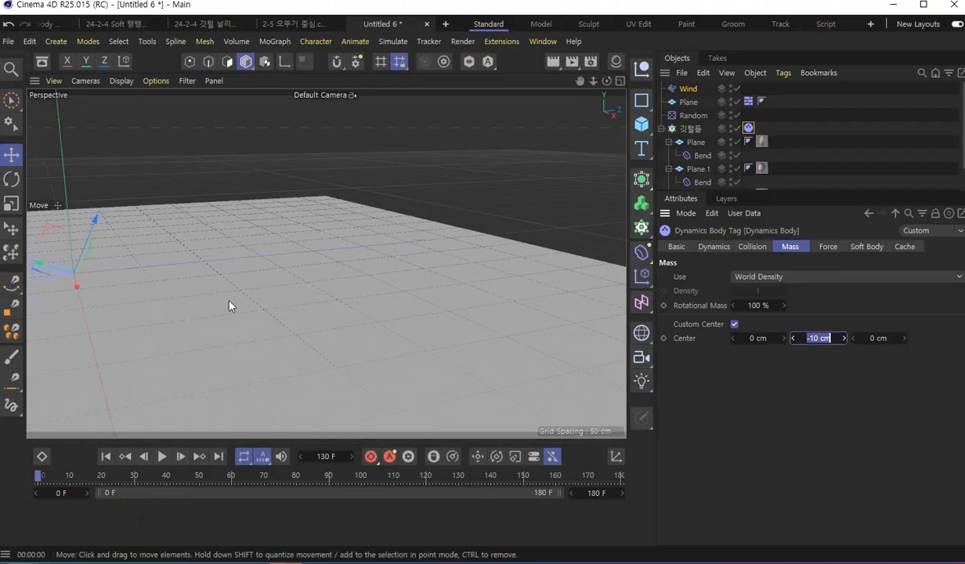
{"action": "scroll", "coordinate": [259, 300], "scroll_direction": "down", "scroll_amount": 5}
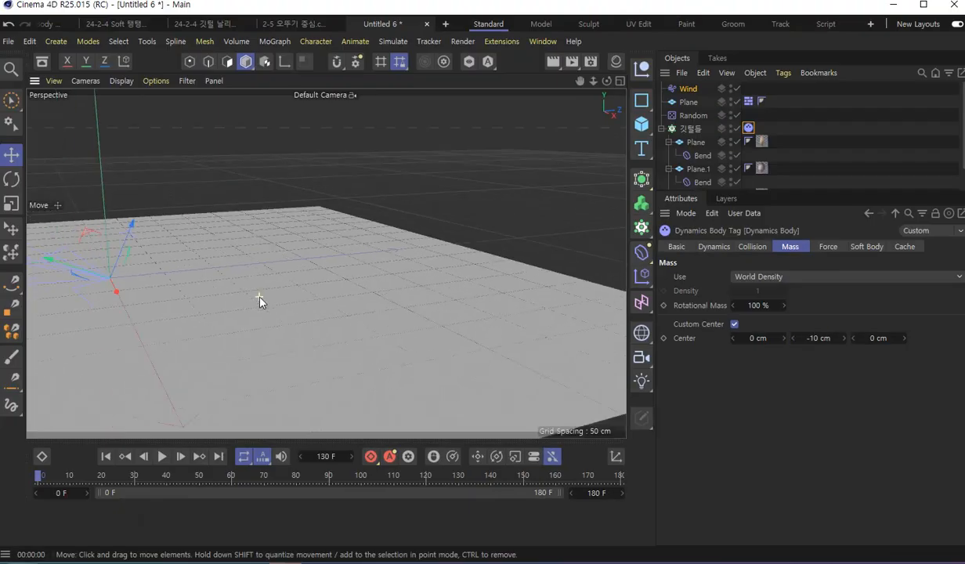
{"action": "left_click", "coordinate": [161, 456]}
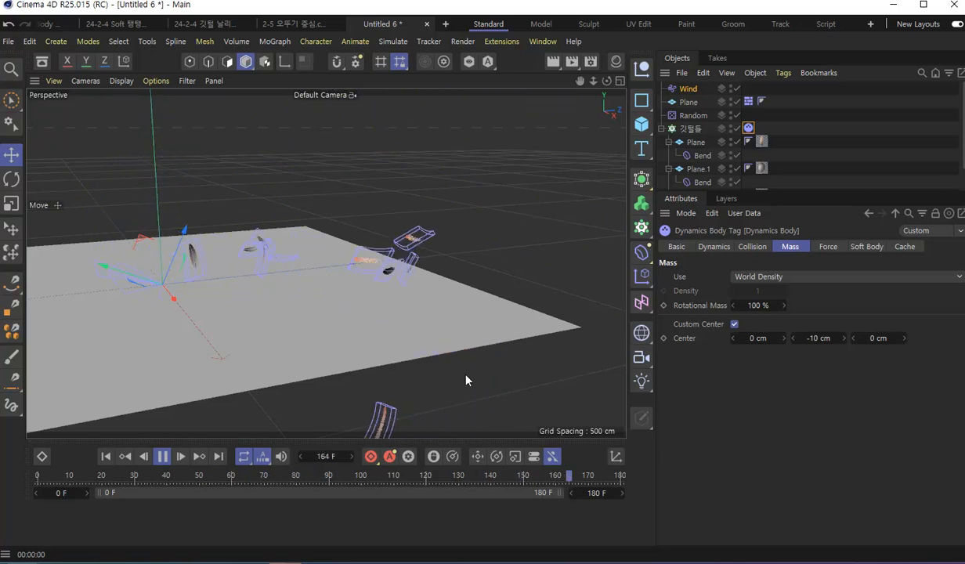
Set the Y value of the feathers' custom mass center to -15 cm and replay the fall from the first frame.
{"action": "left_click", "coordinate": [815, 337]}
{"action": "key", "text": "BackSpace"}
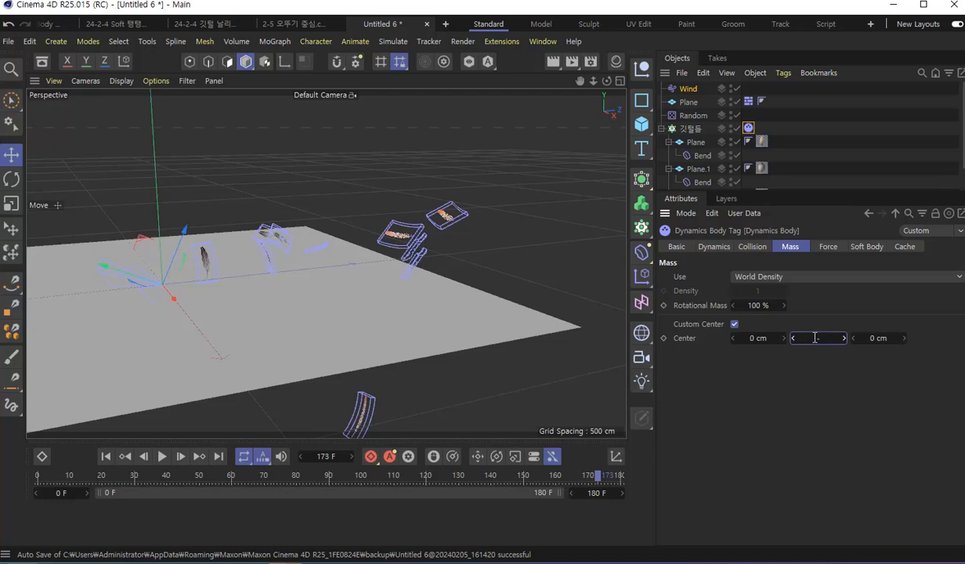
{"action": "left_click", "coordinate": [108, 457]}
{"action": "key", "text": "F8"}
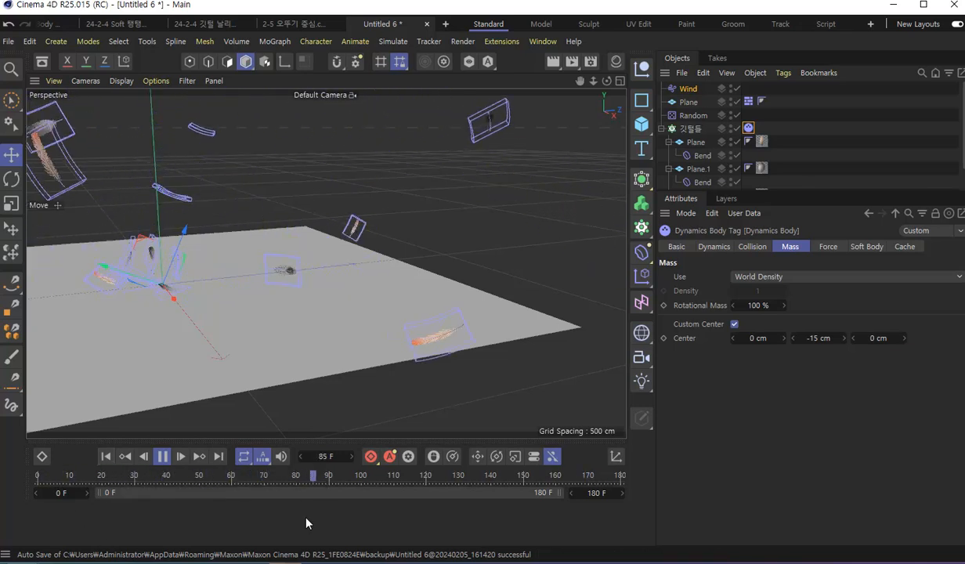
Extend the animation's end to frame 280.
{"action": "double_click", "coordinate": [599, 491]}
{"action": "type", "text": "280"}
{"action": "key", "text": "Return"}
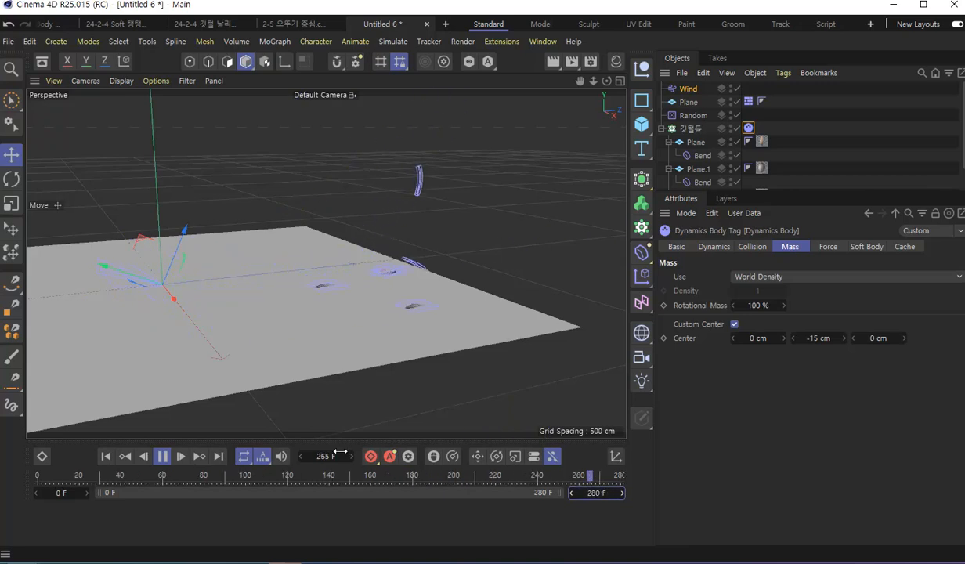
Set the Wind object's Wind Speed to 30 cm and pause the simulation at frame 77 to look closely at the feathers.
{"action": "left_click", "coordinate": [687, 88]}
{"action": "left_click", "coordinate": [780, 277]}
{"action": "type", "text": "30"}
{"action": "key", "text": "Return"}
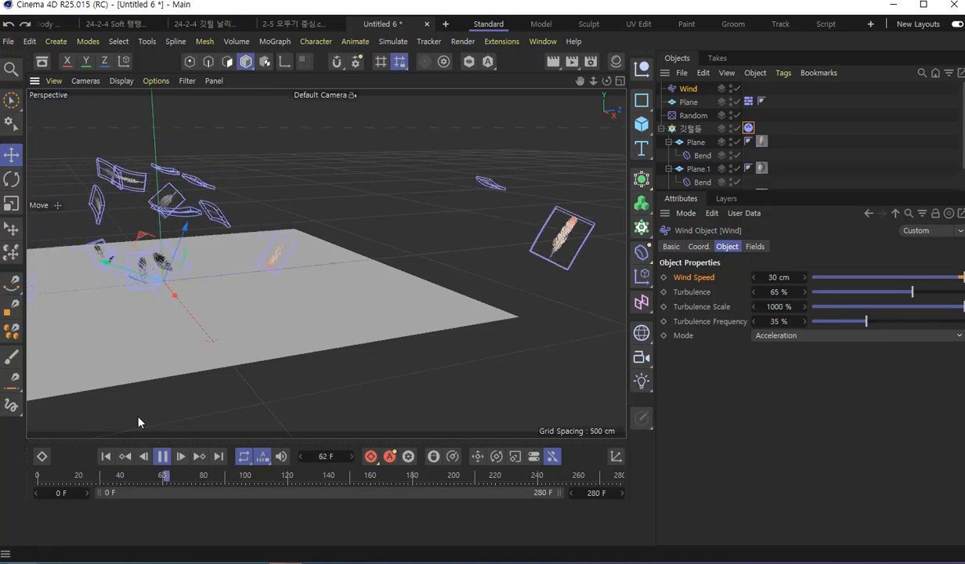
{"action": "left_click", "coordinate": [161, 456]}
{"action": "scroll", "coordinate": [313, 347], "scroll_direction": "up", "scroll_amount": 8}
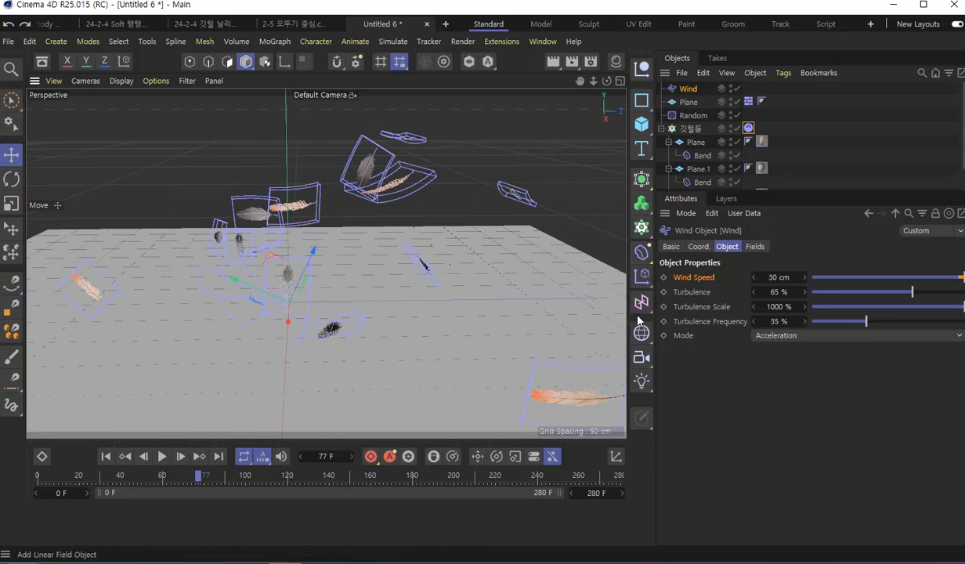
Review the Mass settings of the feather cloner's dynamics tag, replay the fall from the first frame, and pause it at frame 113.
{"action": "left_click", "coordinate": [748, 128]}
{"action": "left_click_drag", "start_coordinate": [825, 190], "coordinate": [841, 259]}
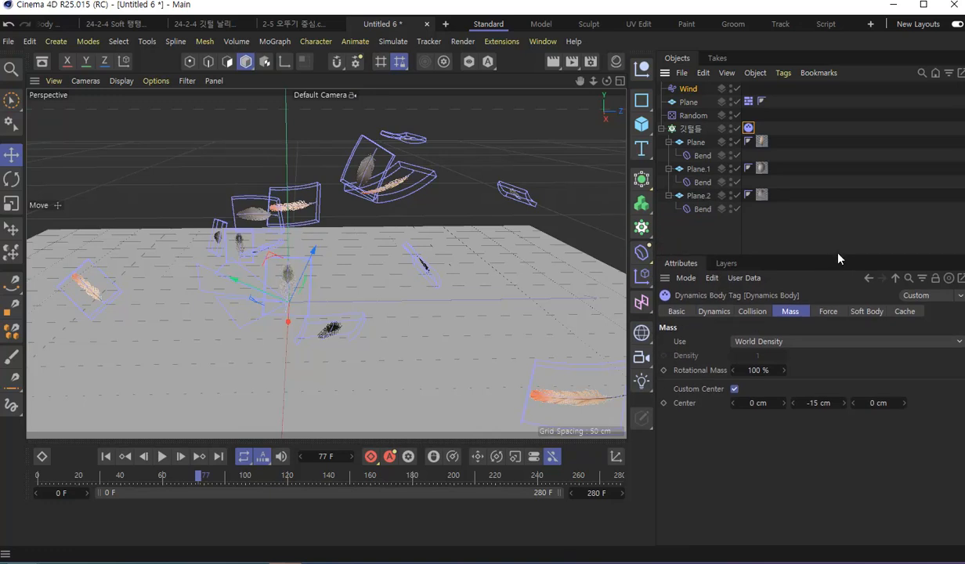
{"action": "left_click", "coordinate": [107, 456]}
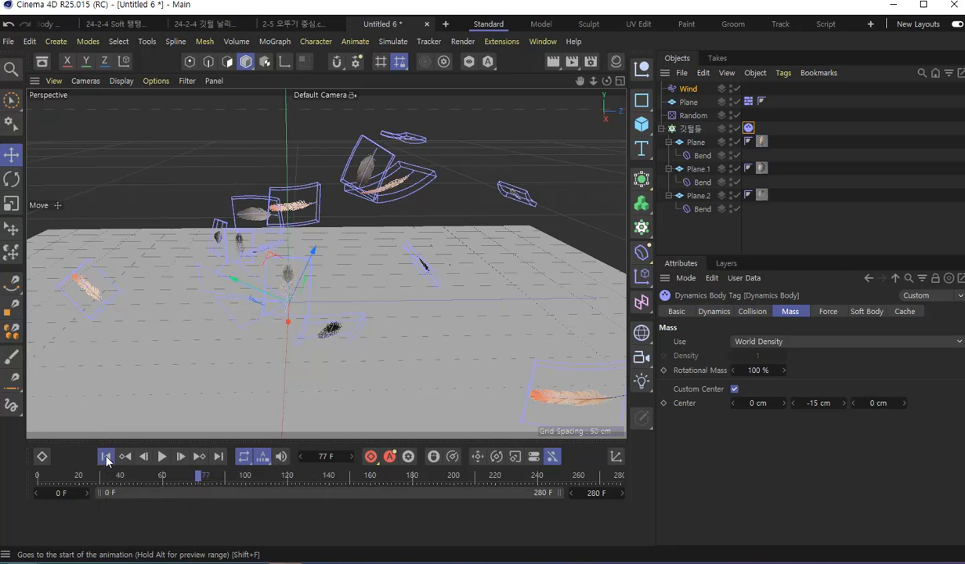
{"action": "left_click", "coordinate": [107, 457]}
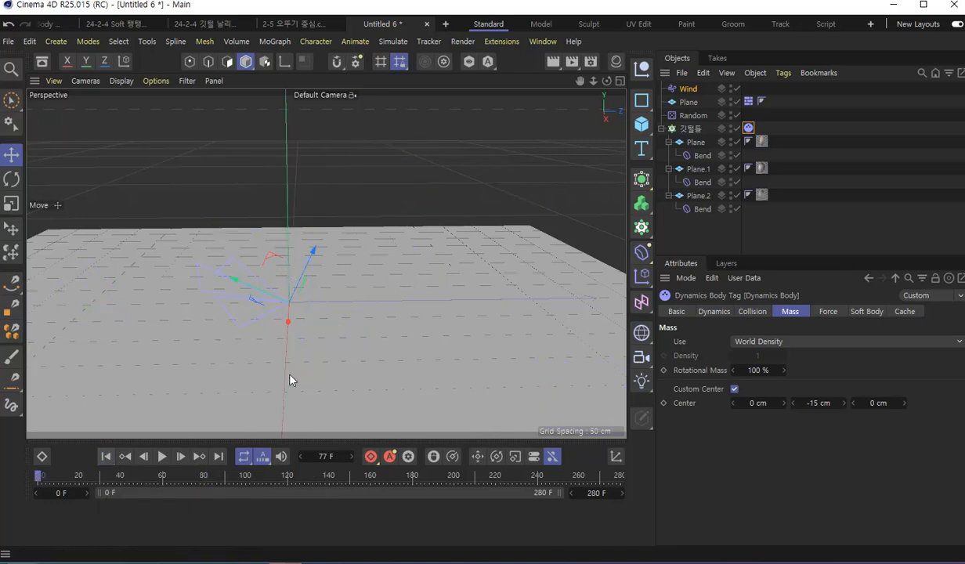
{"action": "scroll", "coordinate": [337, 274], "scroll_direction": "down", "scroll_amount": 3}
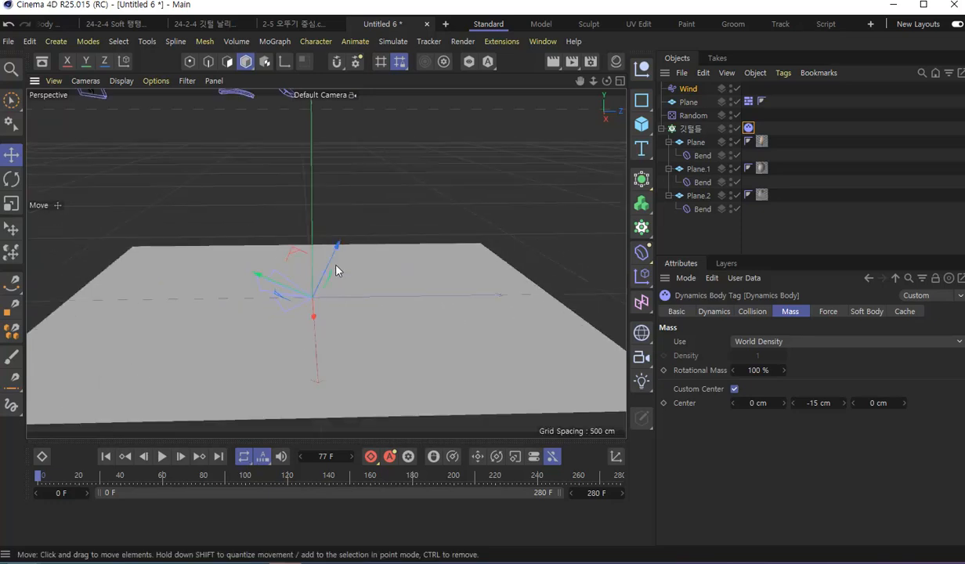
{"action": "left_click_drag", "start_coordinate": [329, 248], "coordinate": [376, 262], "text": "alt"}
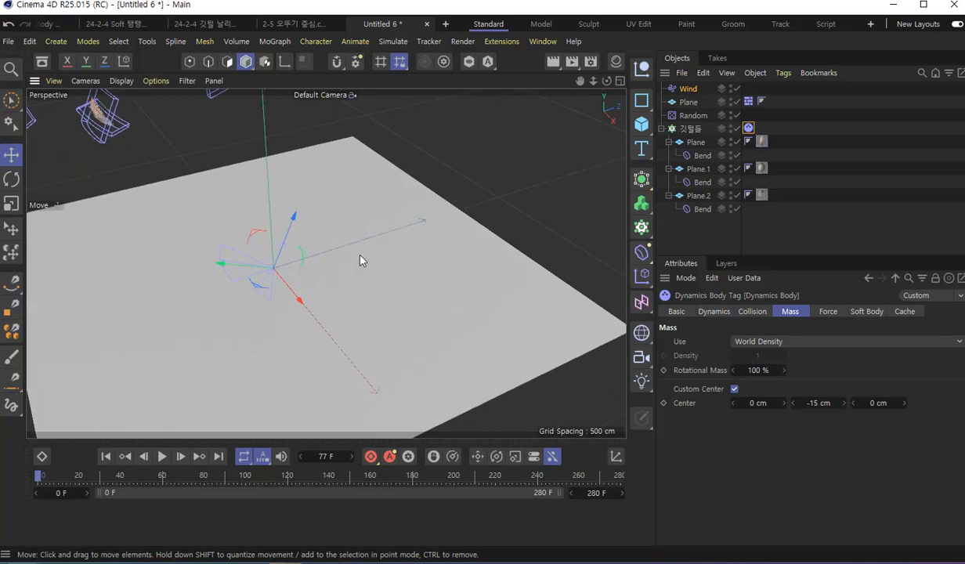
{"action": "left_click", "coordinate": [162, 457]}
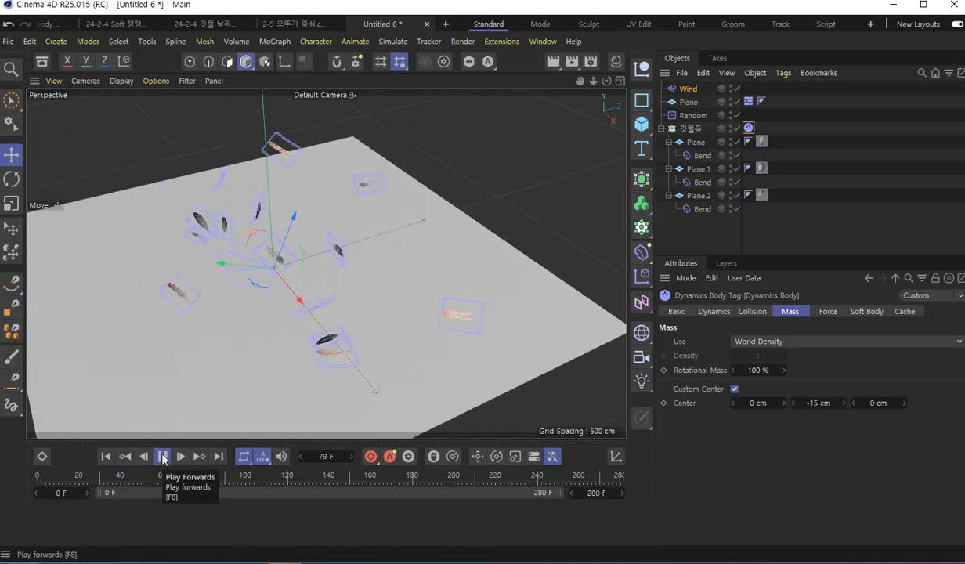
{"action": "left_click", "coordinate": [162, 457]}
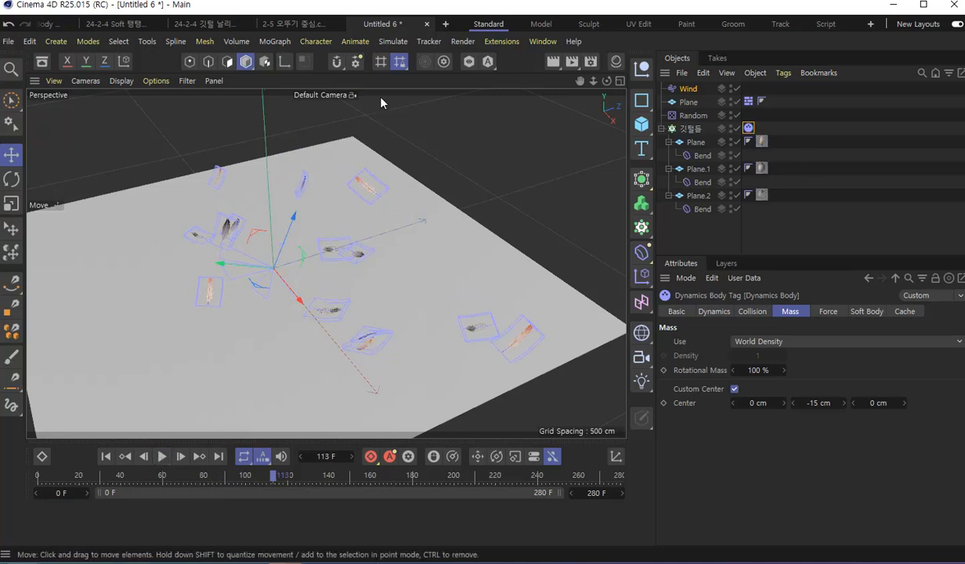
Compare the mass center settings with those of the Body sphere in the project 2-5 오뚜기 중심, and return to the feather project.
{"action": "left_click", "coordinate": [294, 24]}
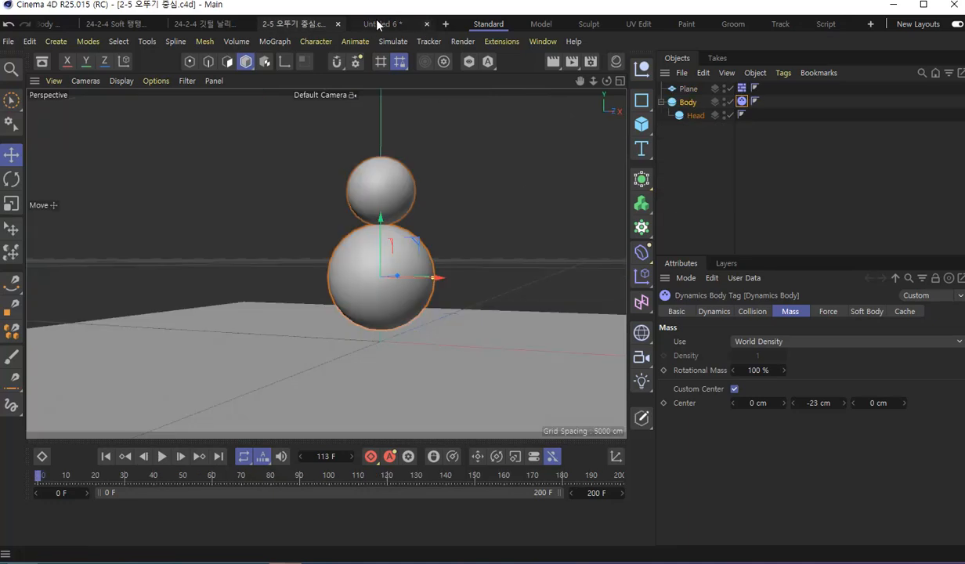
{"action": "left_click", "coordinate": [377, 24]}
{"action": "left_click", "coordinate": [286, 26]}
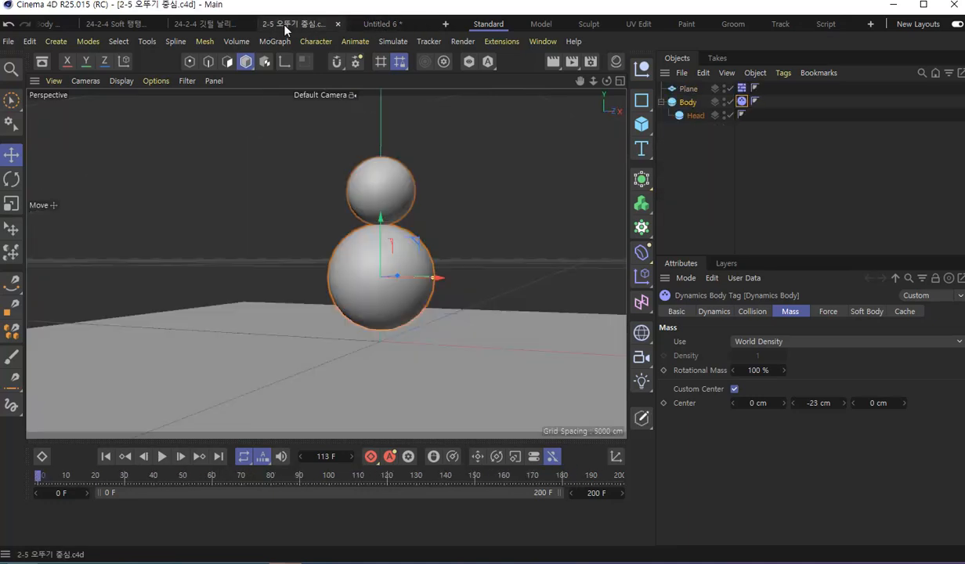
{"action": "left_click", "coordinate": [369, 25]}
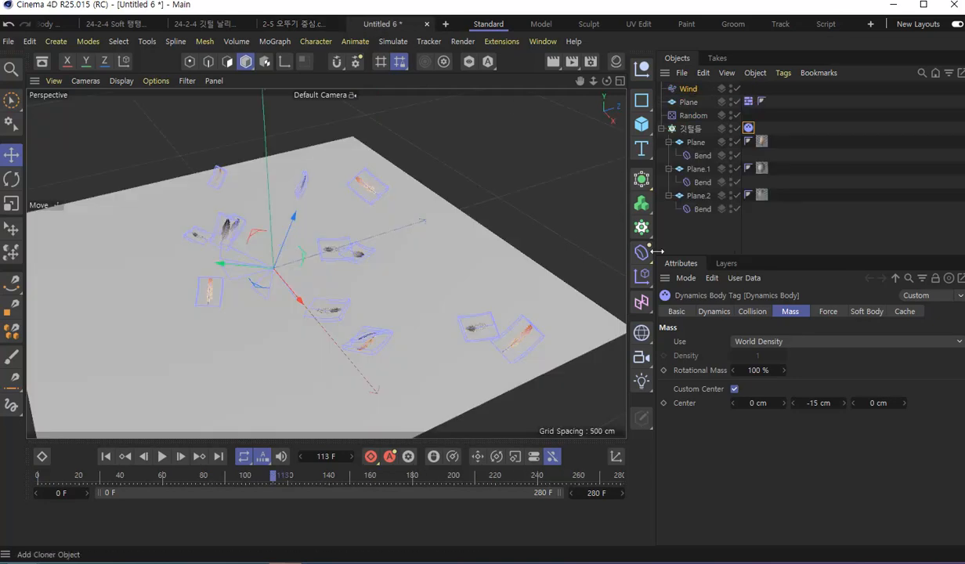
Examine the Force and Soft Body settings of the feather cloner's dynamics tag.
{"action": "left_click", "coordinate": [831, 312]}
{"action": "left_click", "coordinate": [857, 313]}
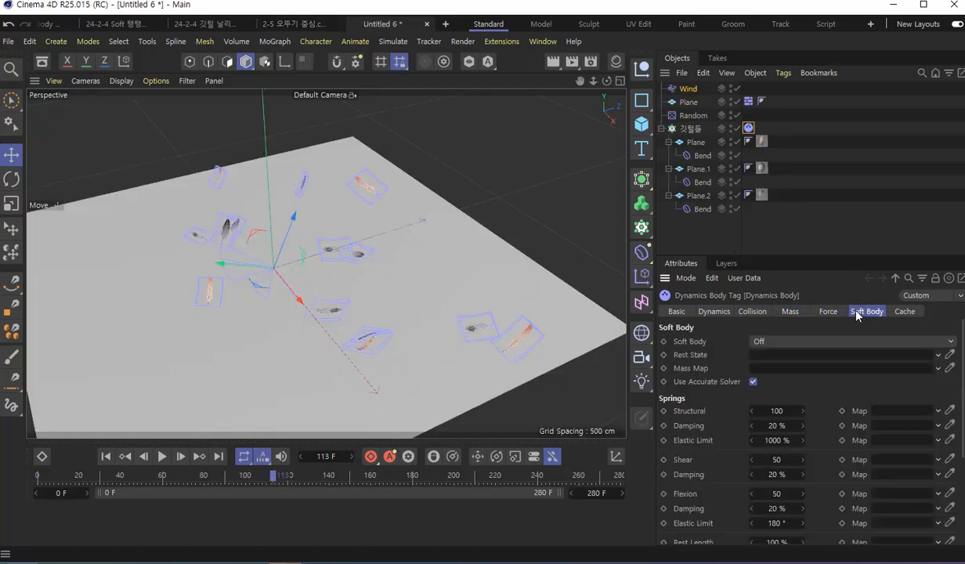
{"action": "left_click_drag", "start_coordinate": [853, 256], "coordinate": [865, 72]}
{"action": "left_click_drag", "start_coordinate": [837, 108], "coordinate": [864, 246]}
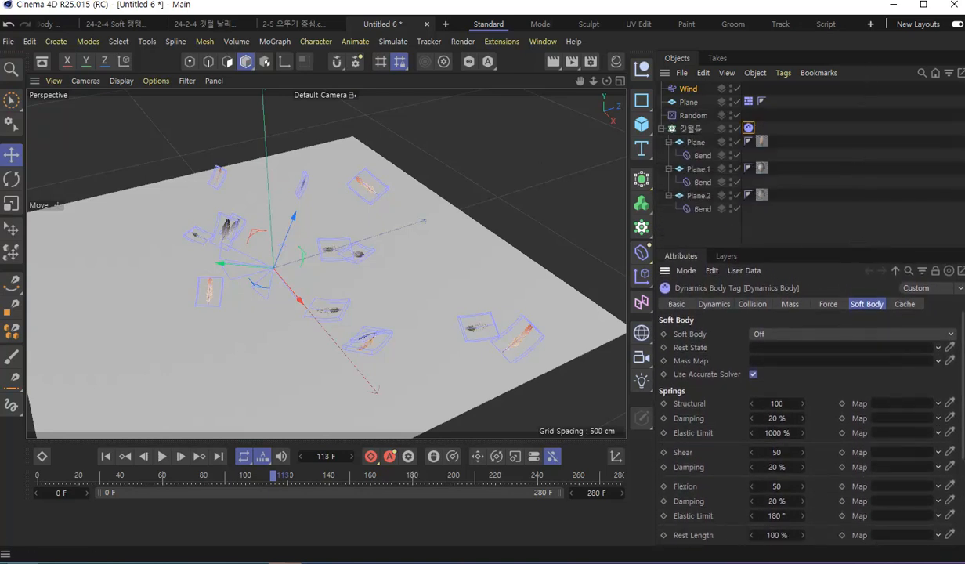
Save the project in the 연습 예제 folder under the name 2-5 깃털 날리기.
{"action": "left_click", "coordinate": [8, 41]}
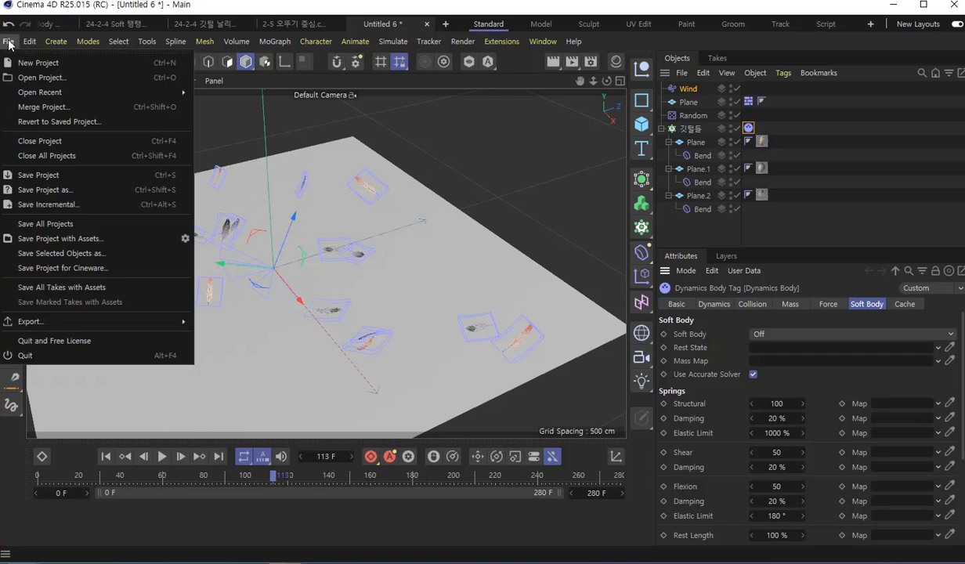
{"action": "left_click", "coordinate": [35, 175]}
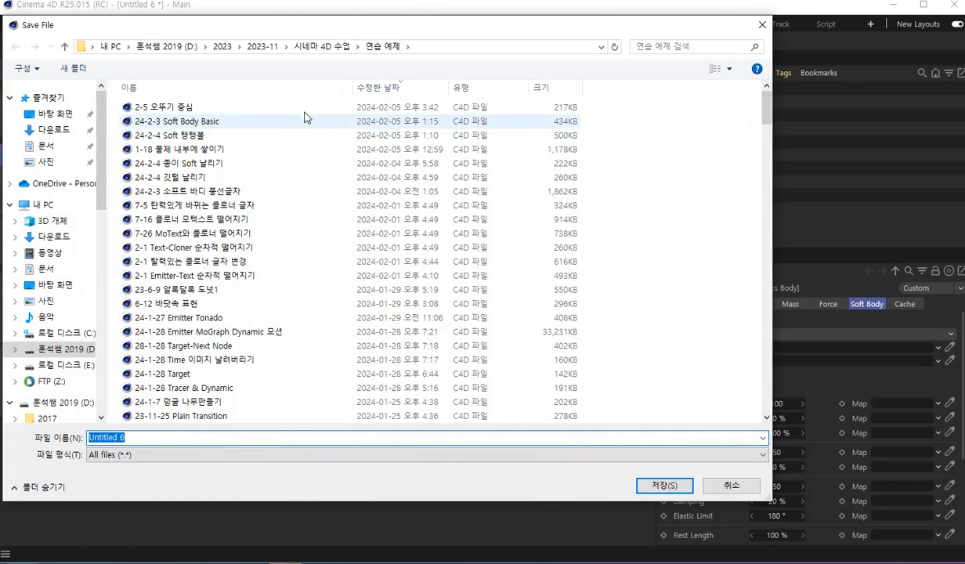
{"action": "left_click_drag", "start_coordinate": [422, 31], "coordinate": [560, 50]}
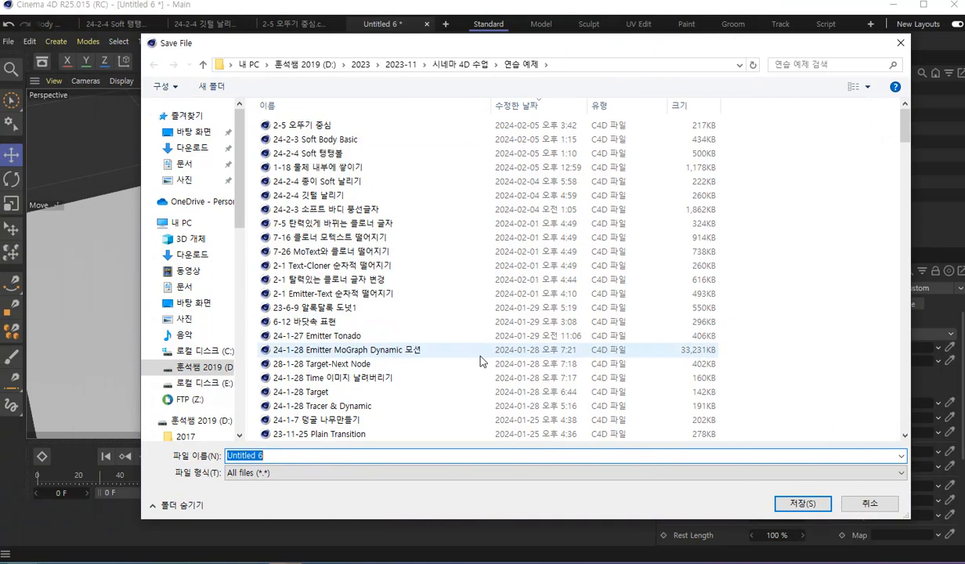
{"action": "type", "text": "2-"}
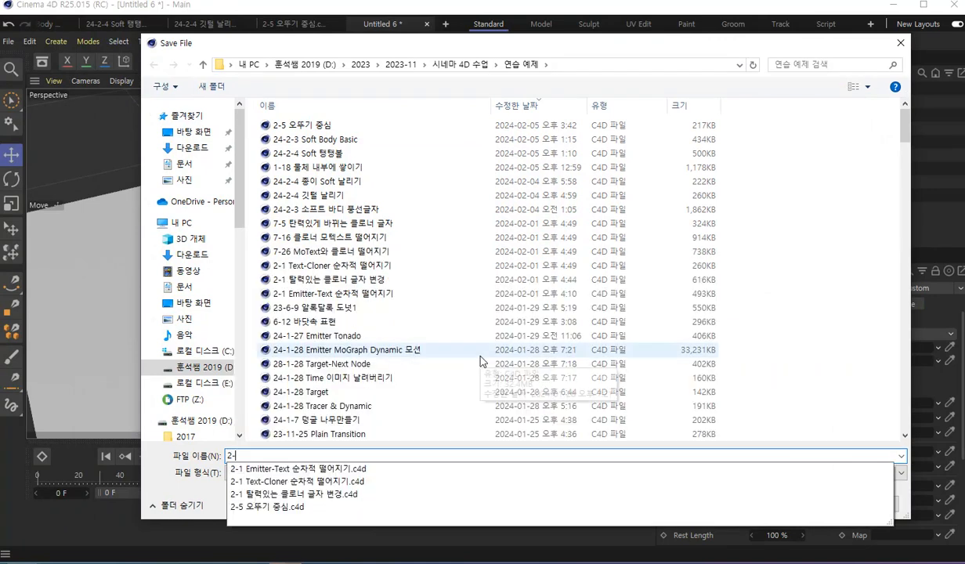
{"action": "type", "text": "5 깃"}
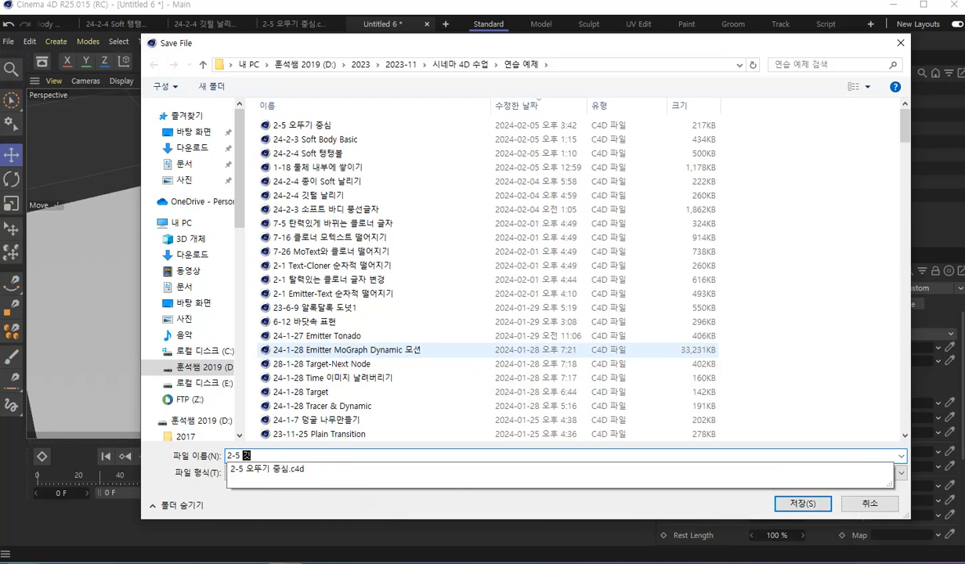
{"action": "type", "text": "털 날"}
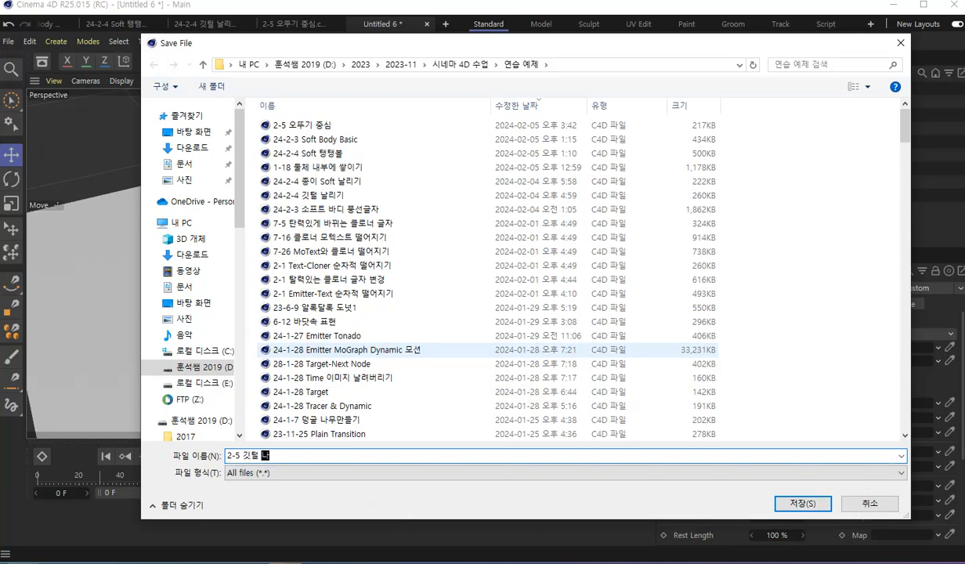
{"action": "type", "text": "리기"}
{"action": "key", "text": "Return"}
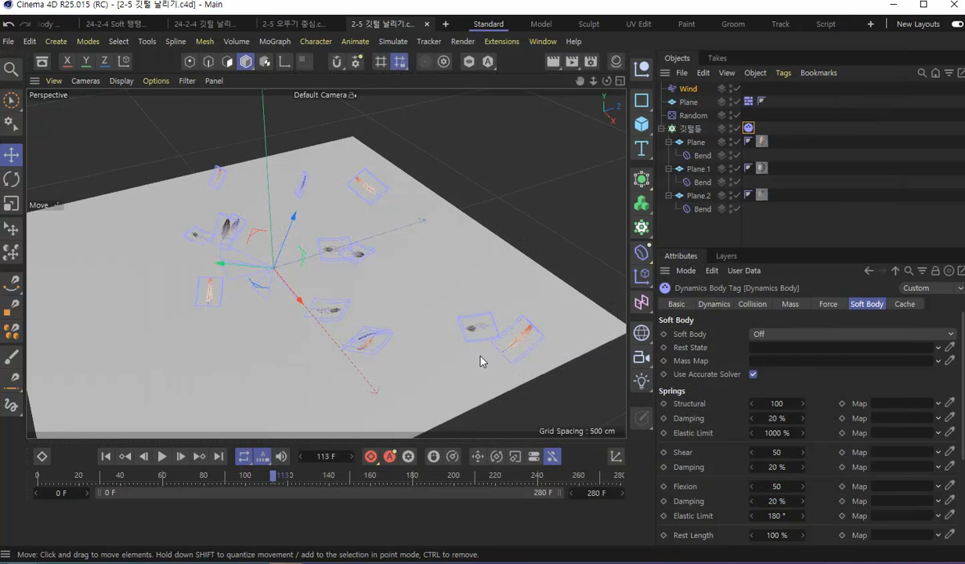